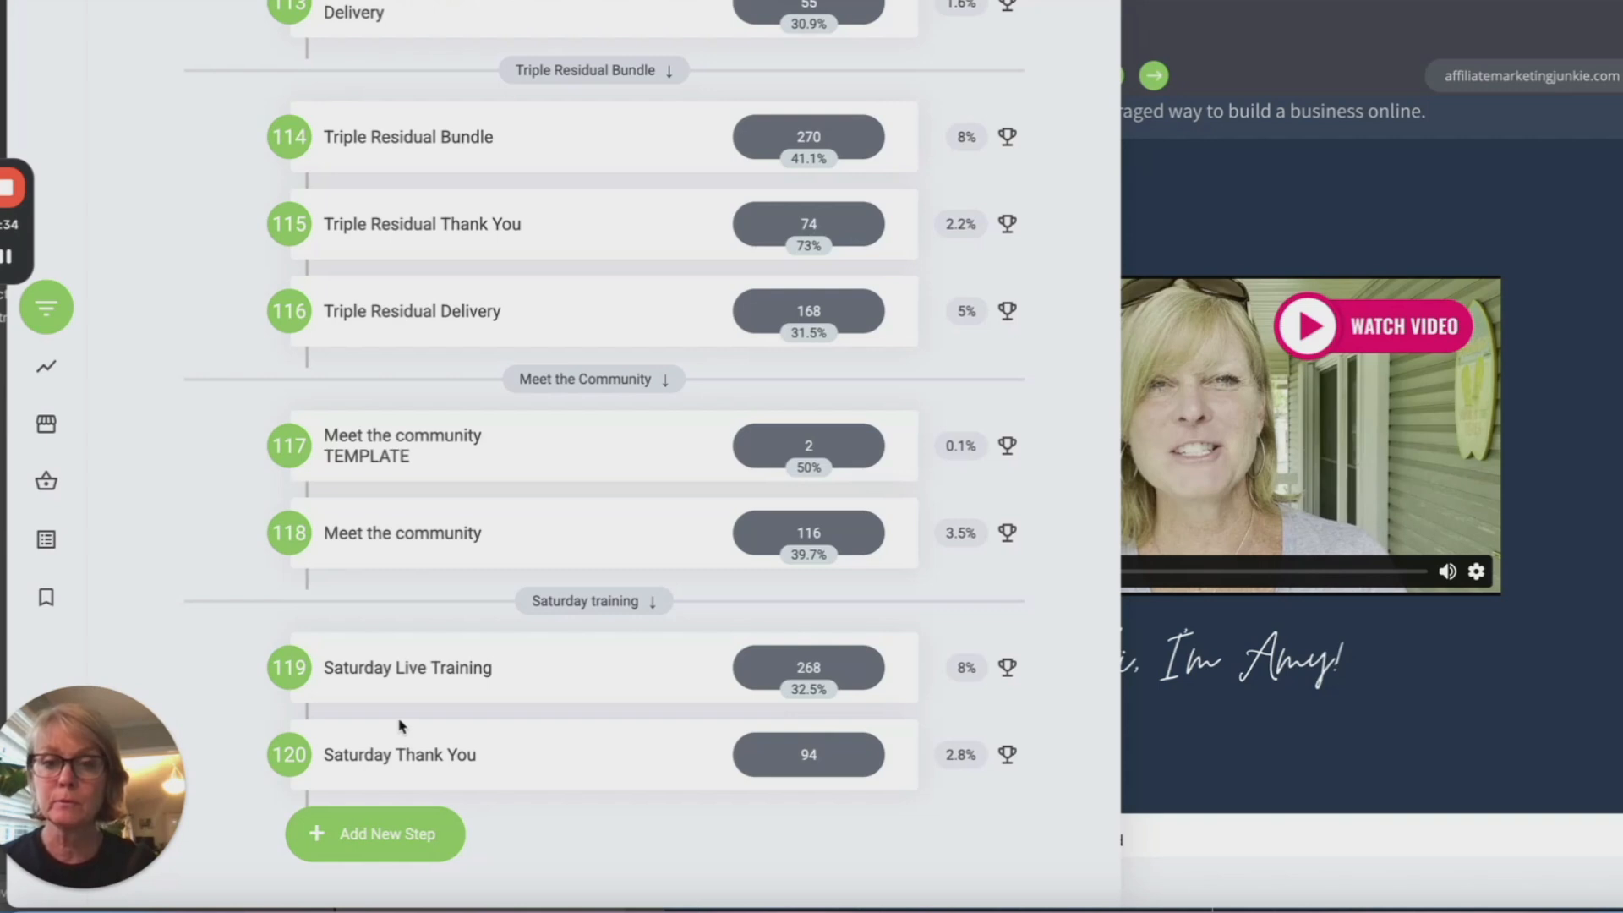
# Step: Start a new page step and browse the custom templates category
pyautogui.click(372, 836)
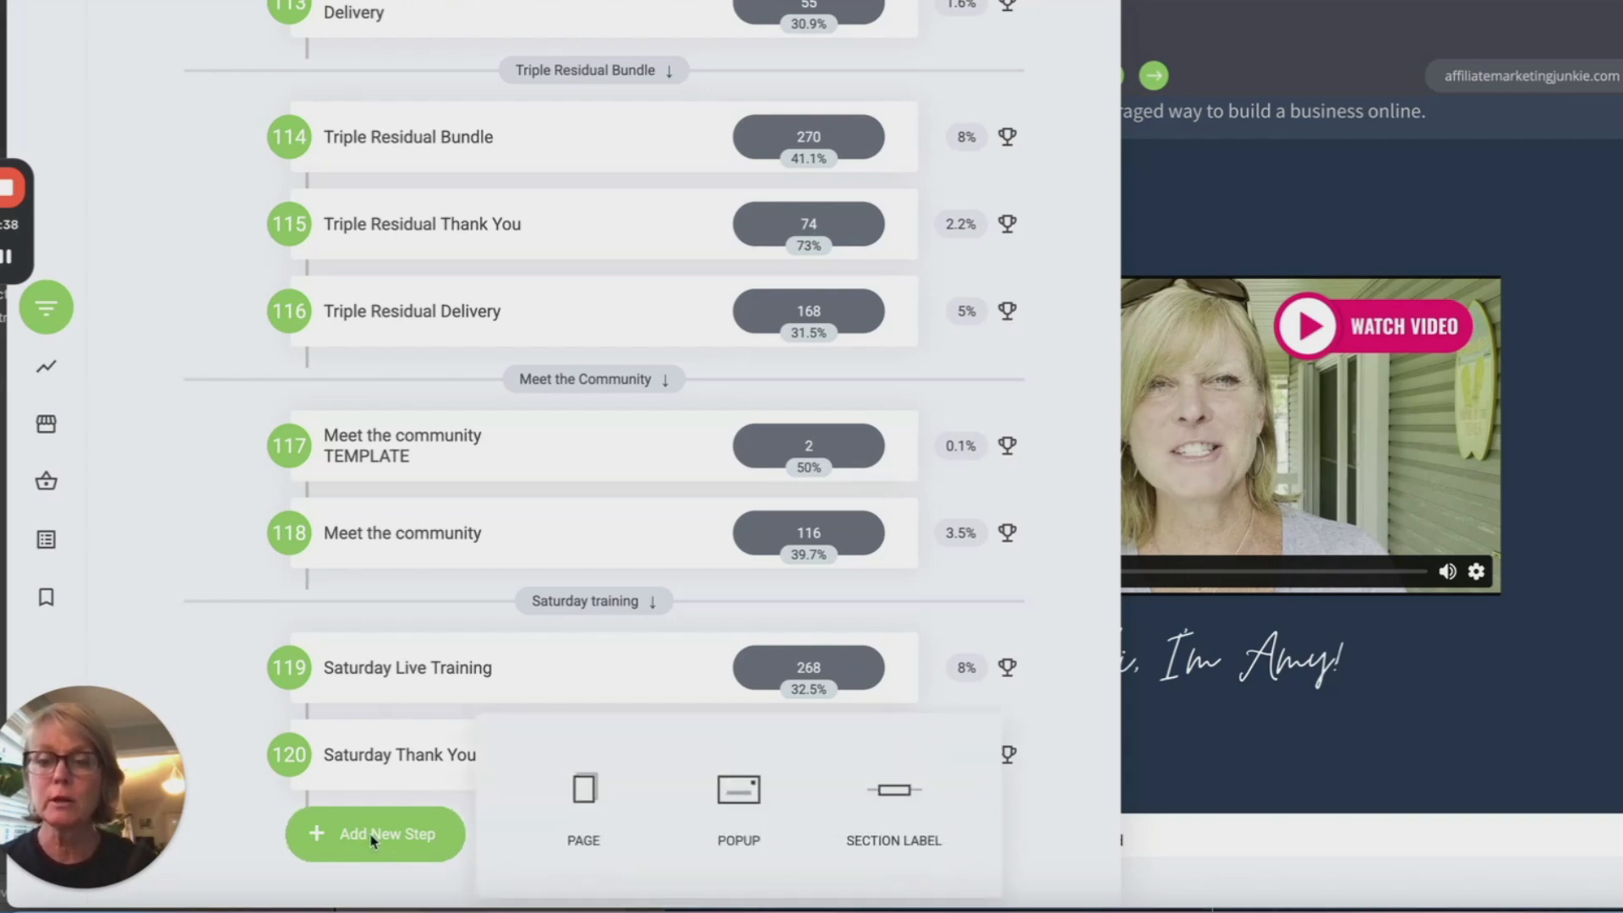
pyautogui.click(583, 791)
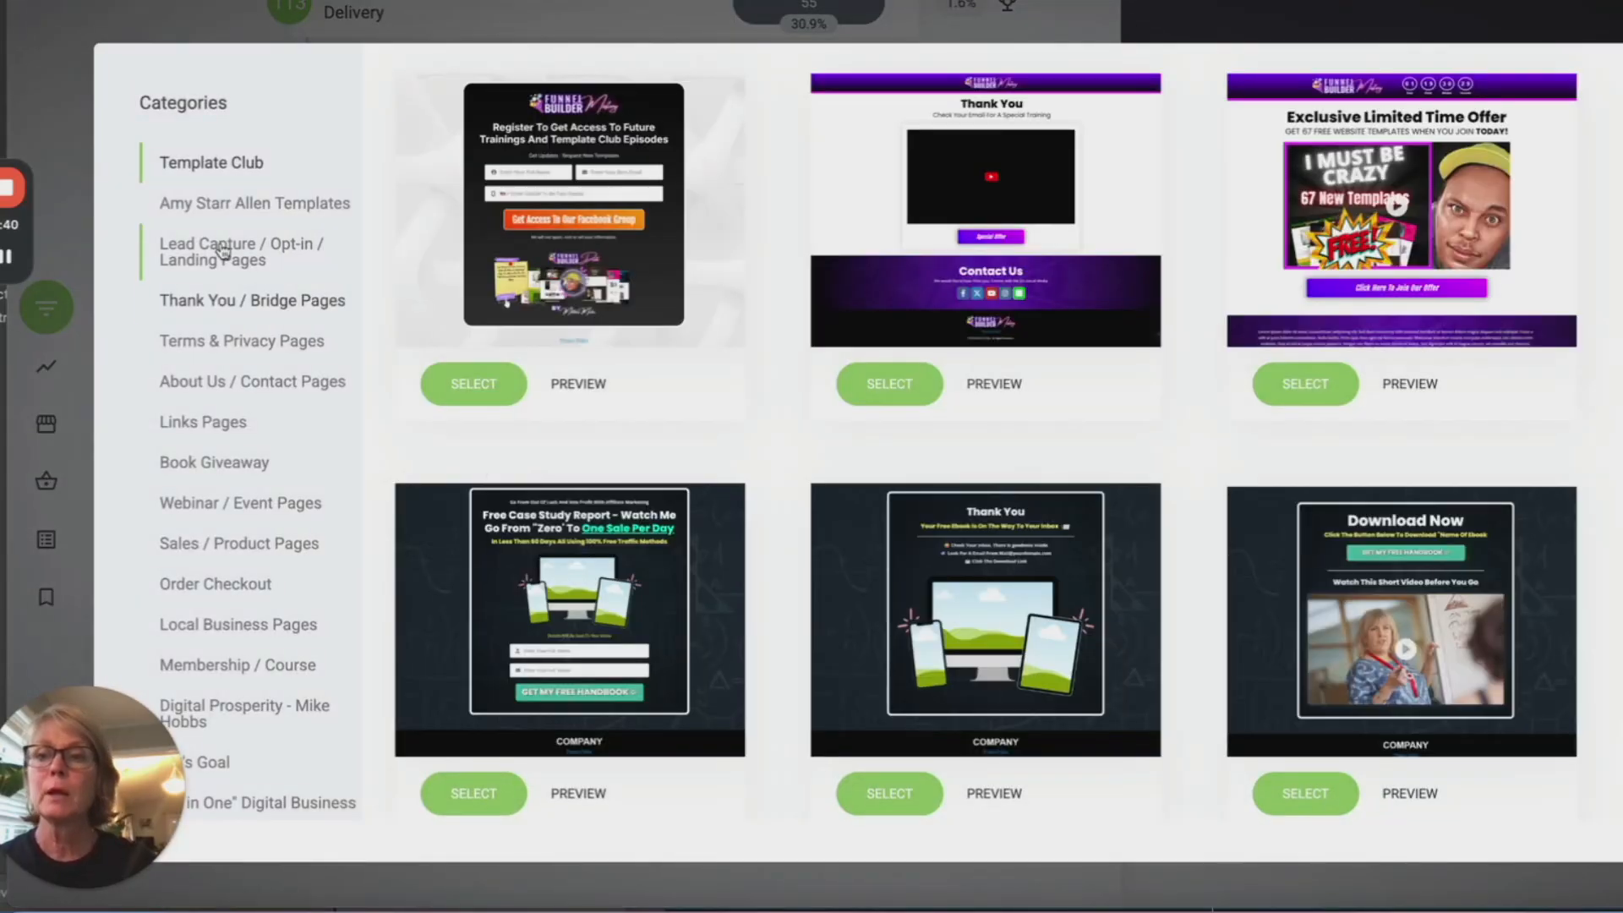
pyautogui.click(247, 207)
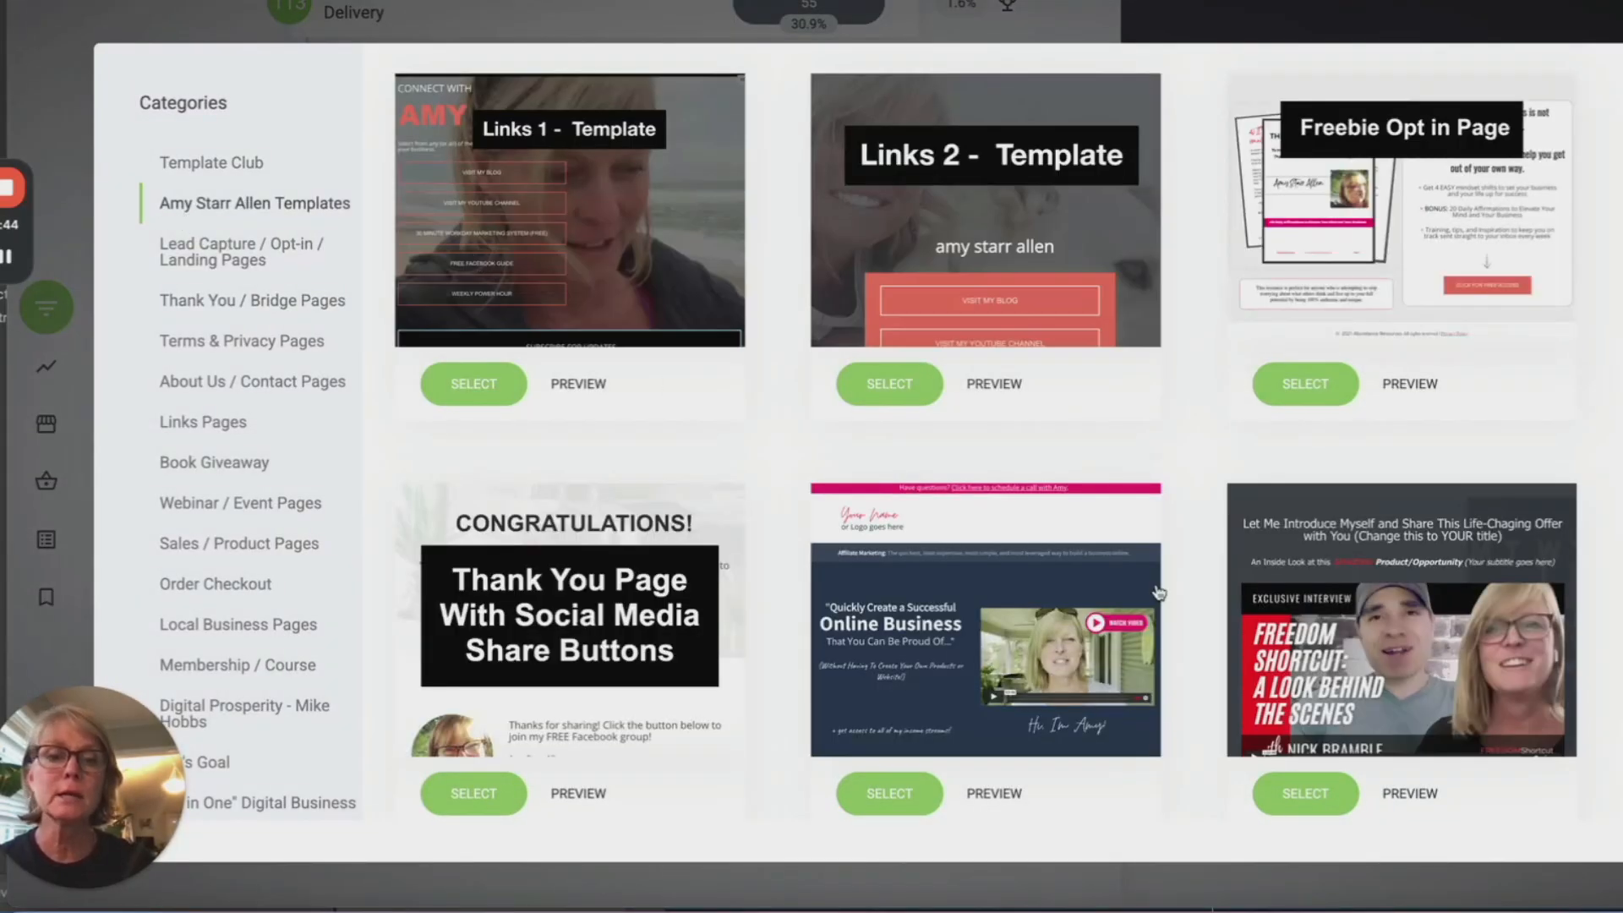
pyautogui.scroll(-10, 1158, 591)
pyautogui.scroll(-1, 1158, 592)
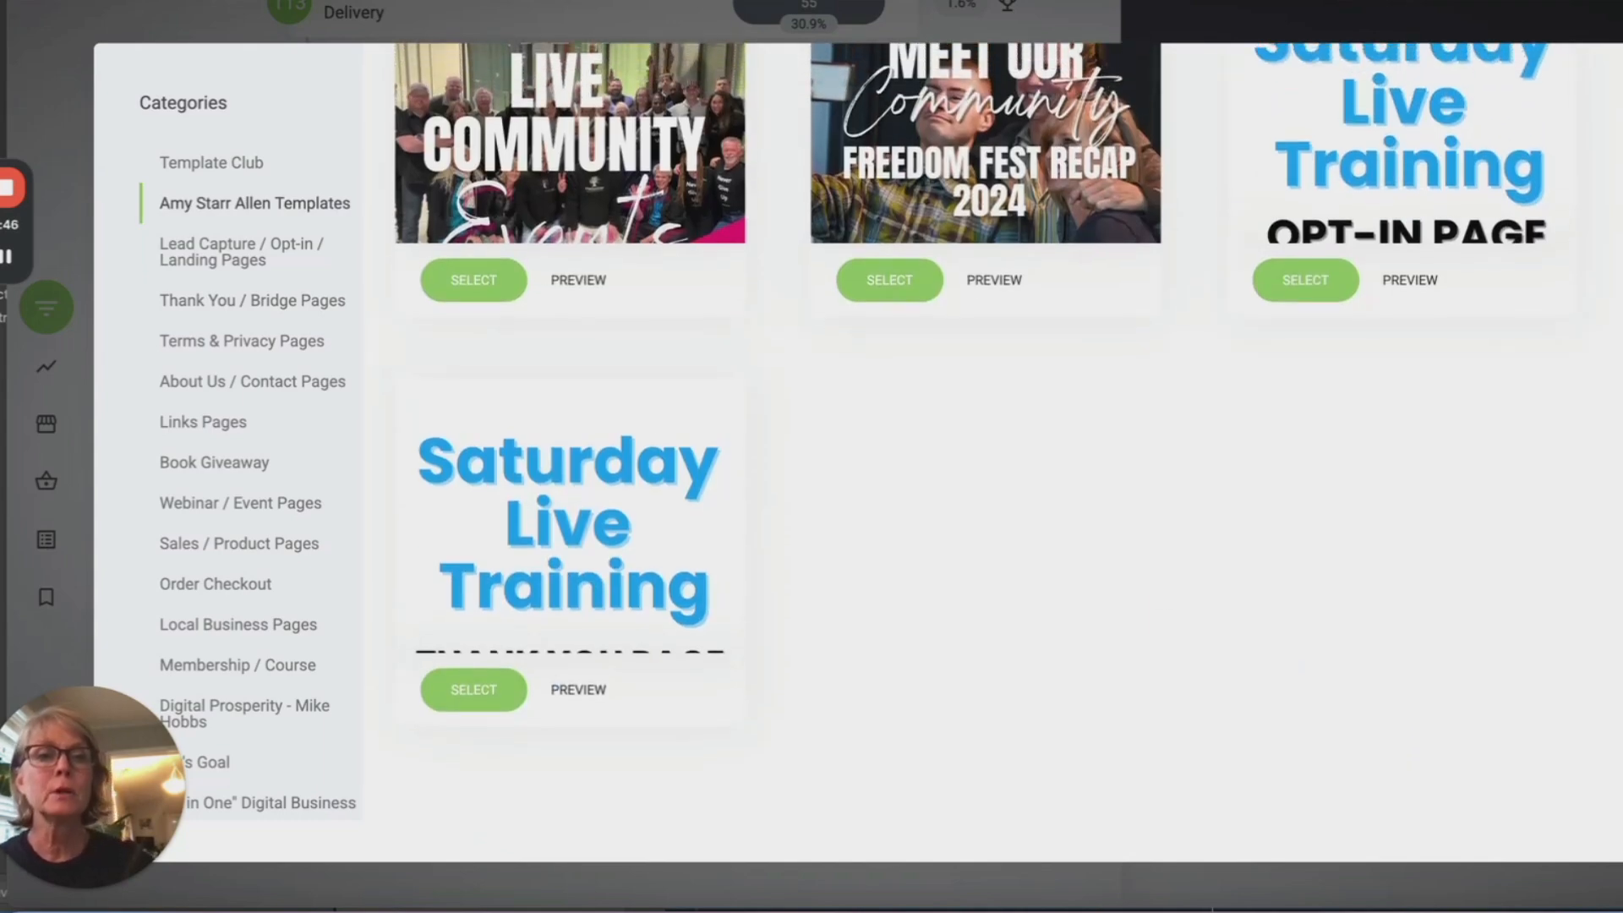
pyautogui.scroll(2, 1452, 417)
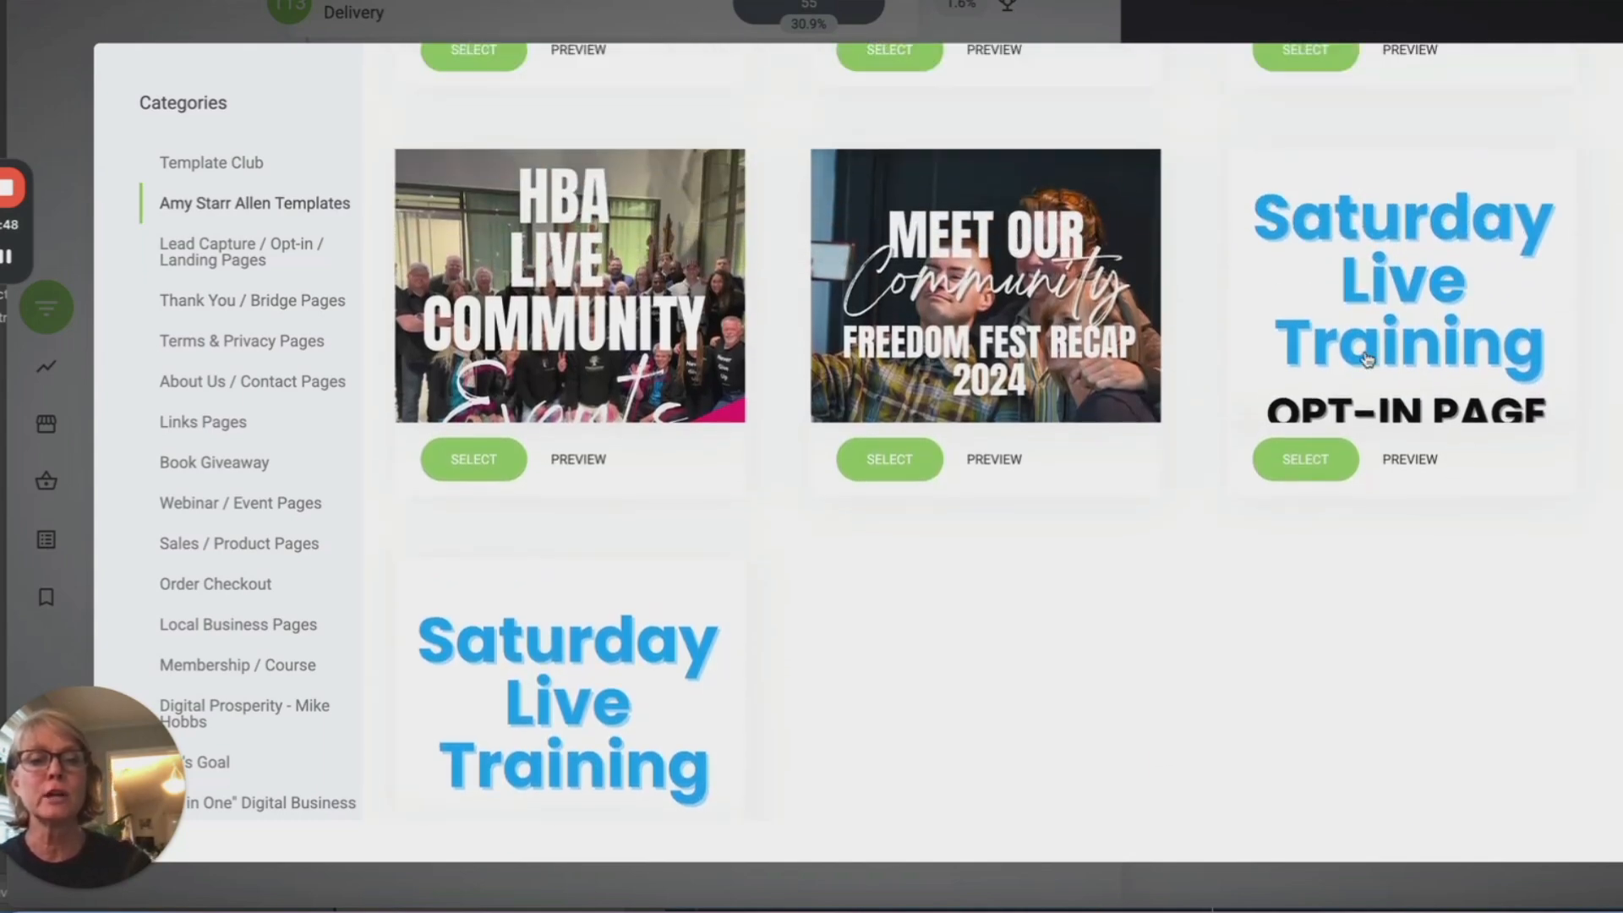
pyautogui.scroll(-2, 575, 667)
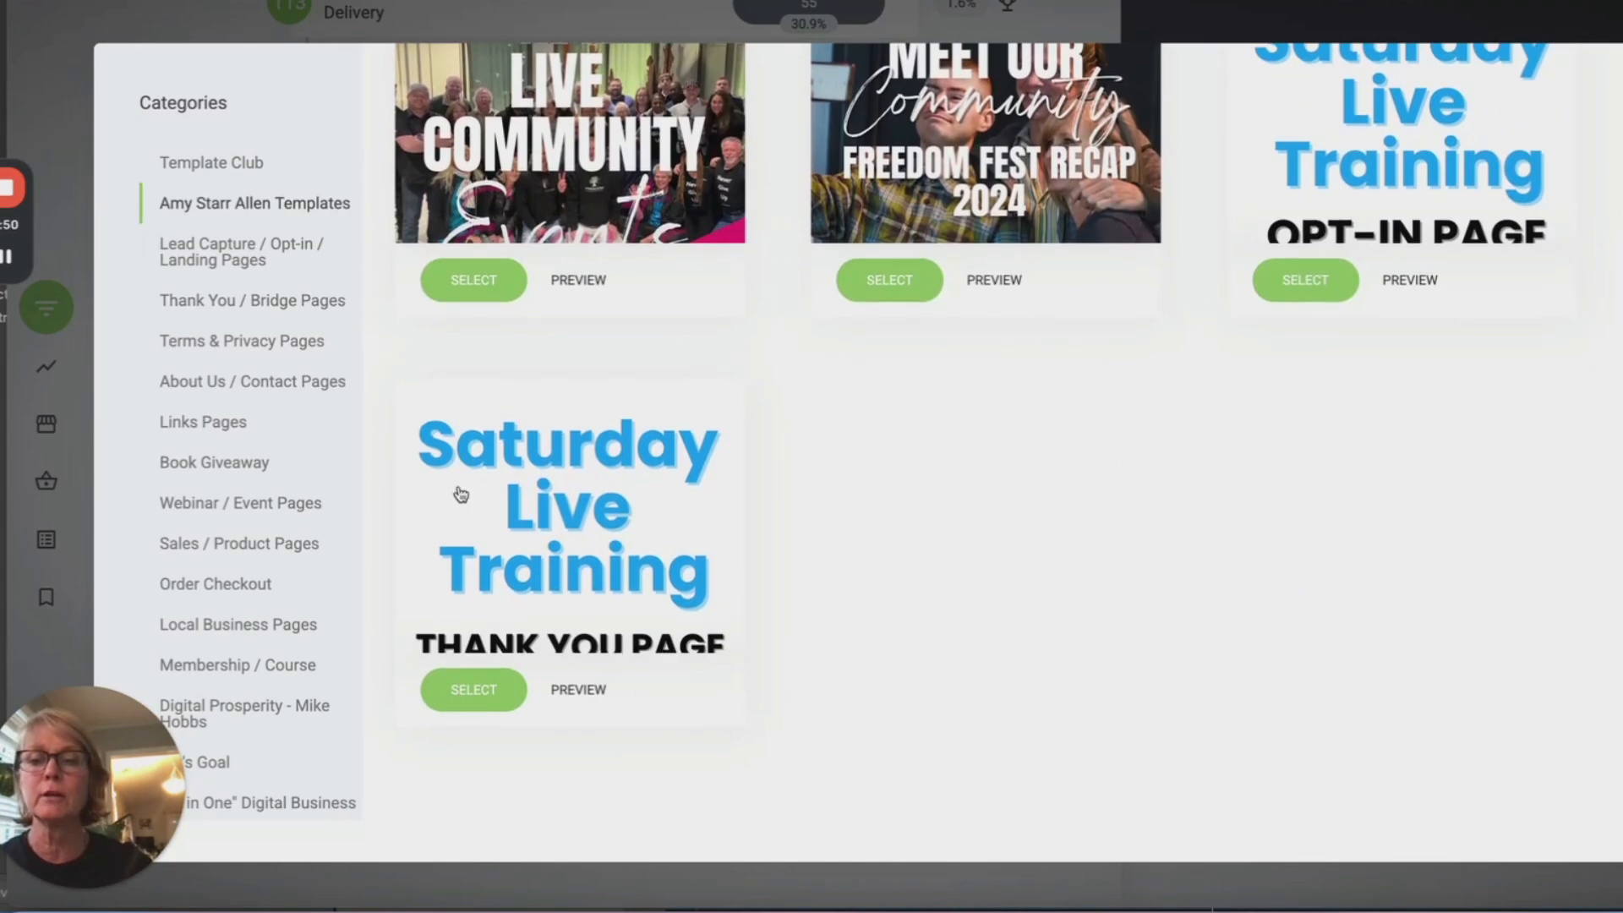
# Step: Preview the Saturday Live Training opt-in template, then close the preview
pyautogui.click(1403, 278)
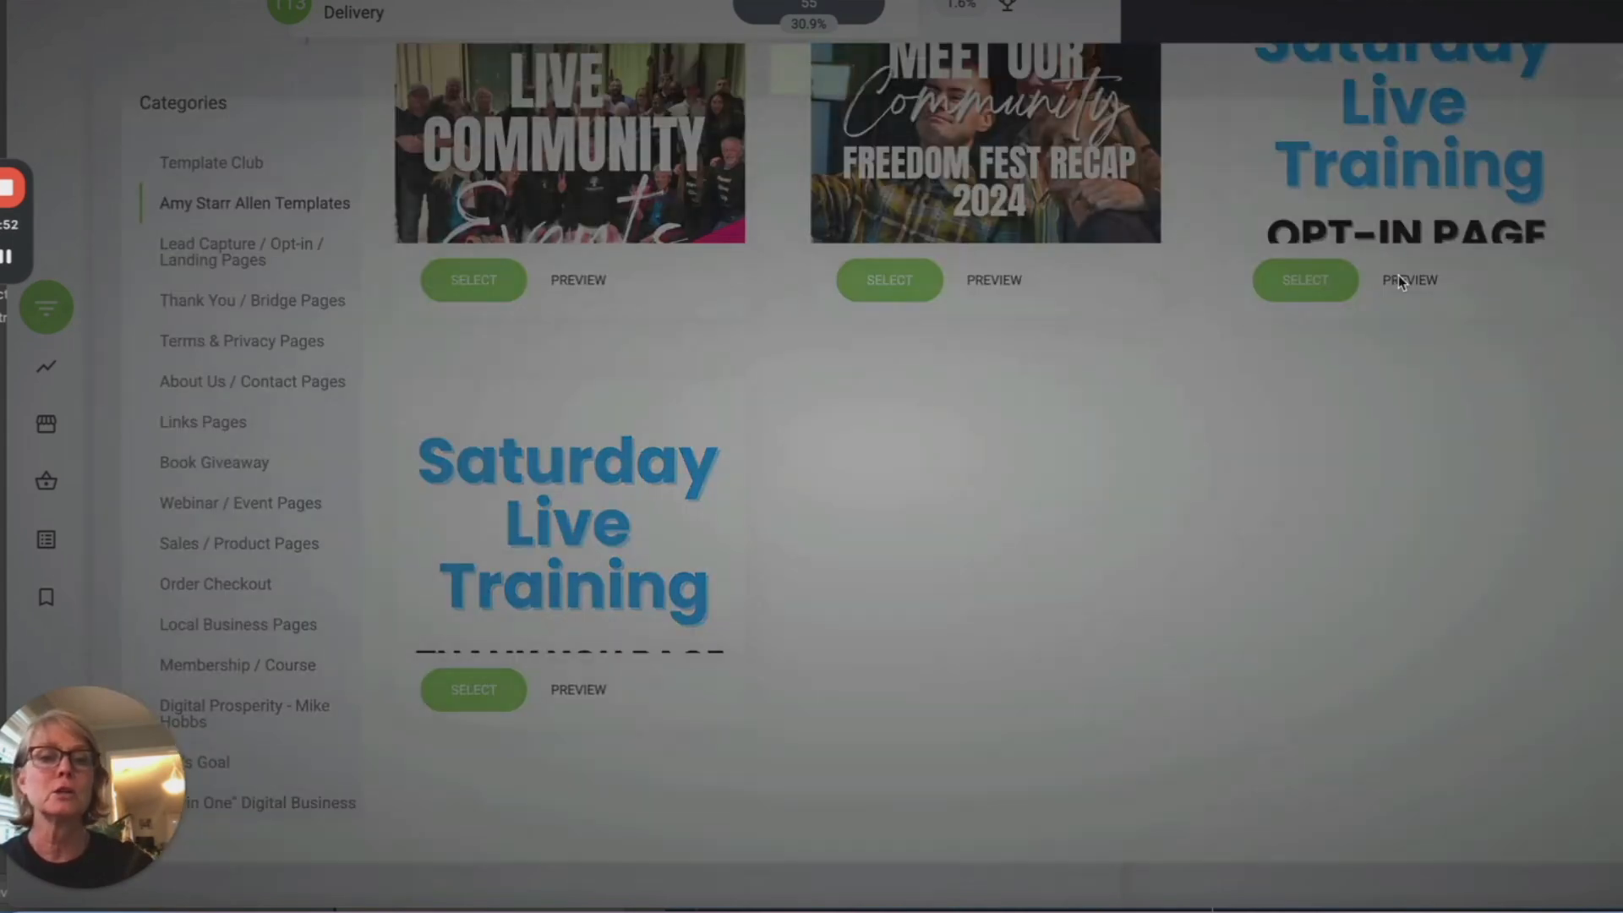
pyautogui.scroll(-2, 1423, 453)
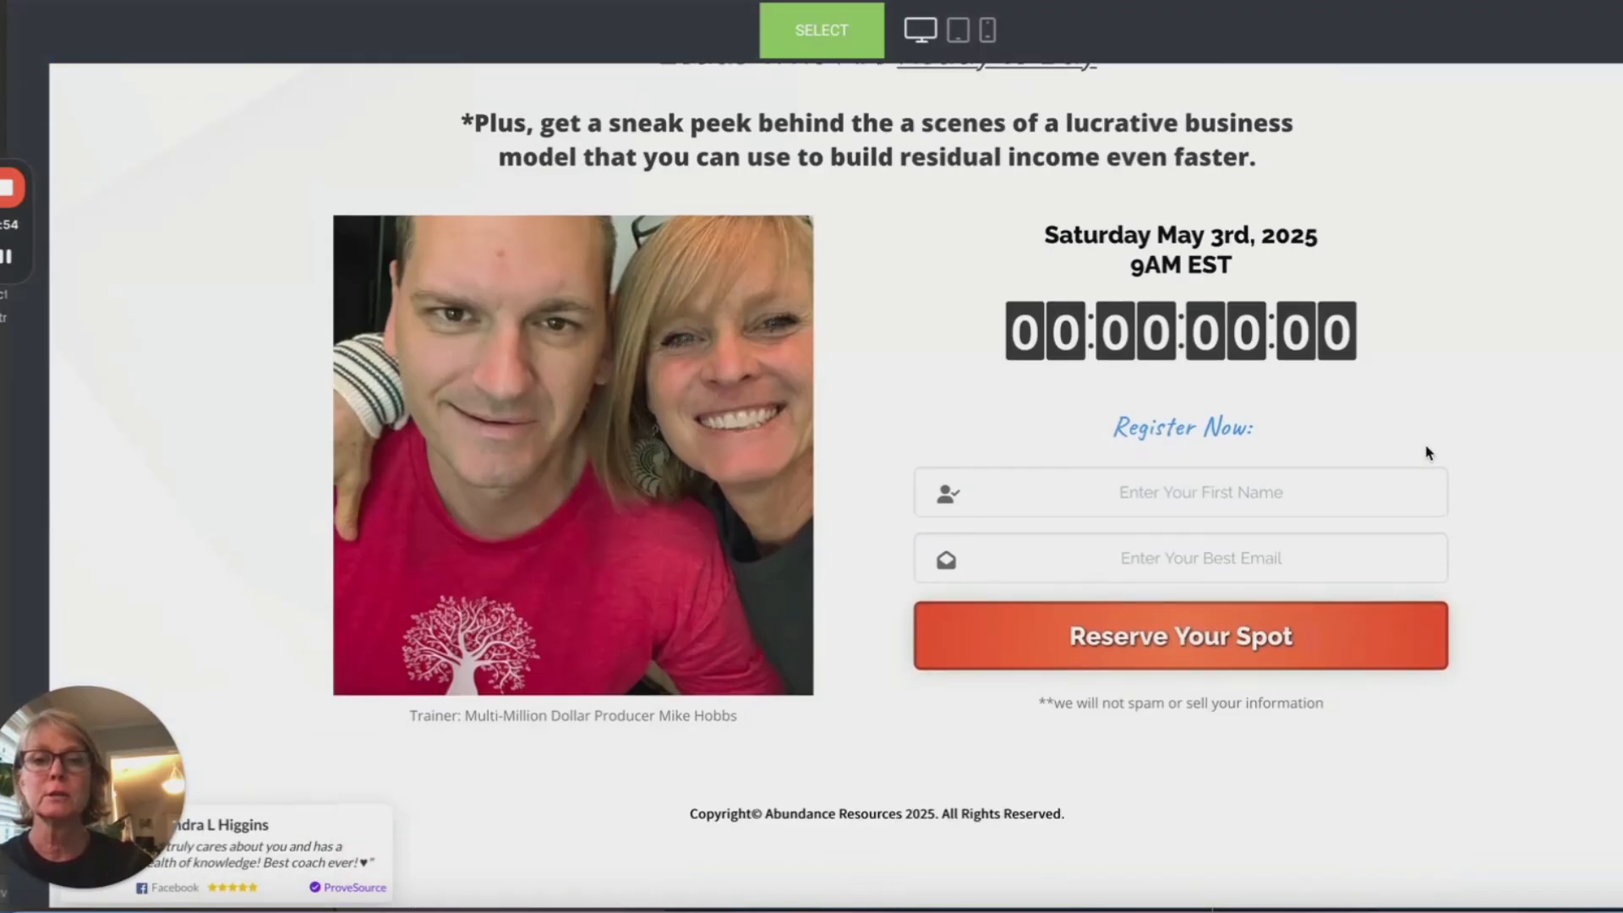
pyautogui.scroll(2, 1423, 453)
pyautogui.click(1615, 30)
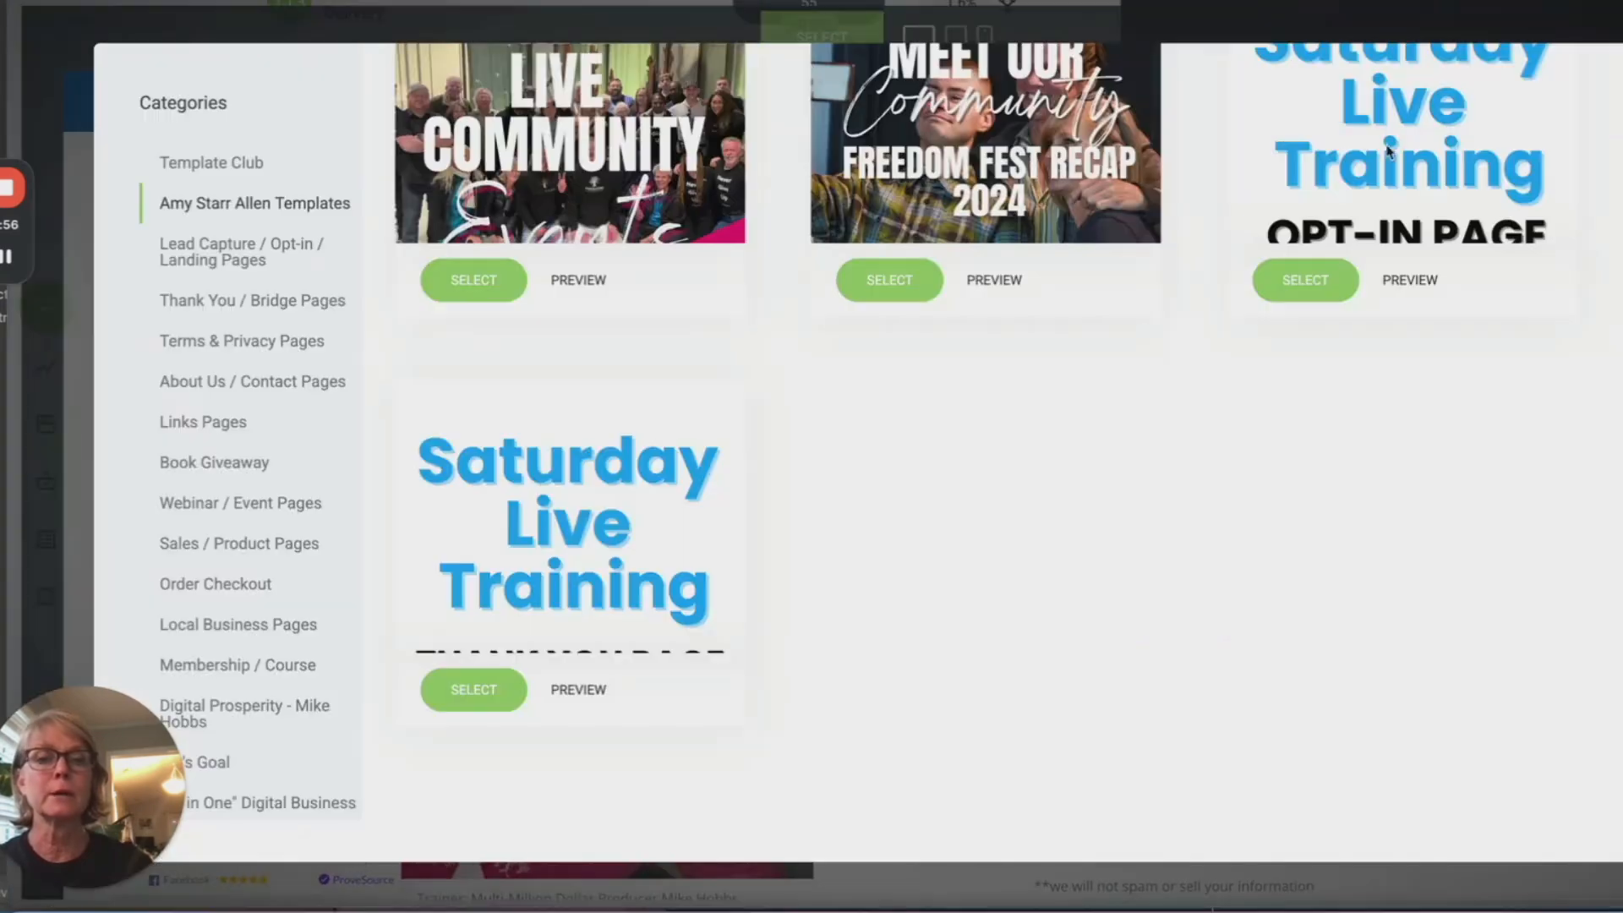
# Step: Preview the 'Thank You For Registering' thank-you template, then close the preview
pyautogui.click(578, 690)
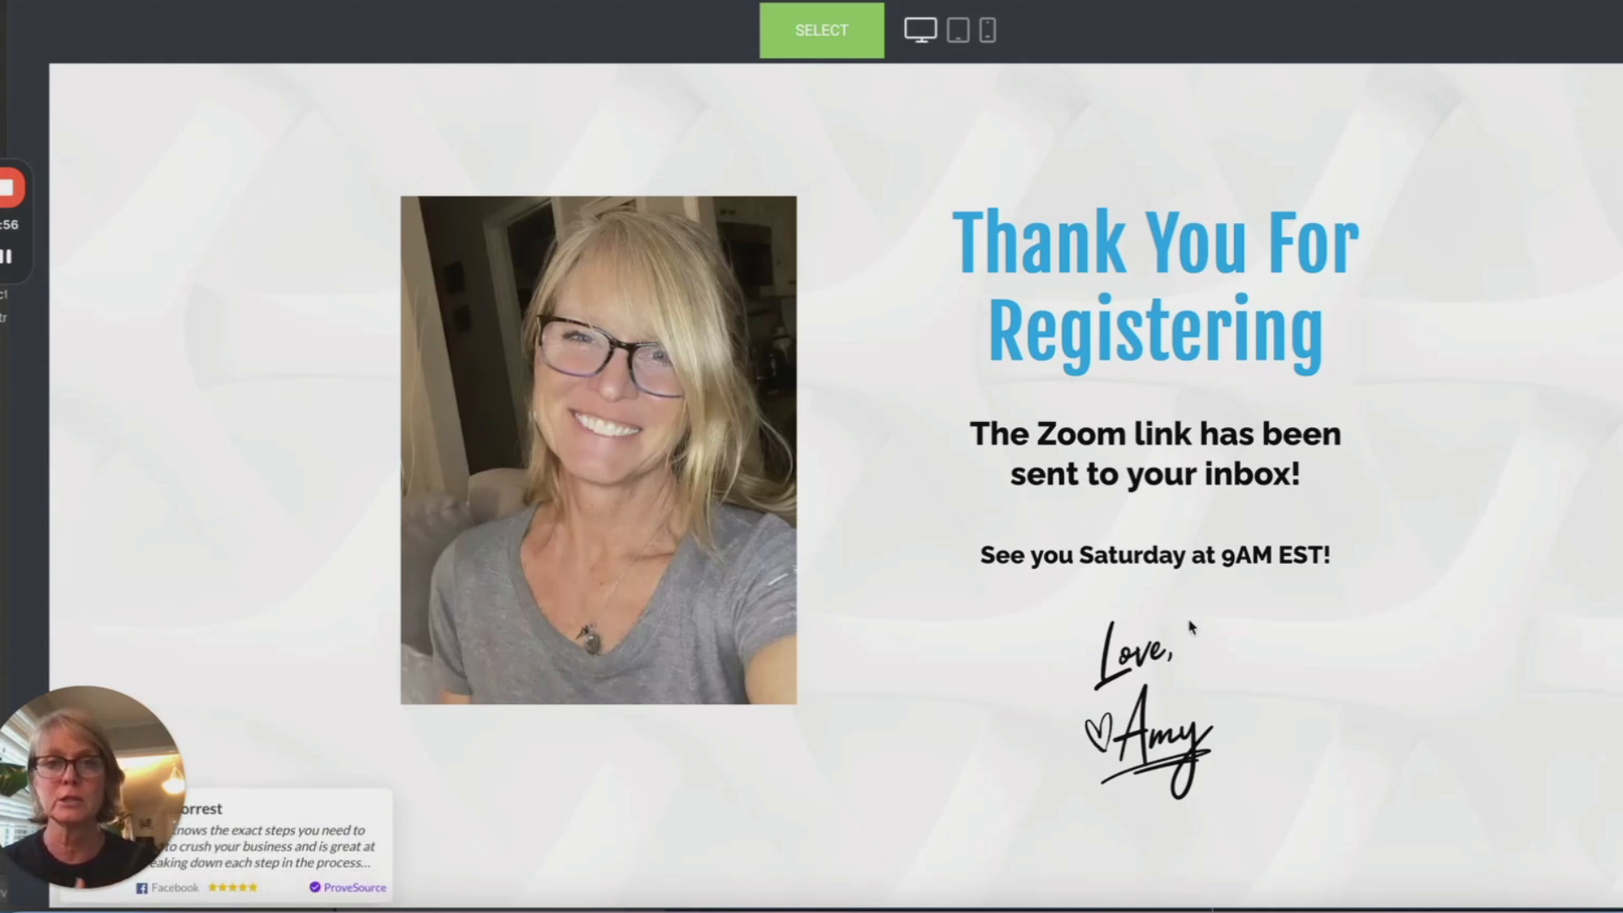
pyautogui.click(1616, 30)
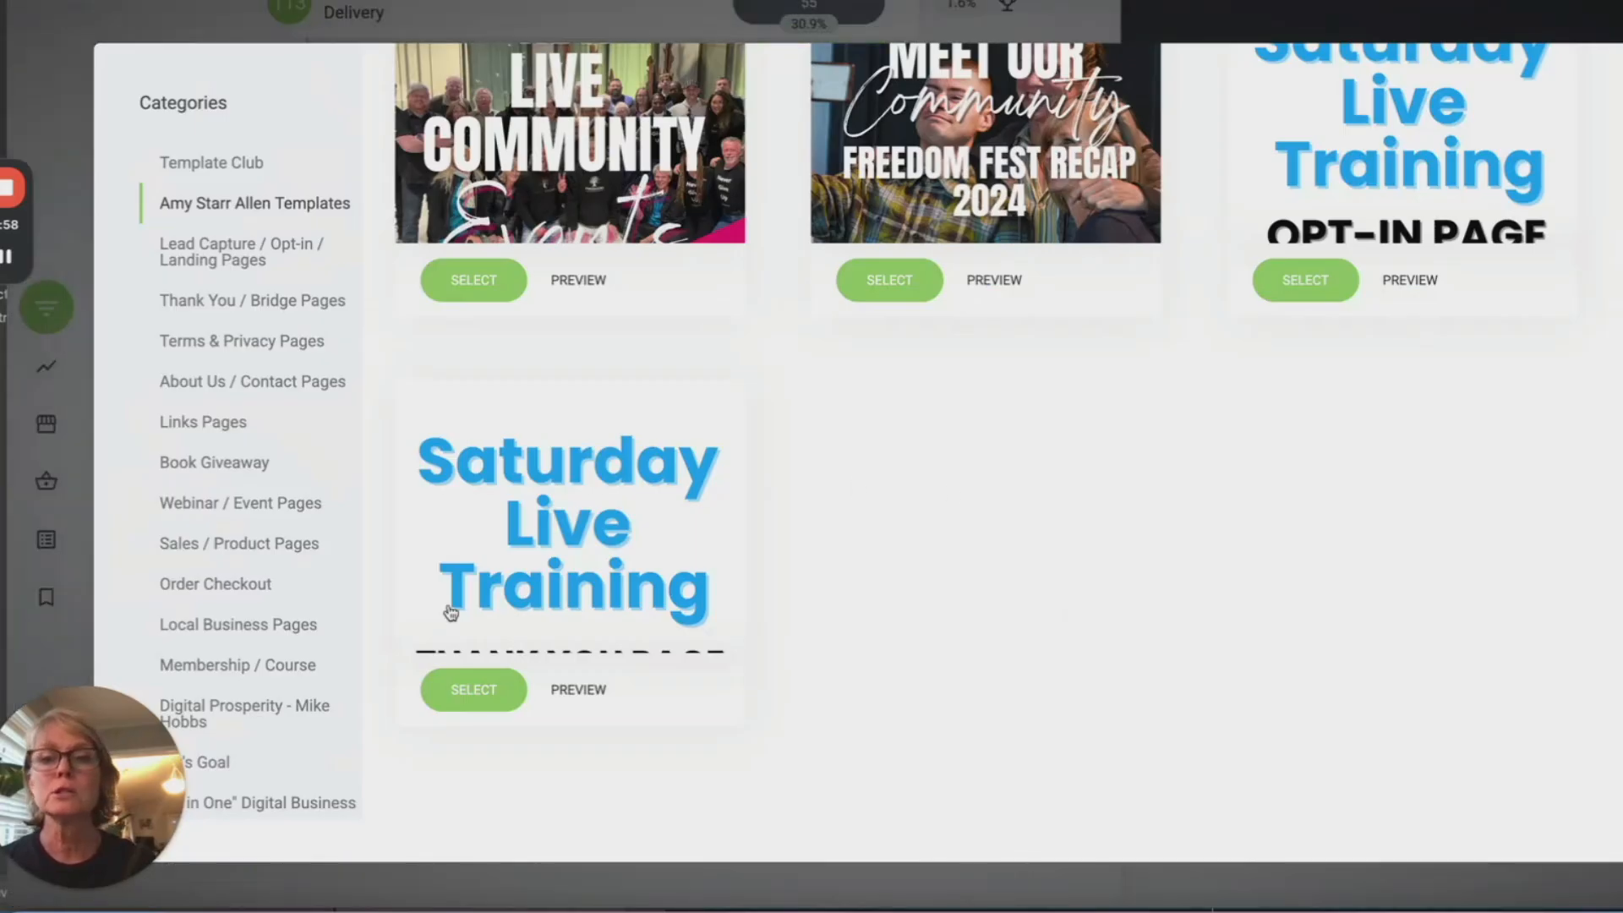
pyautogui.scroll(-2, 583, 525)
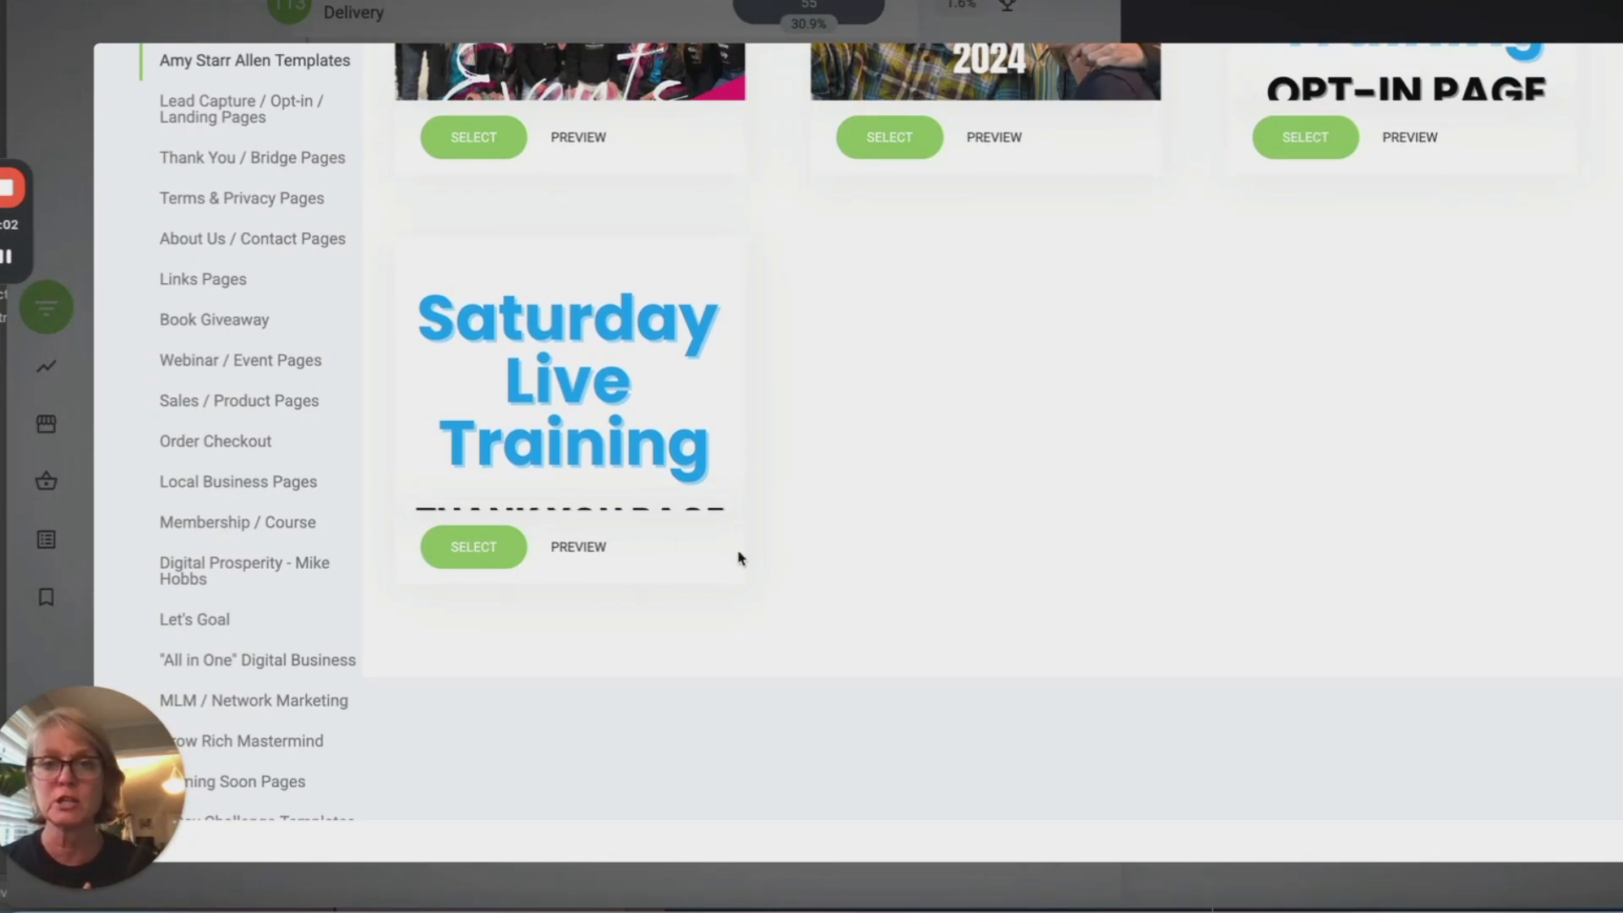
pyautogui.scroll(2, 829, 628)
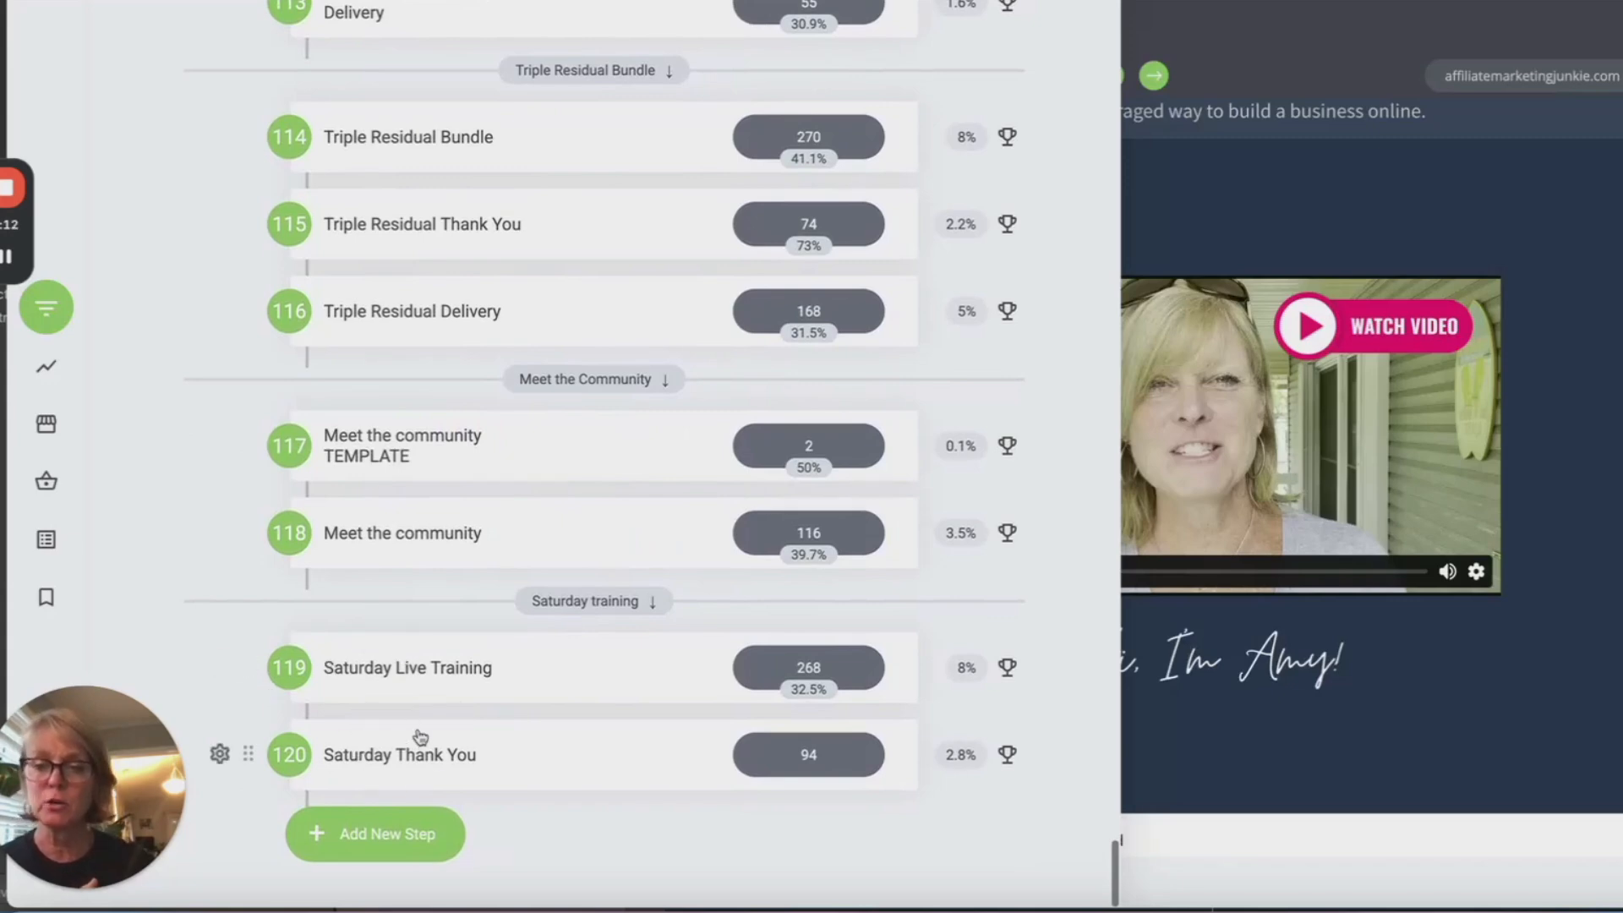
# Step: Open the Saturday Live Training page and change the banner date from 3rd to 10th
pyautogui.click(397, 668)
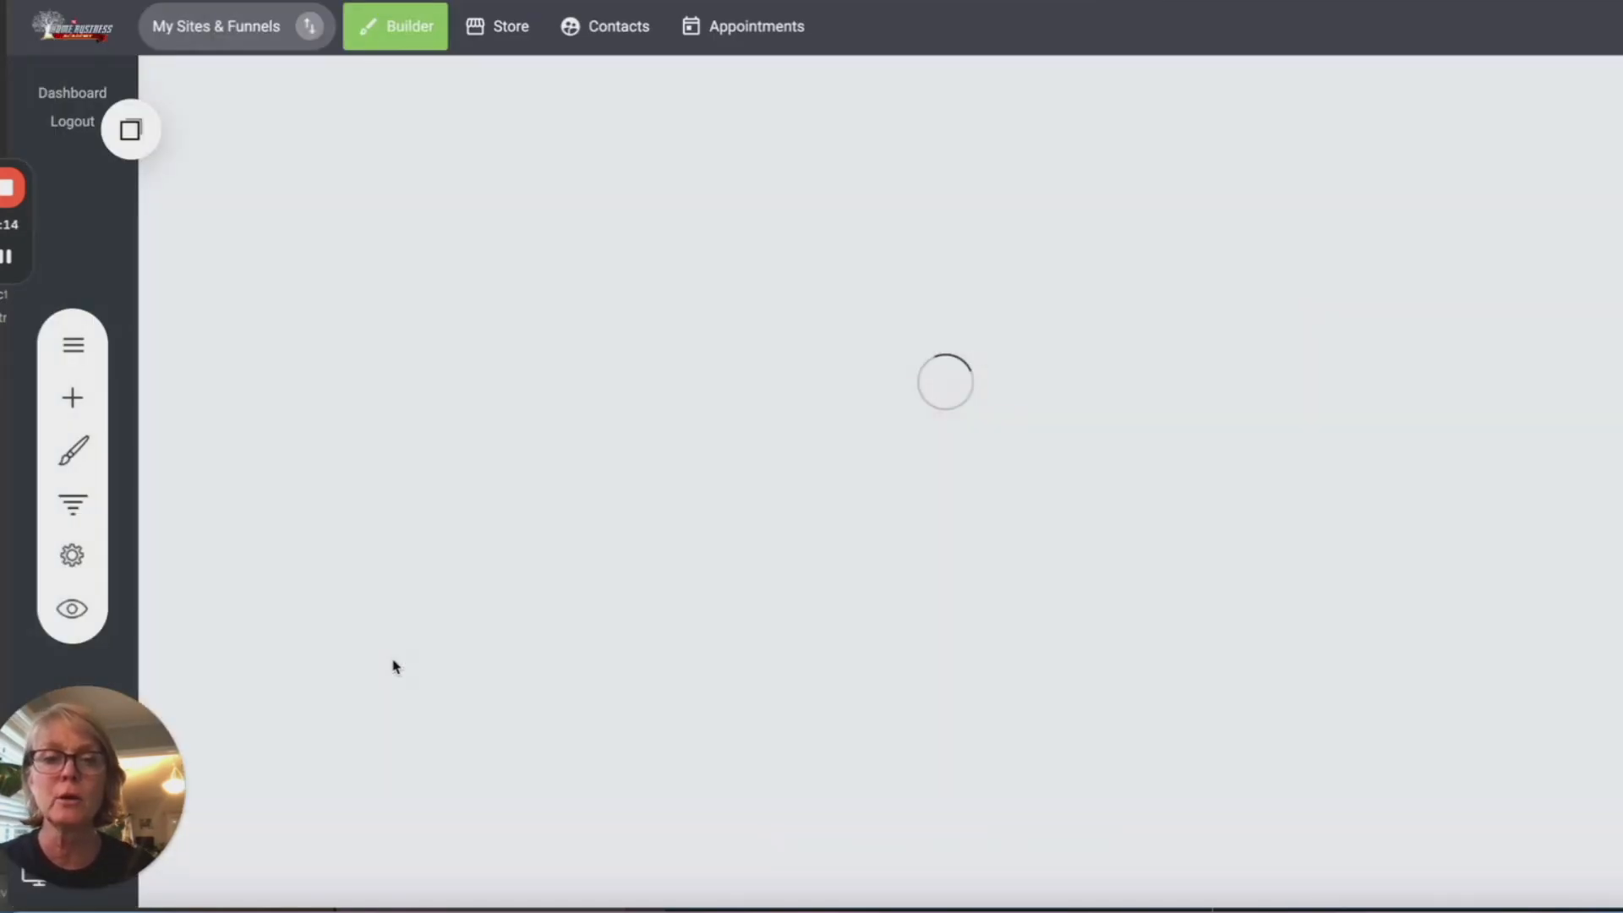
pyautogui.scroll(-1, 1585, 548)
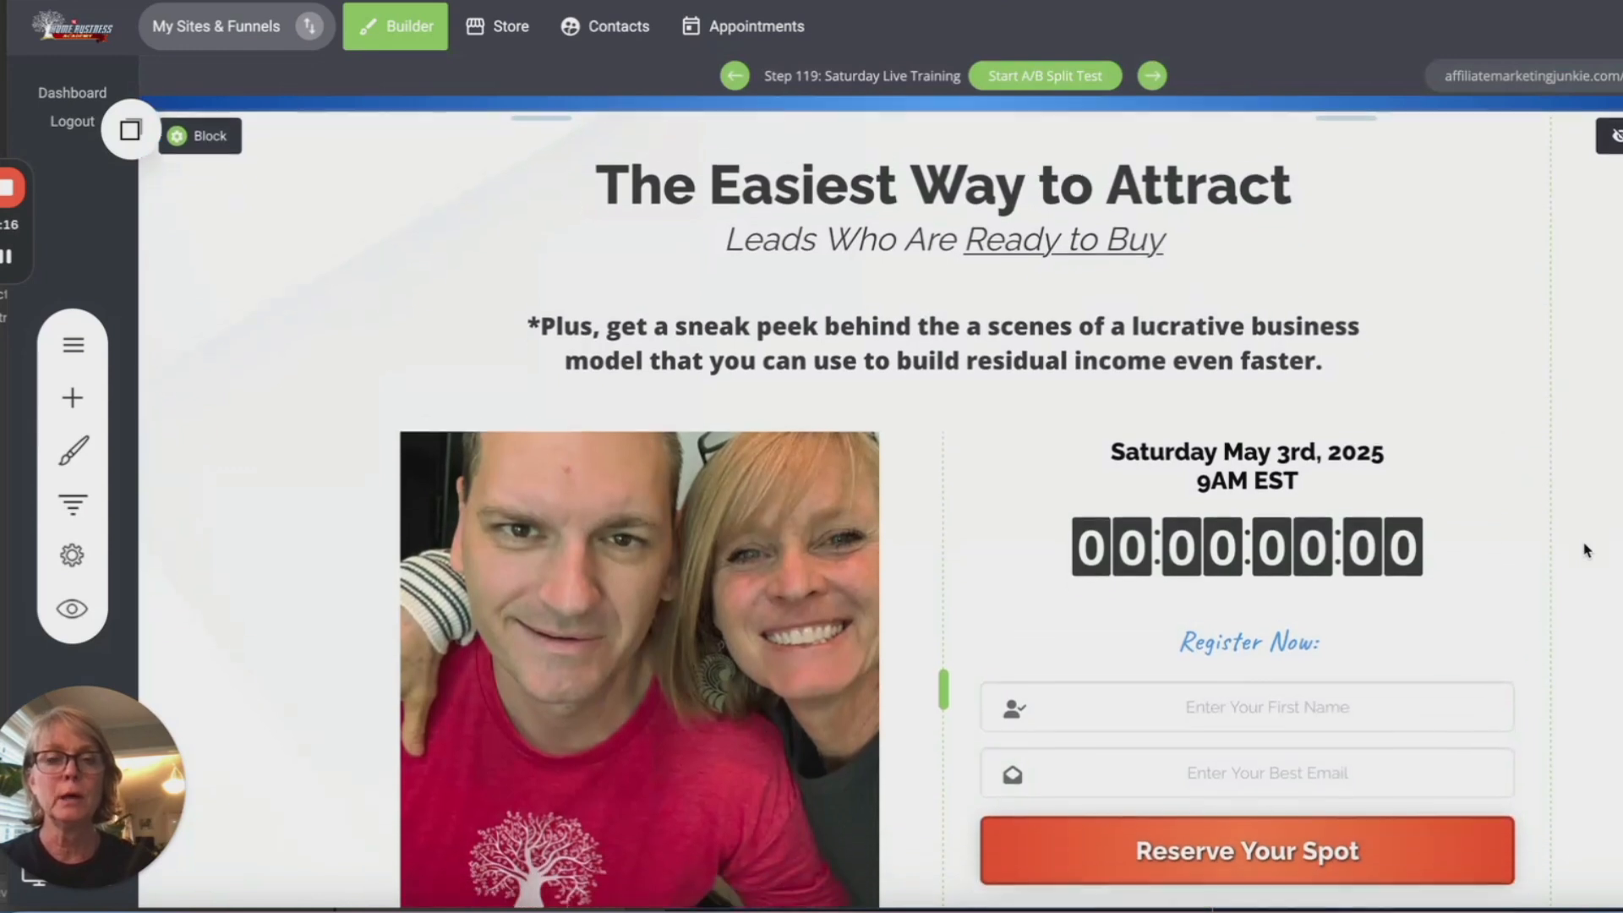
pyautogui.scroll(1, 1586, 550)
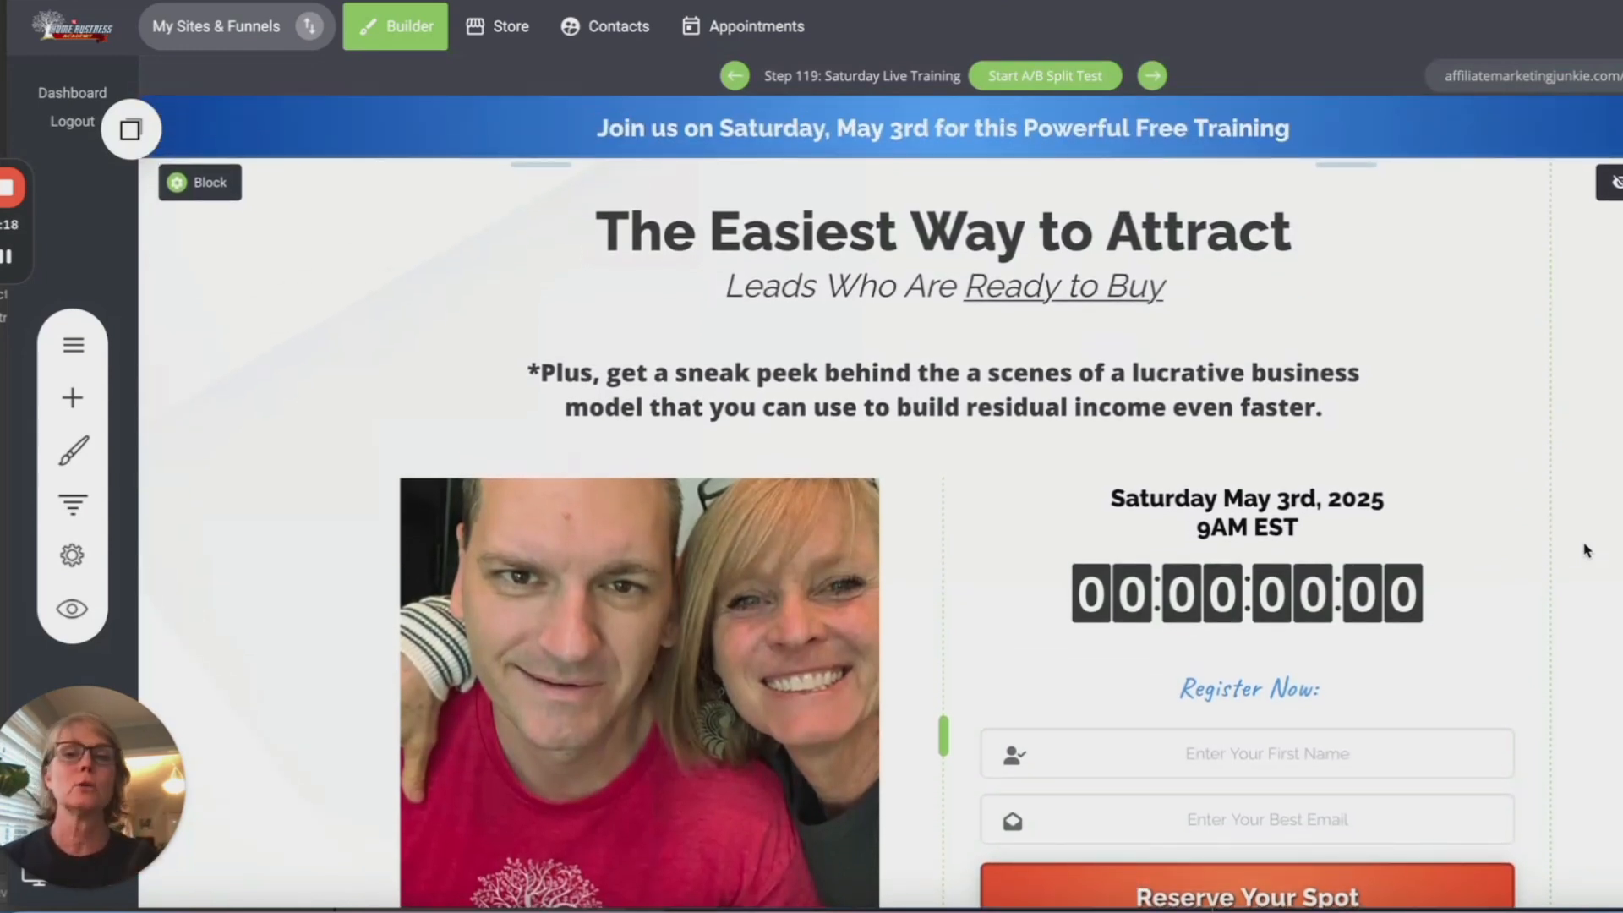
pyautogui.click(896, 131)
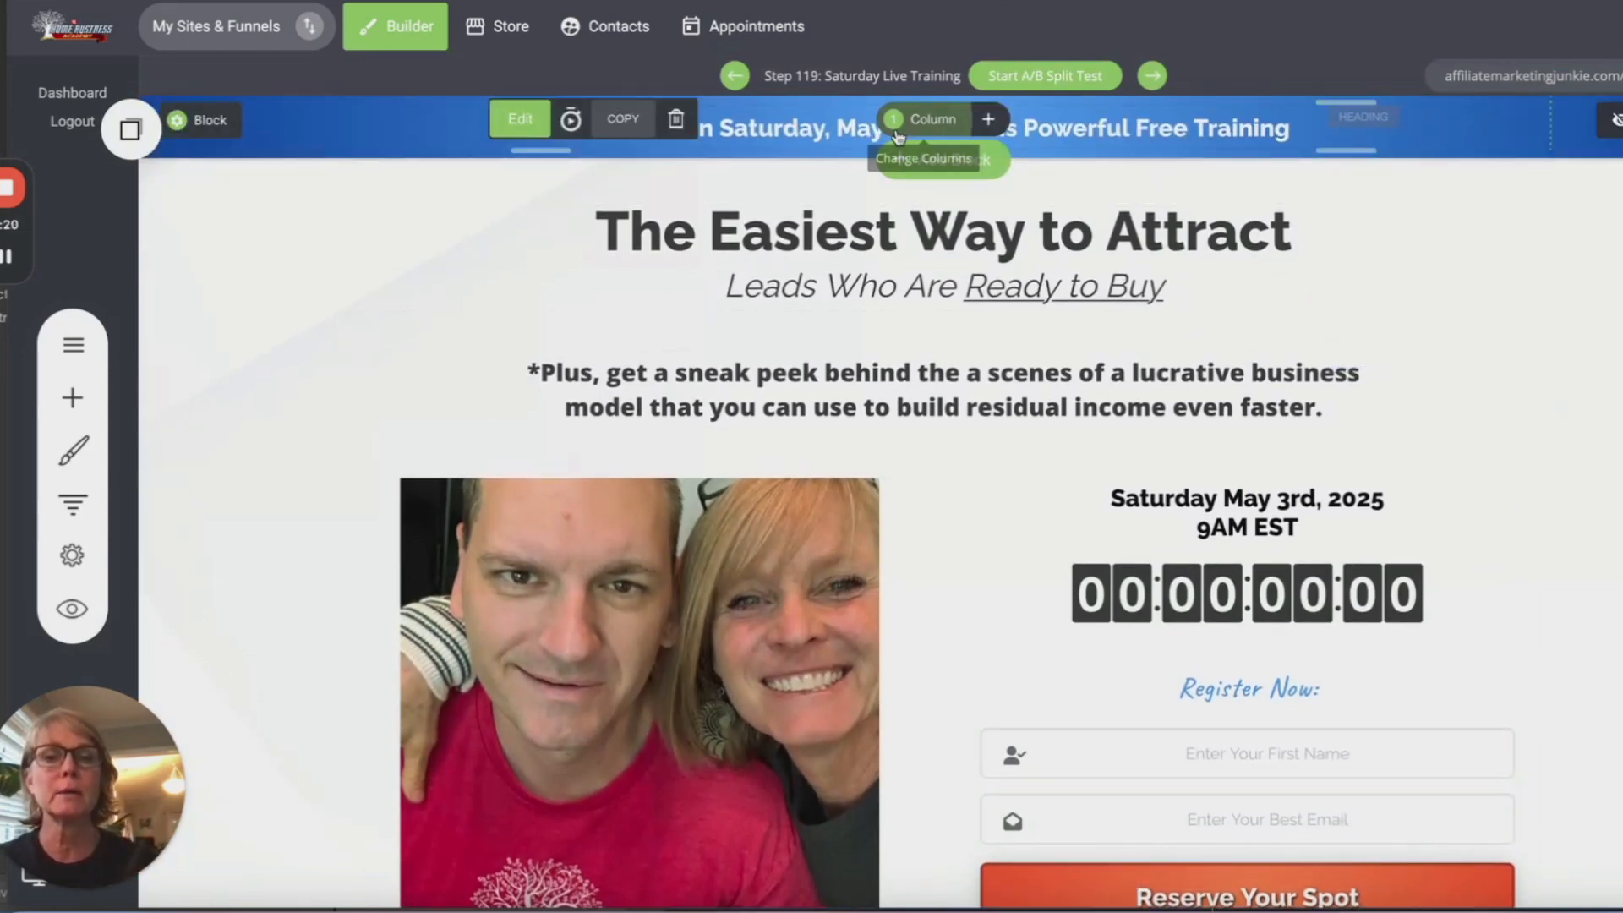
pyautogui.doubleClick(896, 131)
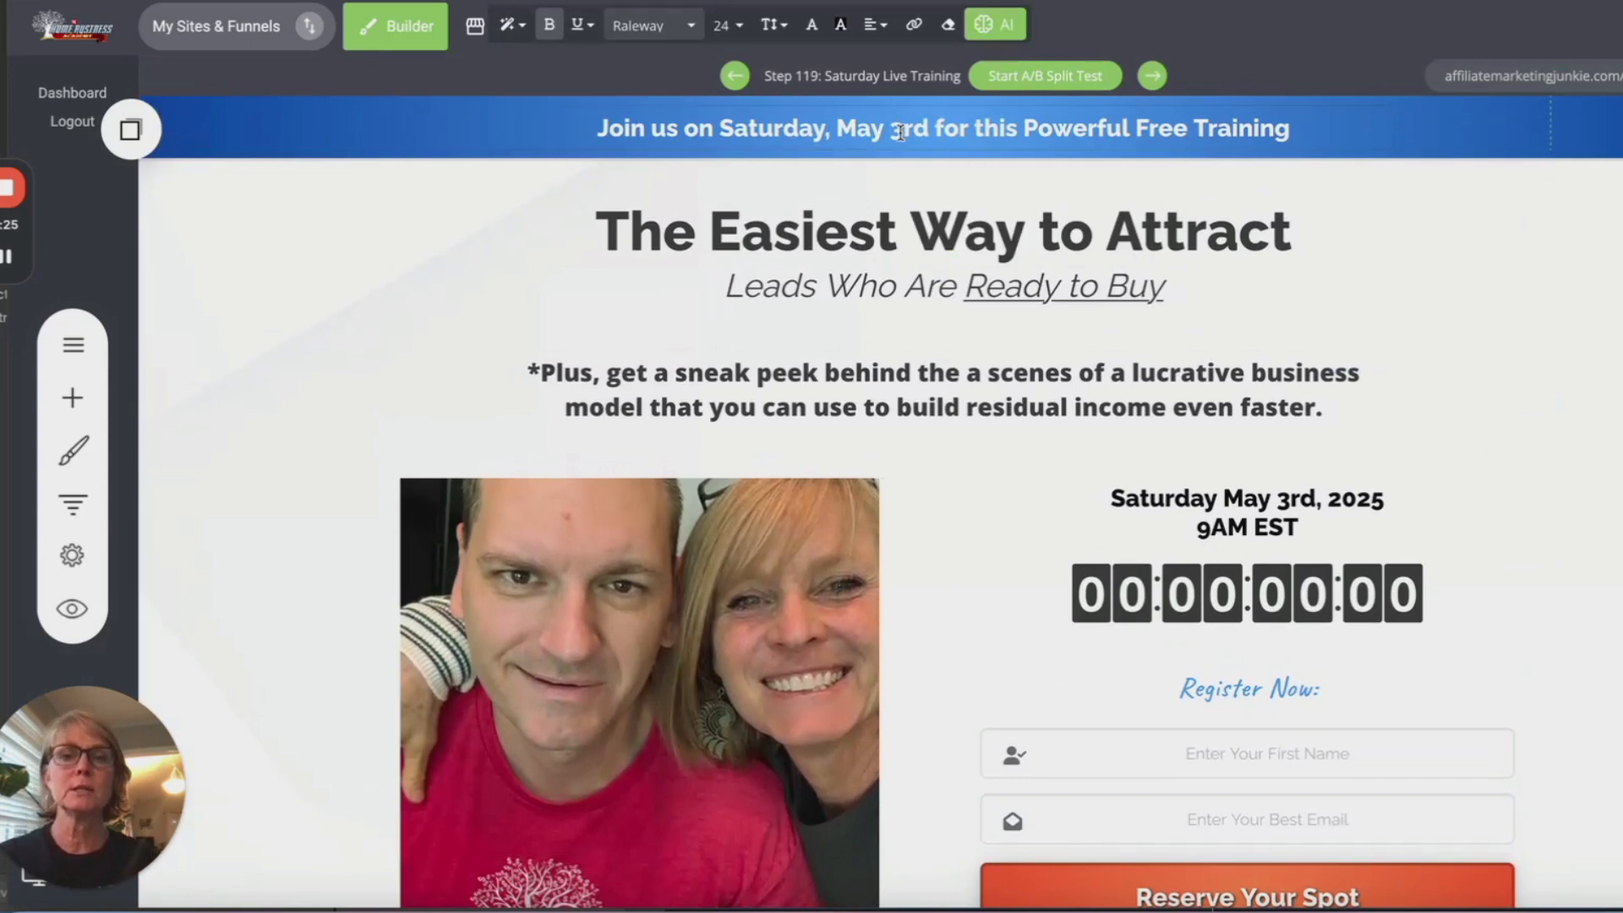
pyautogui.press('Delete')
pyautogui.write('10th')
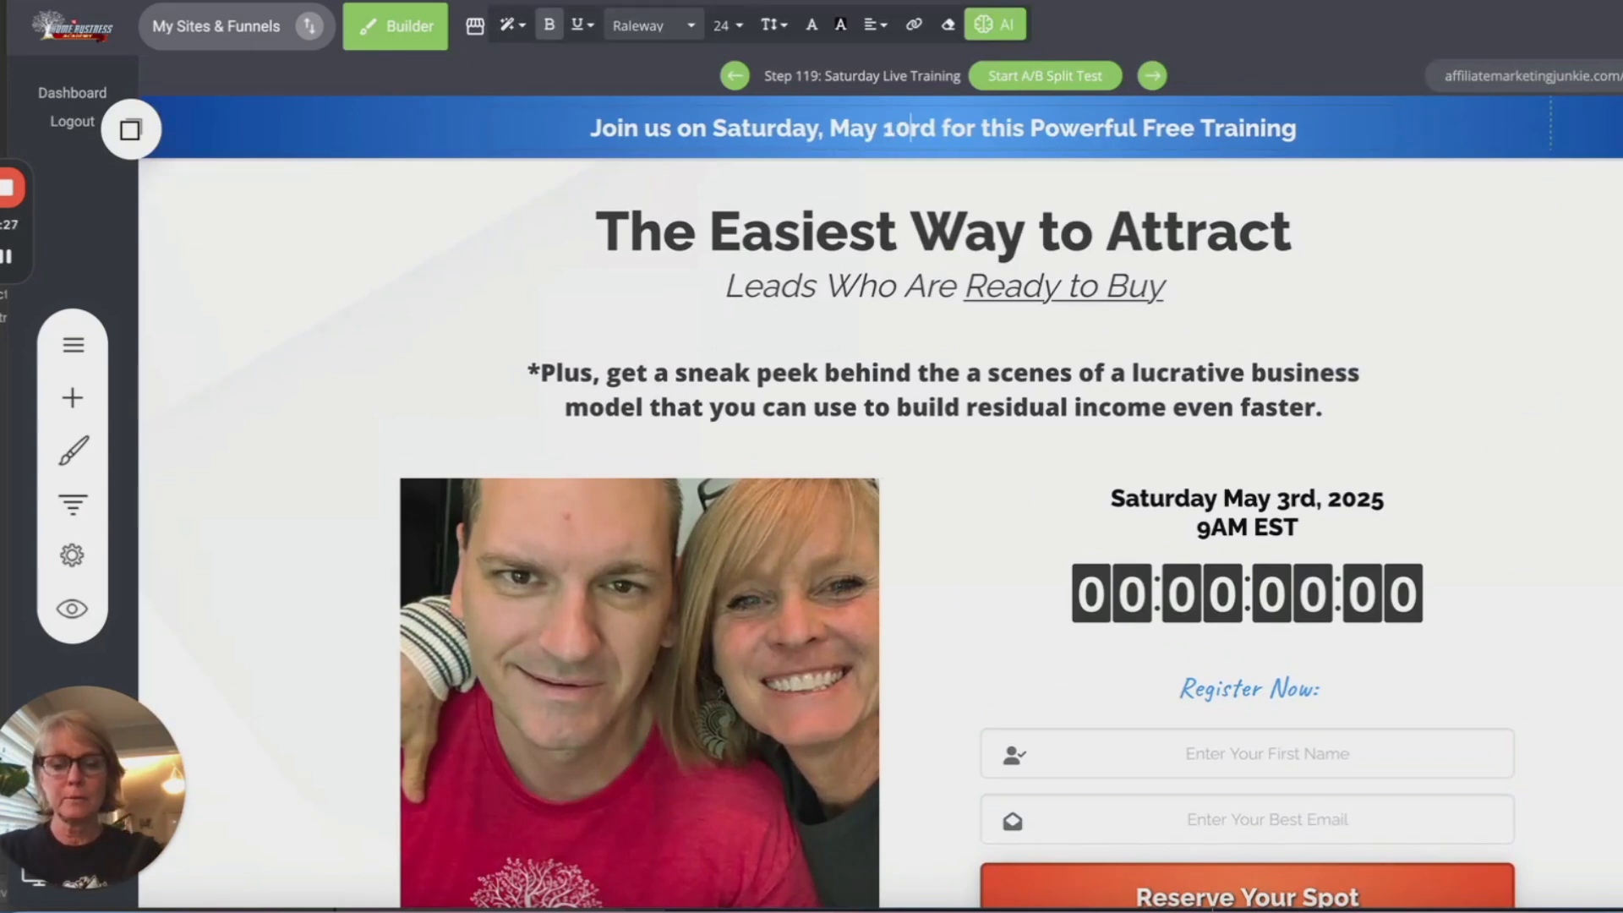
pyautogui.press('Delete')
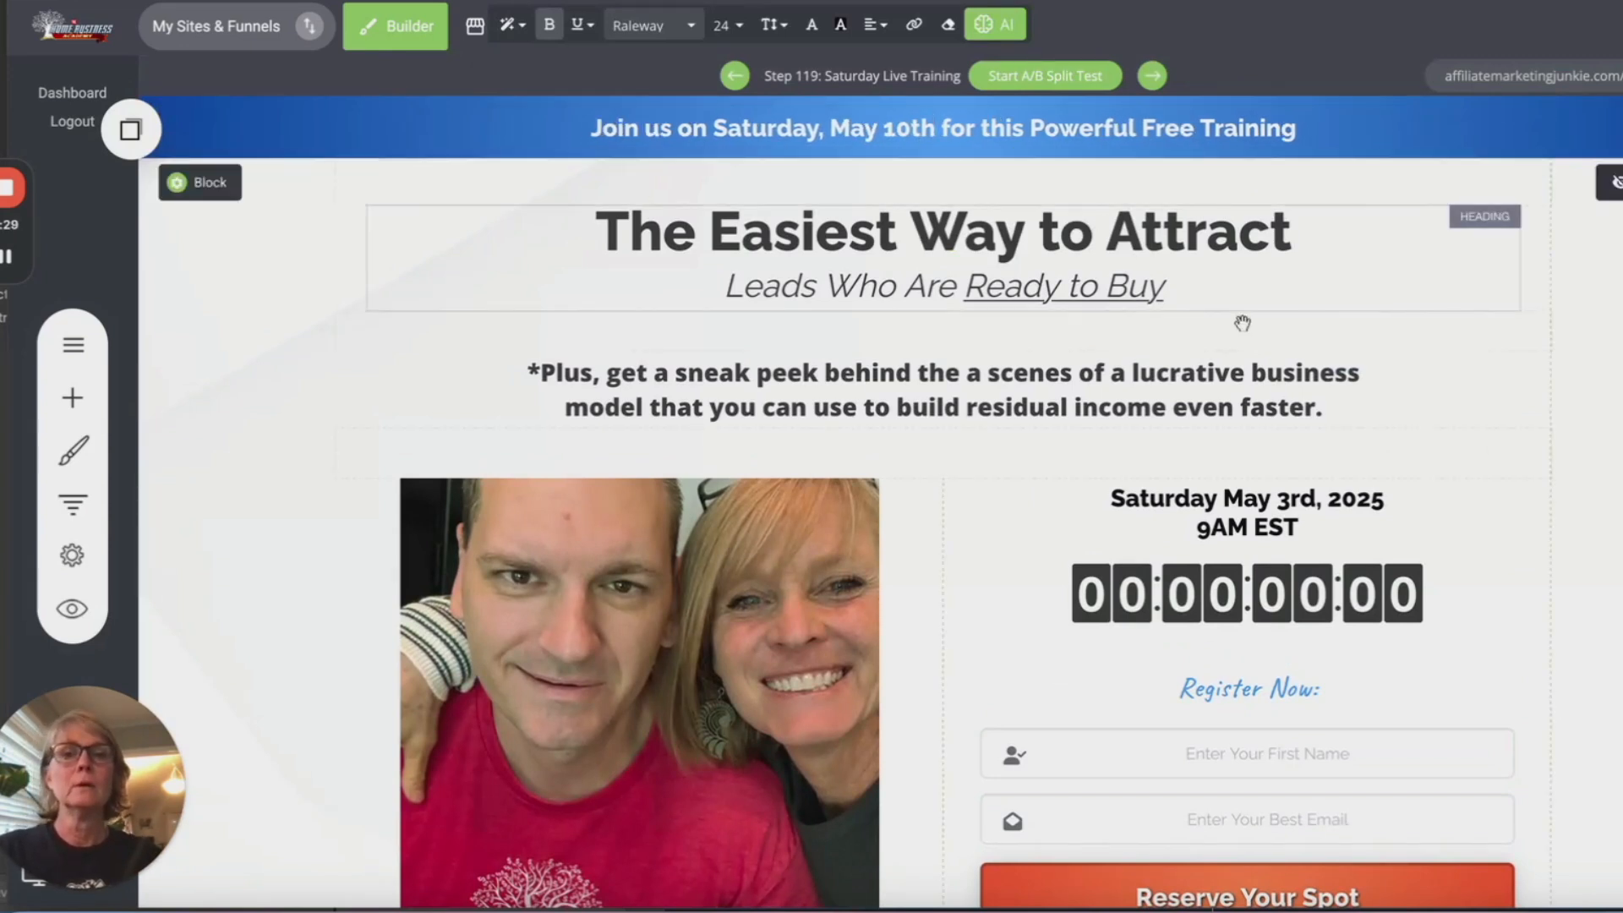
# Step: Change the date heading to read May 10th, 2025
pyautogui.click(1297, 498)
pyautogui.click(1296, 498)
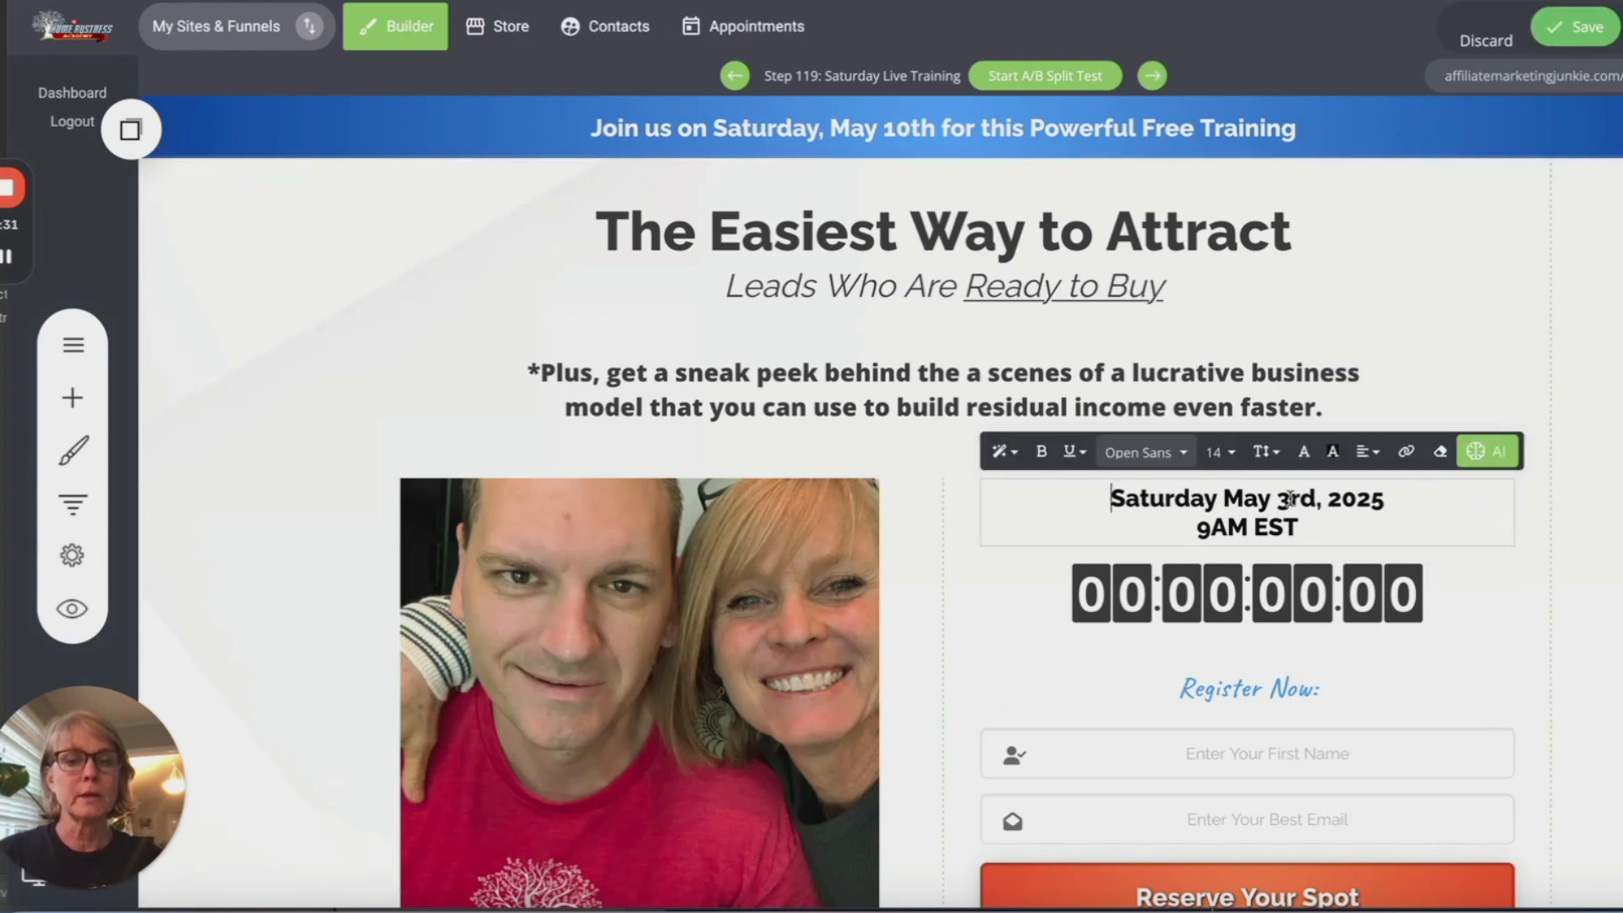
pyautogui.moveTo(1315, 500); pyautogui.dragTo(1275, 500)
pyautogui.write('10th')
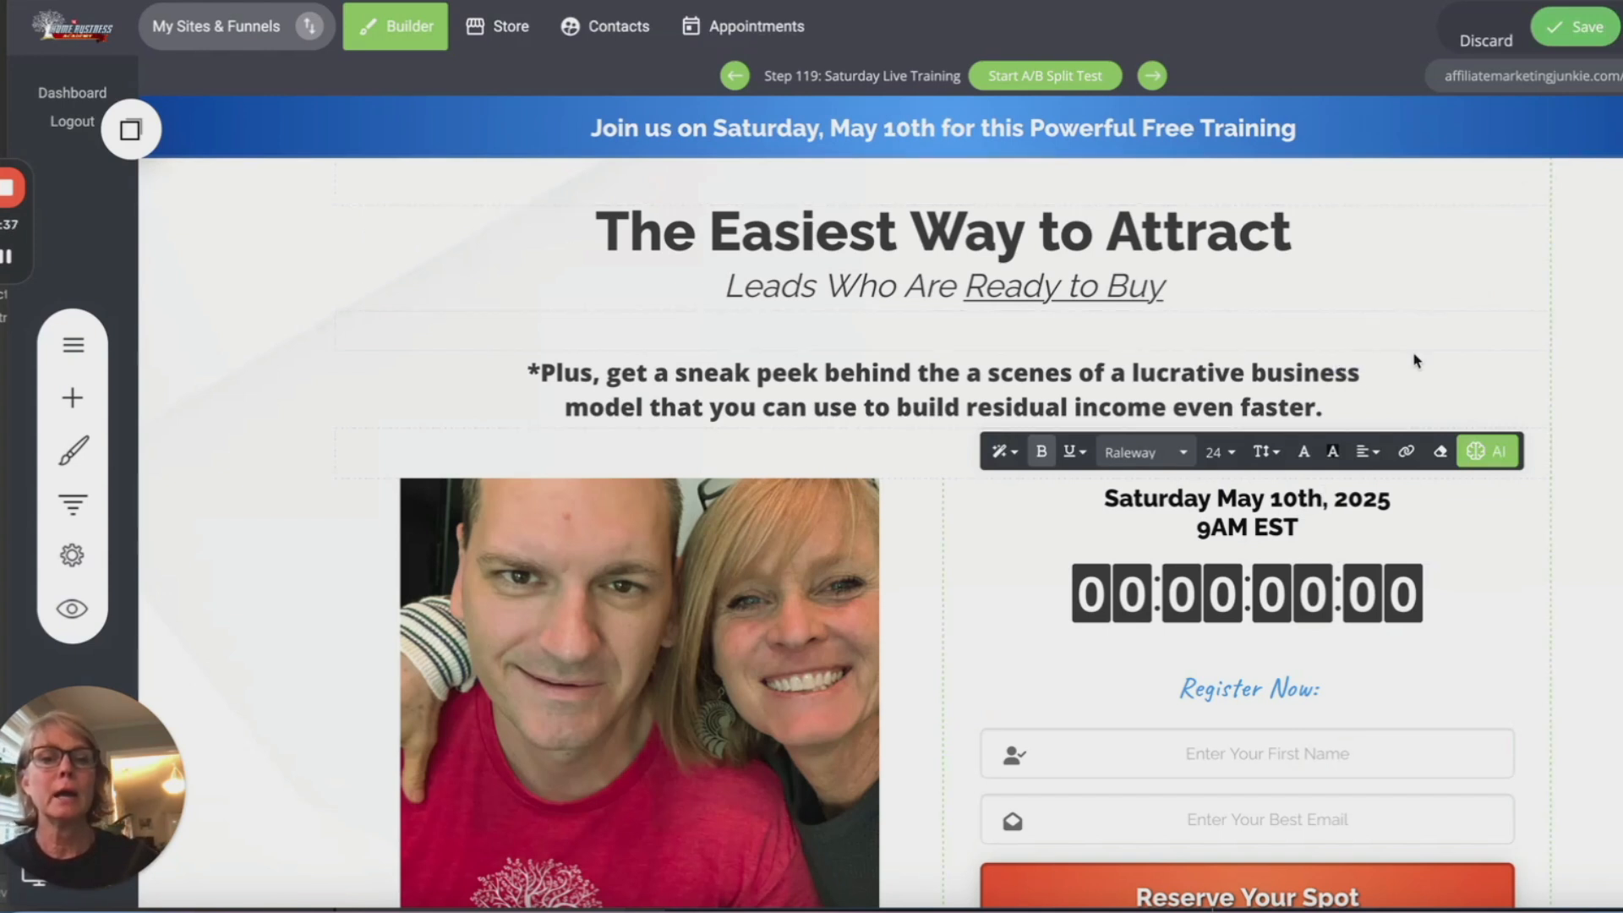
pyautogui.click(1428, 213)
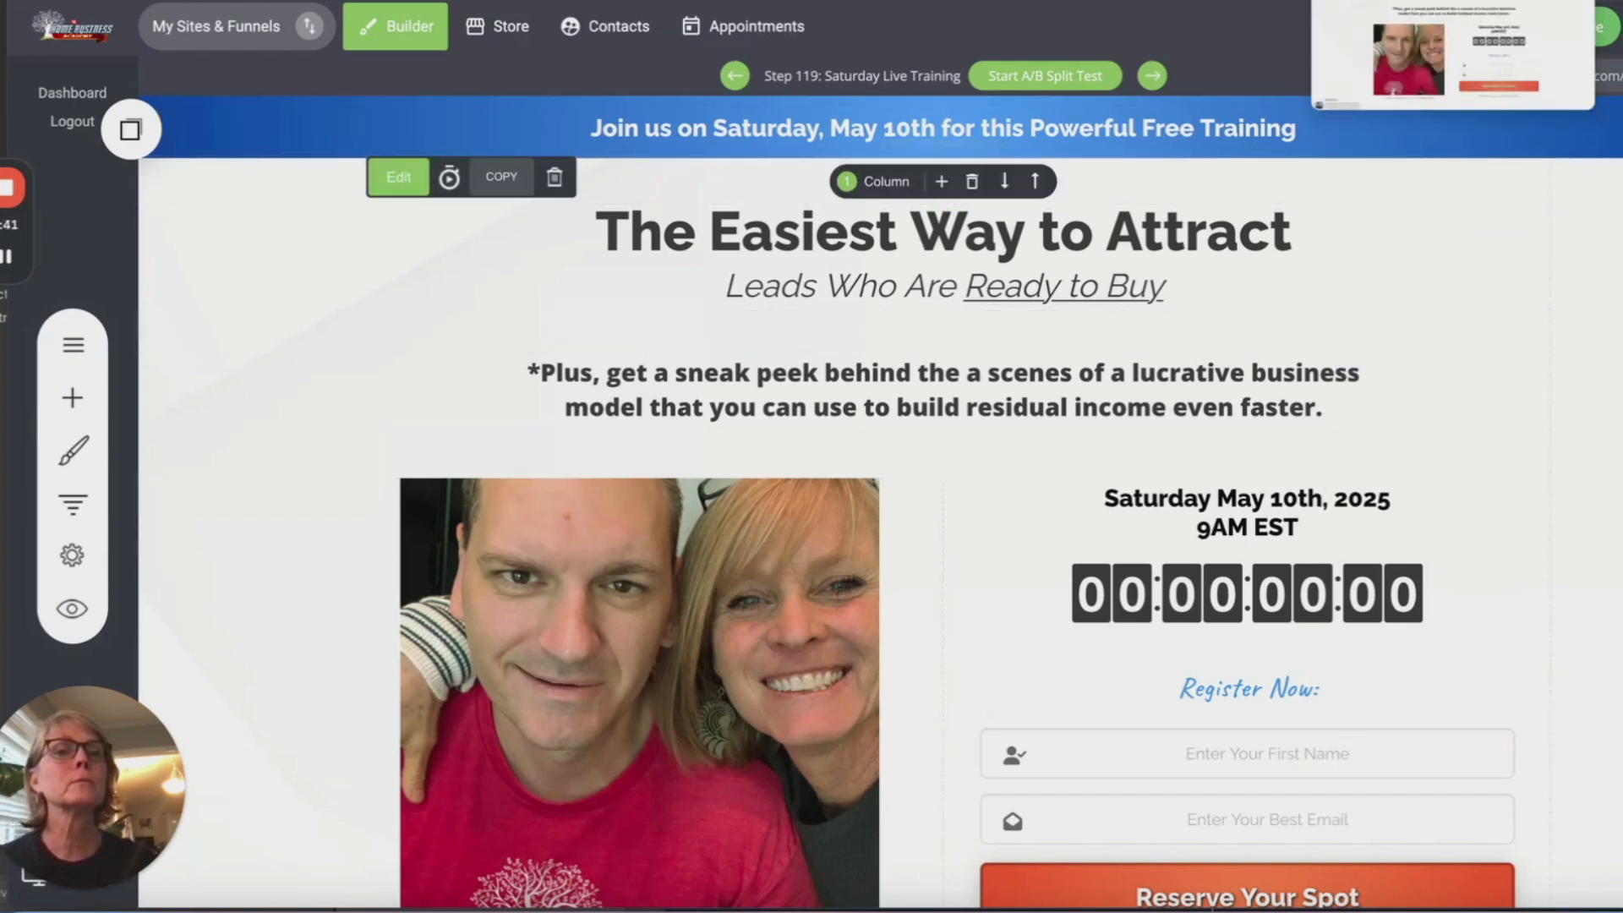
# Step: Replace the builder headline wording with '11 Millionaire Shortcuts' copied from the webinar page
pyautogui.click(1369, 2)
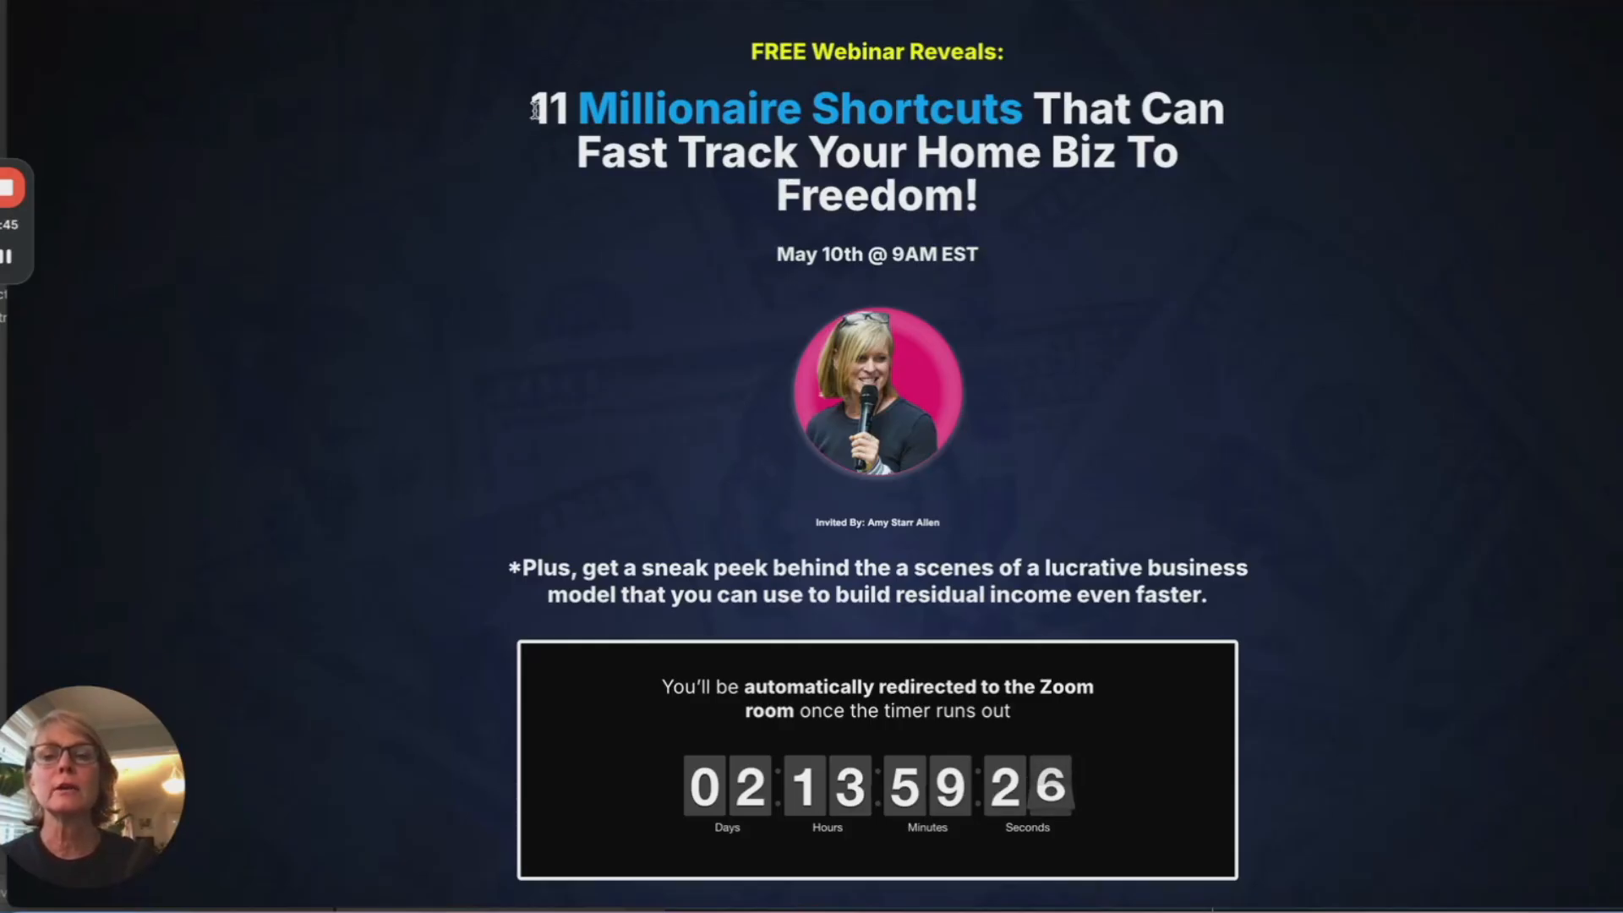
pyautogui.moveTo(534, 108); pyautogui.dragTo(1018, 195)
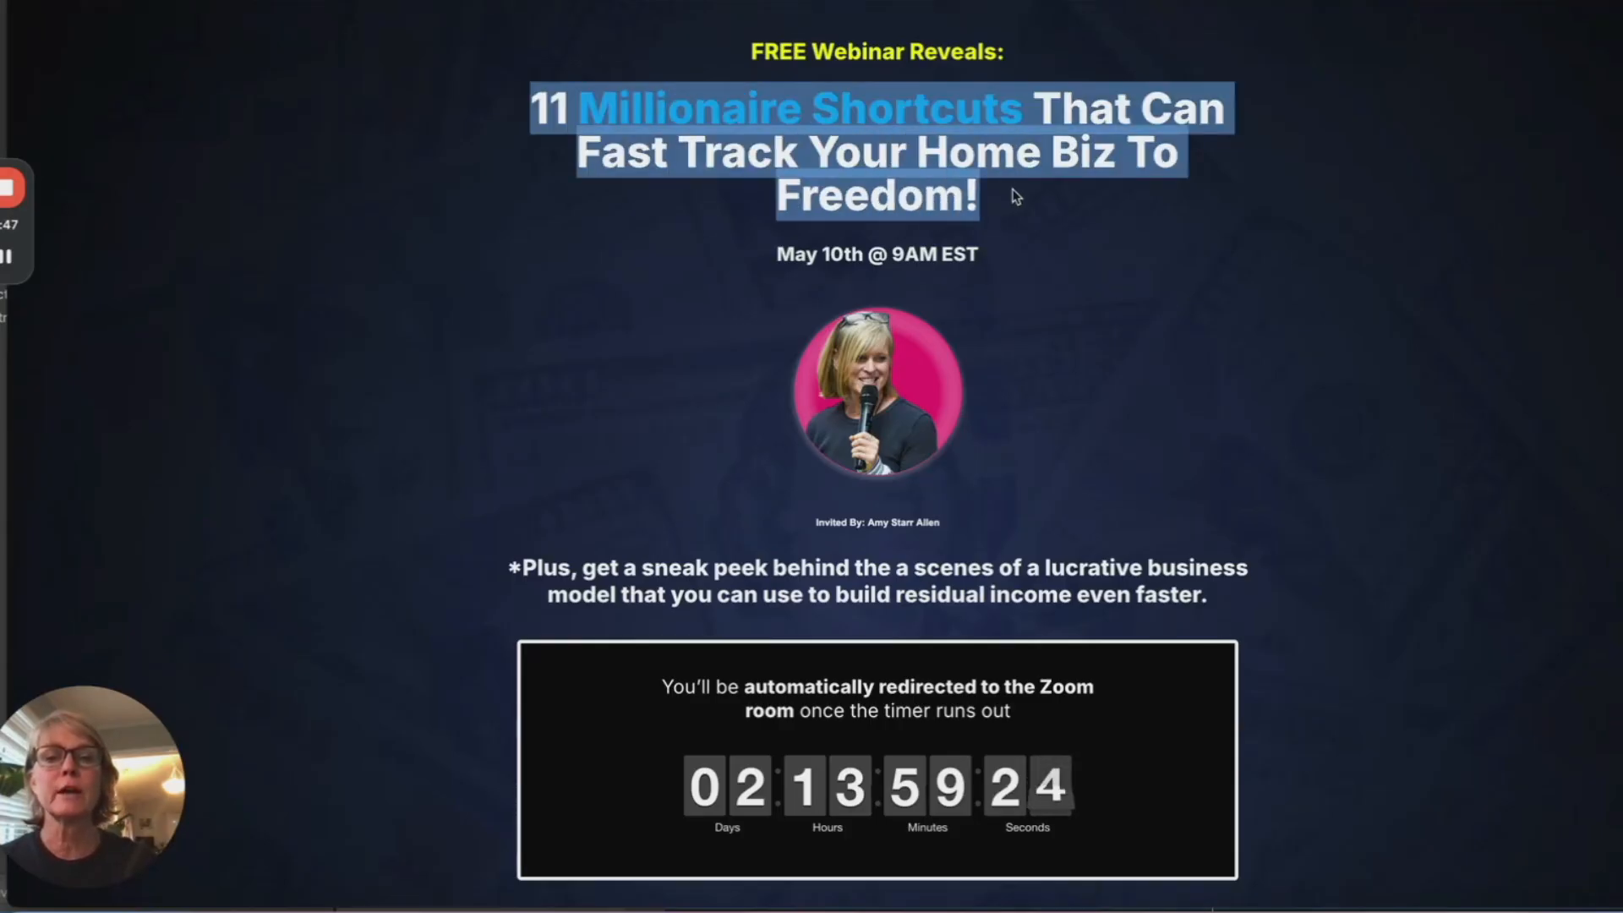
pyautogui.click(1122, 214)
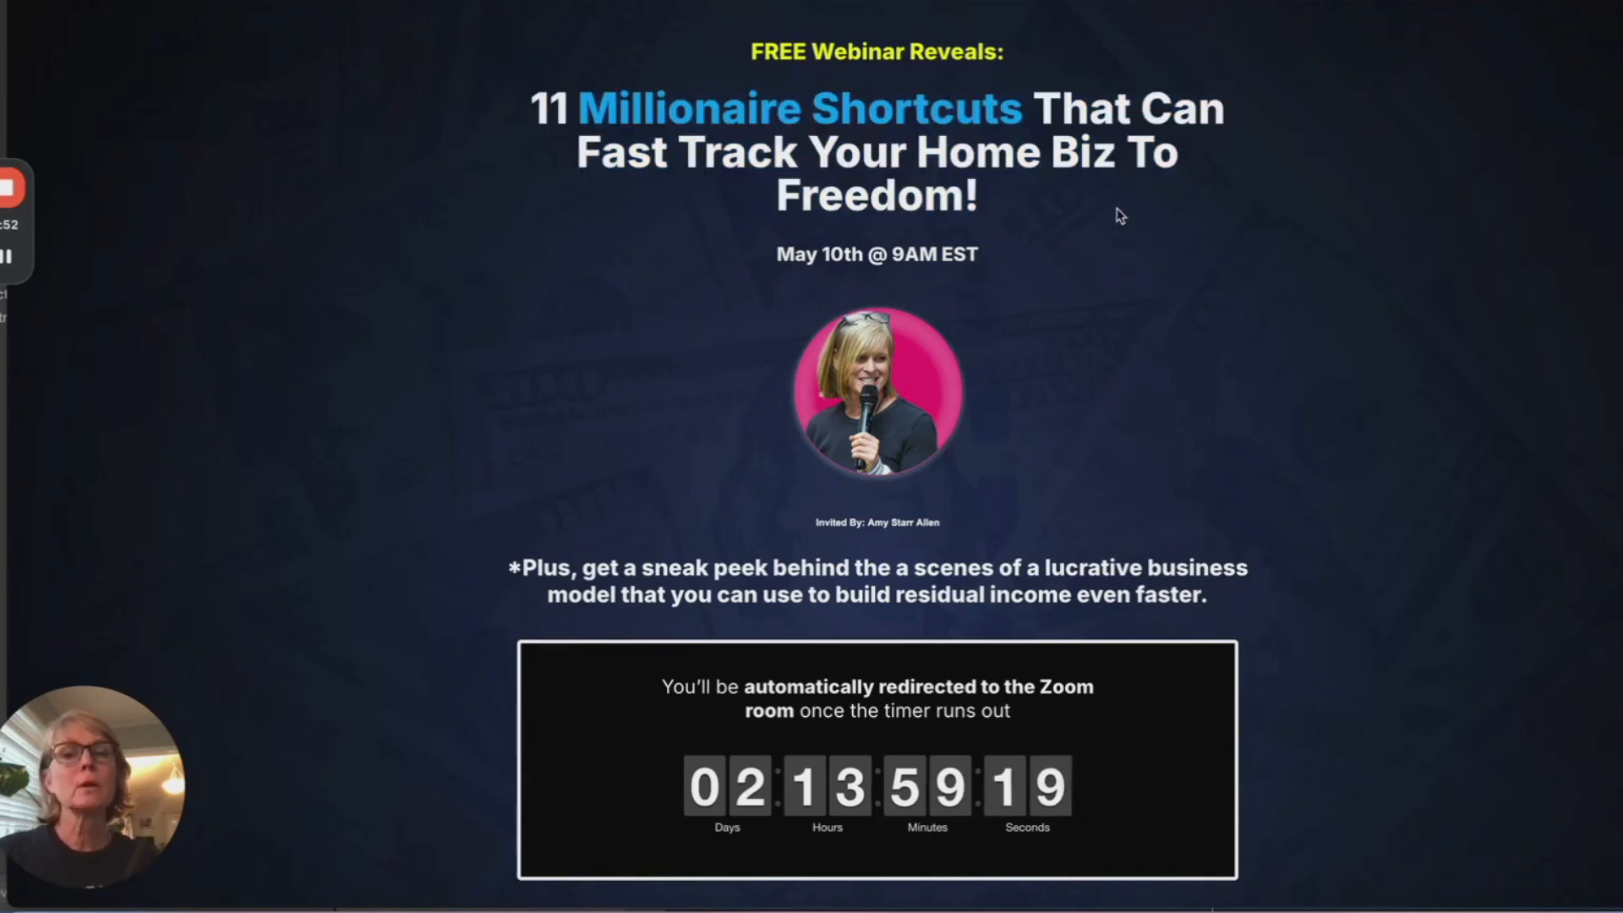
pyautogui.moveTo(1028, 108)
pyautogui.mouseDown()
pyautogui.moveTo(533, 108)
pyautogui.moveTo(1027, 108)
pyautogui.mouseUp()
pyautogui.hotkey('ctrl', 'c')
pyautogui.click(534, 108)
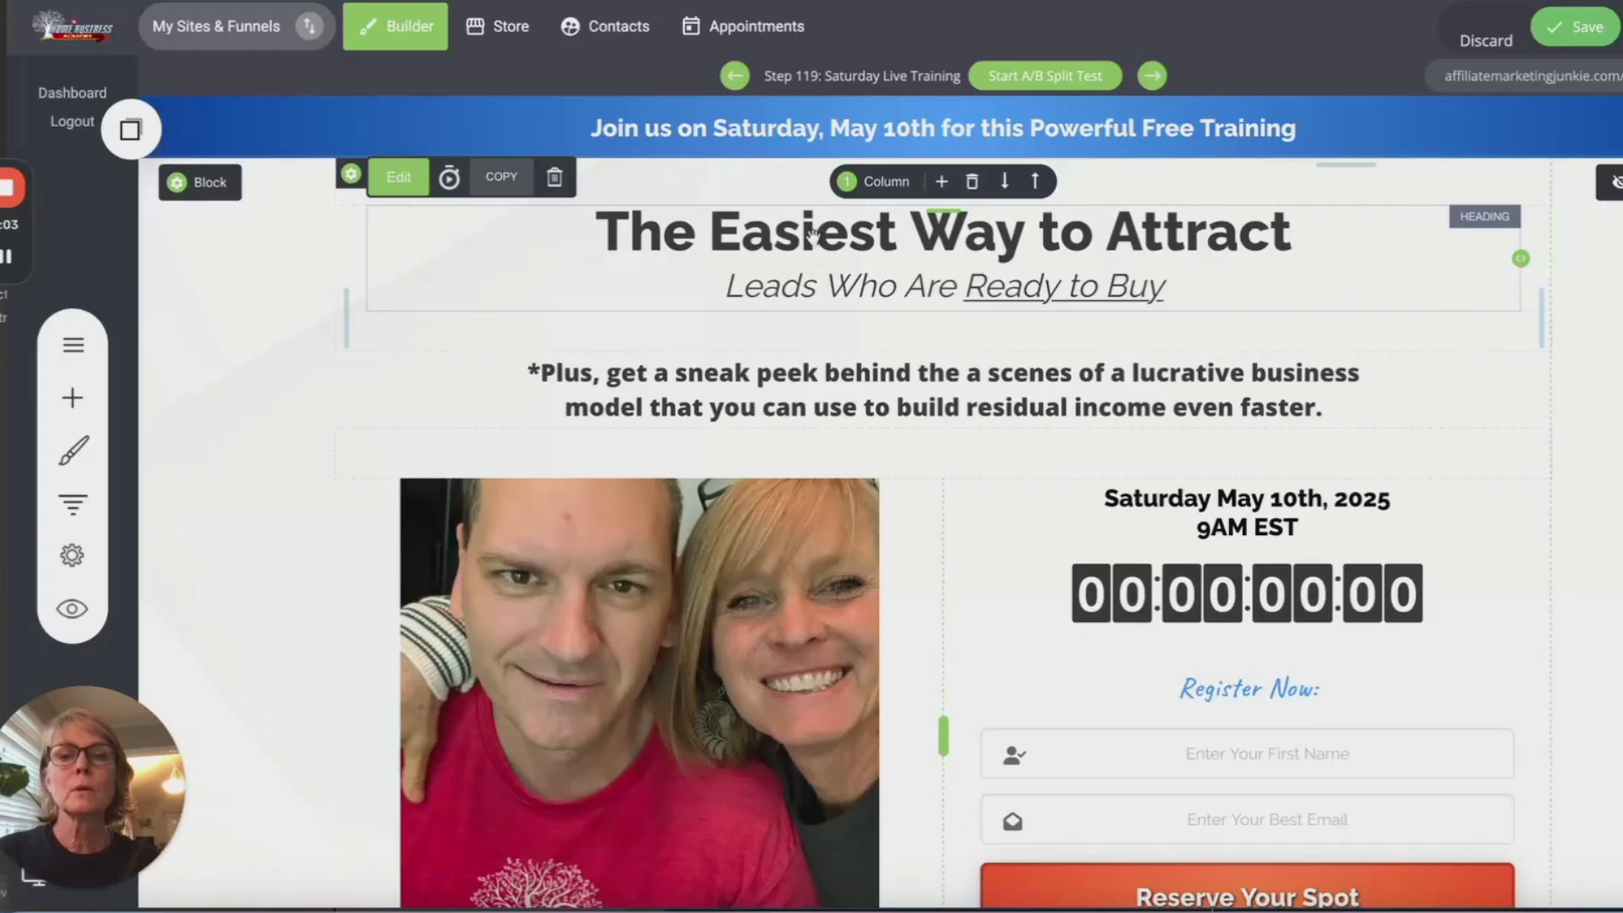
pyautogui.doubleClick(870, 218)
pyautogui.click(1280, 259)
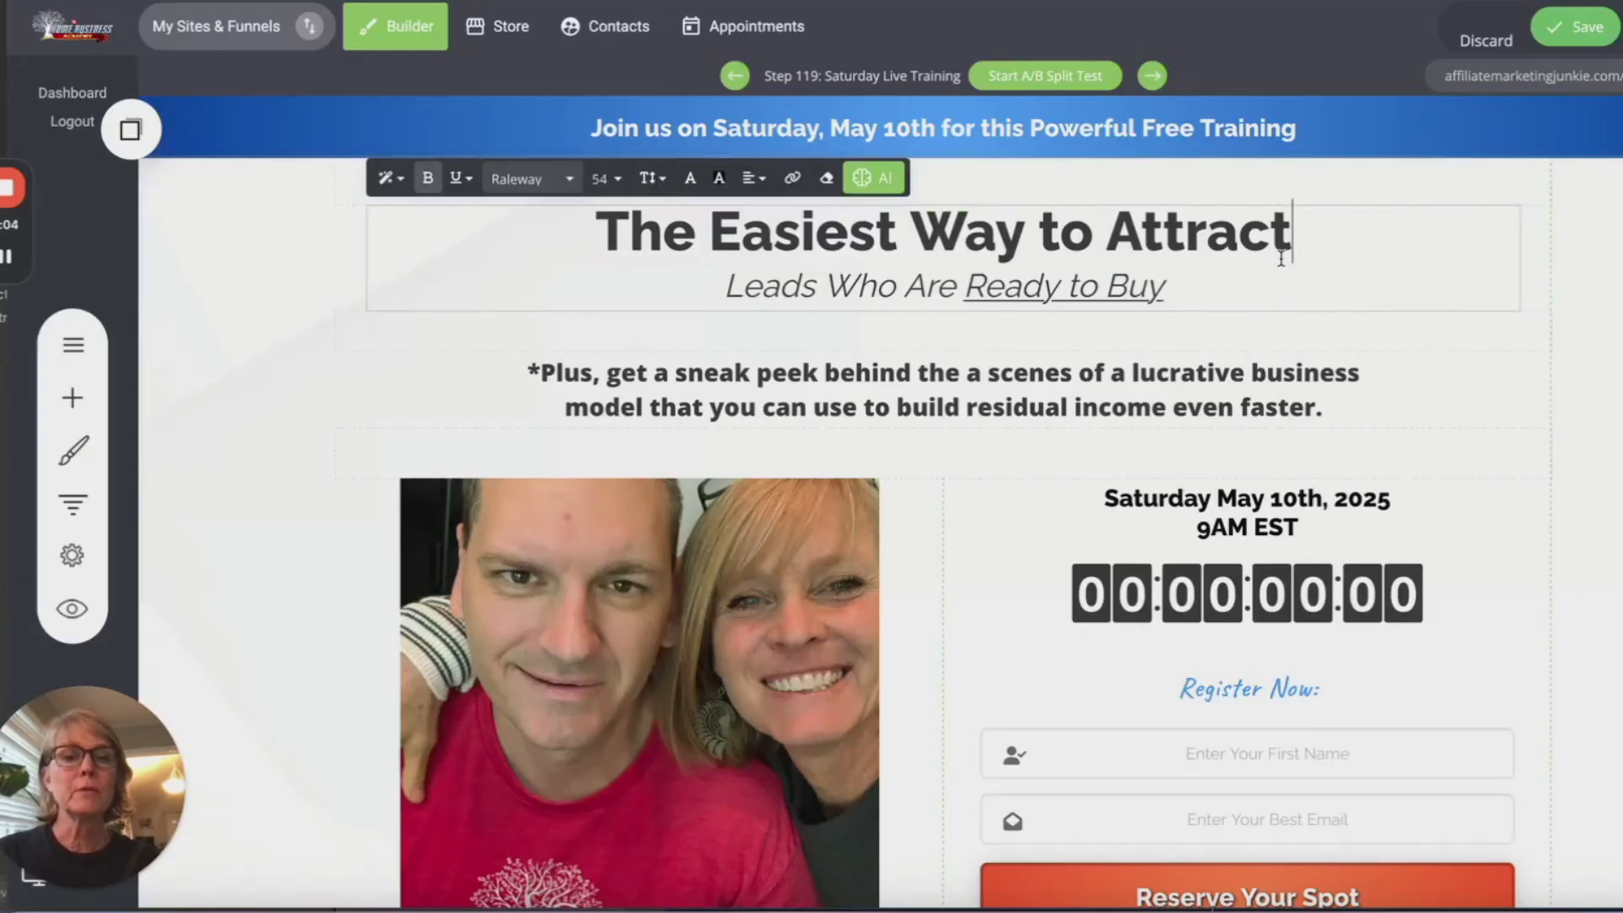
pyautogui.moveTo(1295, 243); pyautogui.dragTo(561, 229)
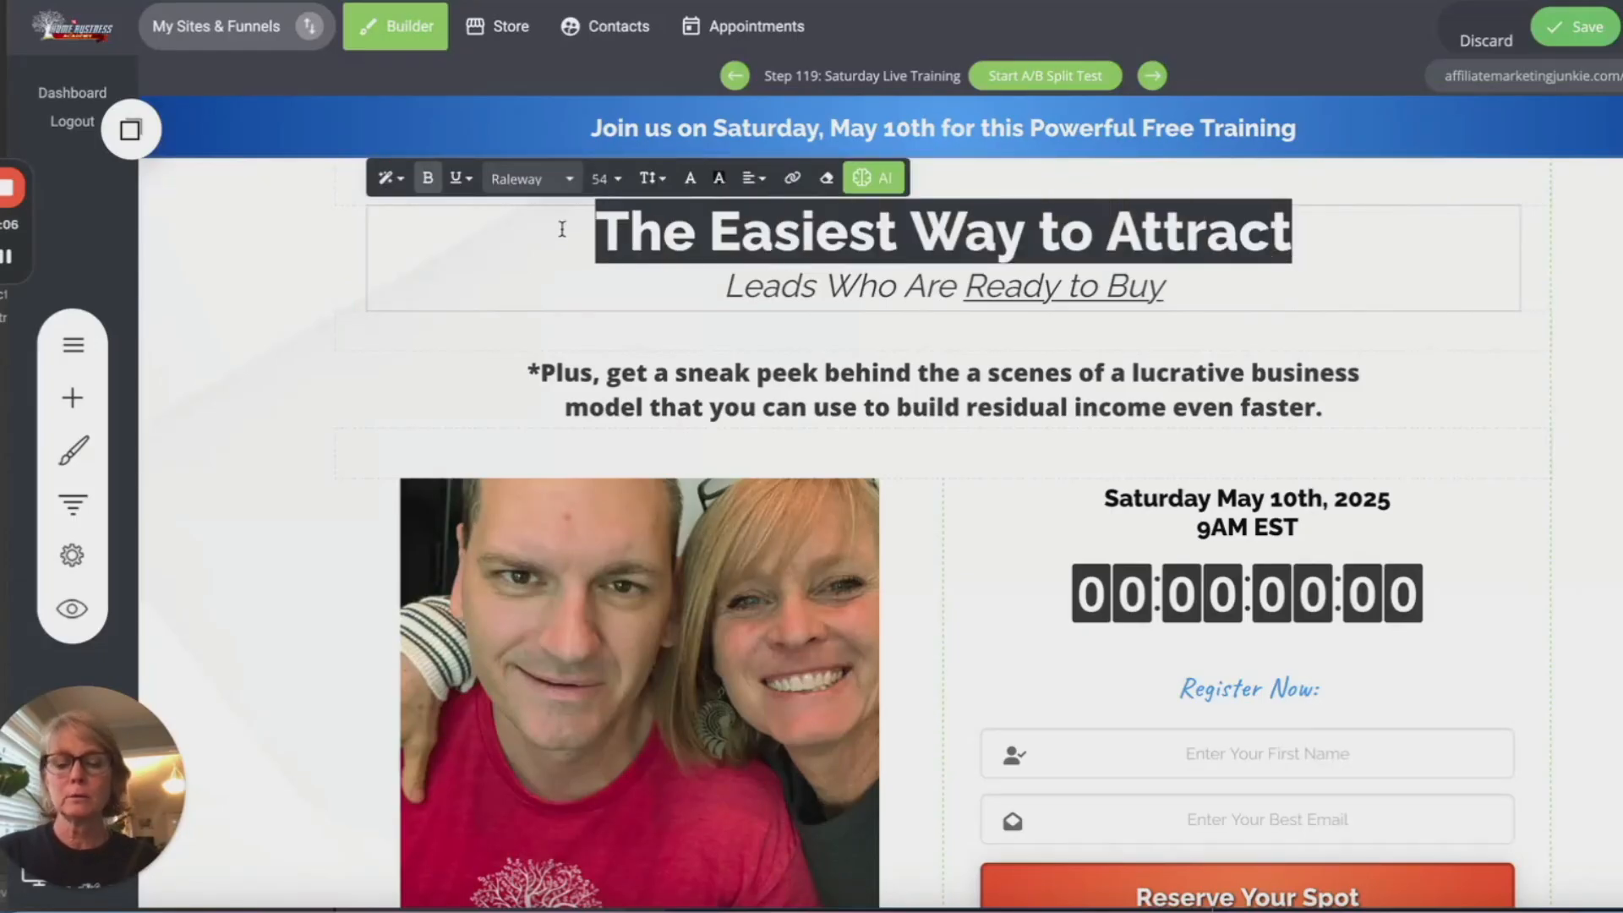
pyautogui.click(1306, 243)
pyautogui.moveTo(1306, 242); pyautogui.dragTo(716, 243)
pyautogui.hotkey('ctrl', 'v')
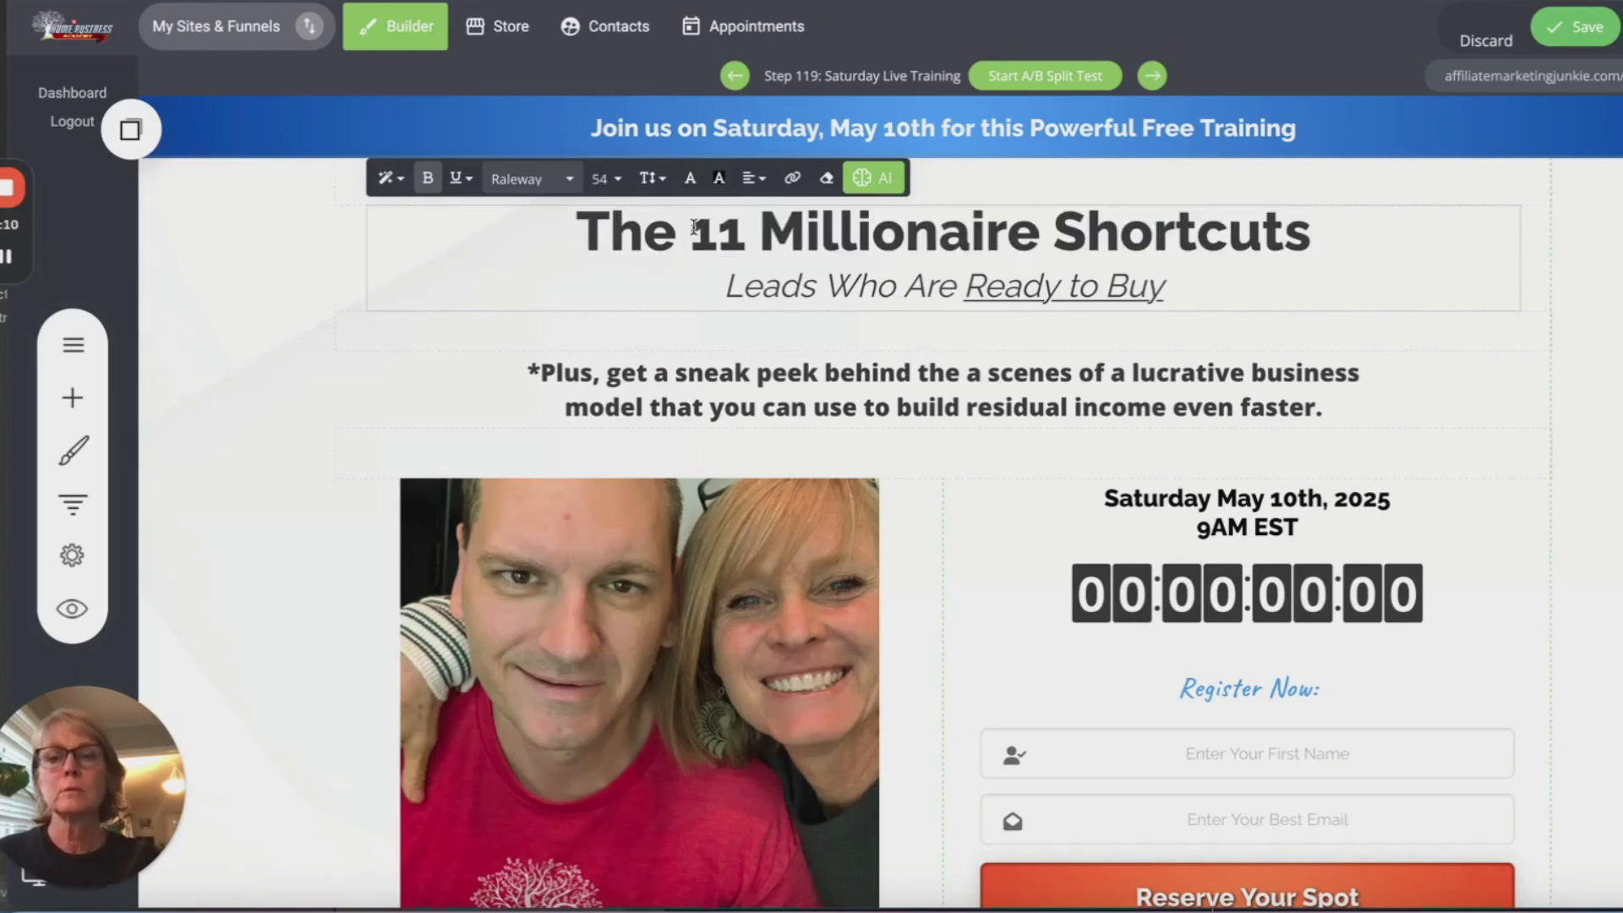
pyautogui.click(693, 241)
pyautogui.press('BackSpace')
pyautogui.press('BackSpace')
pyautogui.press('BackSpace')
pyautogui.press('BackSpace')
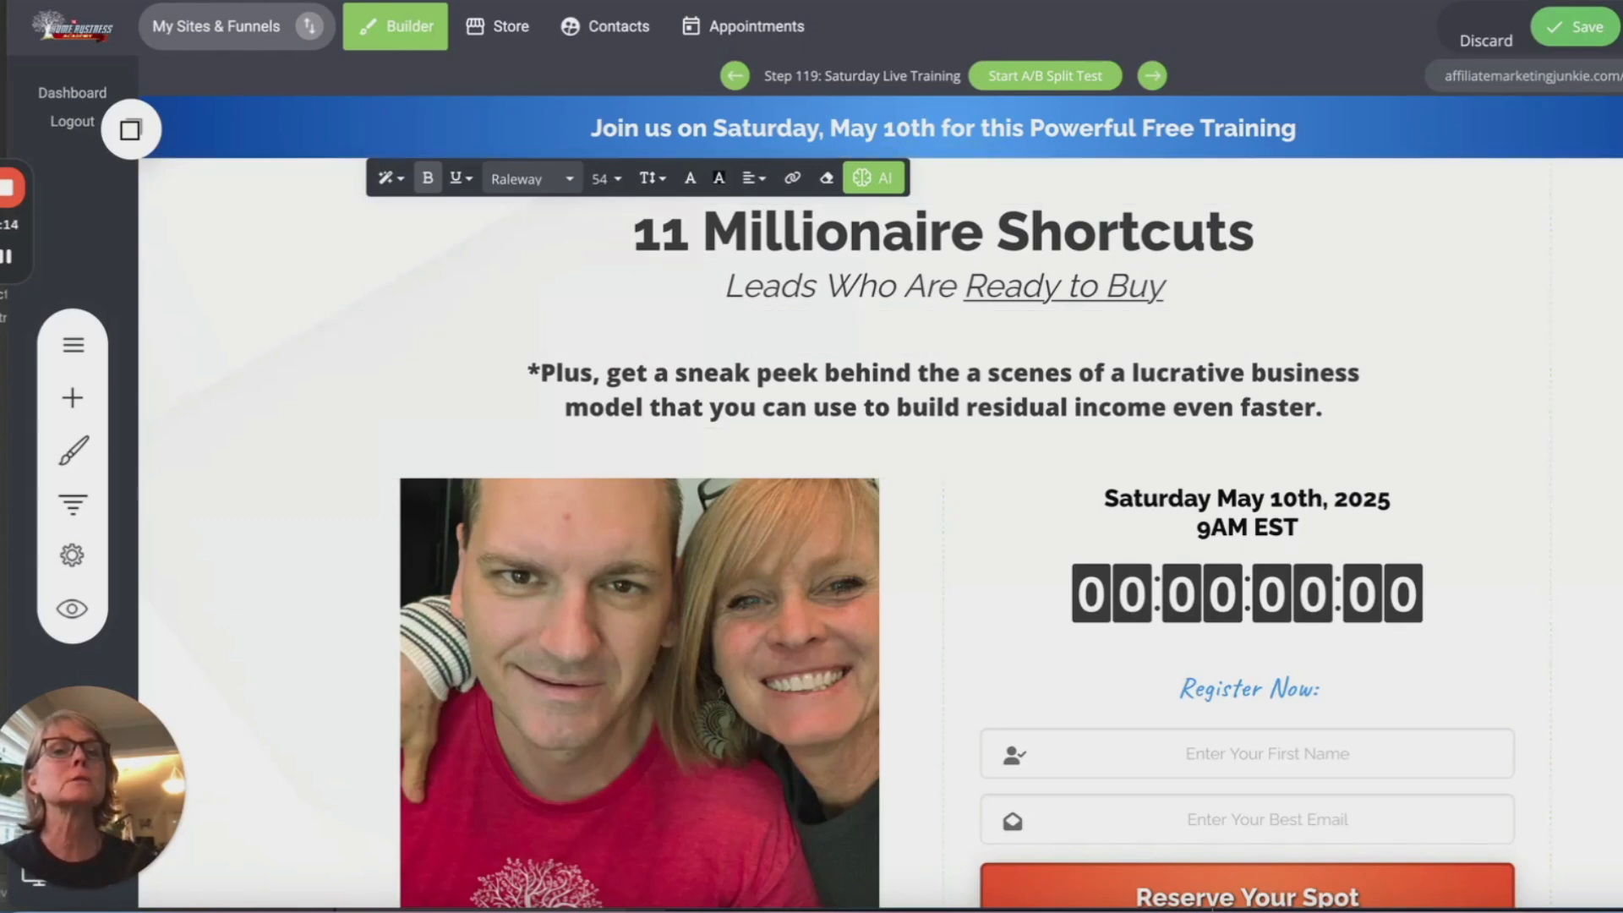
# Step: Replace the subheading with 'That Can Fast Track Your Home Biz To Freedom!'
pyautogui.click(1325, 1)
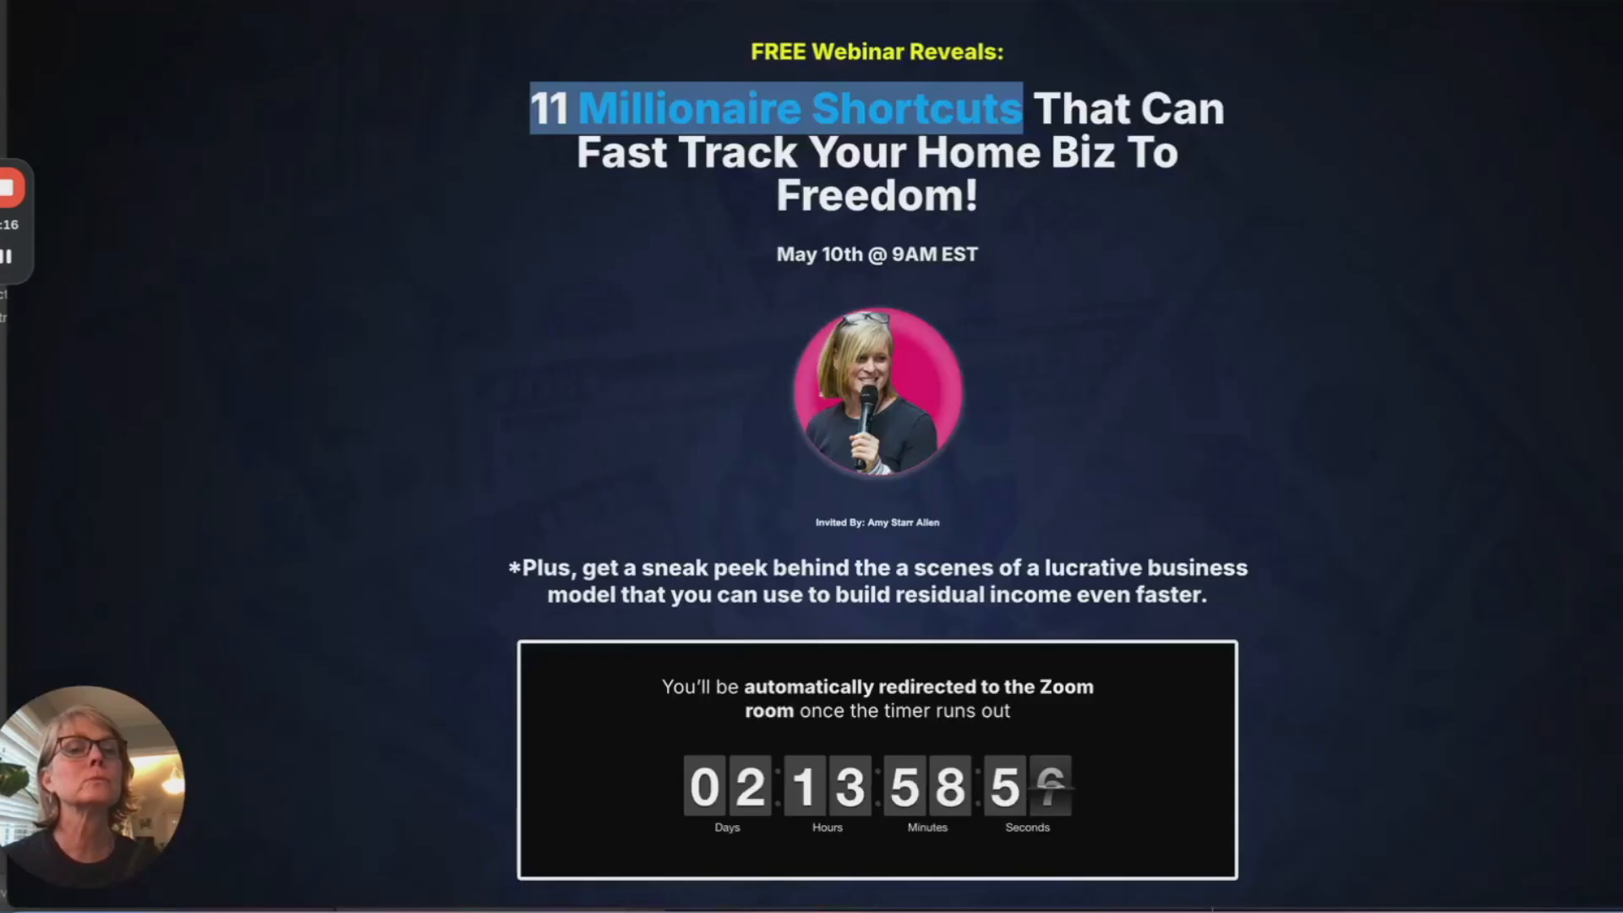
pyautogui.click(1107, 202)
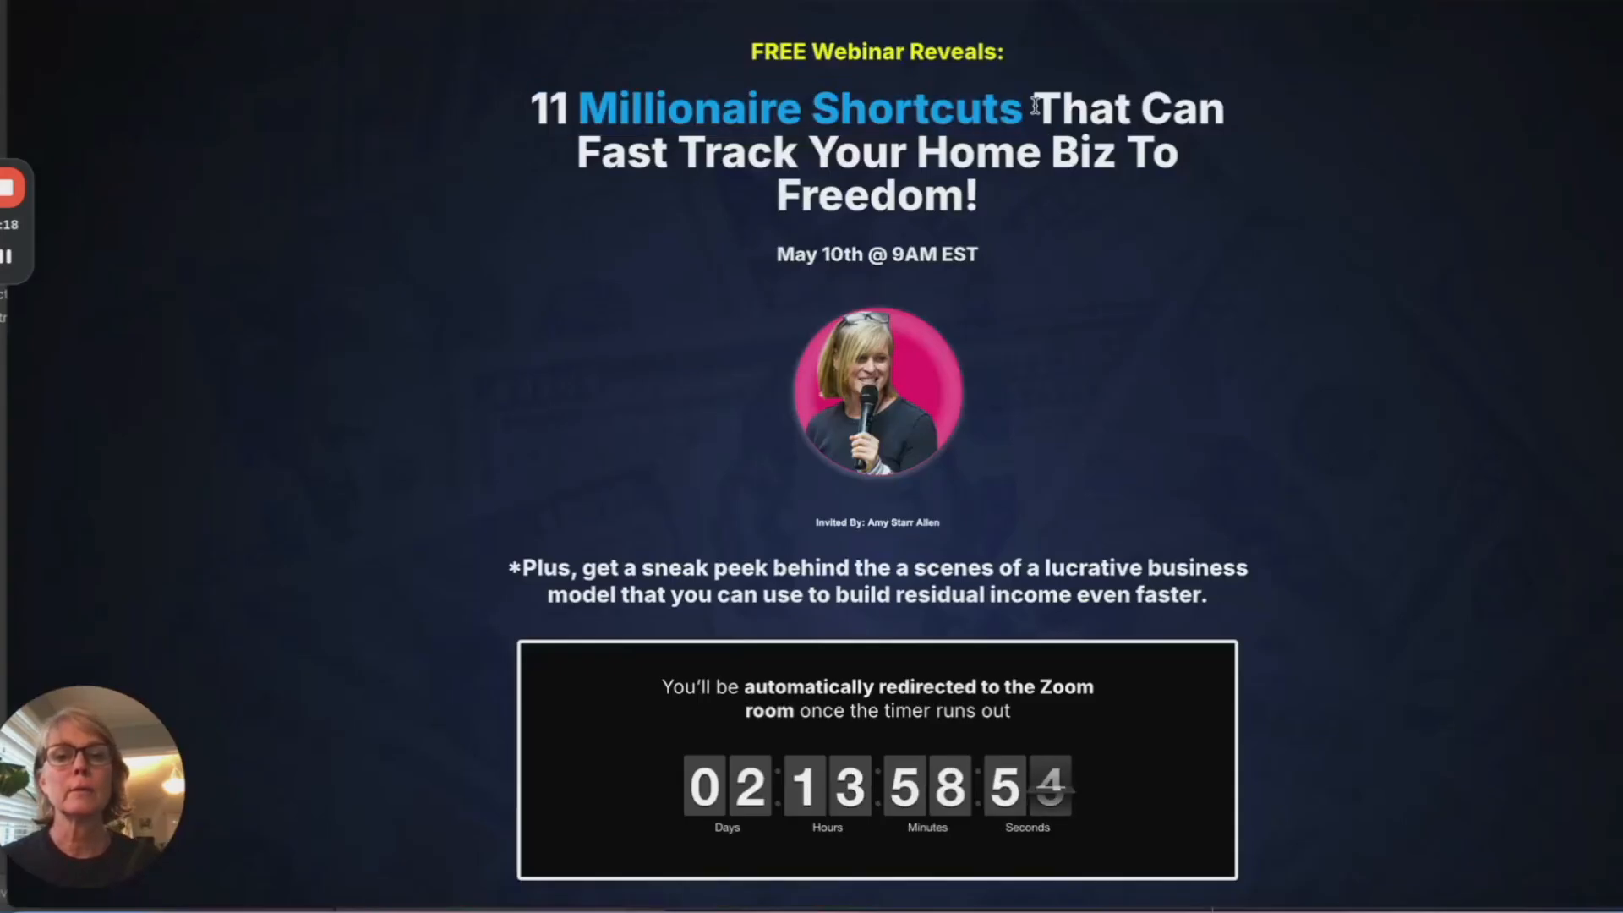
pyautogui.moveTo(1035, 106); pyautogui.dragTo(1094, 203)
pyautogui.hotkey('ctrl', 'c')
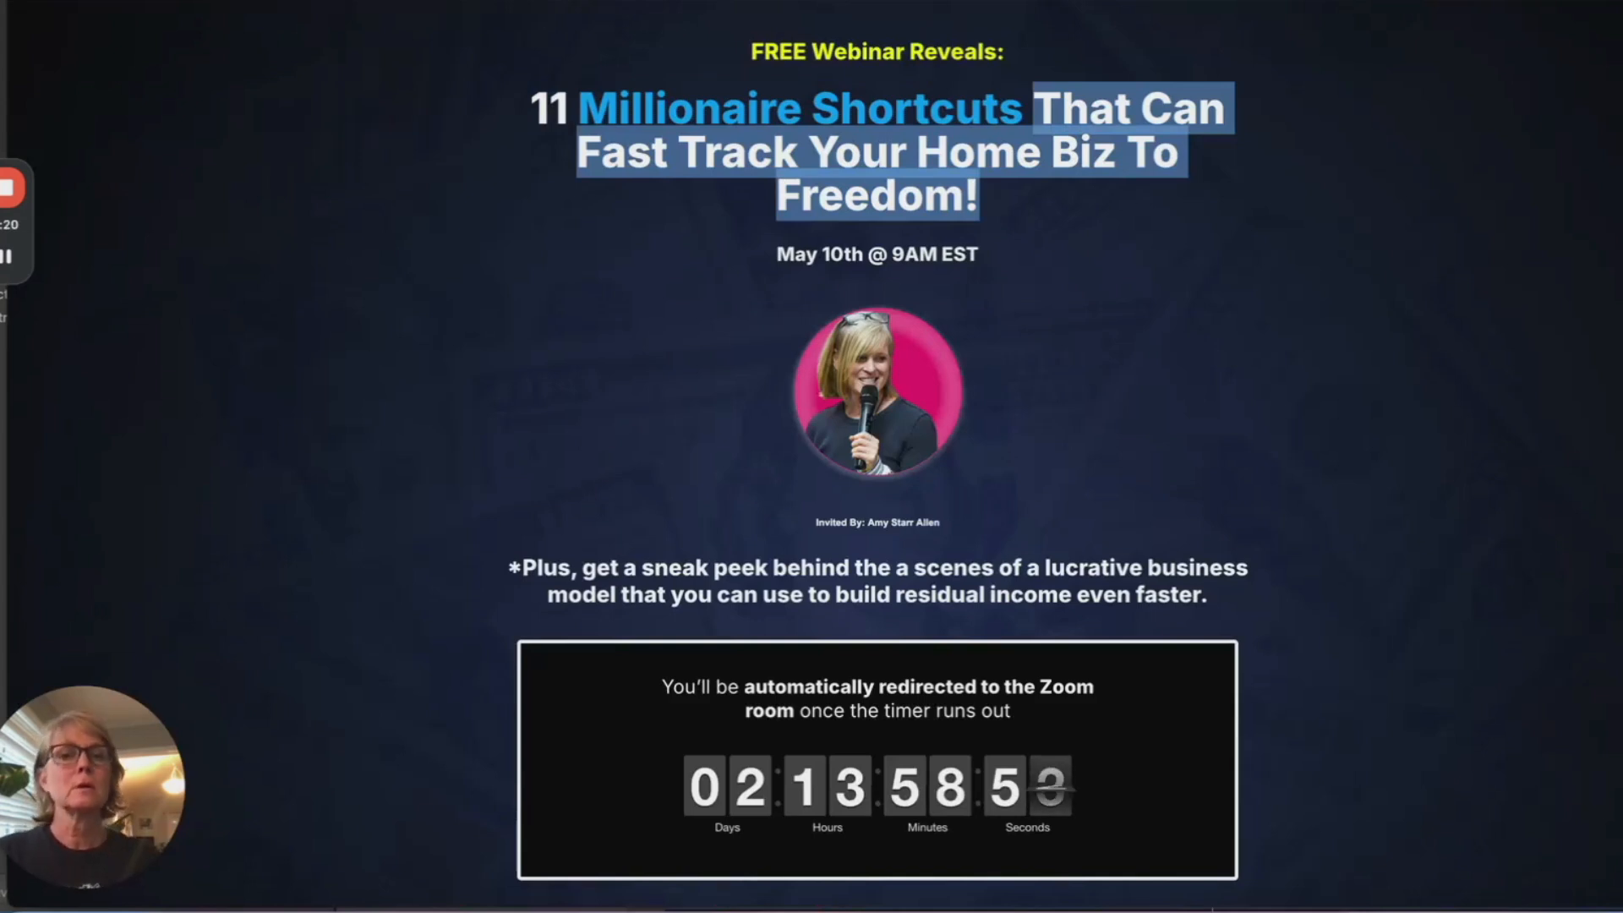
pyautogui.click(1024, 1)
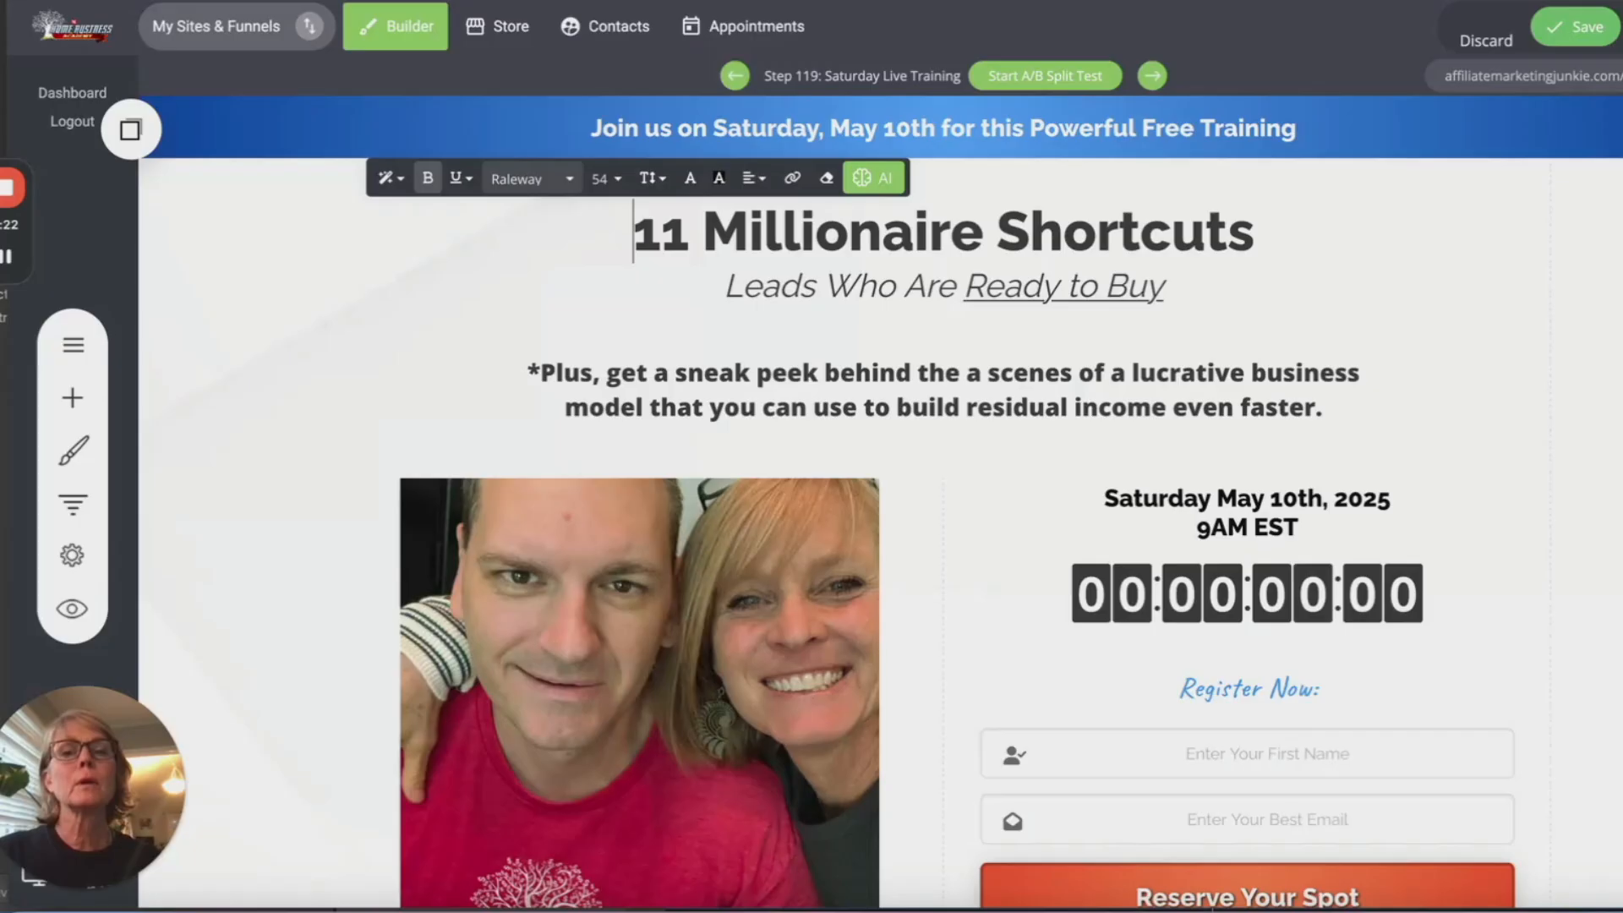
pyautogui.click(796, 289)
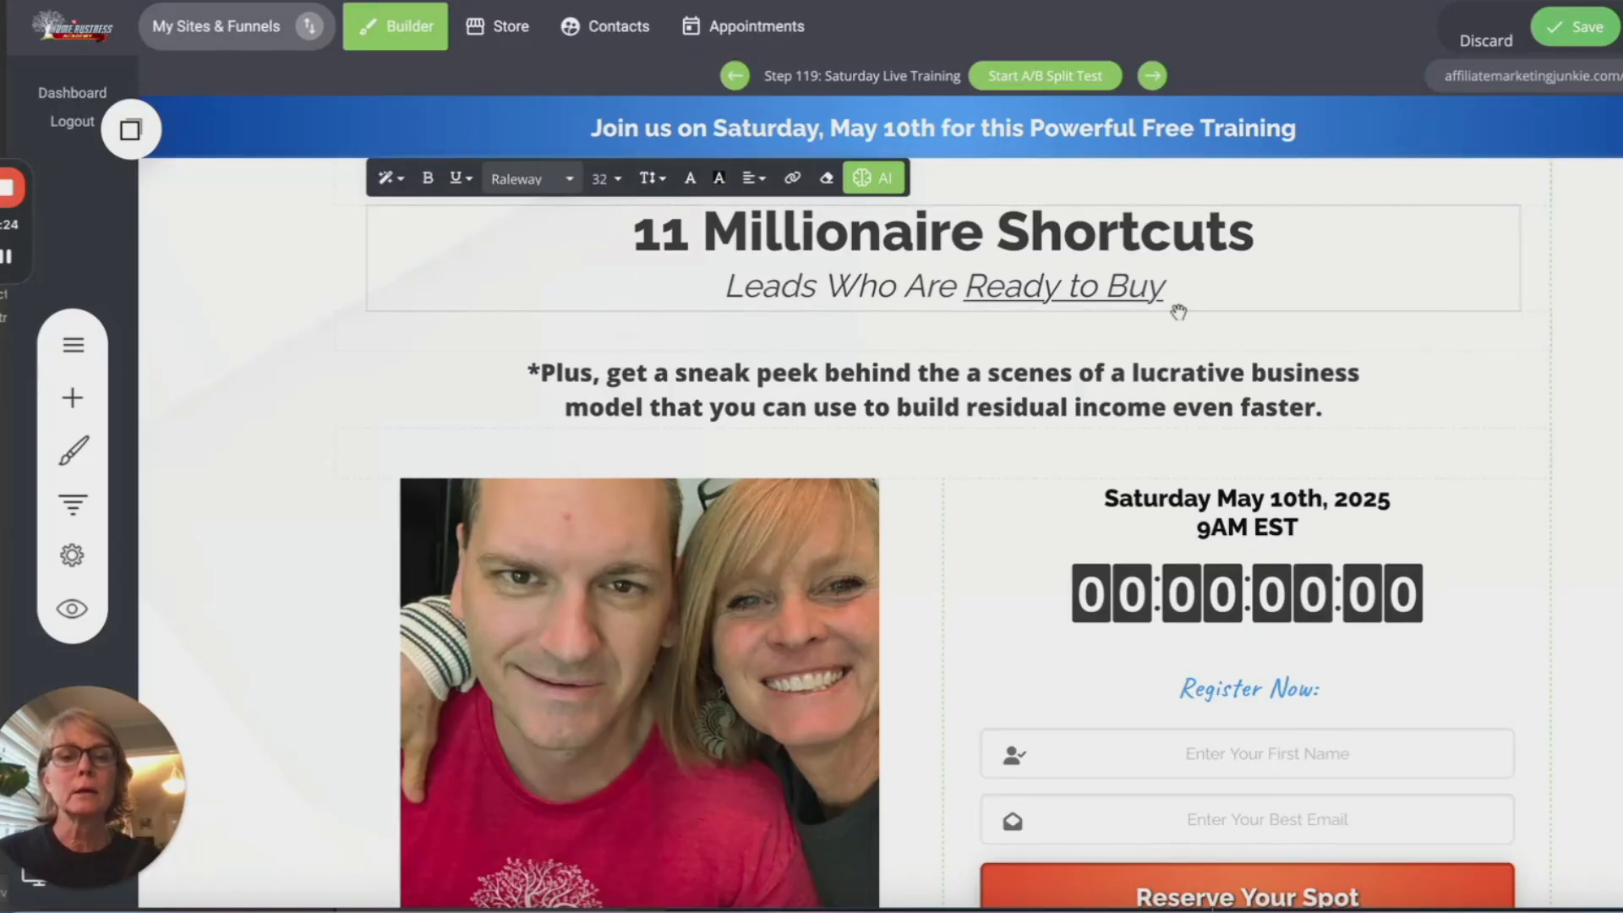
pyautogui.moveTo(1164, 286); pyautogui.dragTo(1030, 288)
pyautogui.click(798, 290)
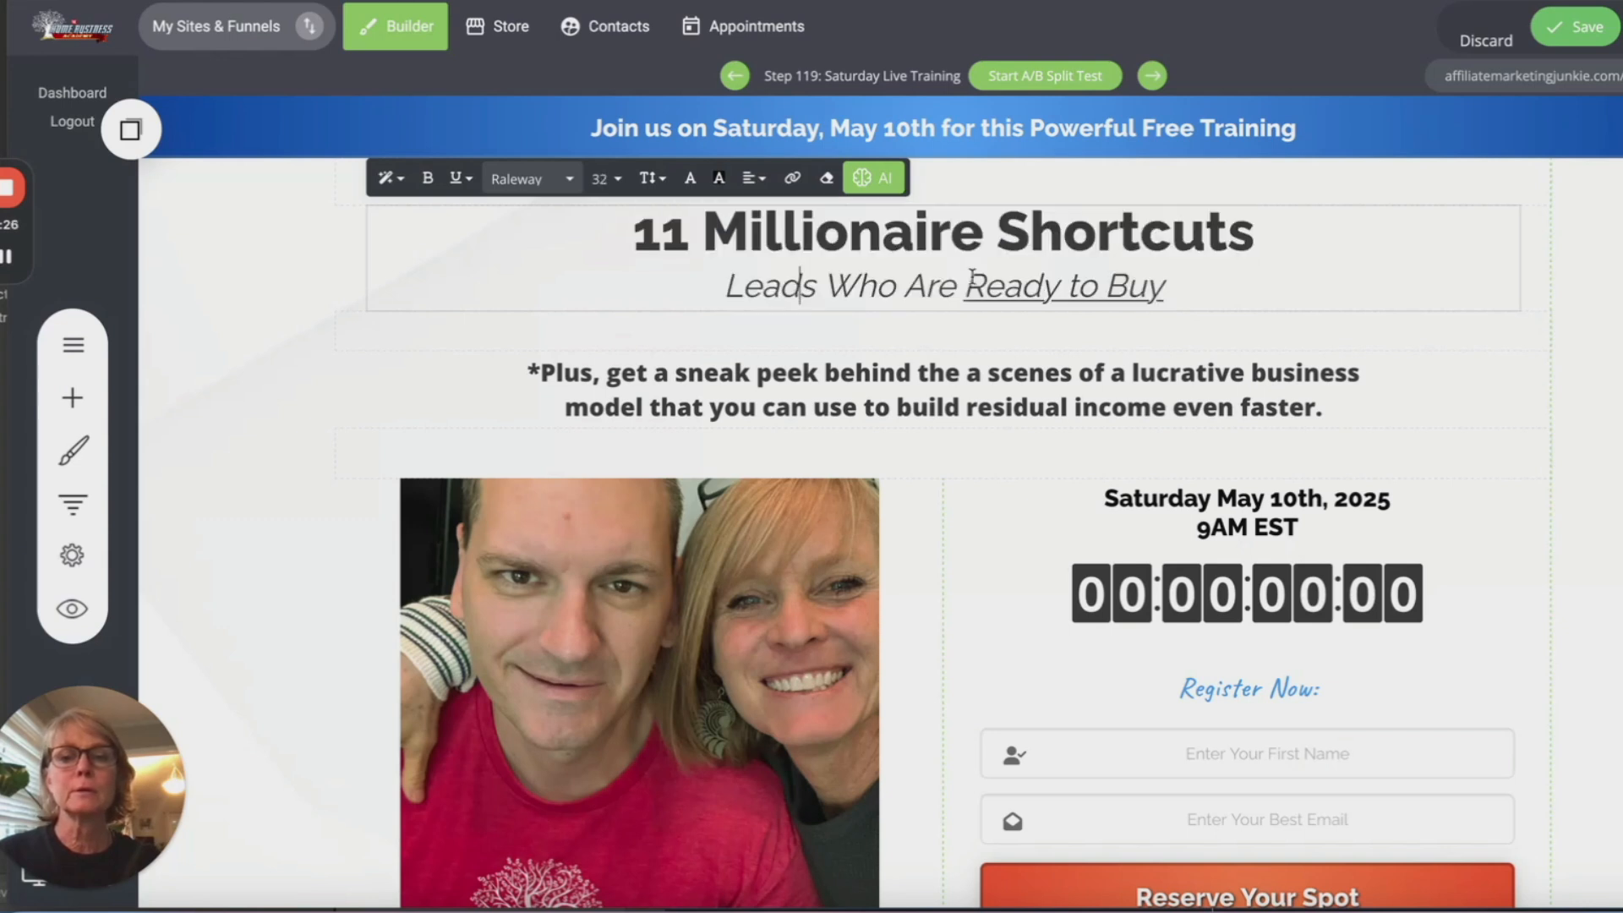
pyautogui.moveTo(1166, 289); pyautogui.dragTo(748, 279)
pyautogui.hotkey('ctrl', 'v')
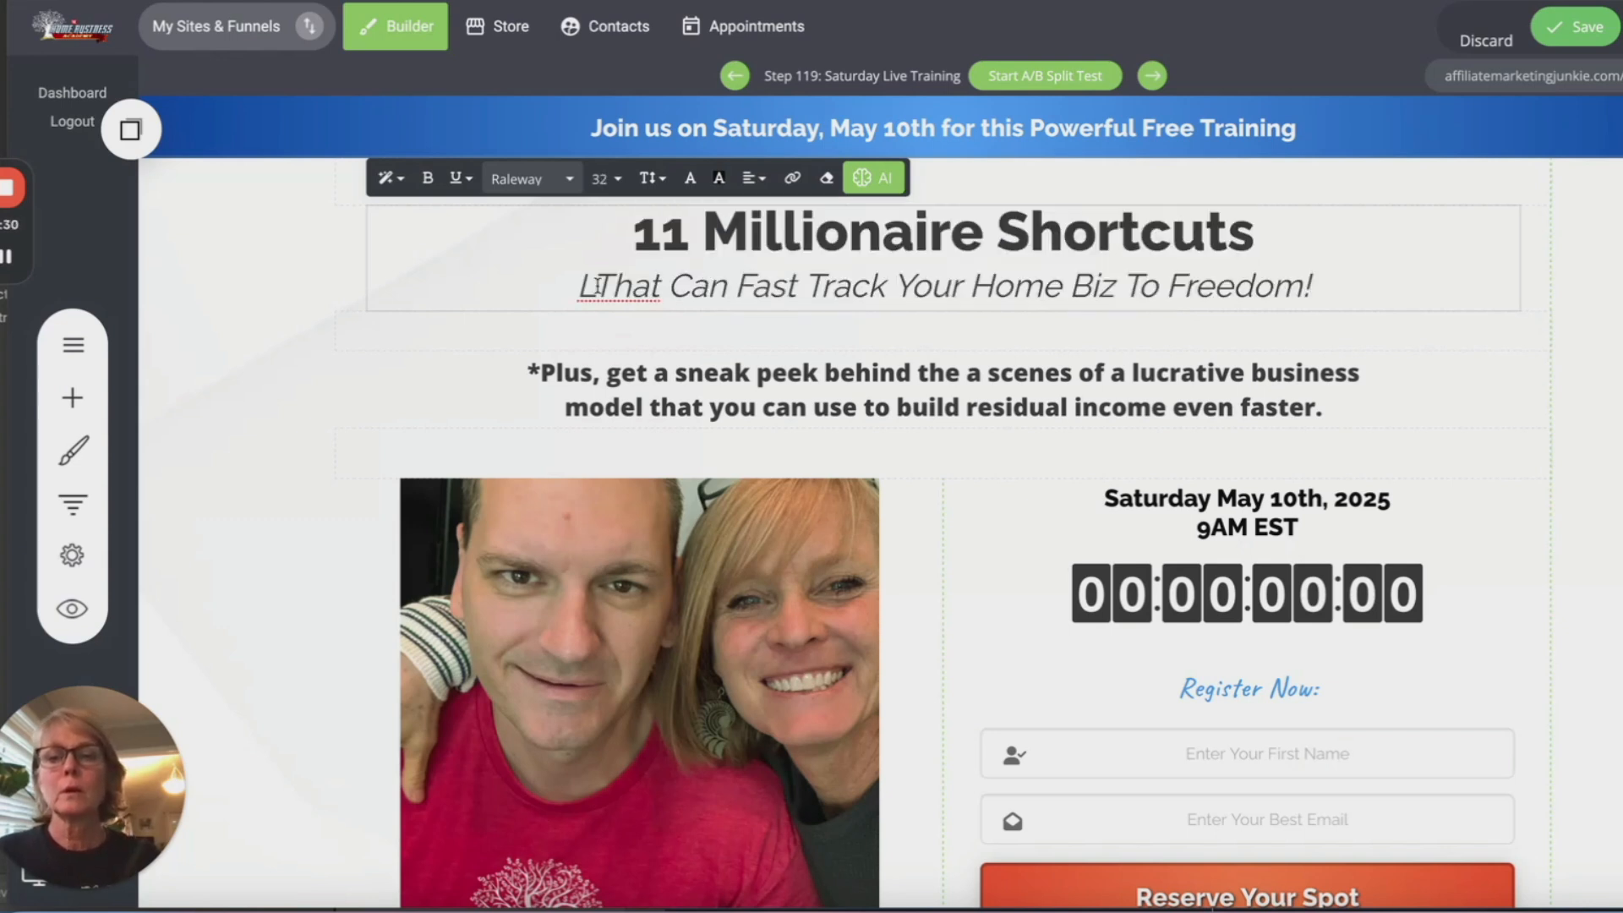
pyautogui.press('BackSpace')
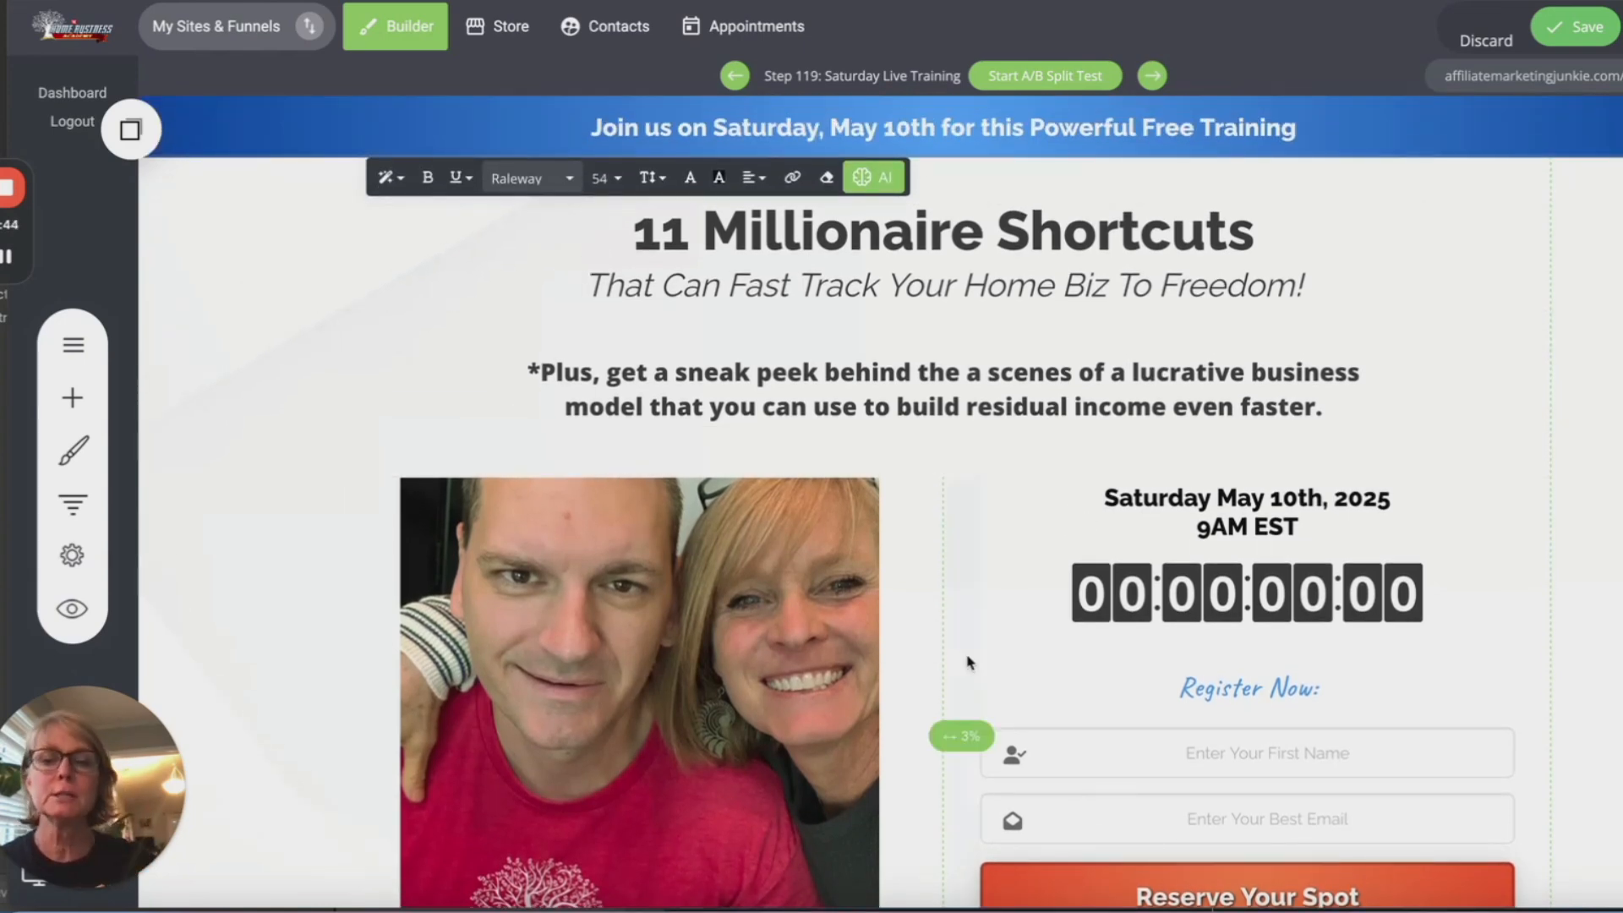
# Step: Select the trainer's name in the caption under the photo
pyautogui.scroll(-4, 729, 640)
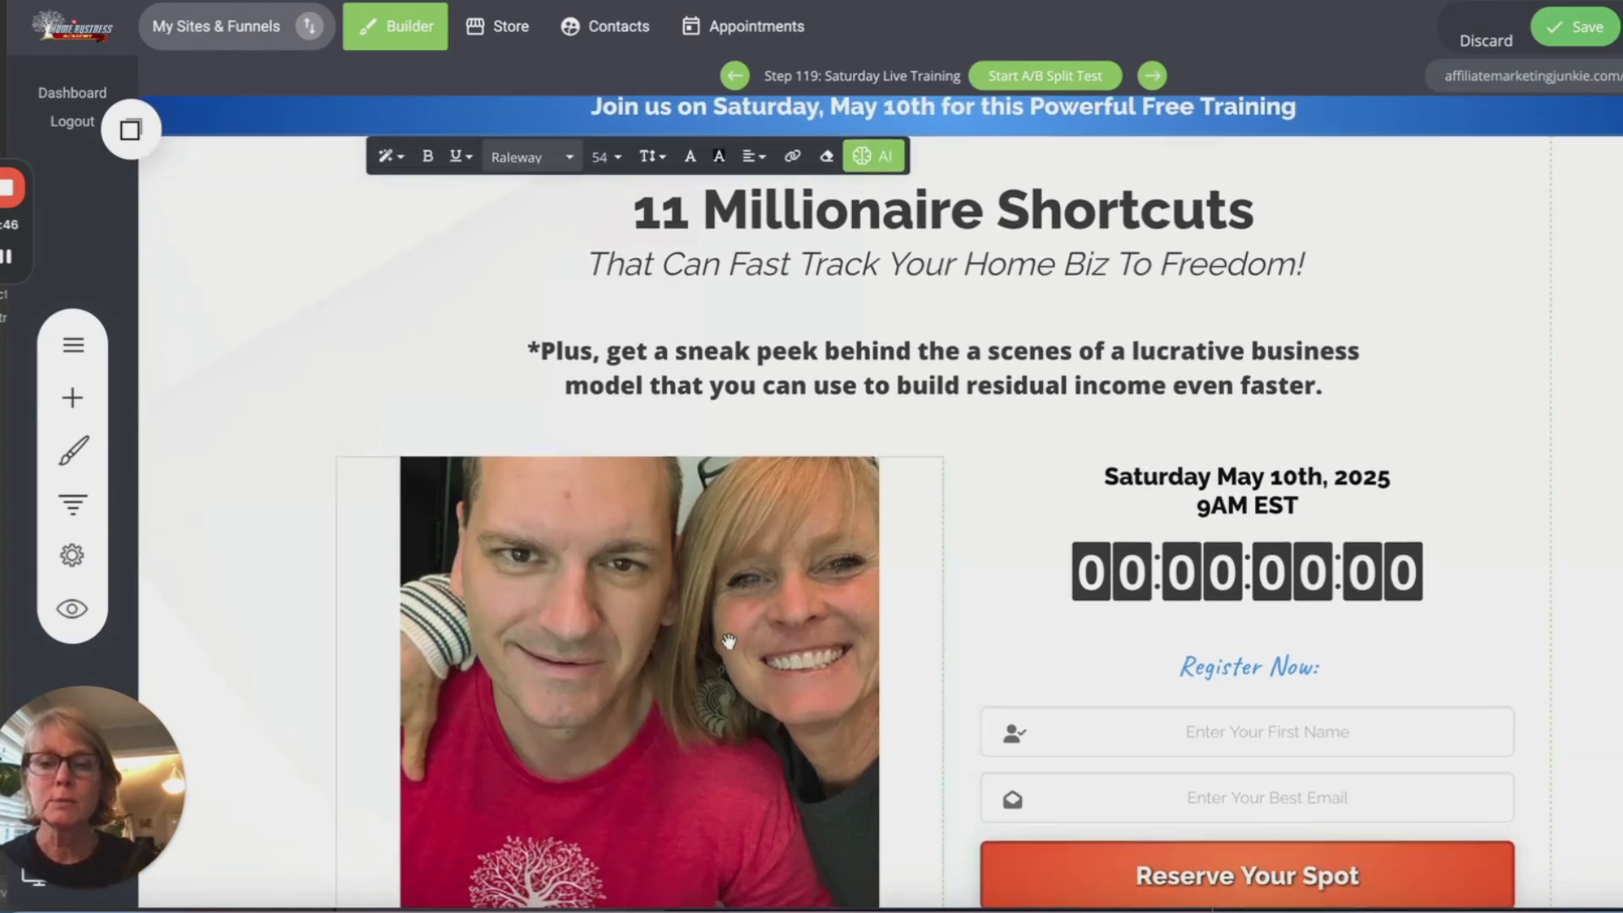
pyautogui.click(721, 676)
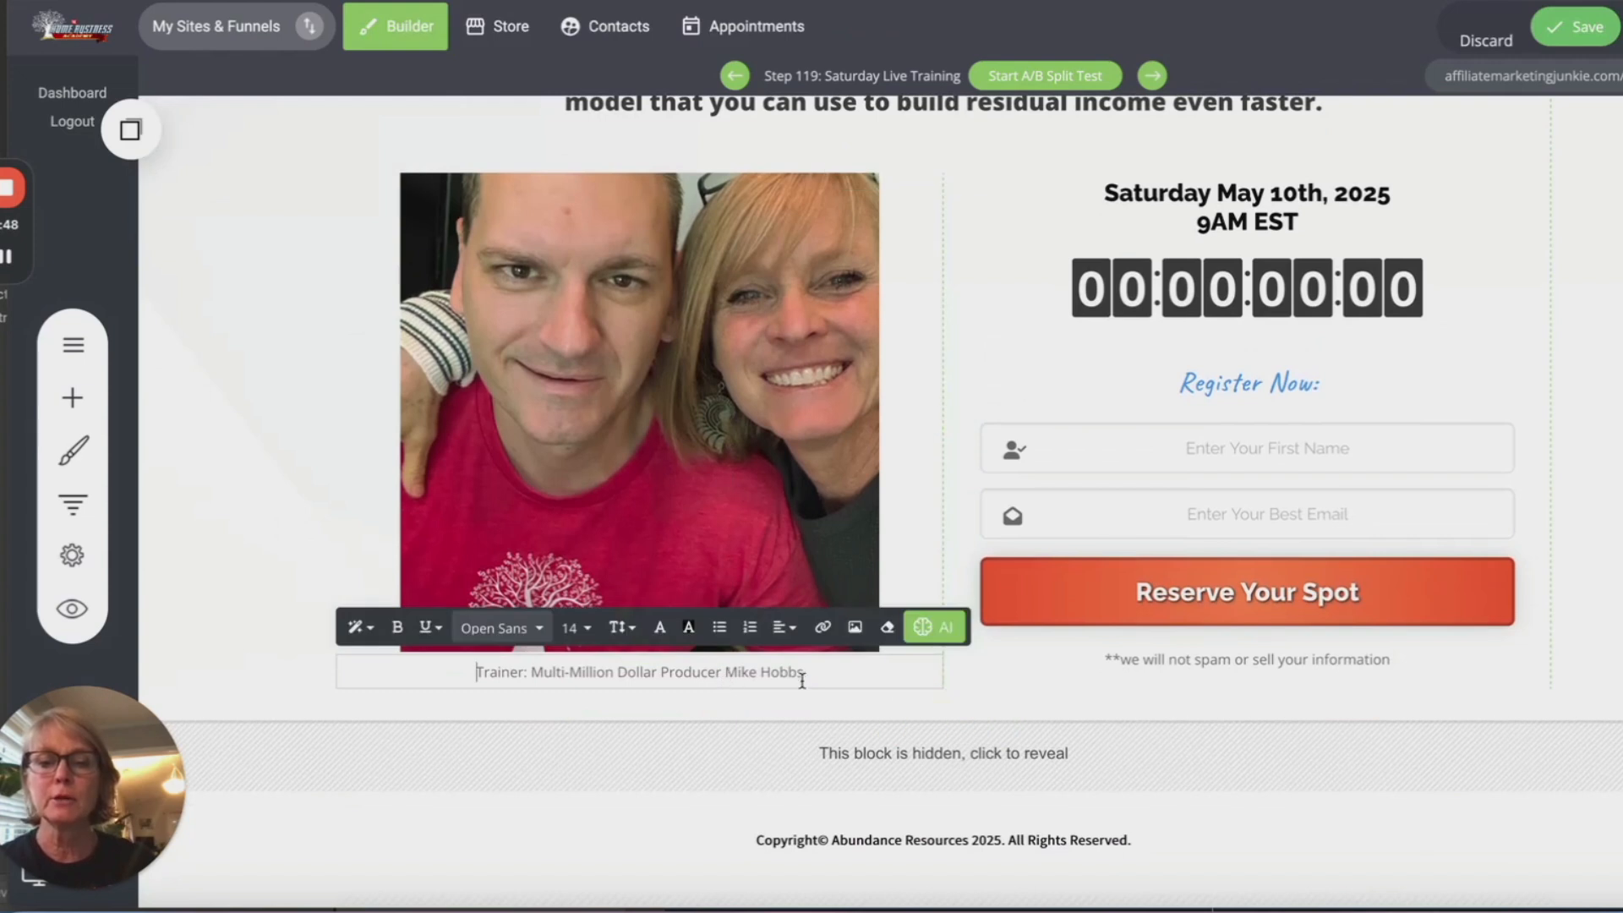
pyautogui.moveTo(808, 676); pyautogui.dragTo(731, 674)
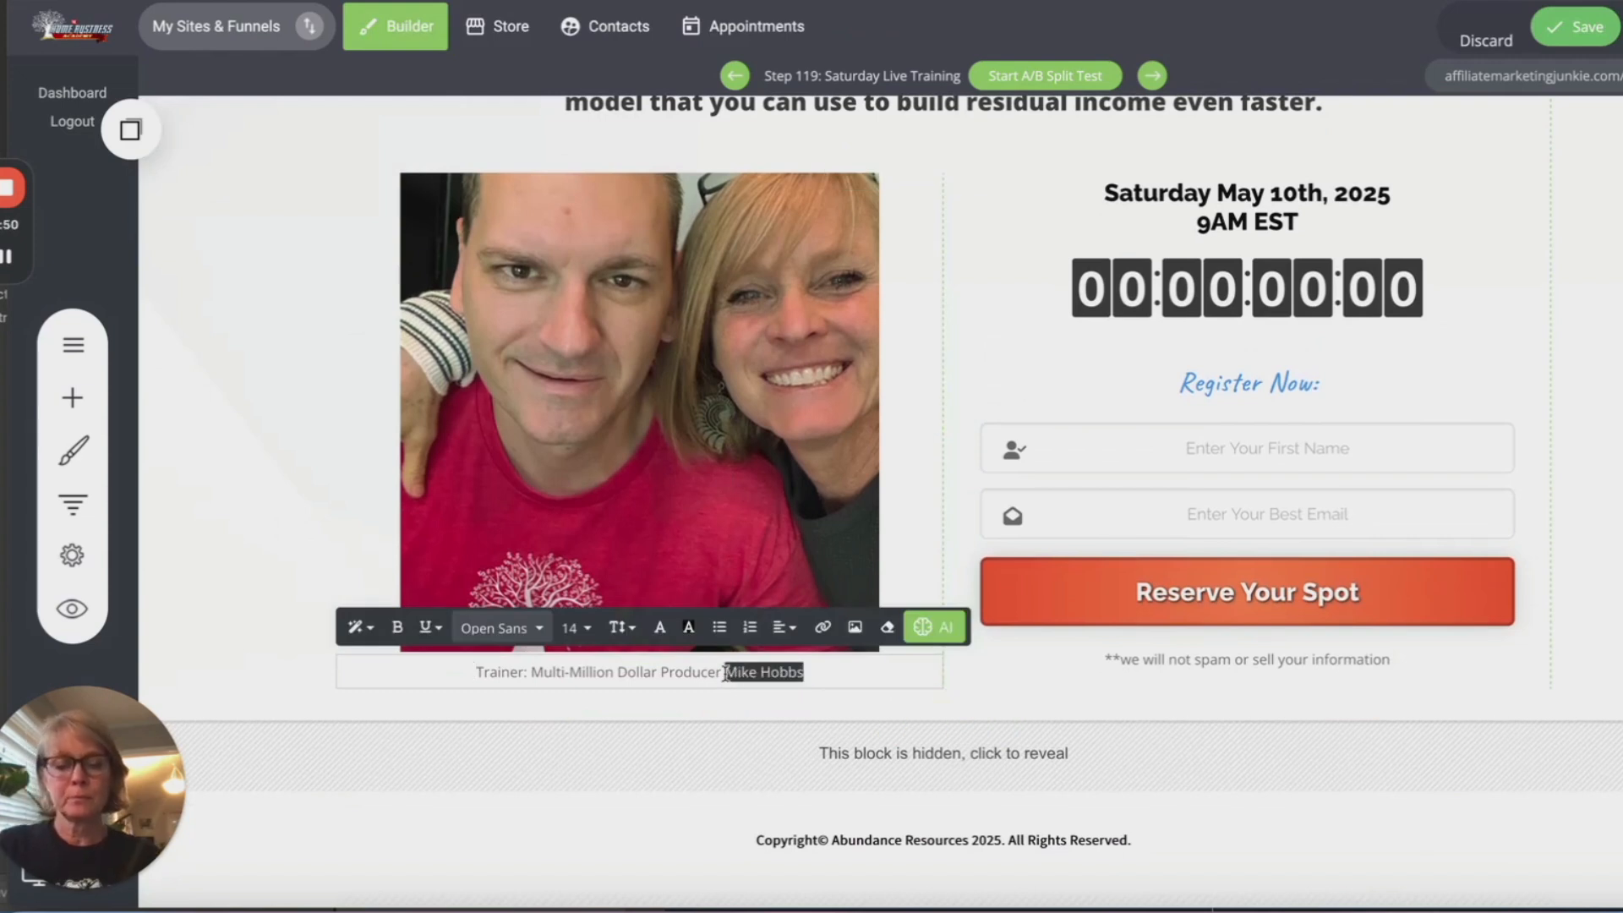
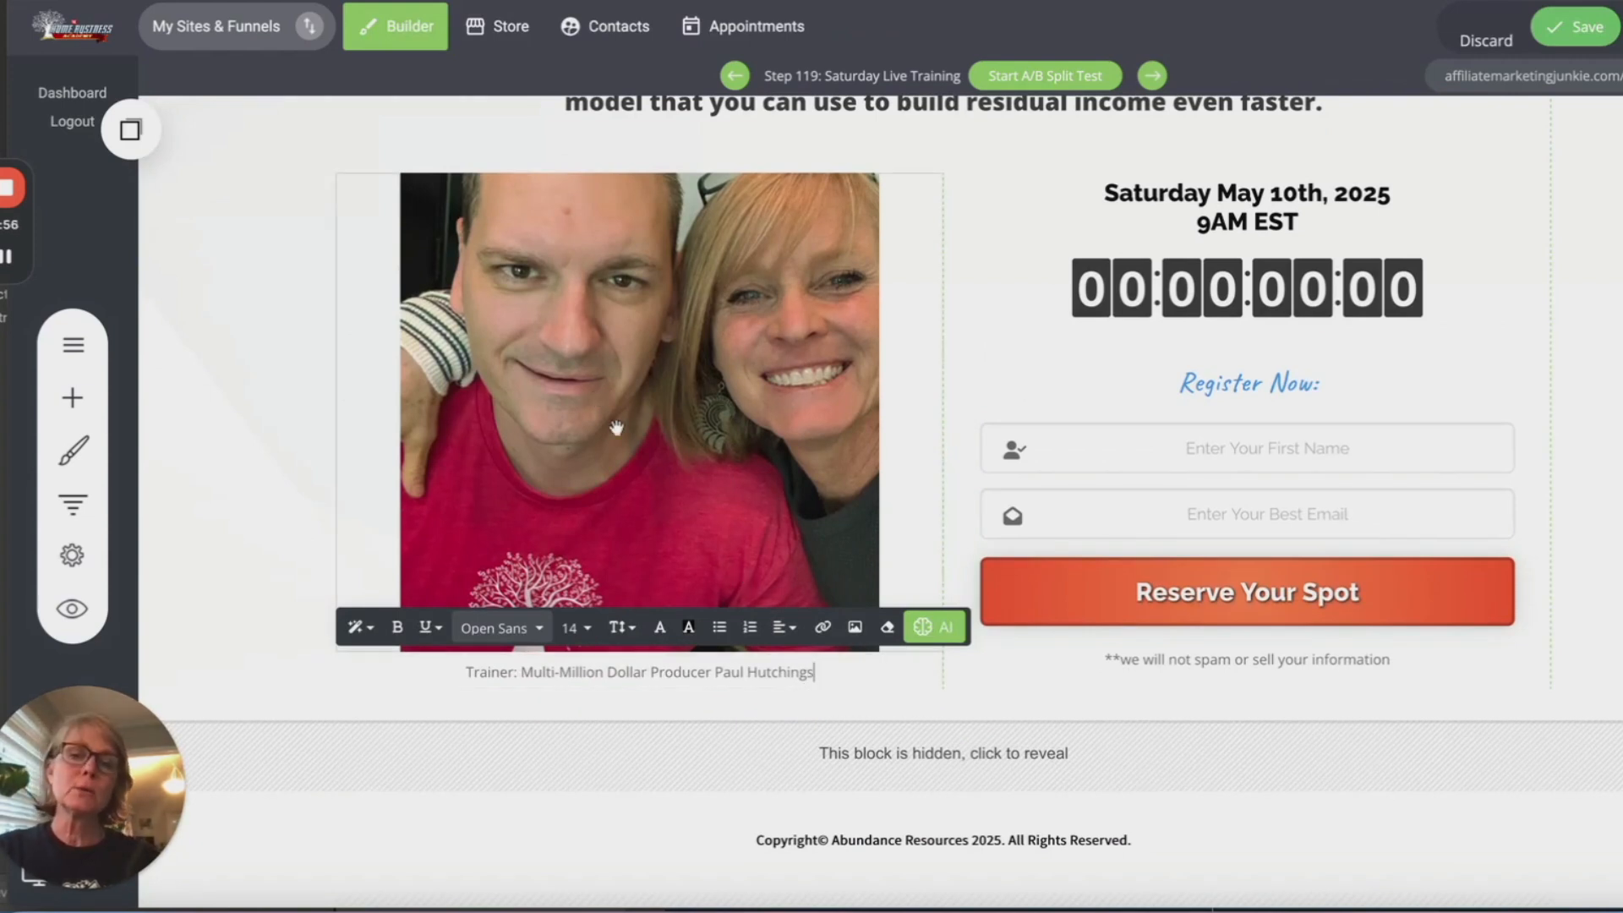
# Step: Enter the new presenter's name in the trainer caption
pyautogui.scroll(1, 690, 504)
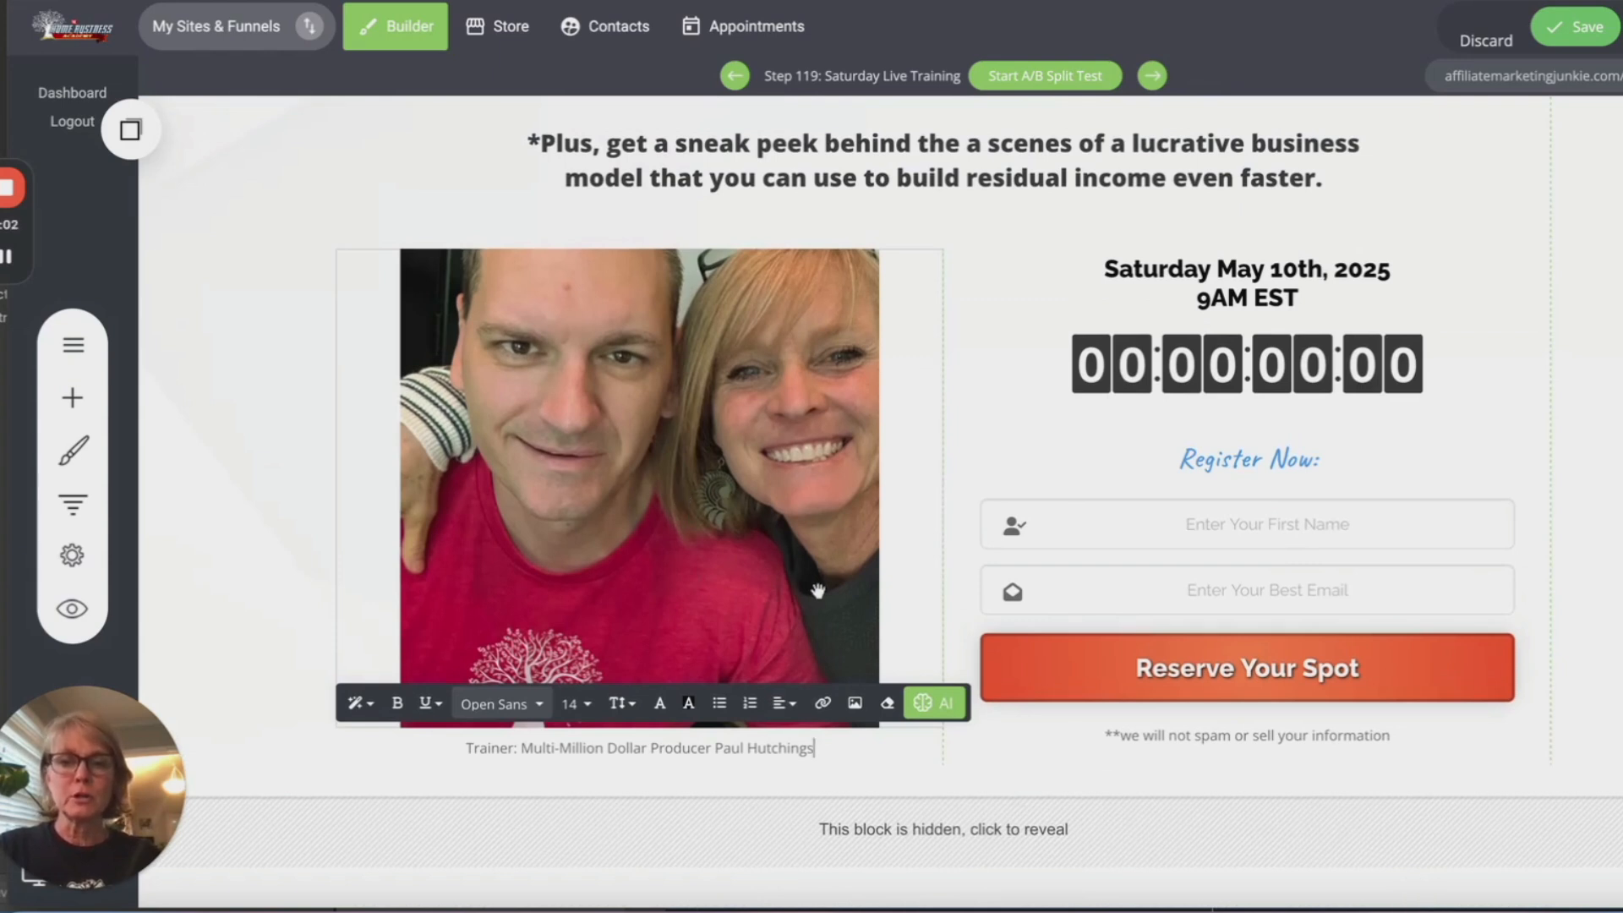
pyautogui.scroll(-1, 751, 536)
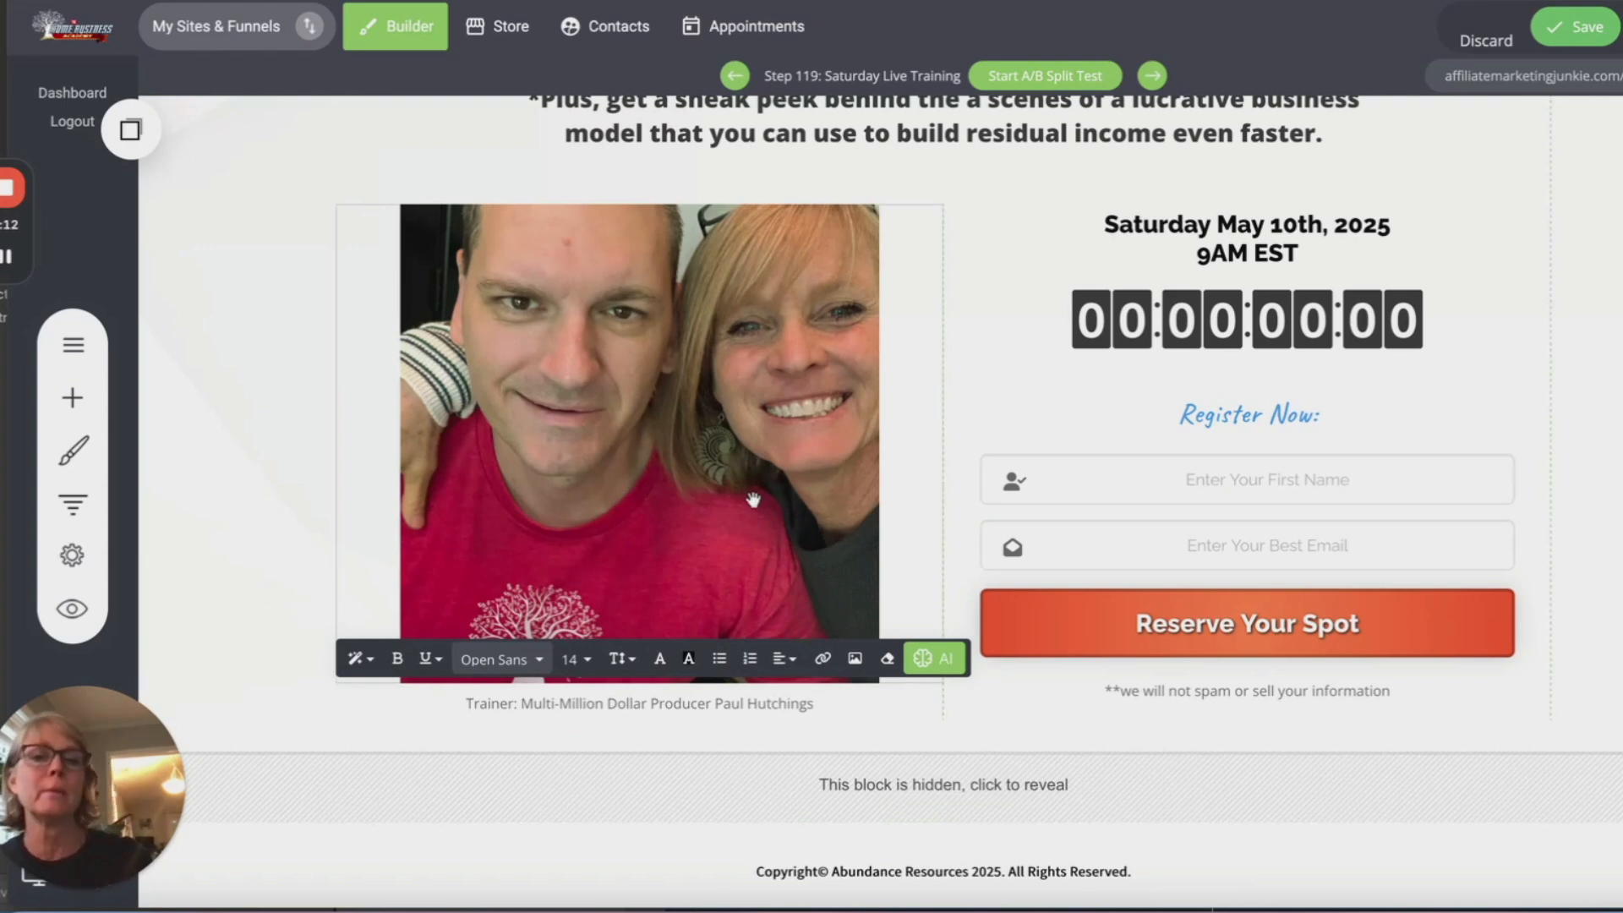
# Step: Replace the photo beside the registration form with the third image from File Manager
pyautogui.click(690, 427)
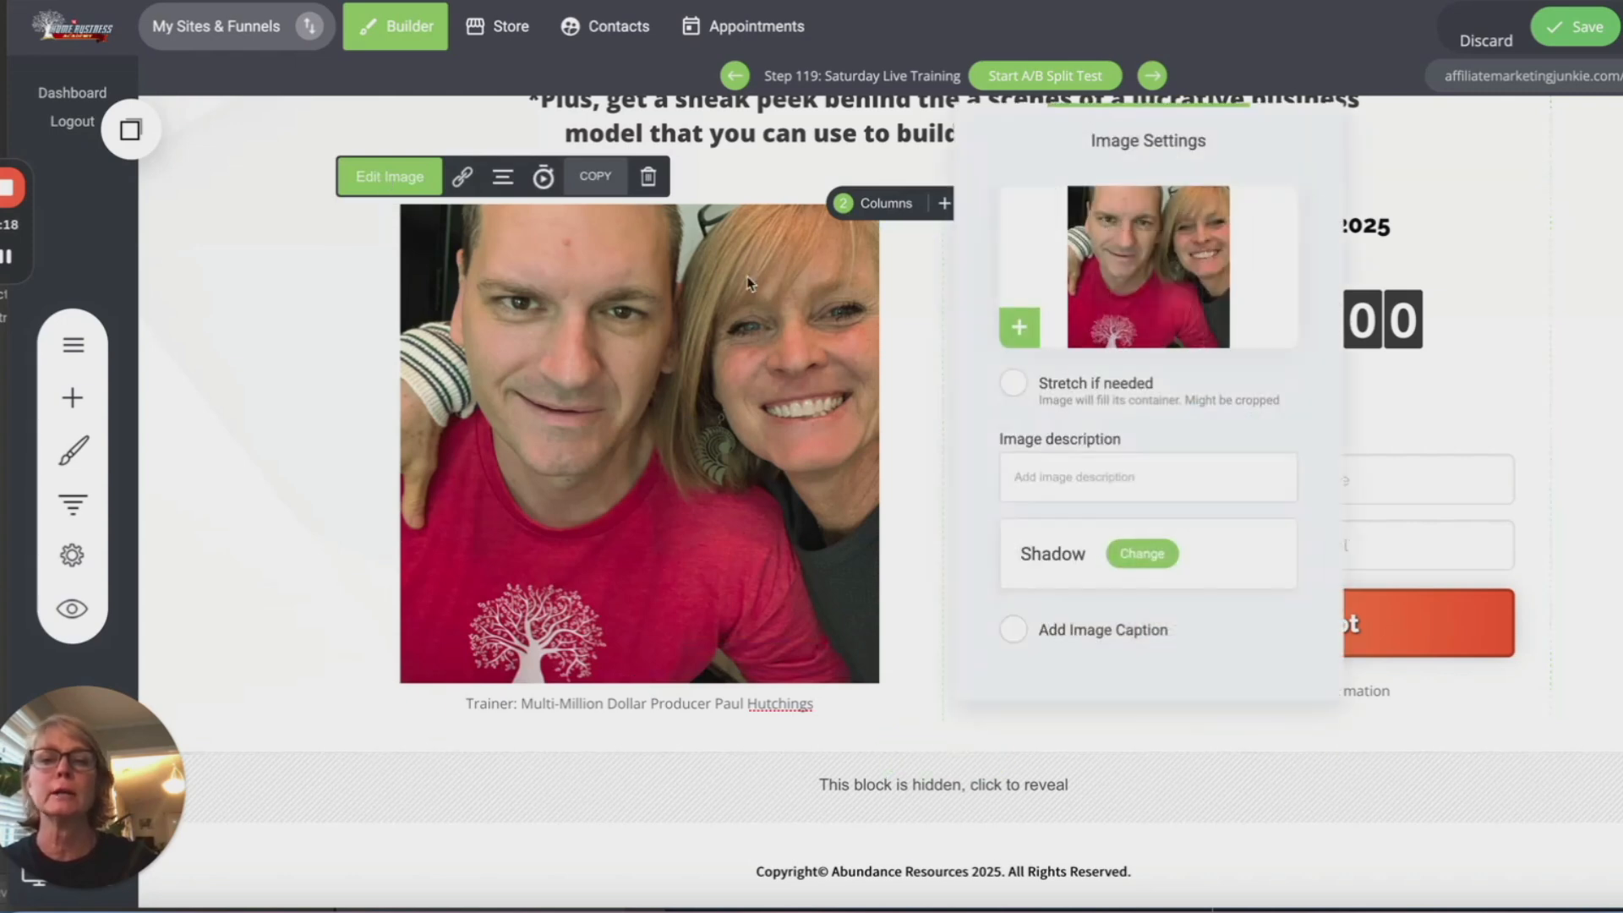
pyautogui.click(1019, 327)
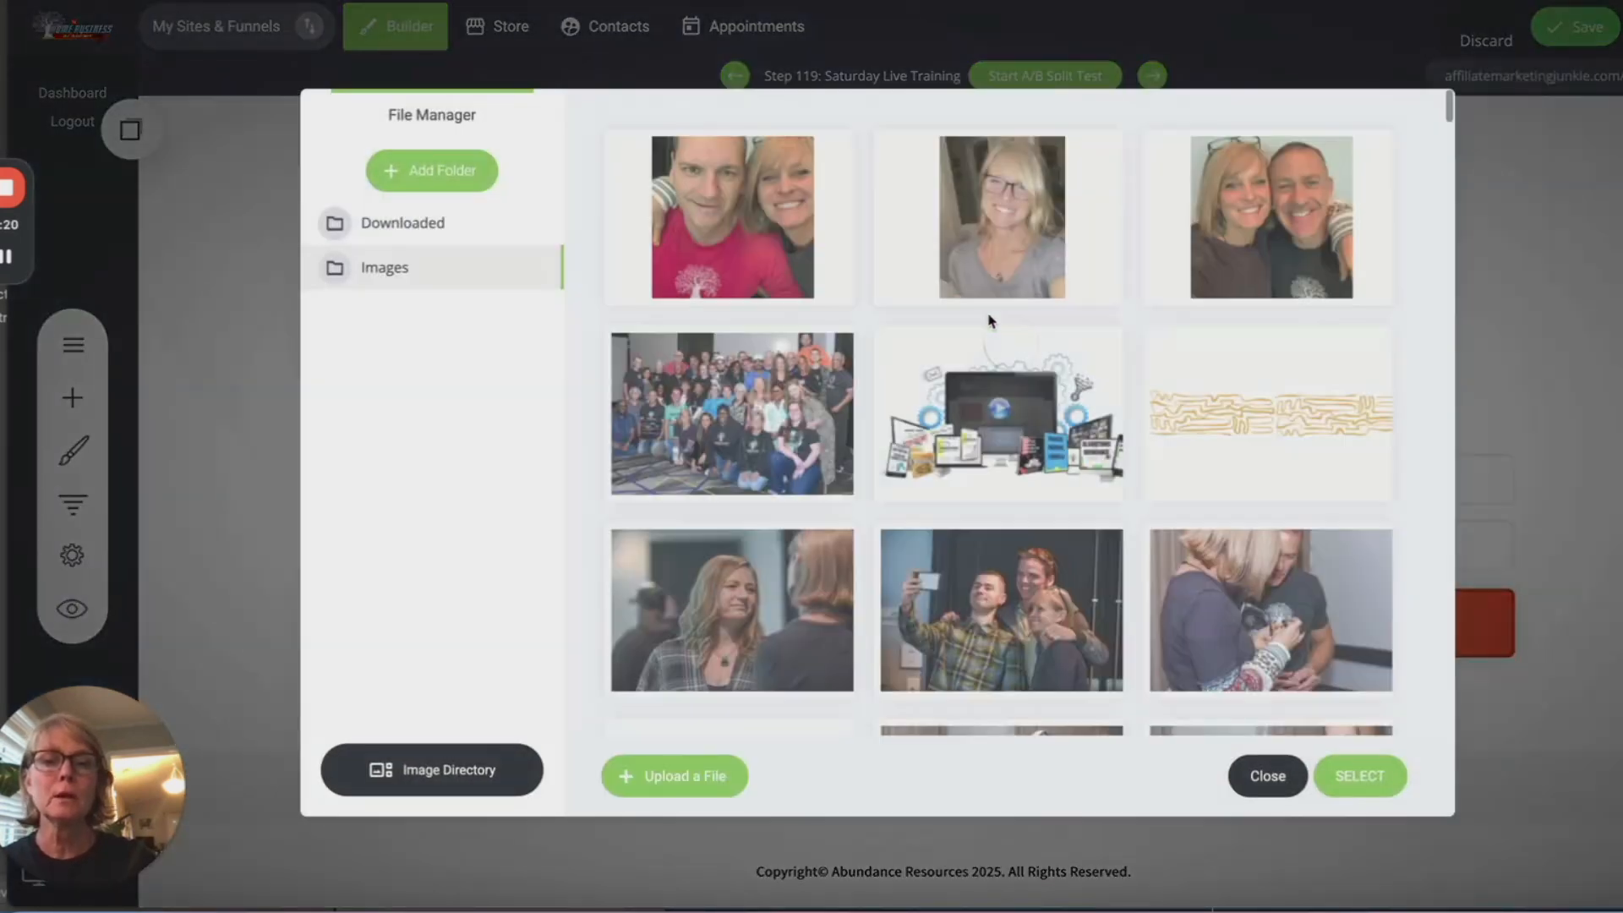
pyautogui.click(1368, 153)
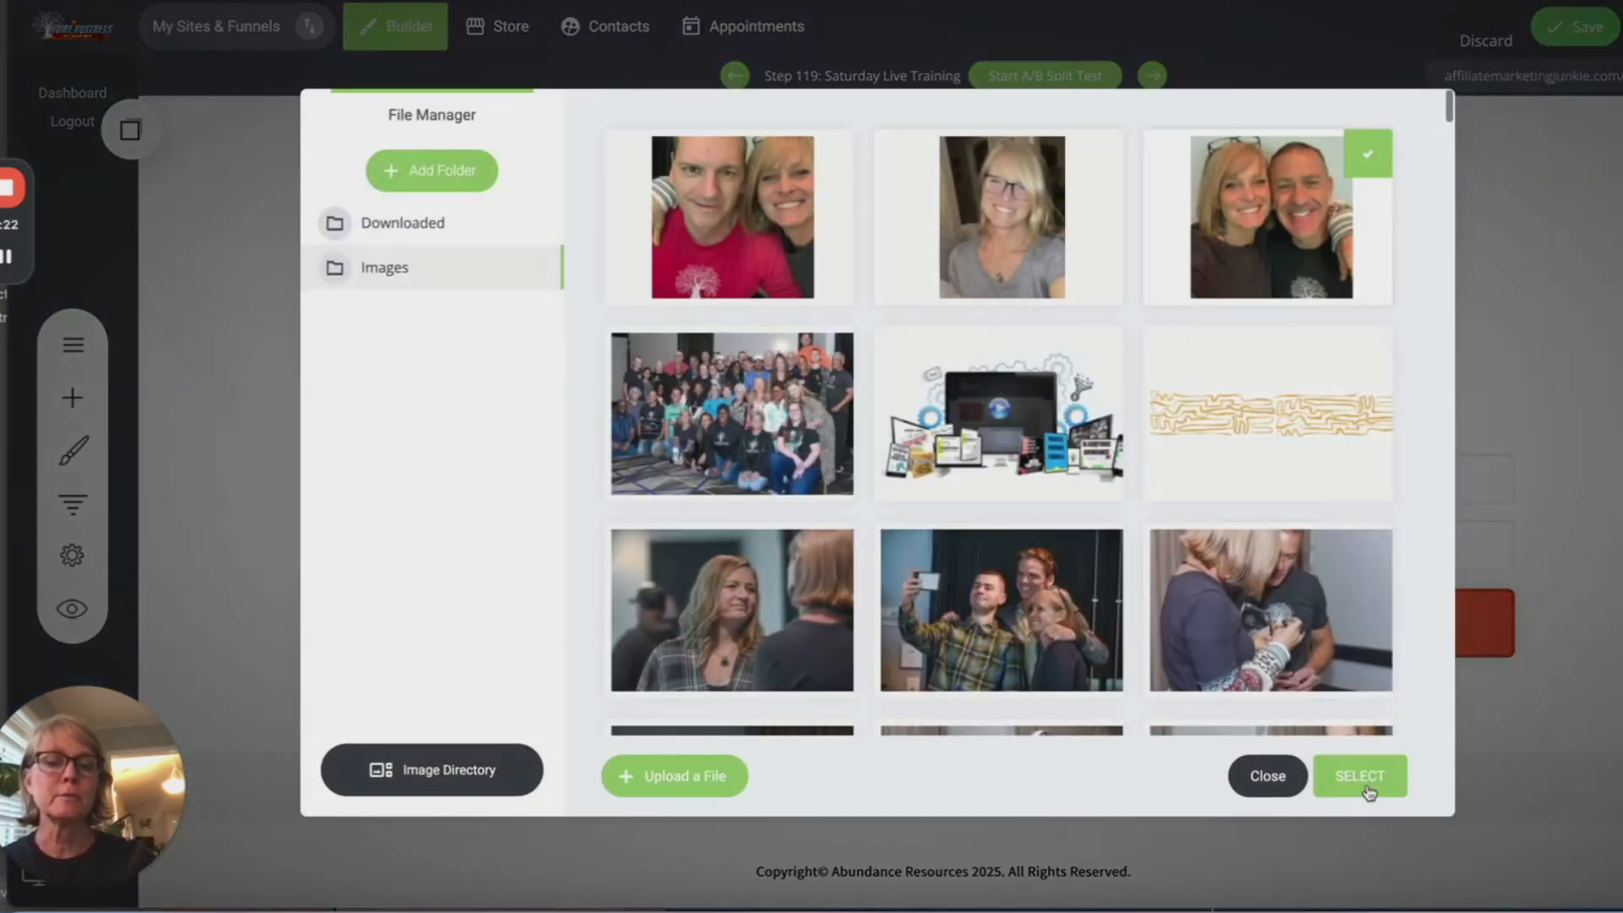
pyautogui.click(1360, 775)
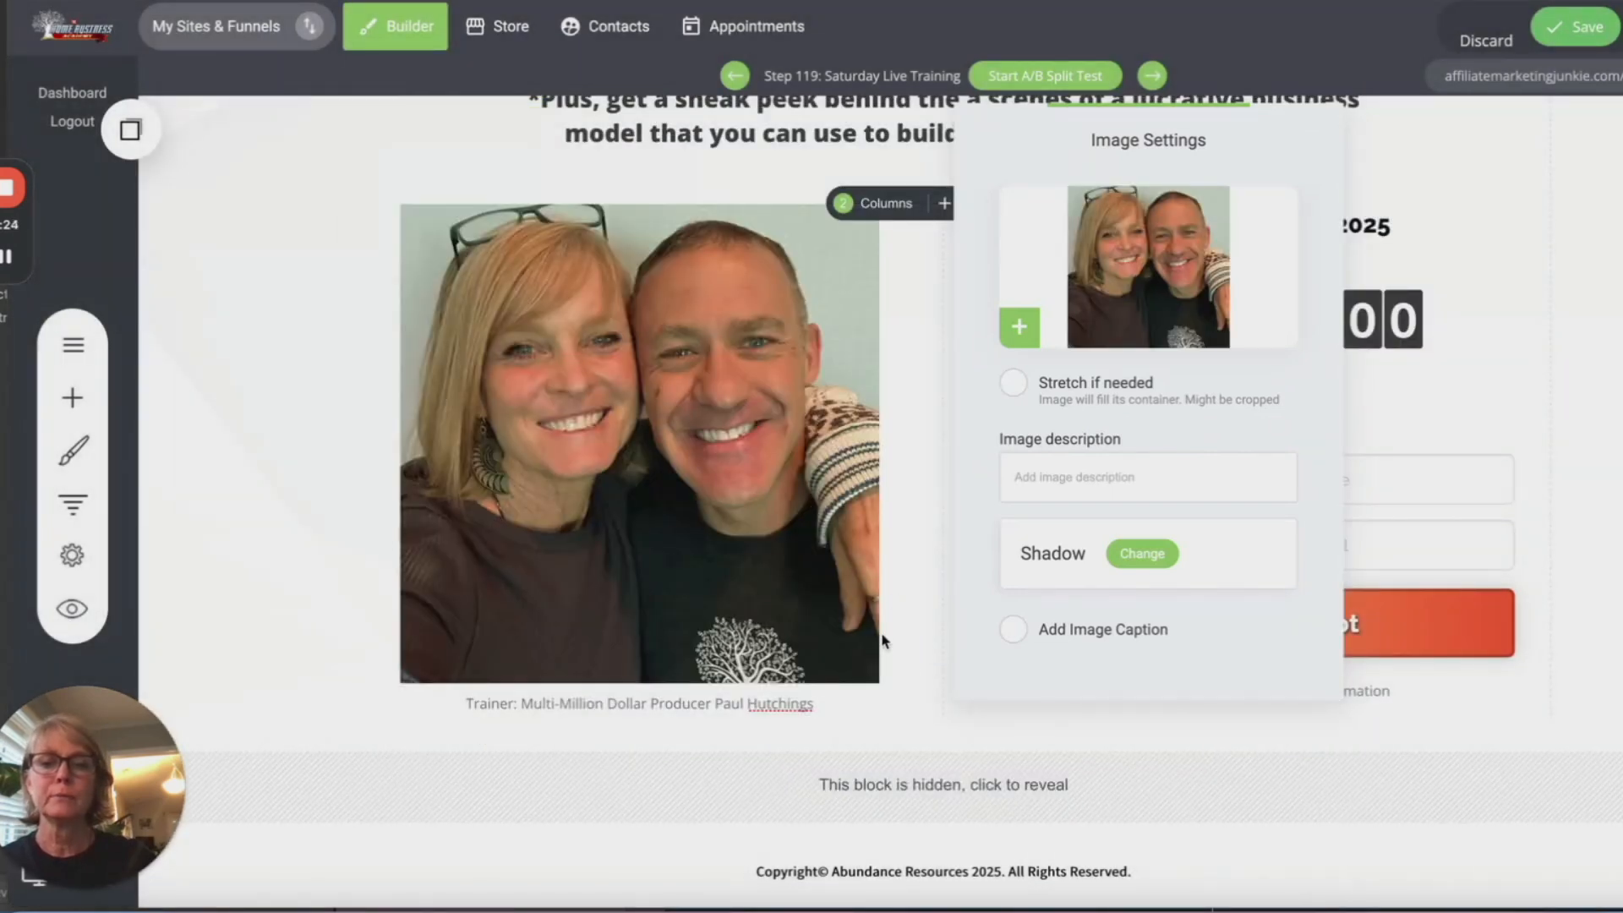
pyautogui.click(929, 687)
pyautogui.scroll(3, 1140, 668)
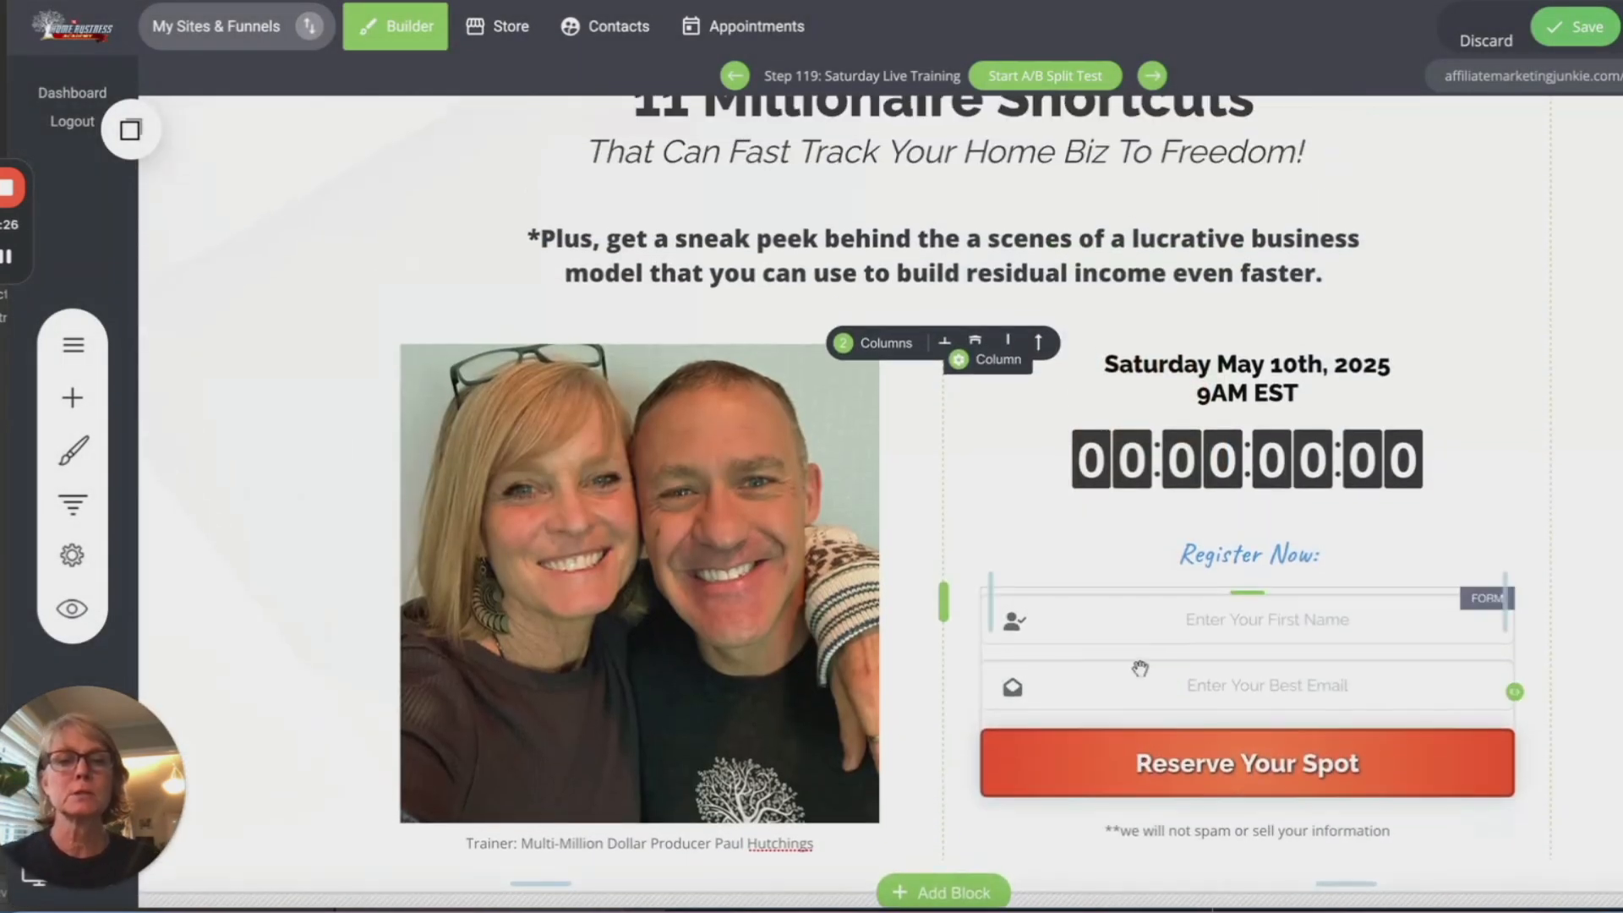
pyautogui.scroll(-2, 1140, 667)
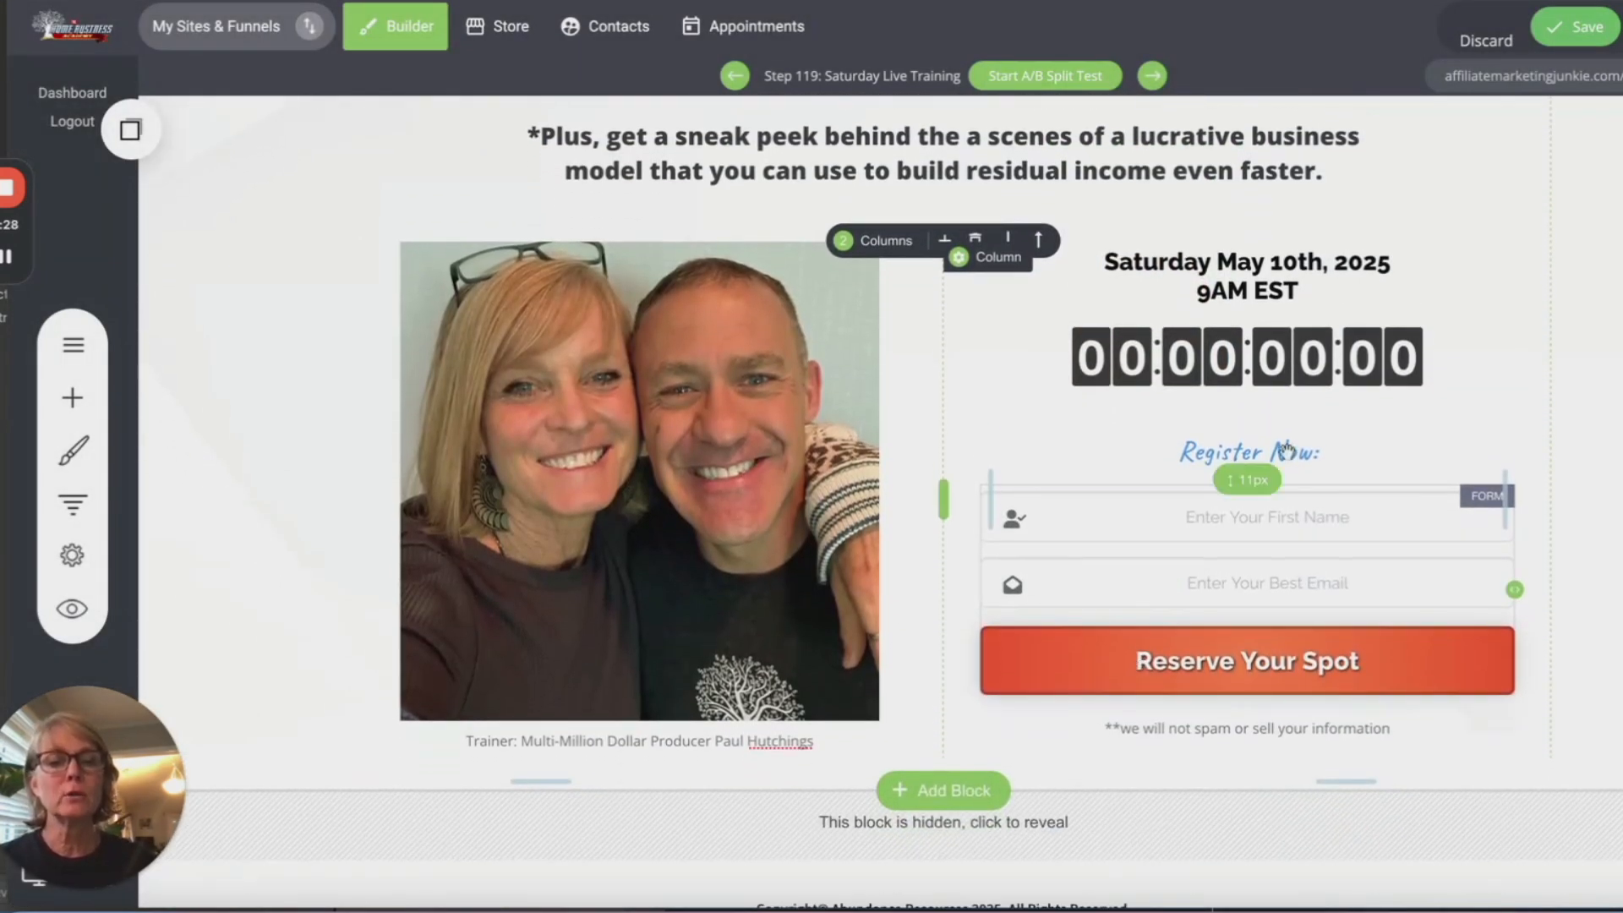
# Step: Set the countdown timer's target date to May 10, 2025 at 9:00
pyautogui.click(1230, 363)
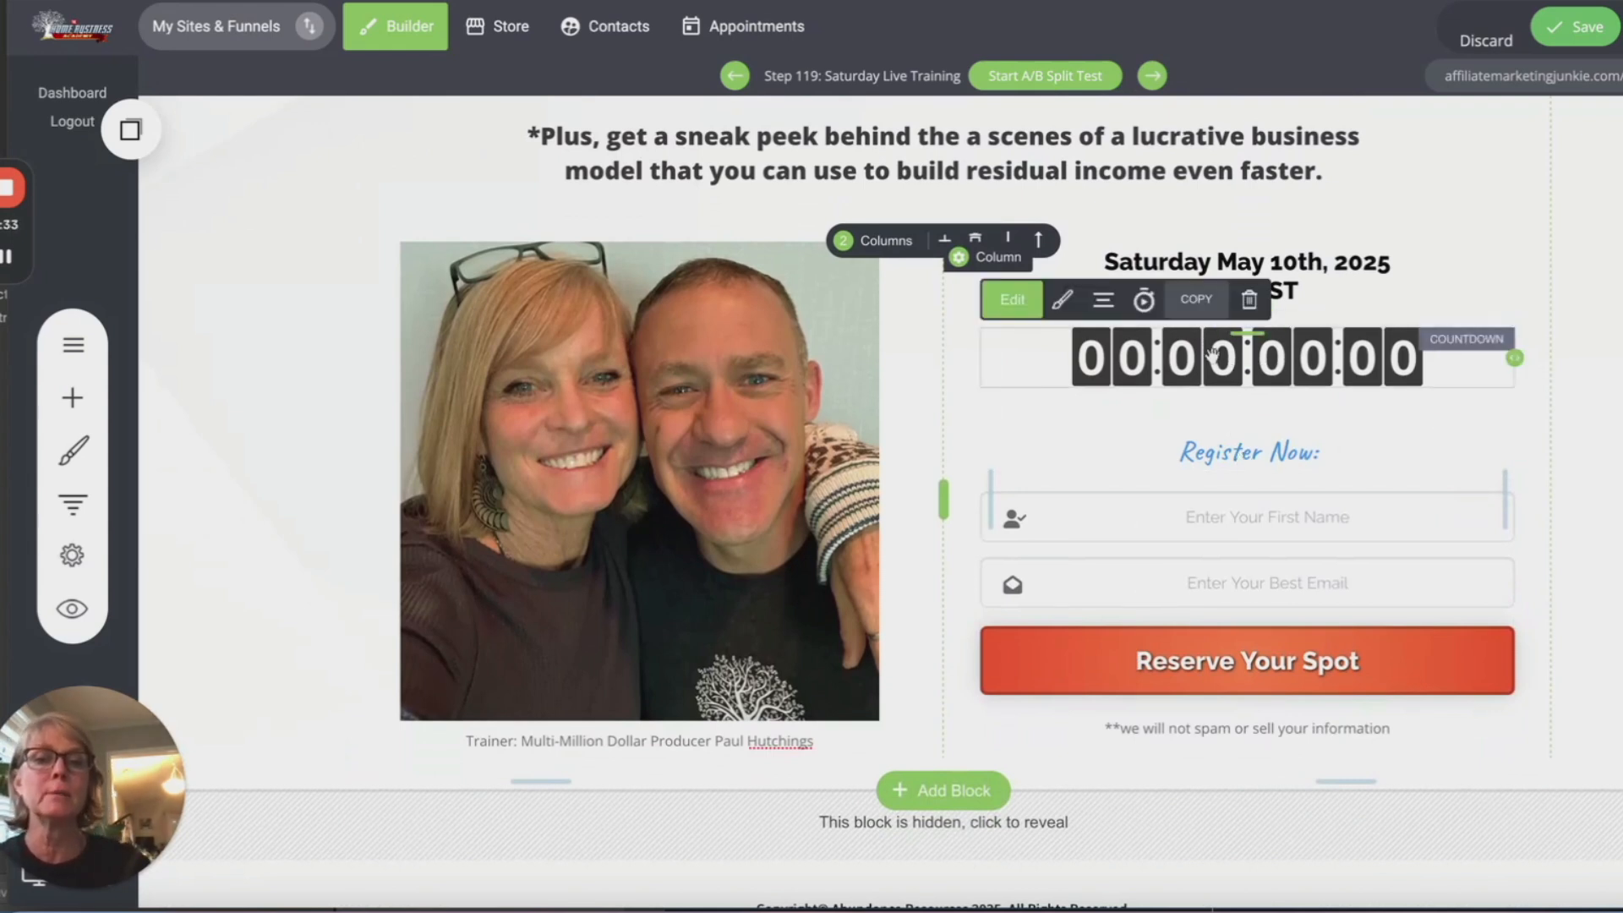
pyautogui.click(1008, 301)
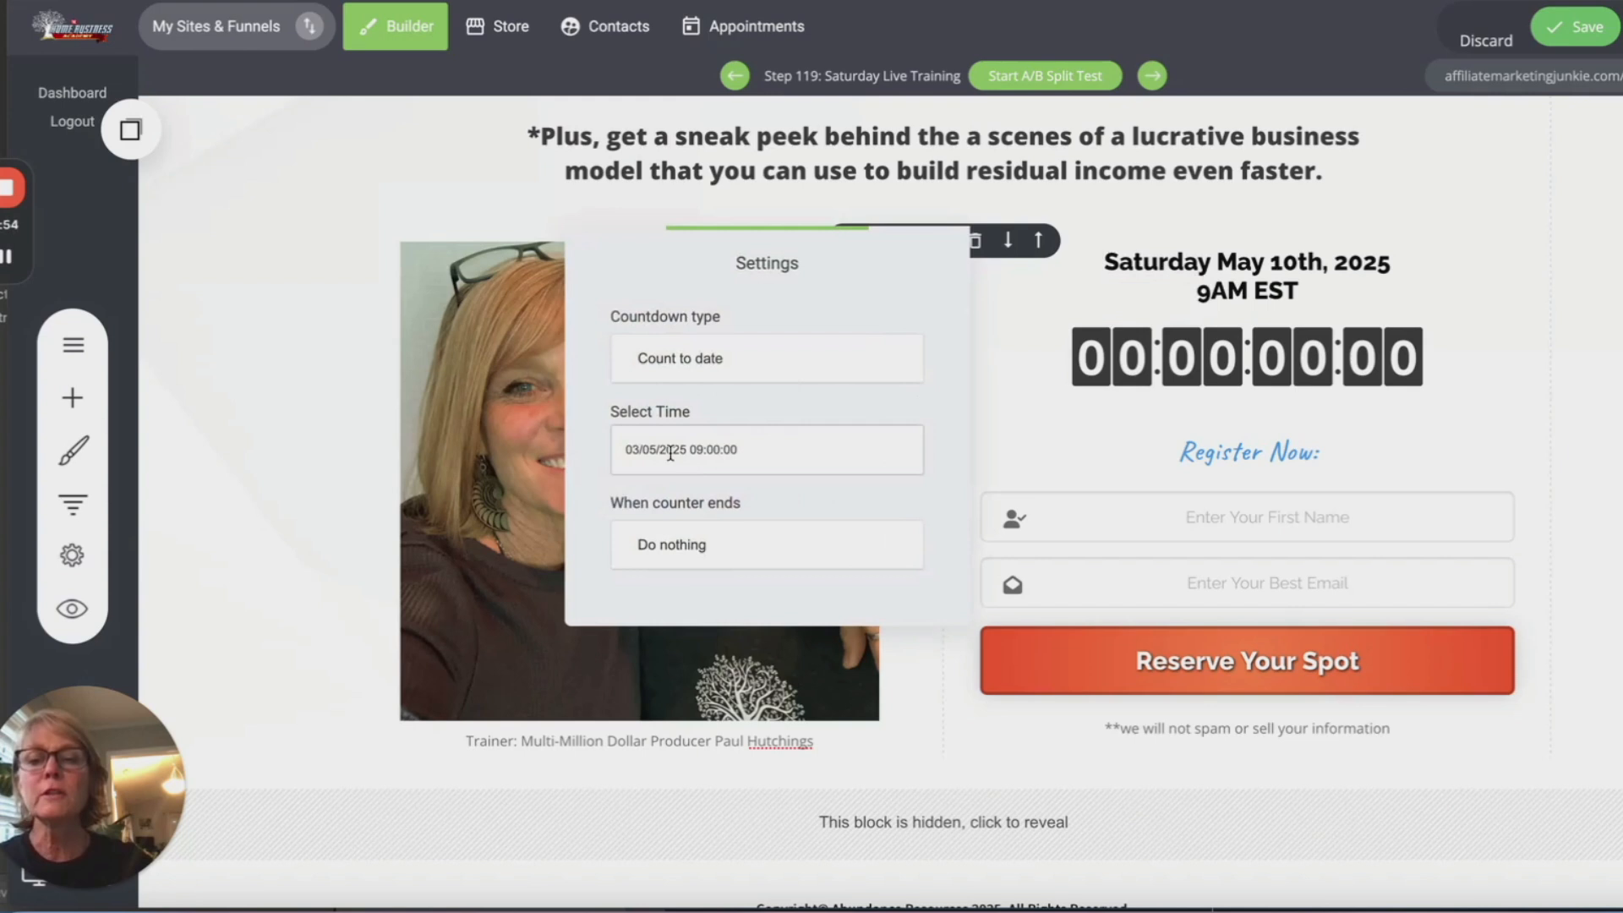
pyautogui.click(643, 452)
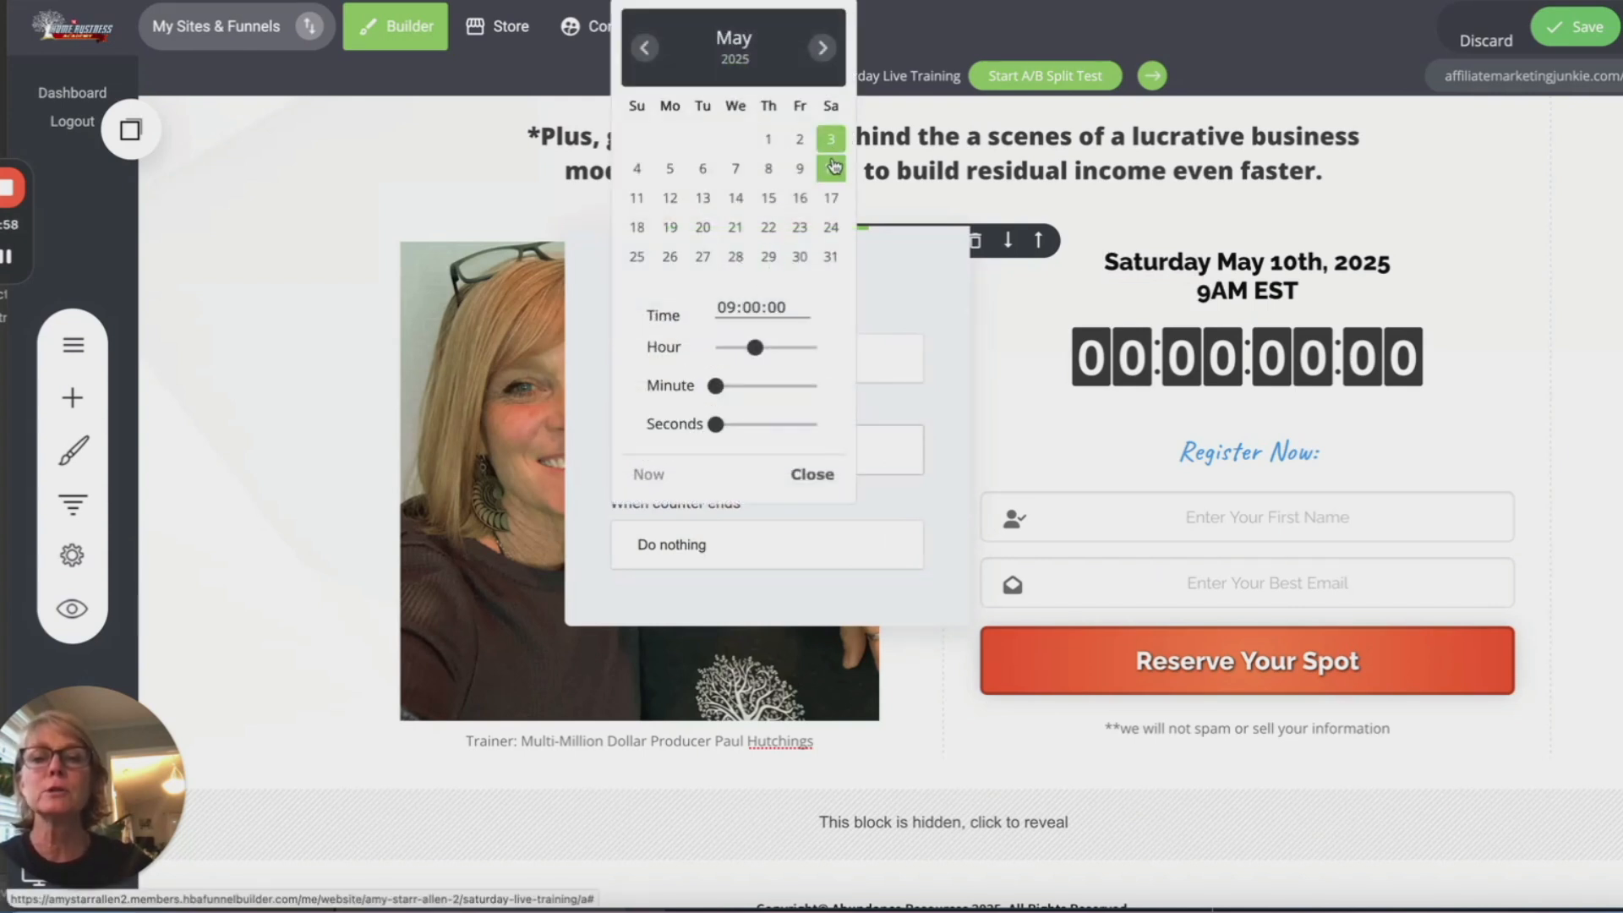
pyautogui.click(832, 168)
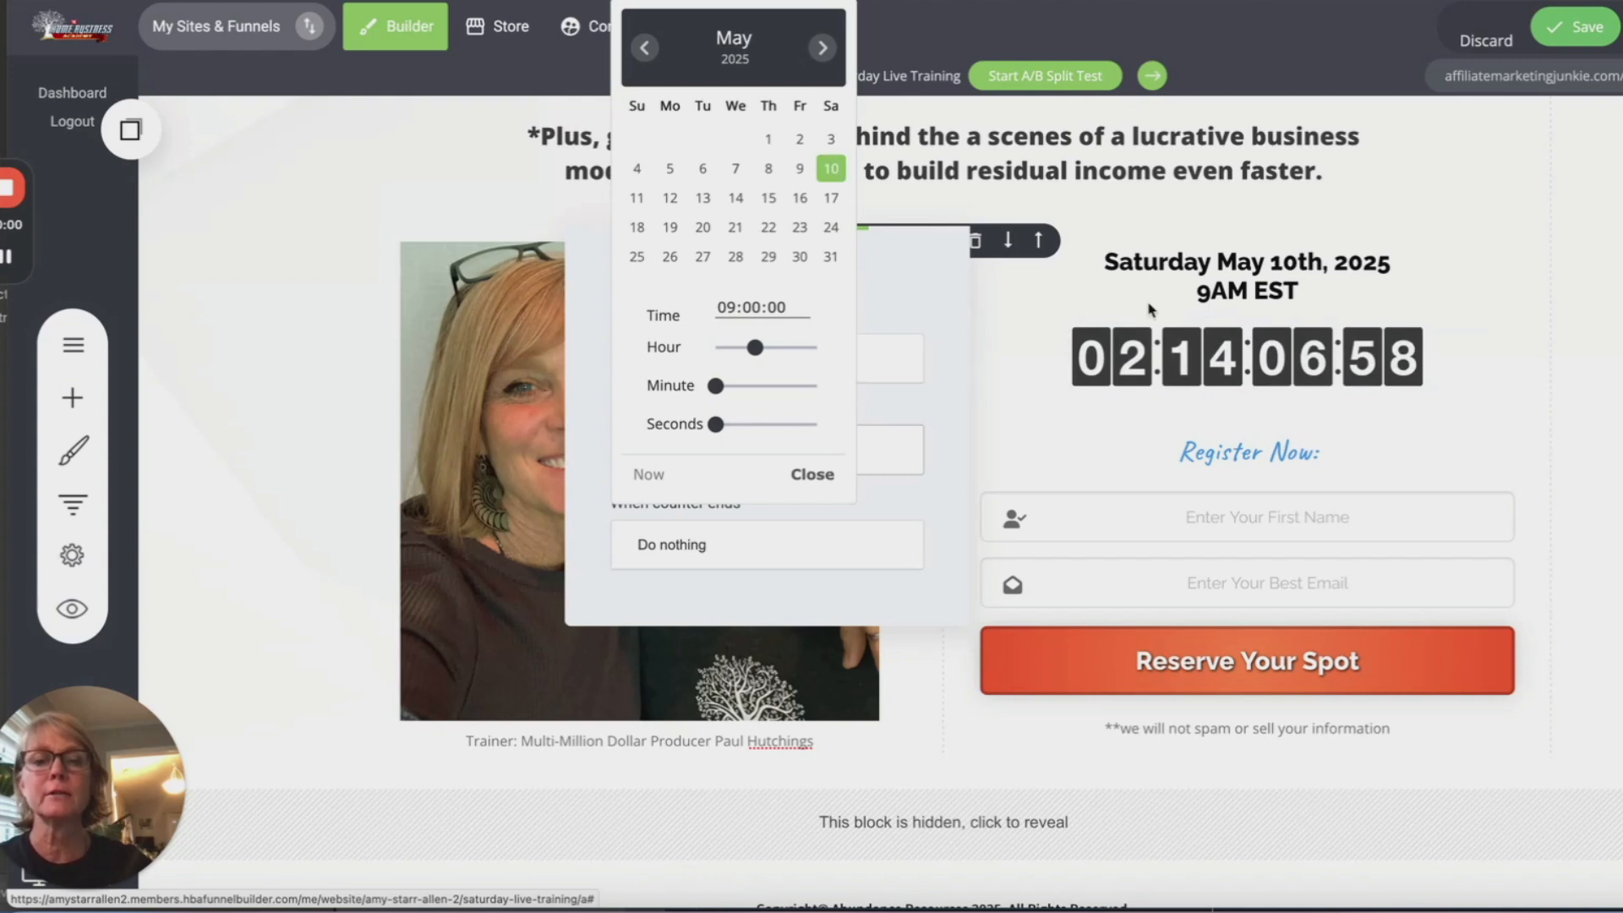
pyautogui.click(916, 287)
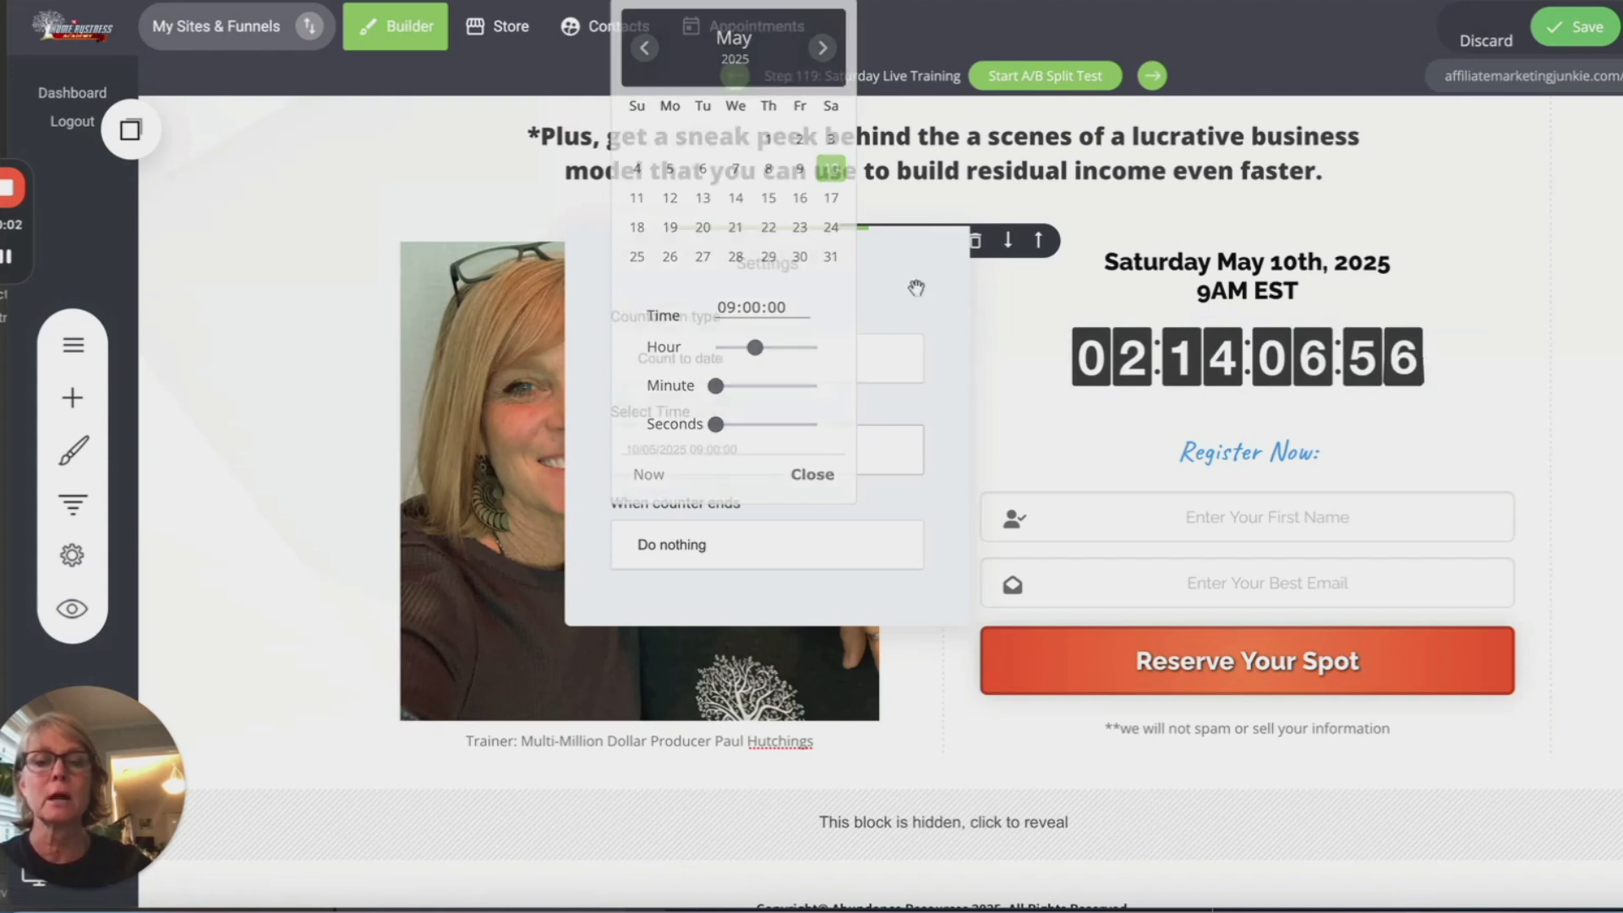
pyautogui.click(1043, 375)
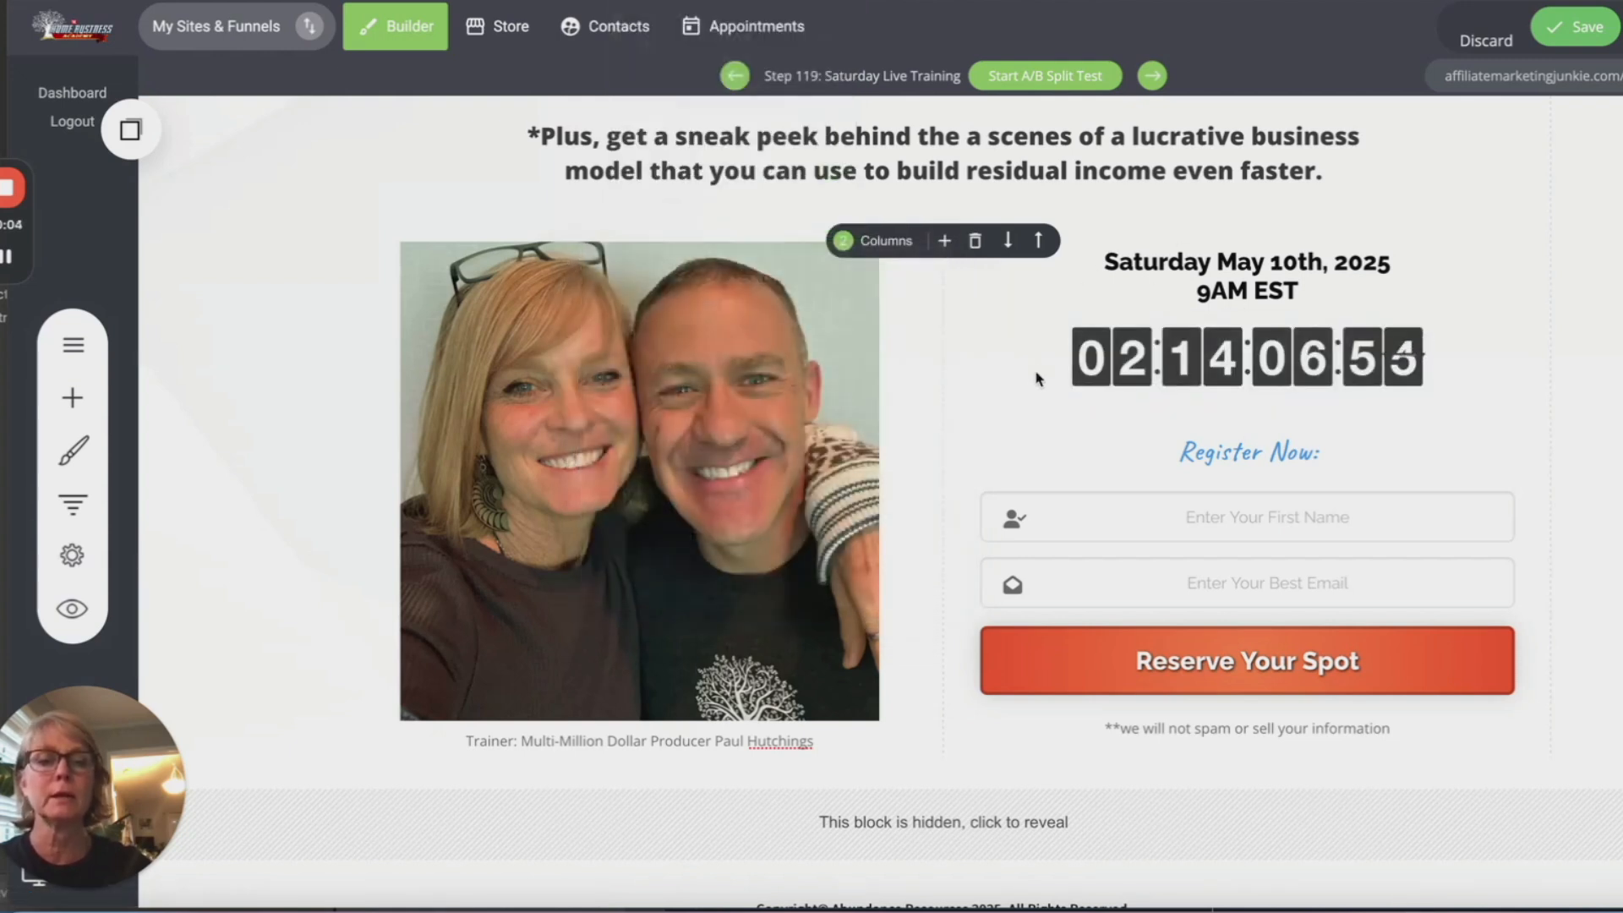
pyautogui.scroll(2, 1036, 374)
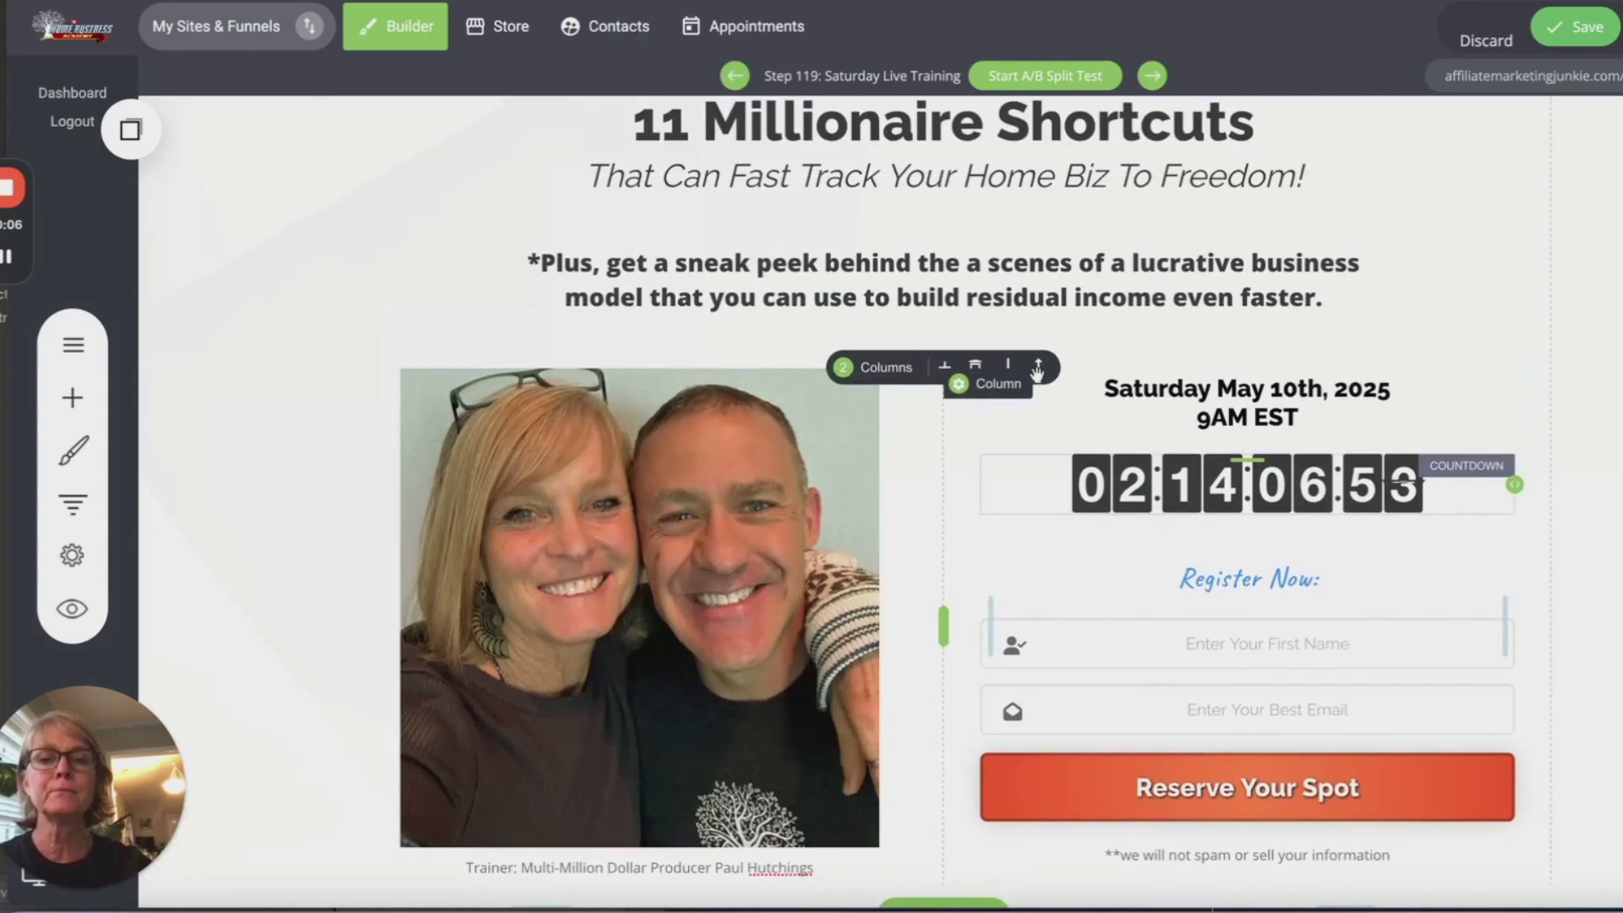
pyautogui.scroll(-3, 1225, 739)
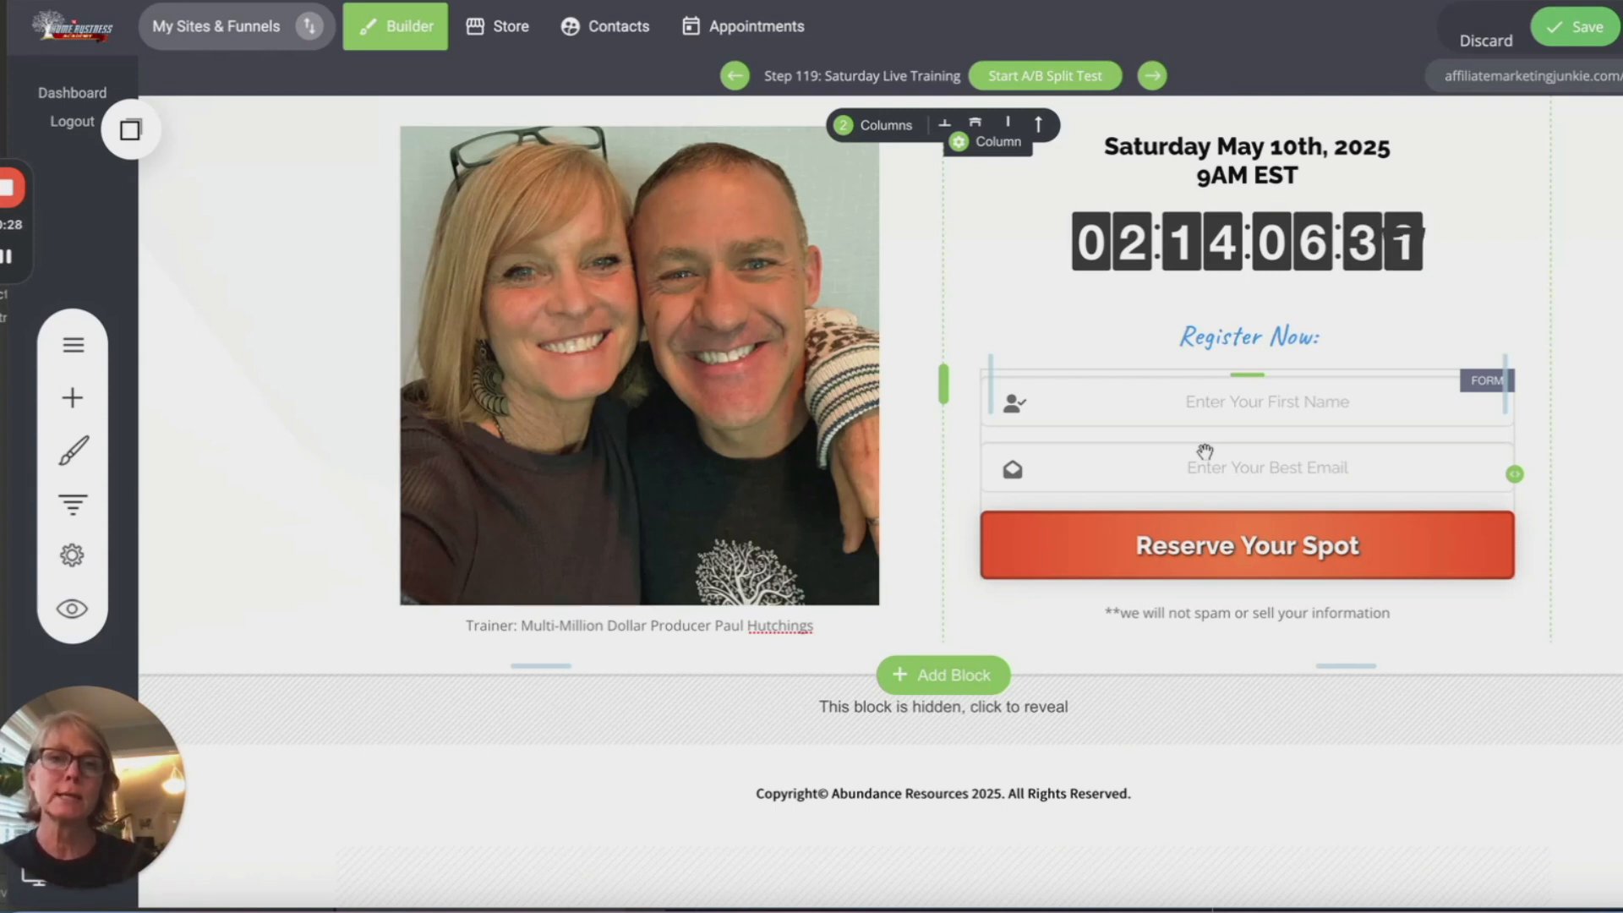
pyautogui.scroll(1, 1205, 451)
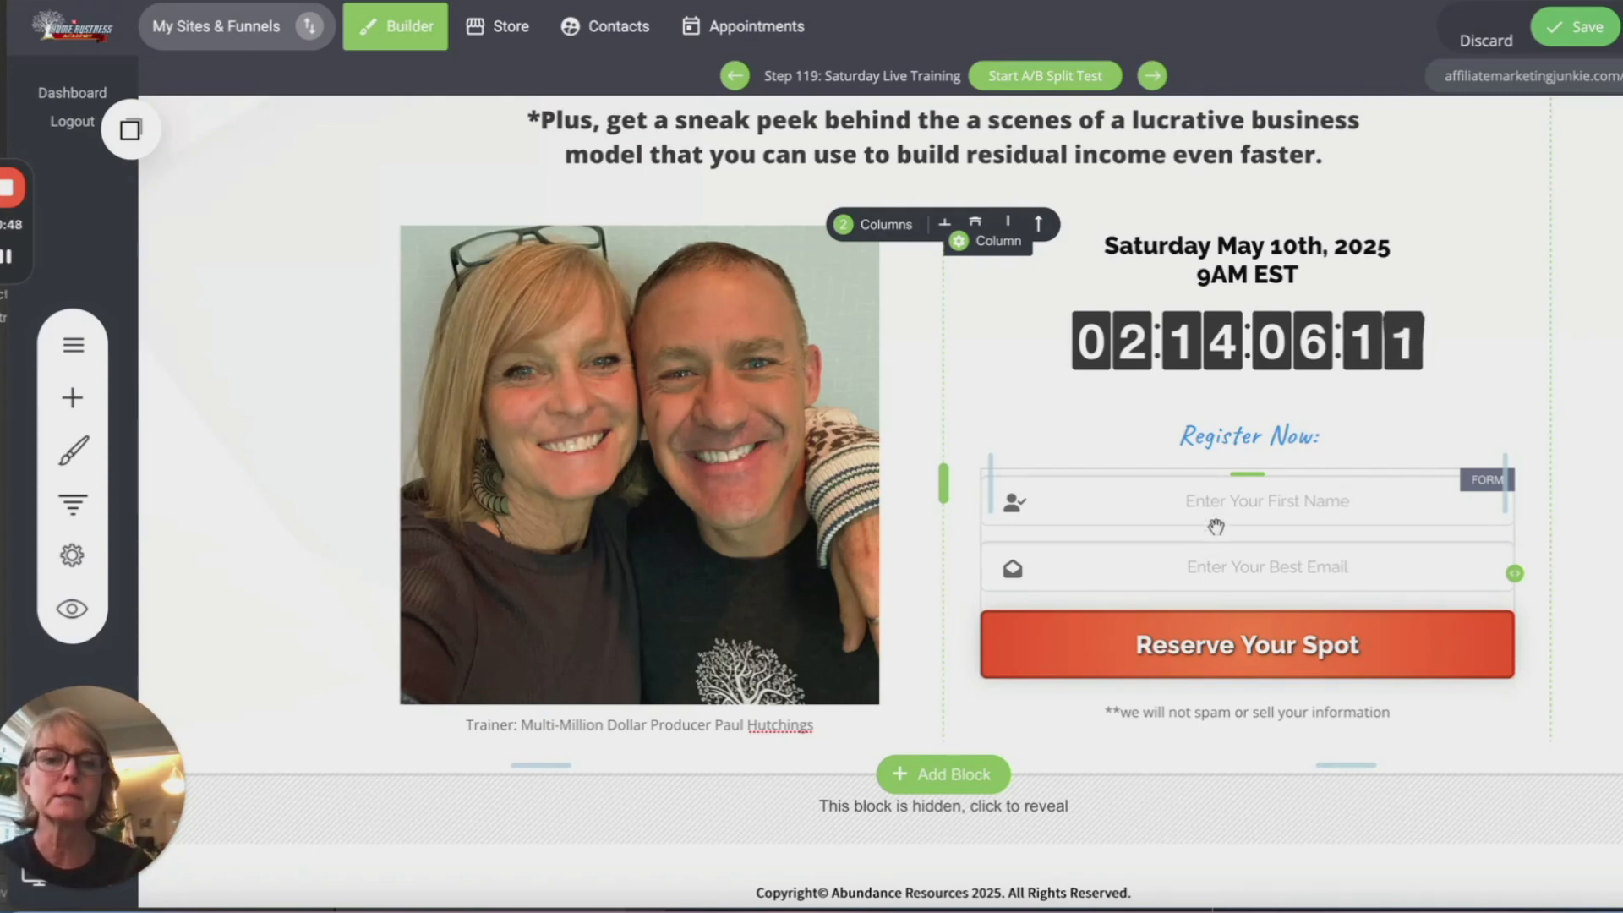
# Step: Remove the 'ready' tag from the registration form's new contacts
pyautogui.click(1212, 521)
pyautogui.click(1103, 443)
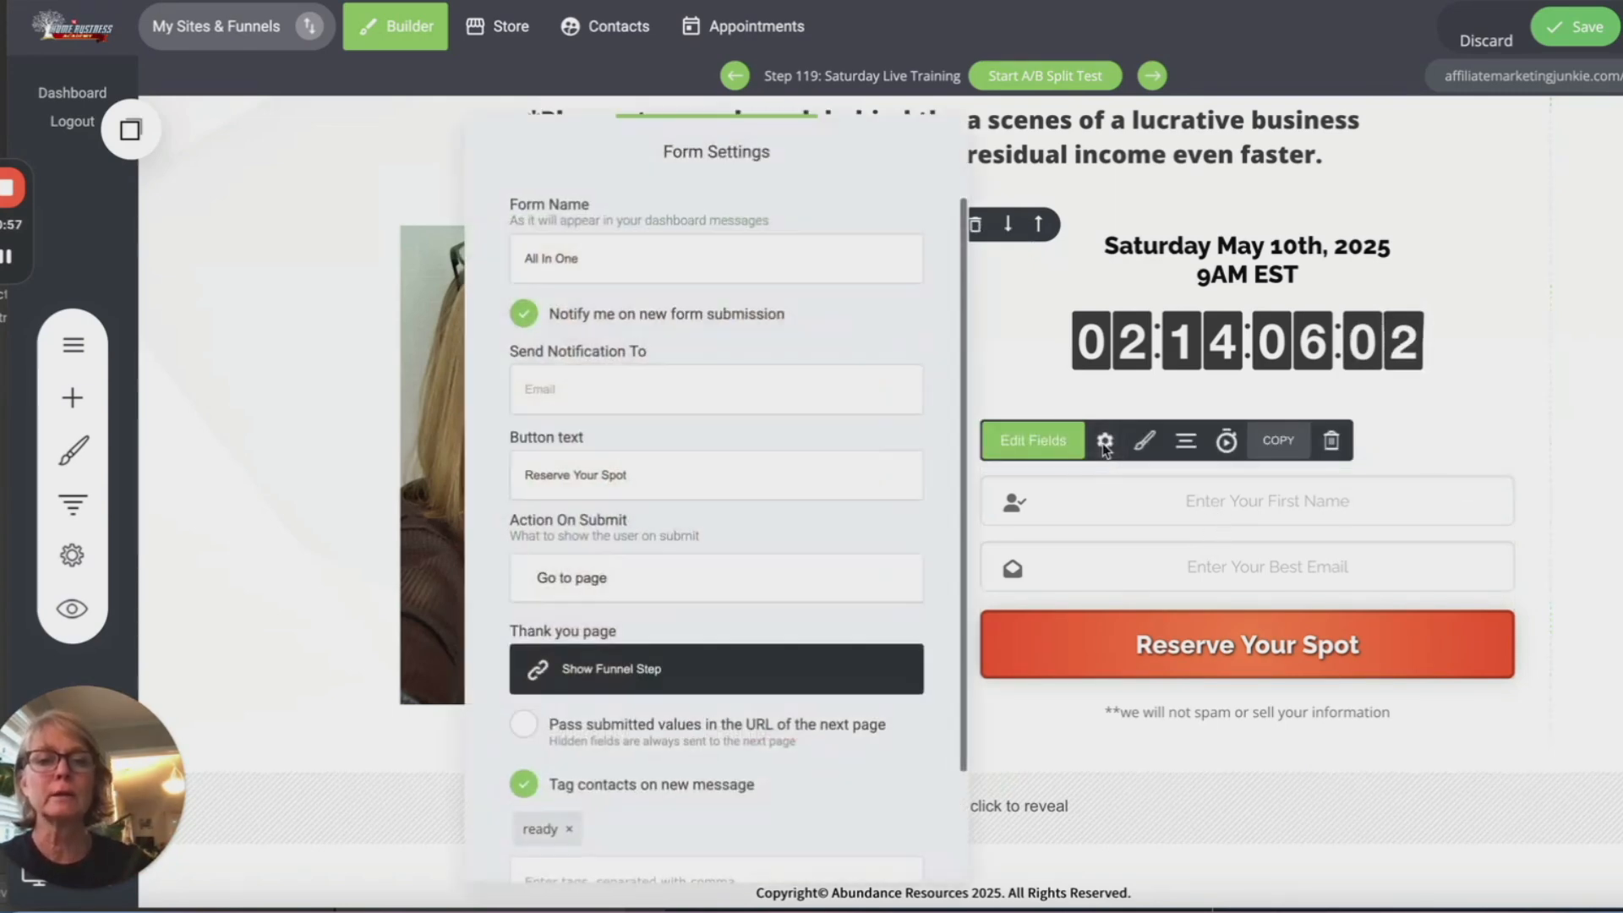
pyautogui.scroll(-2, 832, 537)
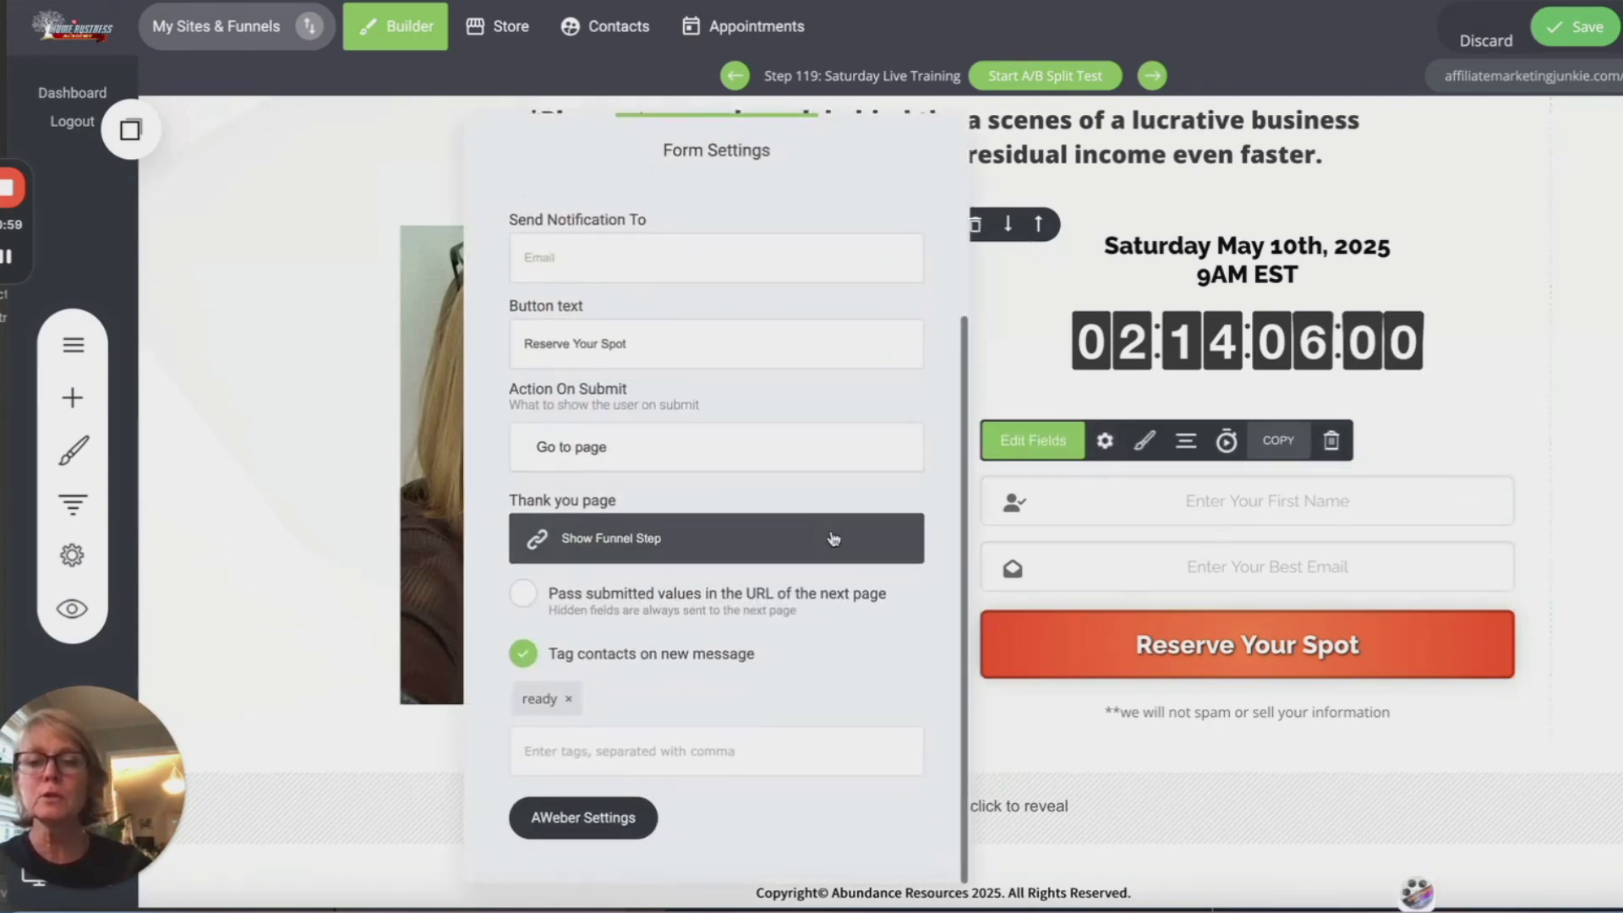
pyautogui.click(570, 712)
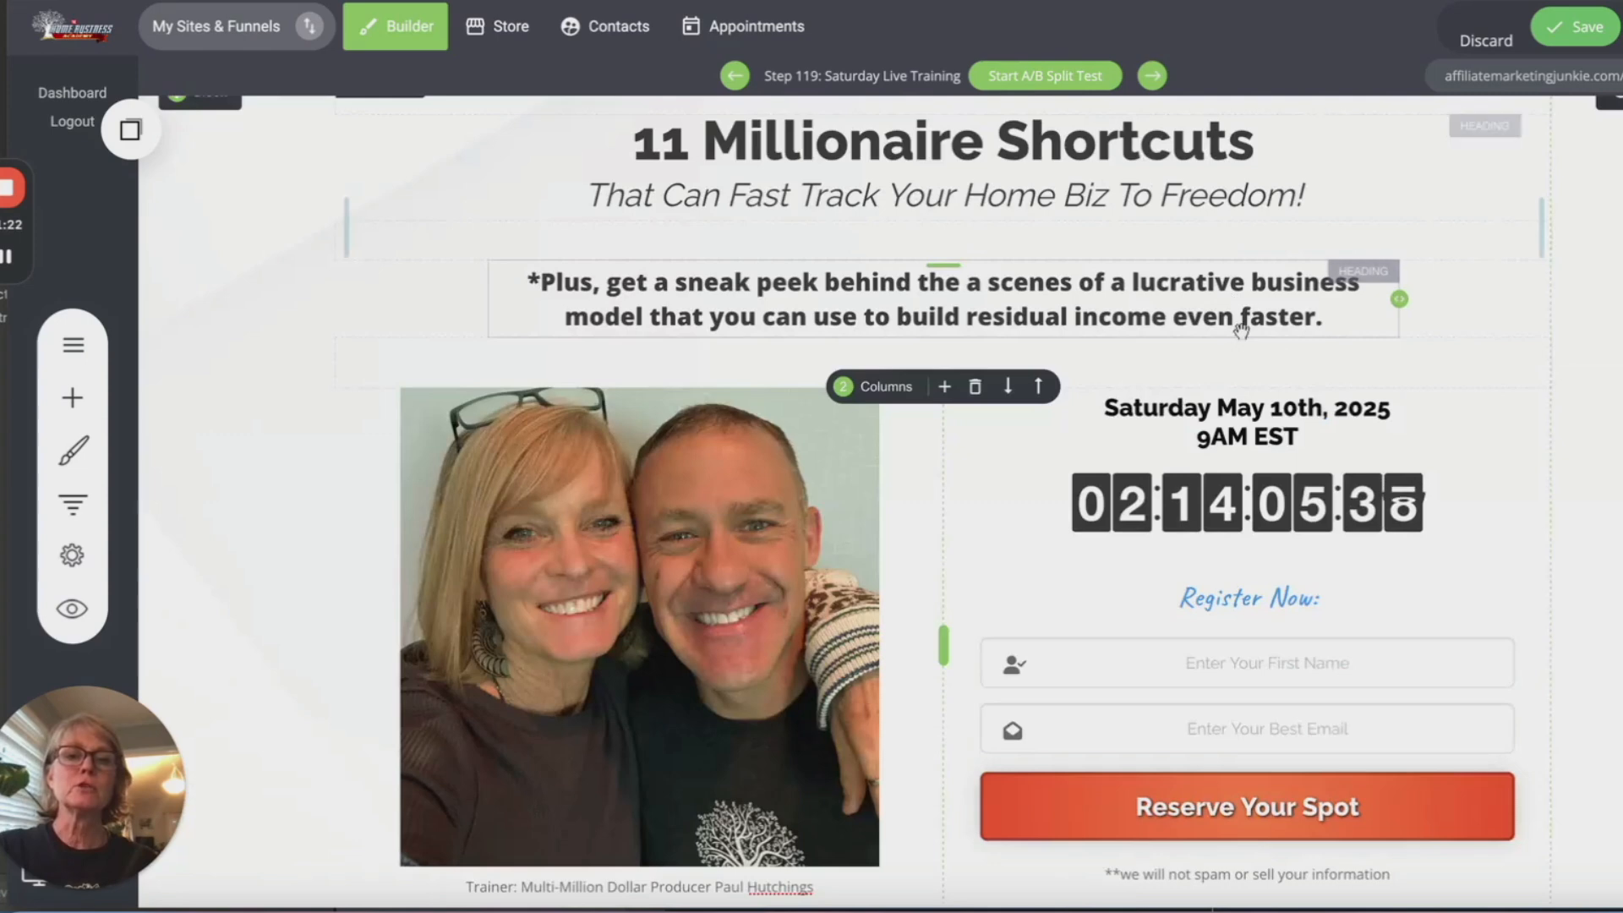
pyautogui.scroll(-3, 1241, 328)
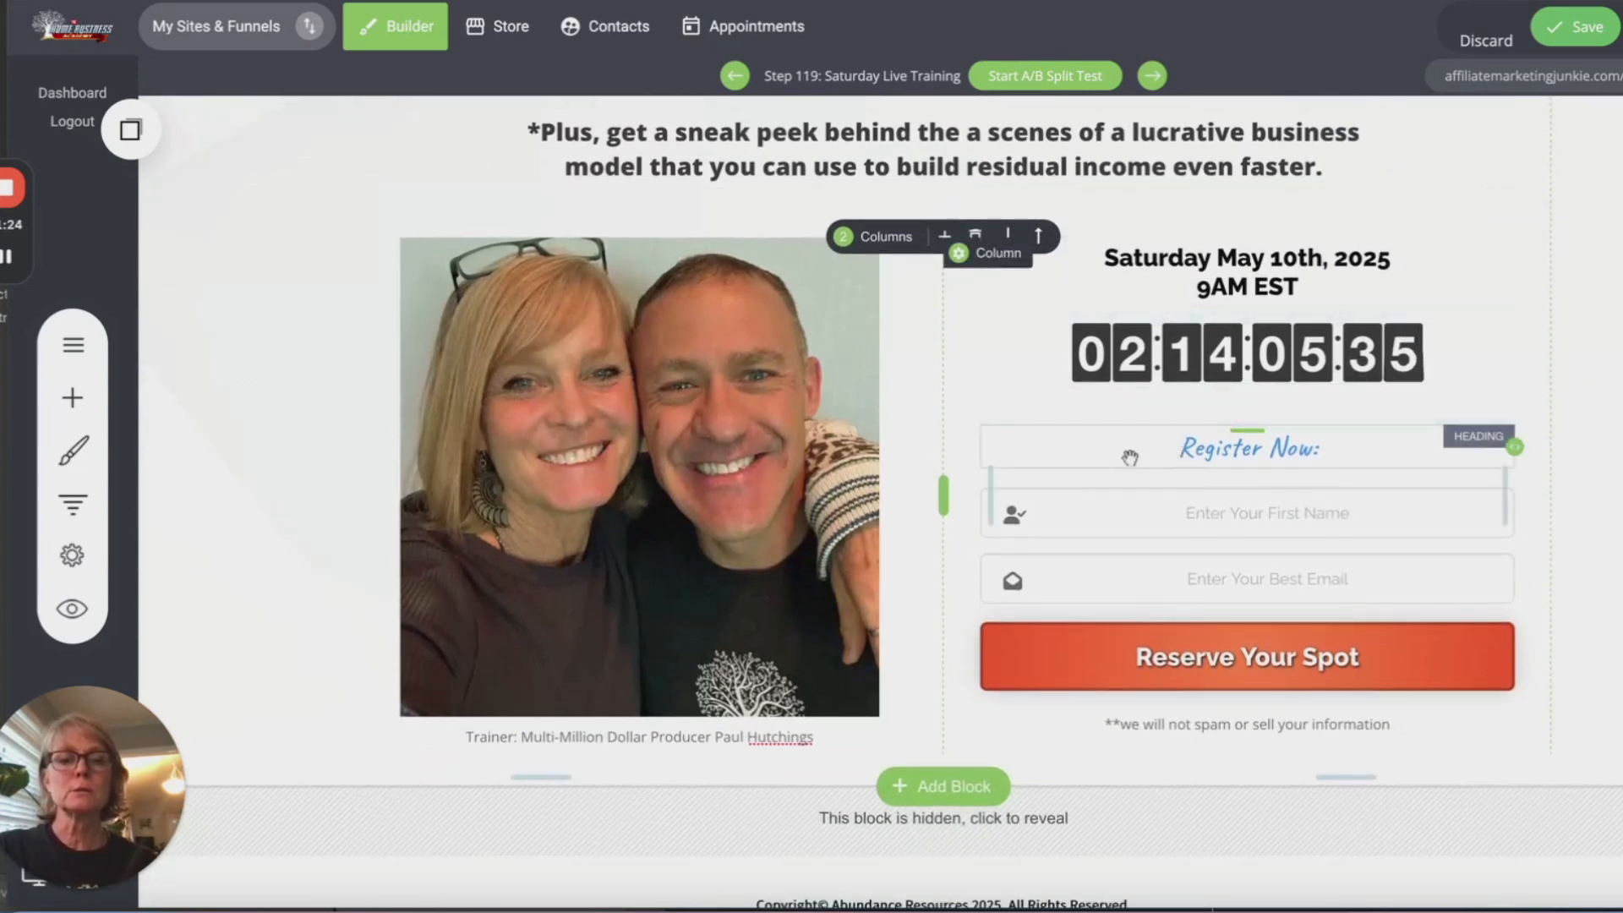
# Step: Turn on tagging new form contacts with 'shortcuts' and save the page
pyautogui.click(1170, 530)
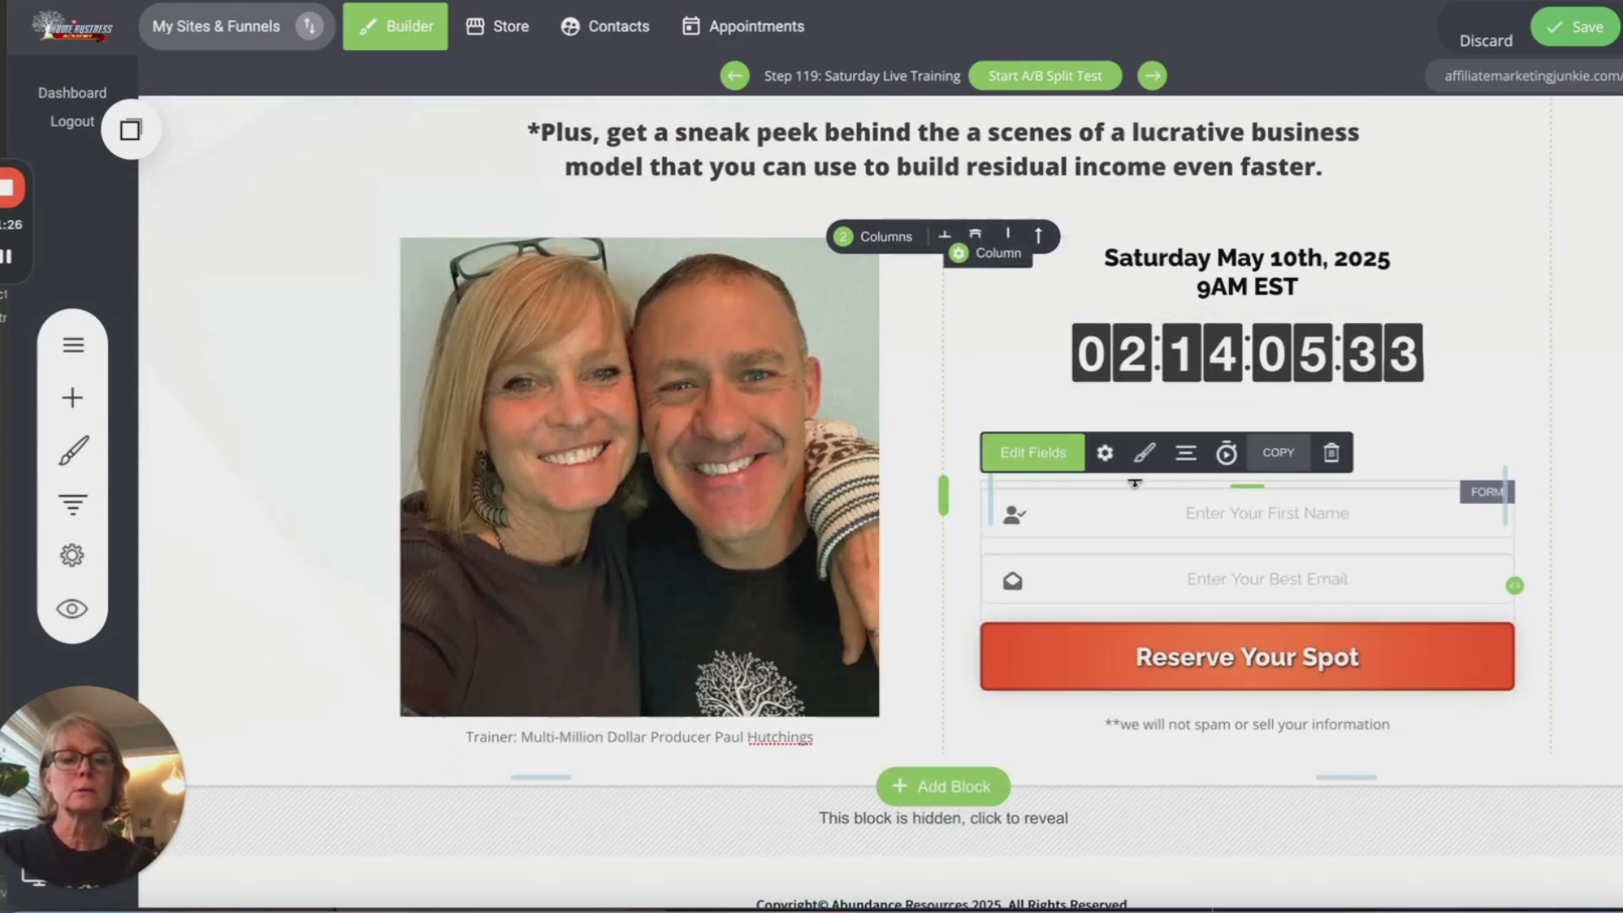
pyautogui.click(1105, 452)
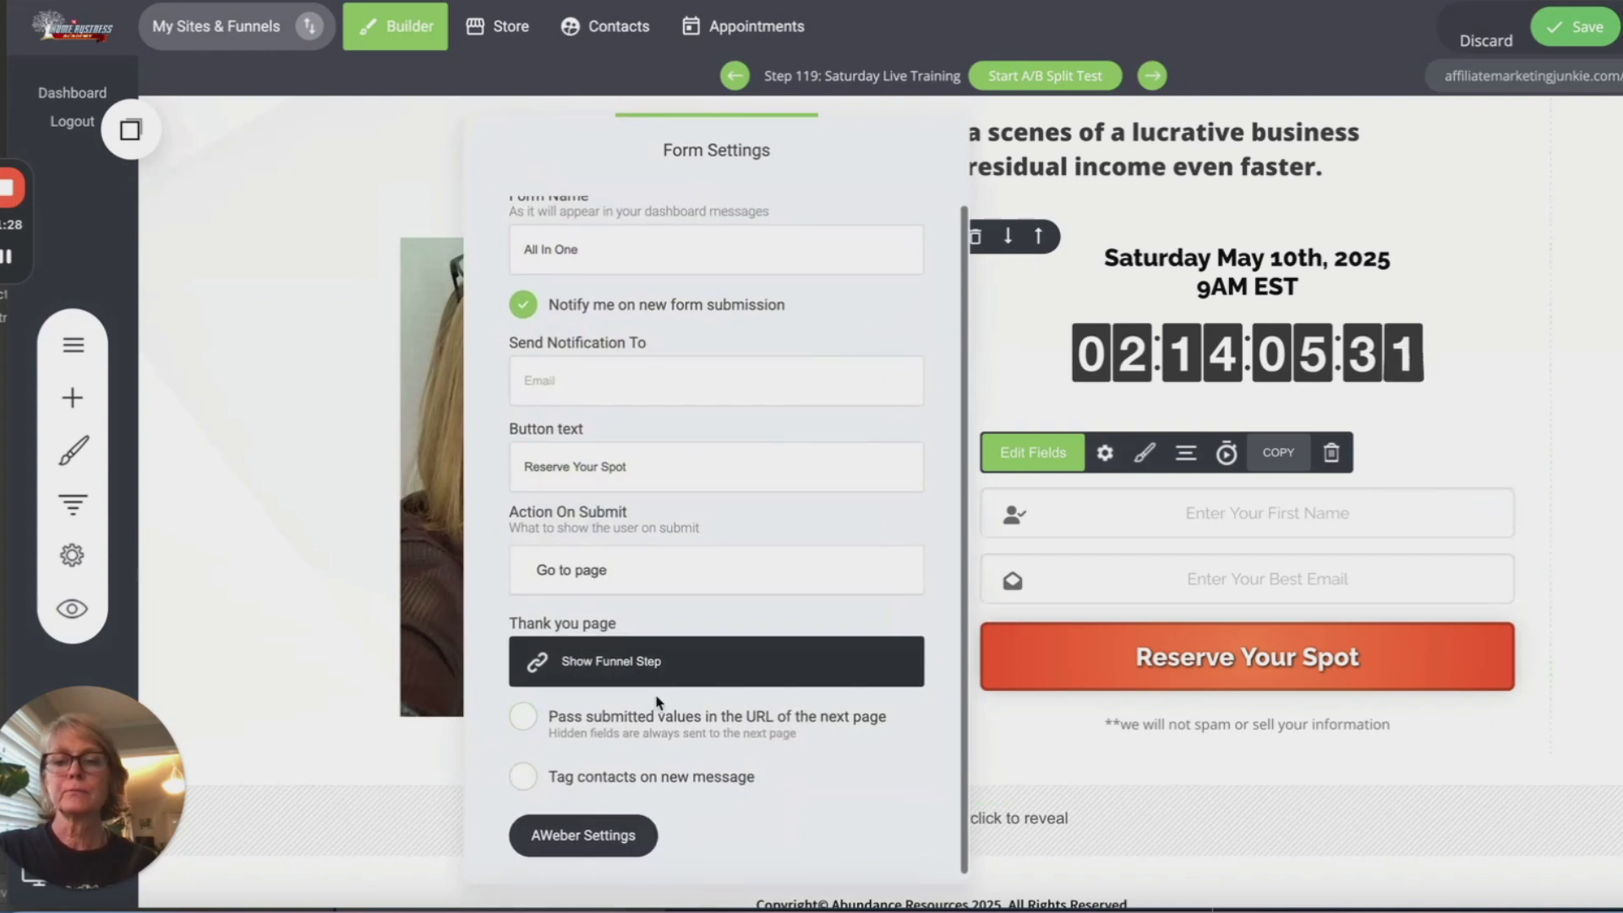
pyautogui.scroll(-1, 520, 719)
pyautogui.click(524, 768)
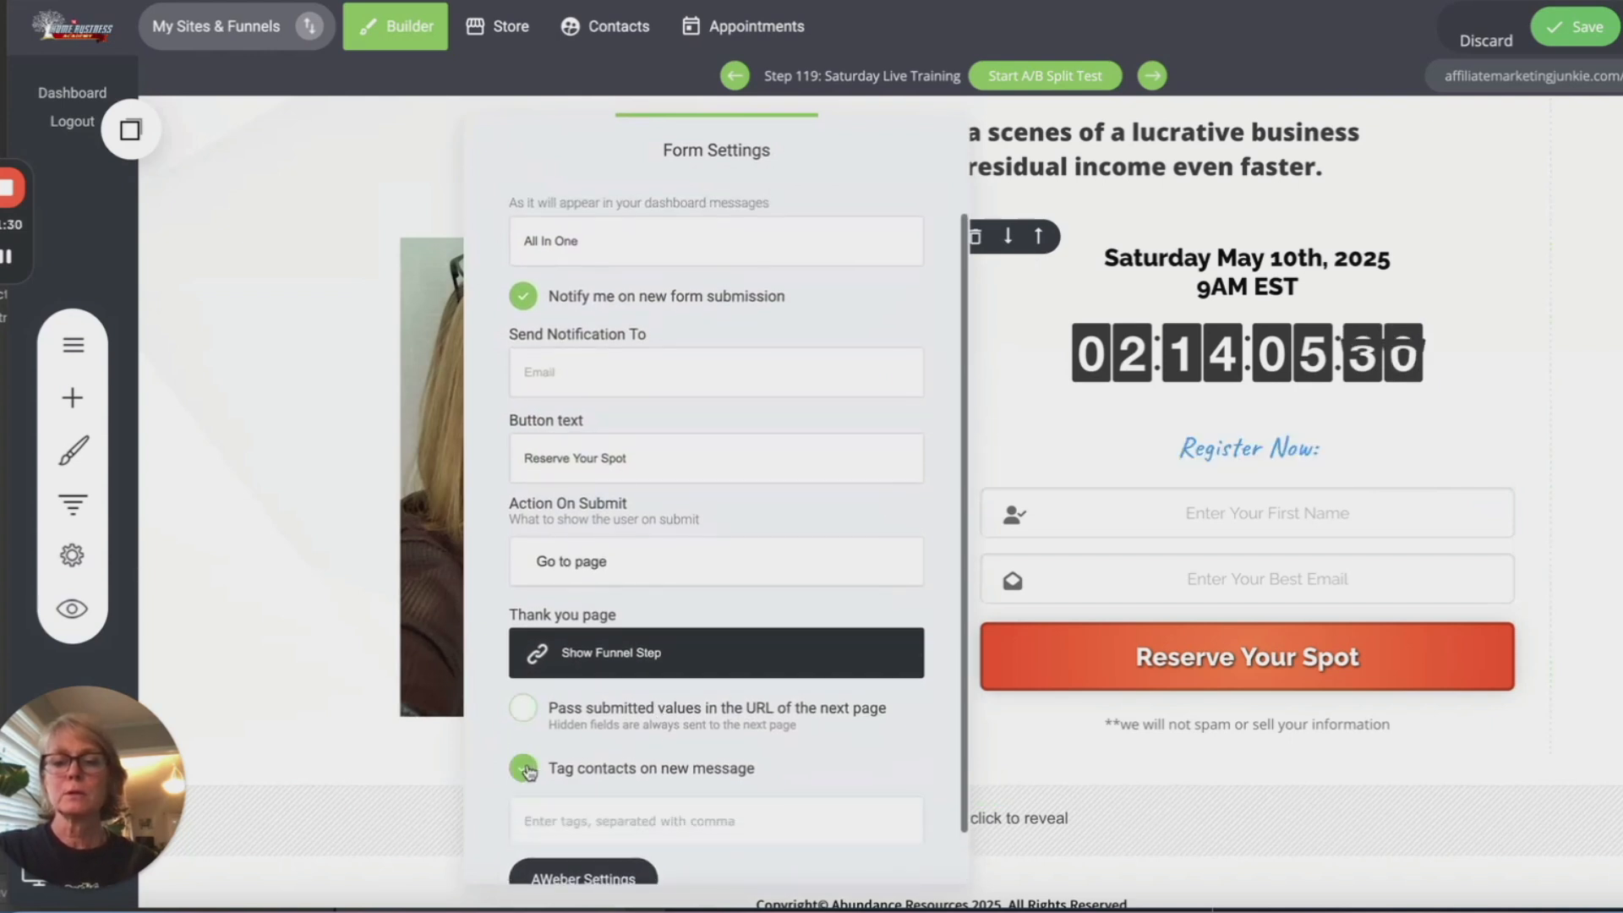
pyautogui.click(583, 820)
pyautogui.write('sho')
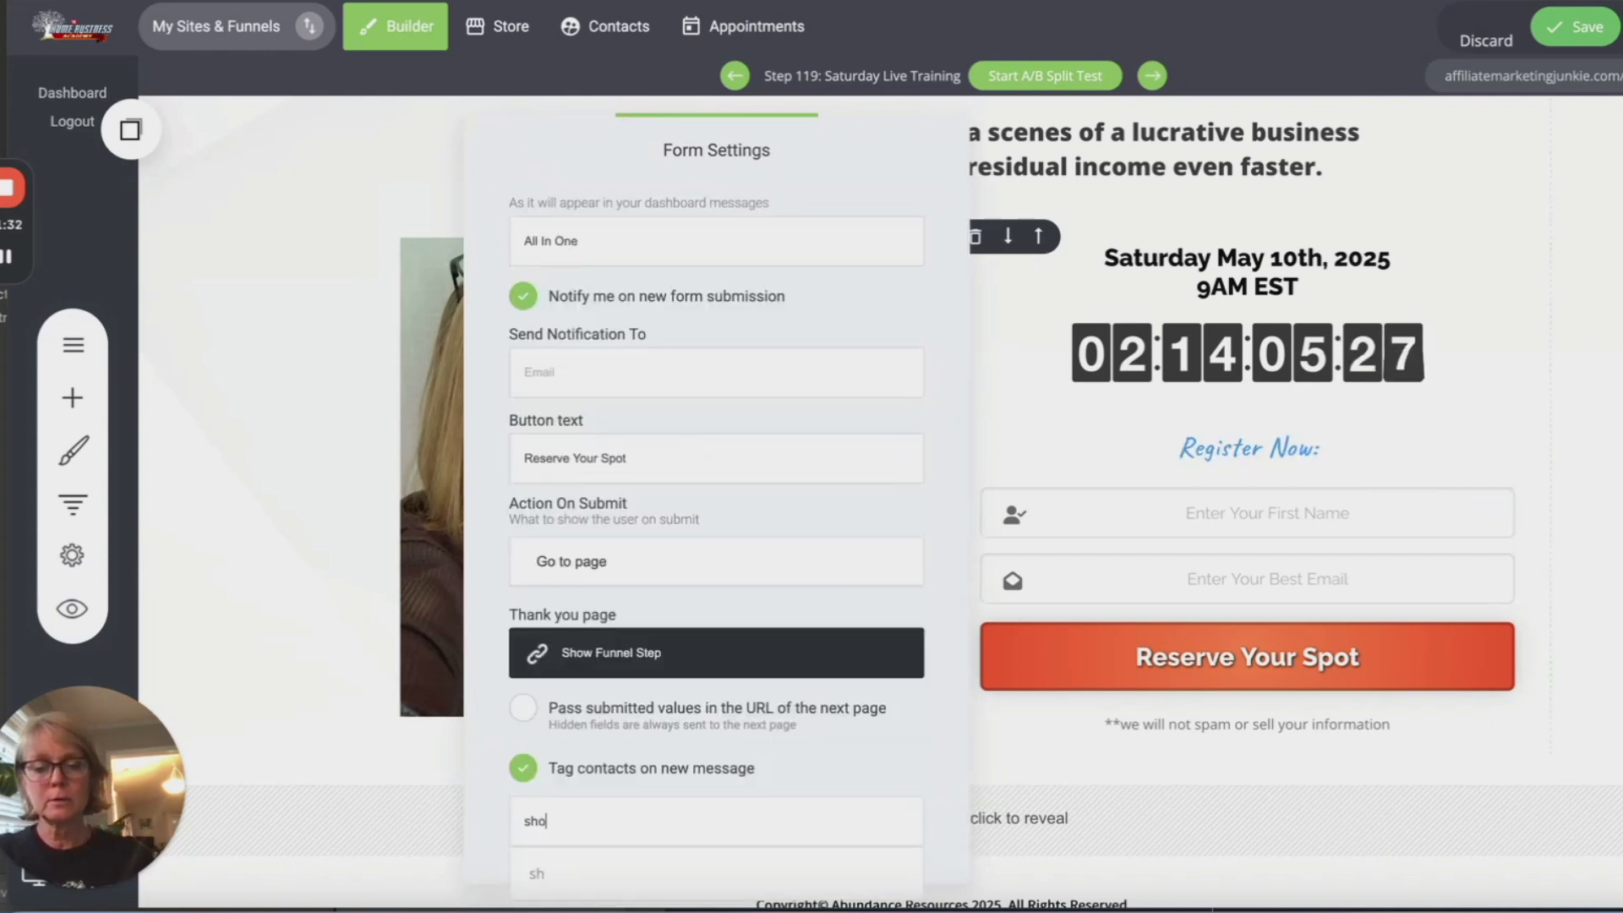
pyautogui.write('rtc')
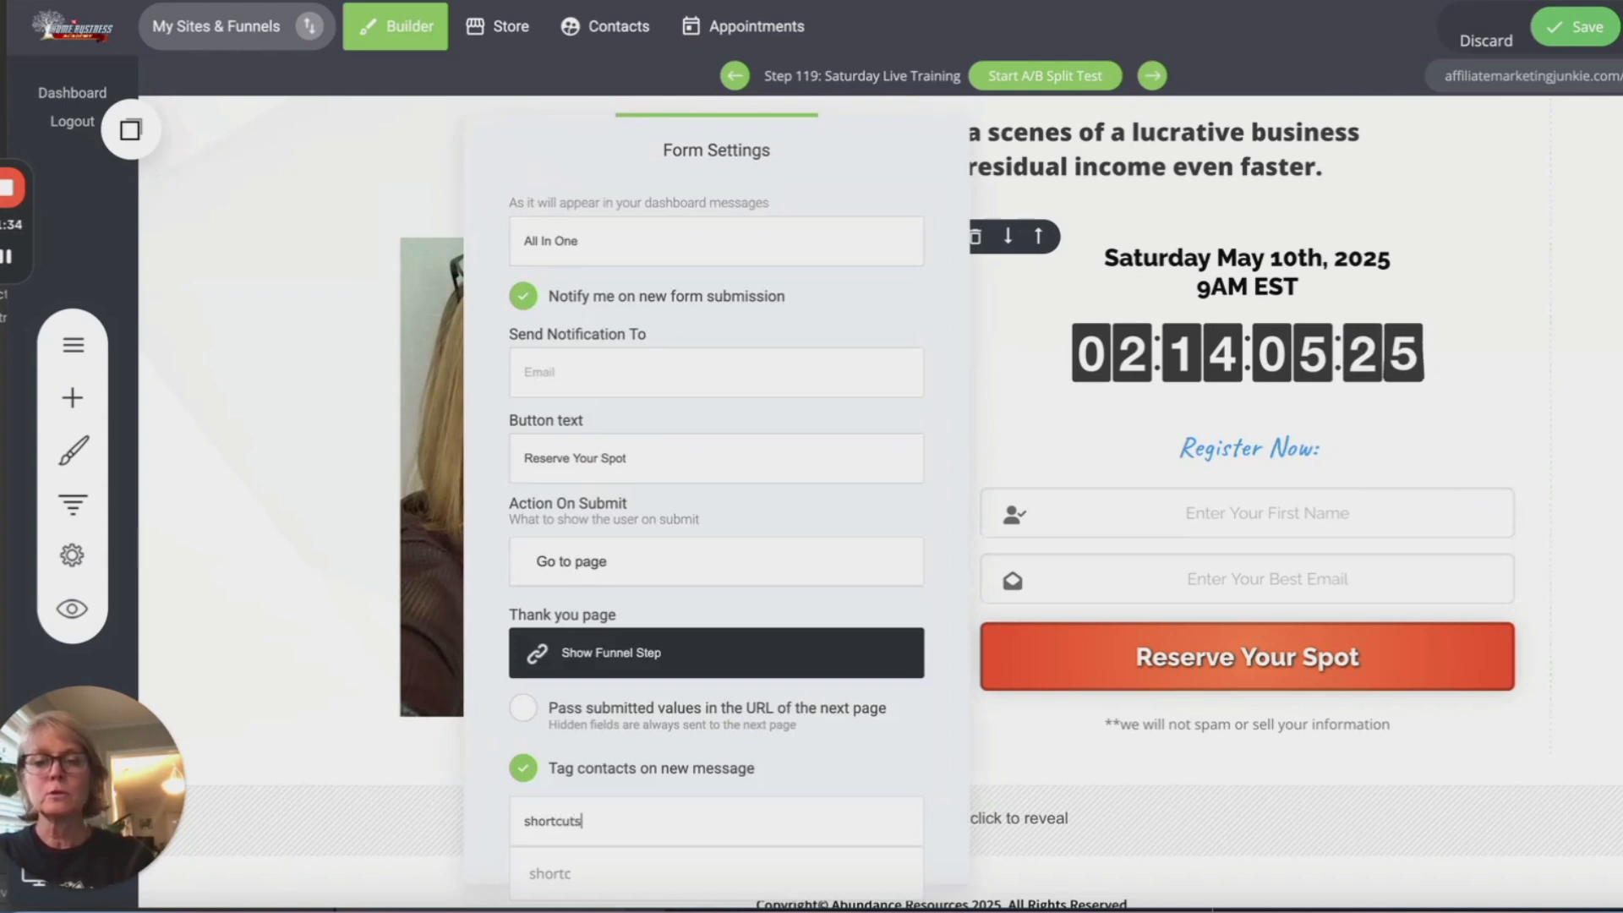
pyautogui.write('uts')
pyautogui.press('Return')
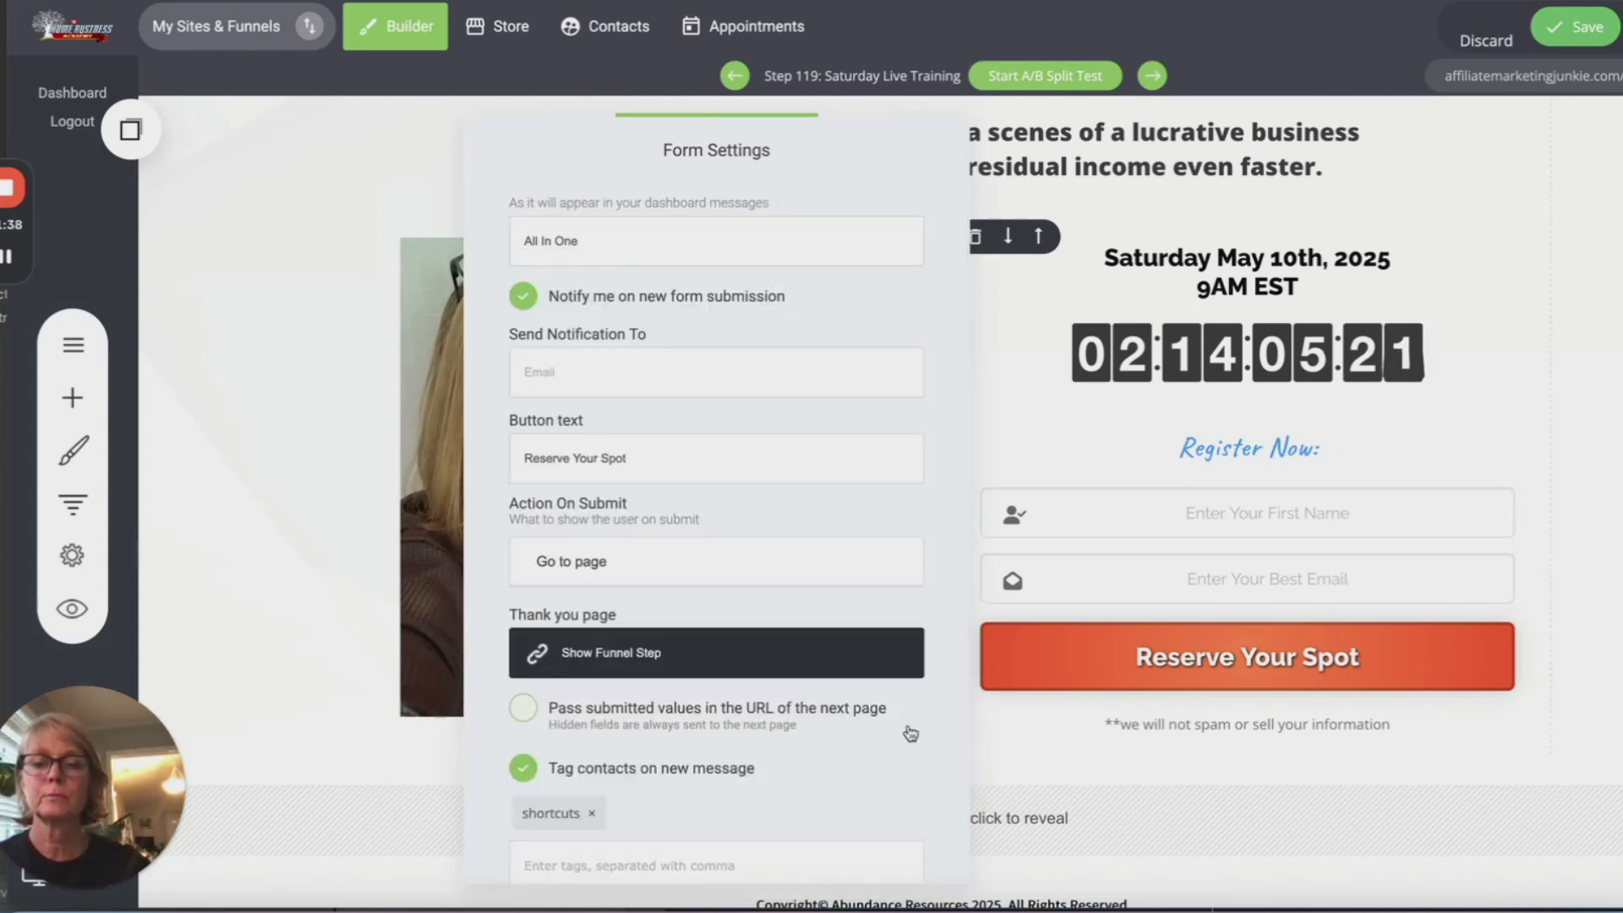
pyautogui.scroll(-2, 905, 732)
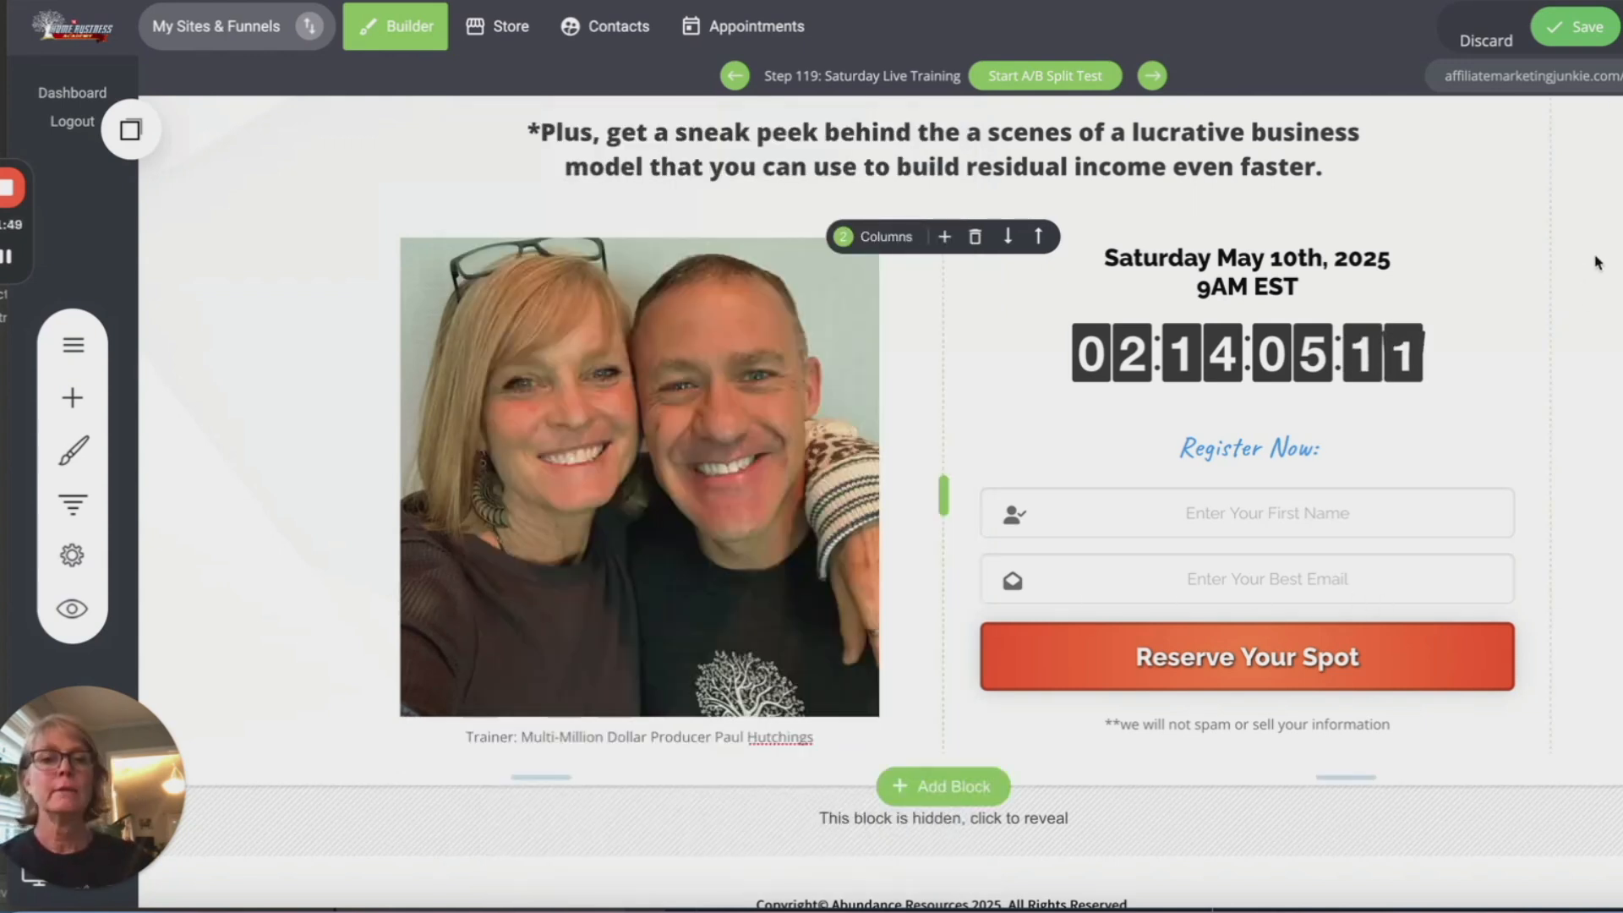
pyautogui.click(1572, 34)
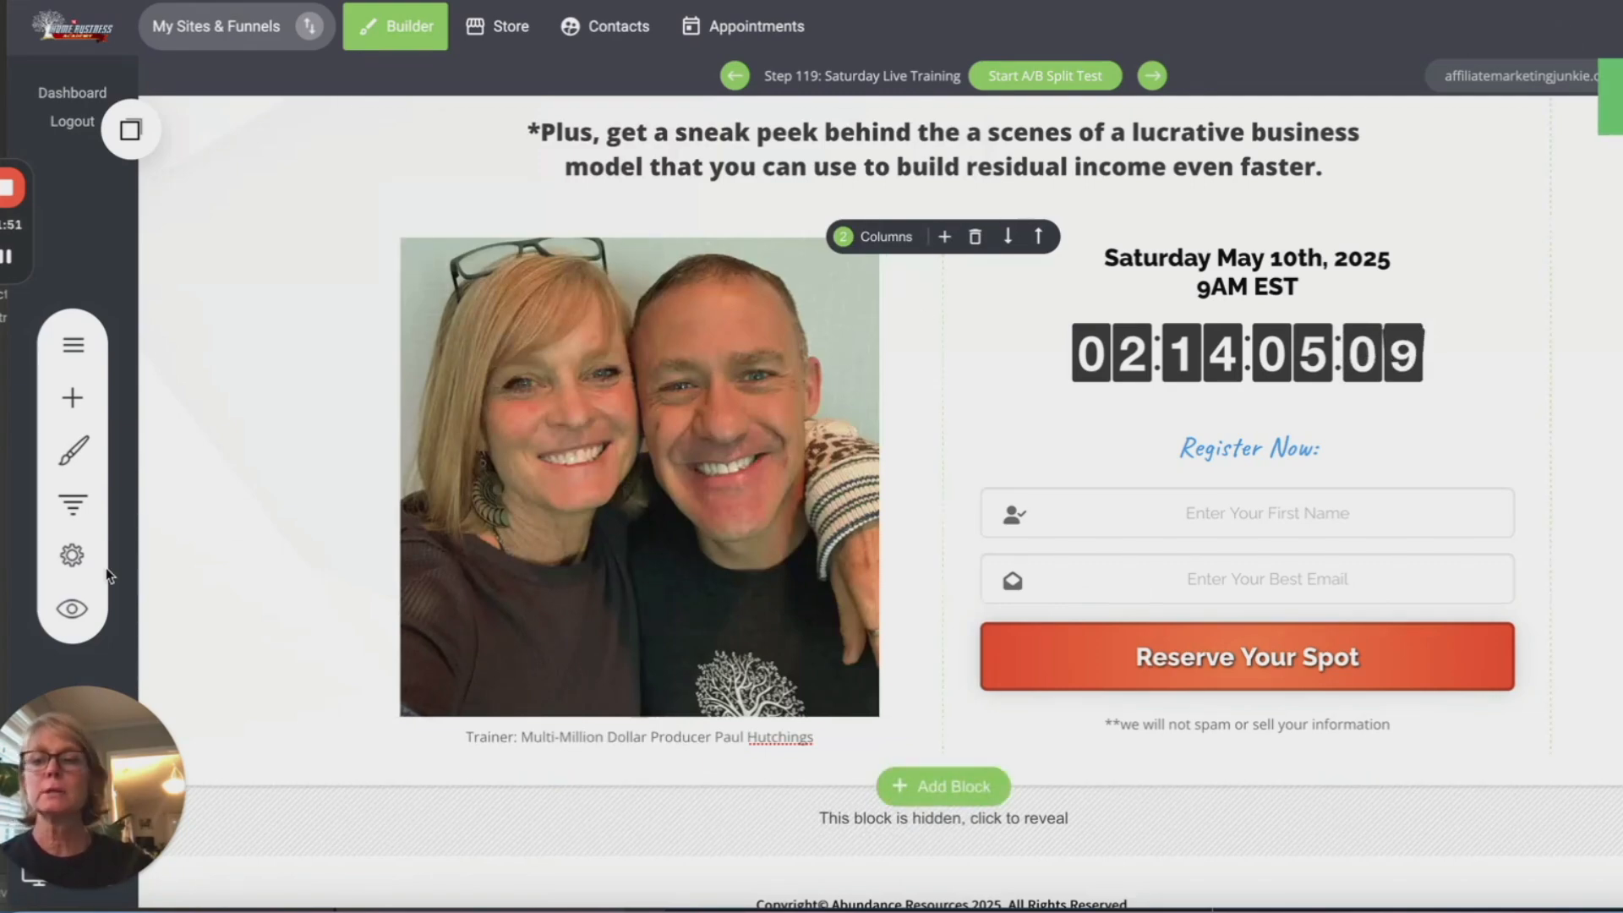
# Step: Preview the Saturday Live Training landing page and scroll through it
pyautogui.click(70, 610)
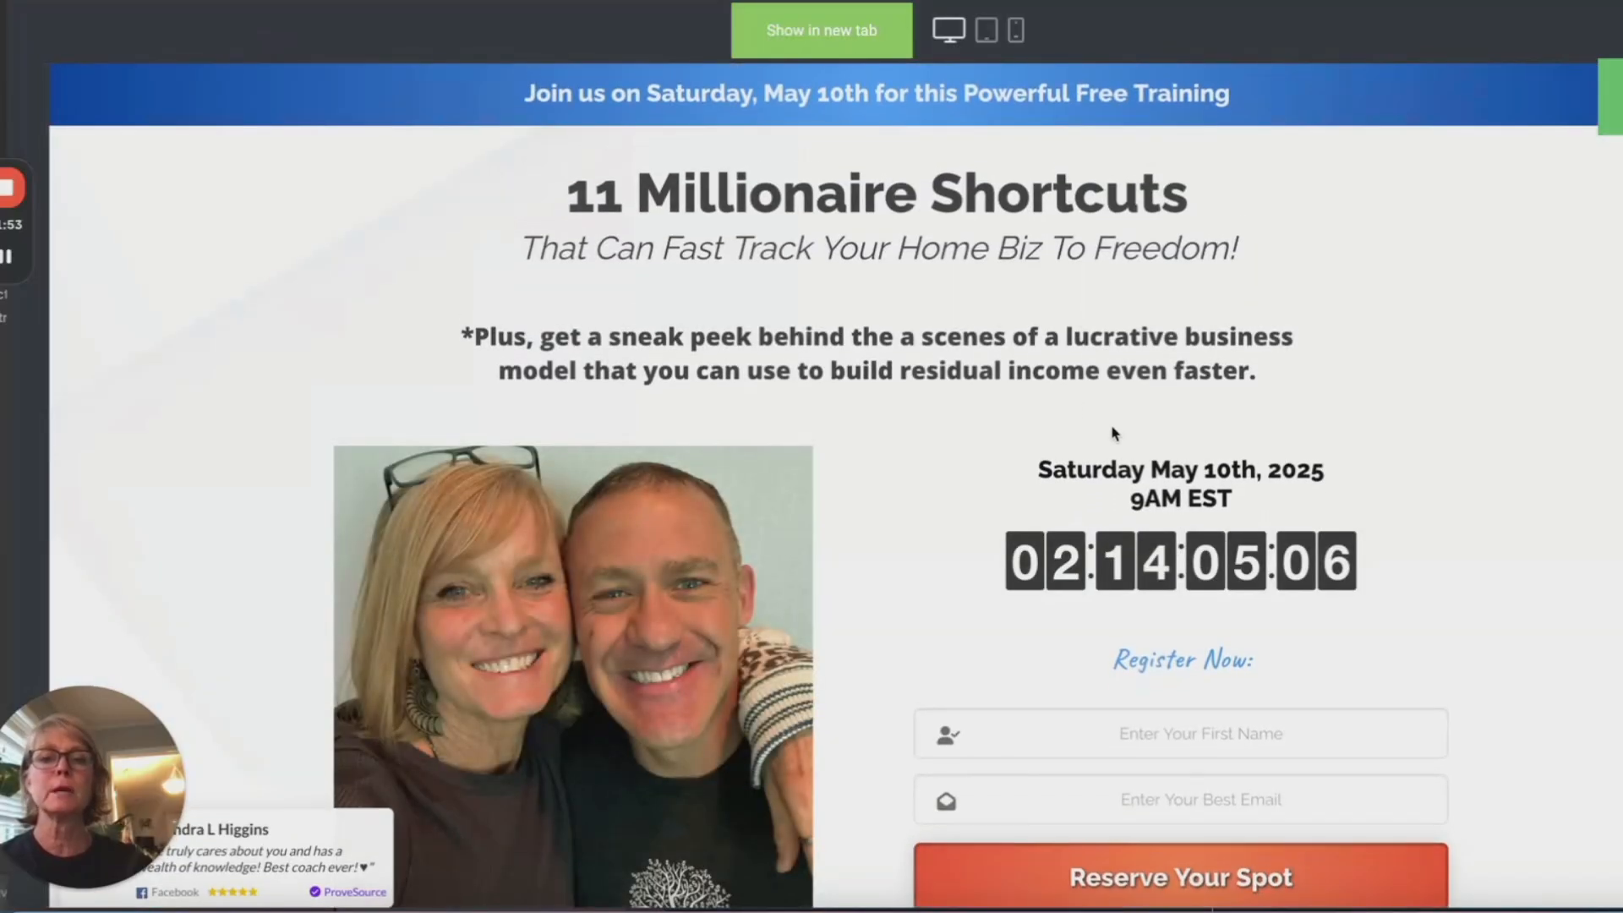
pyautogui.scroll(-1, 1583, 508)
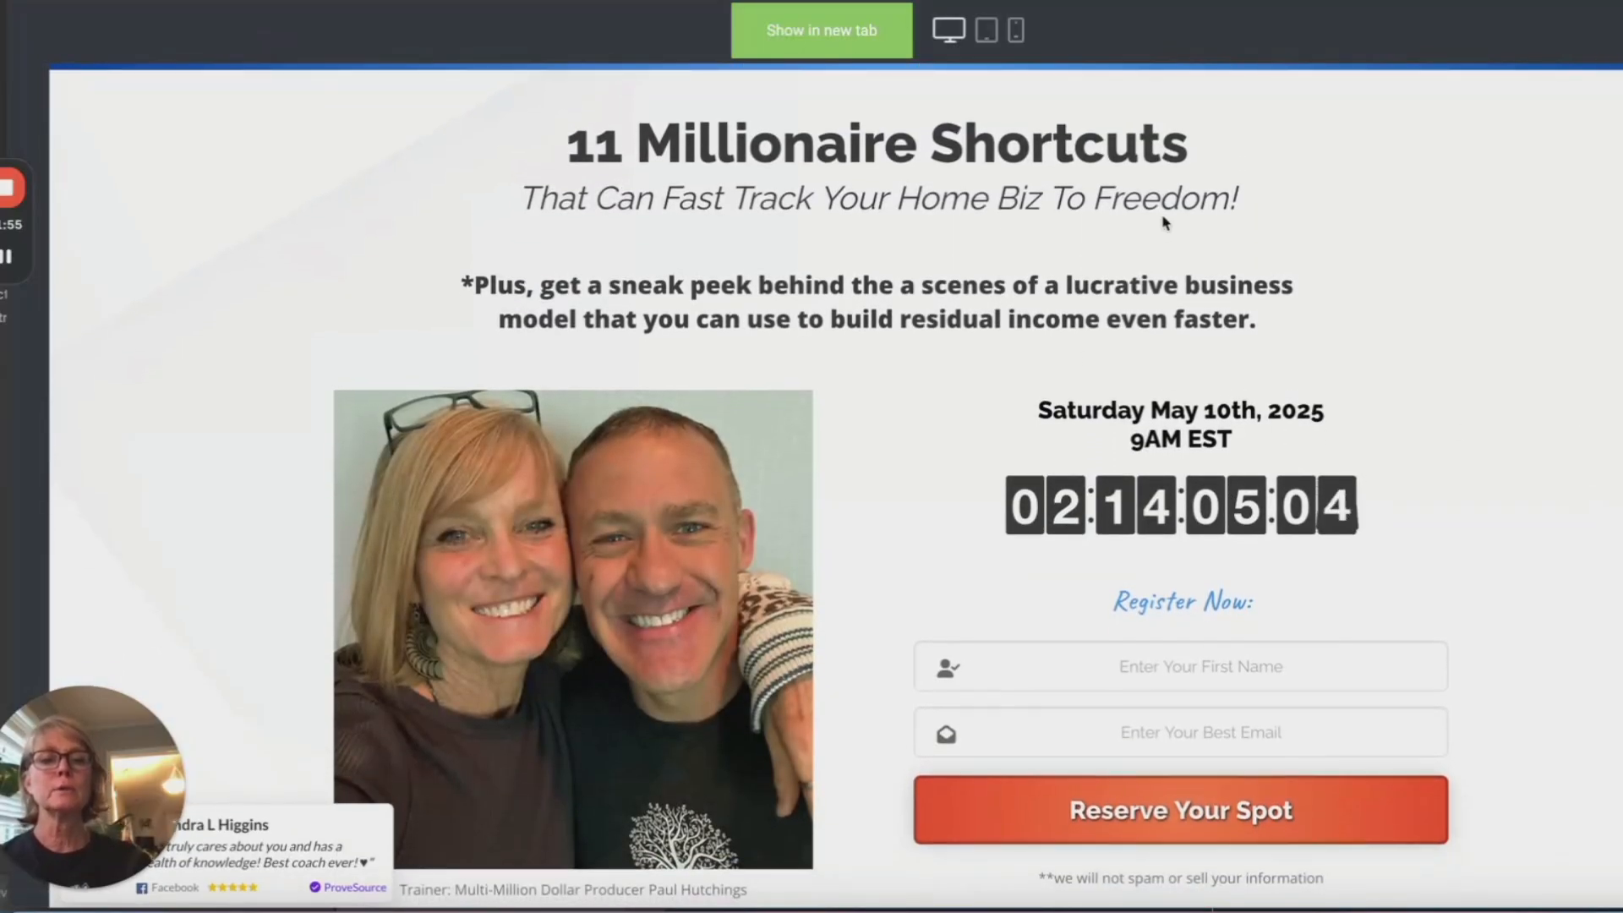
pyautogui.scroll(-2, 696, 589)
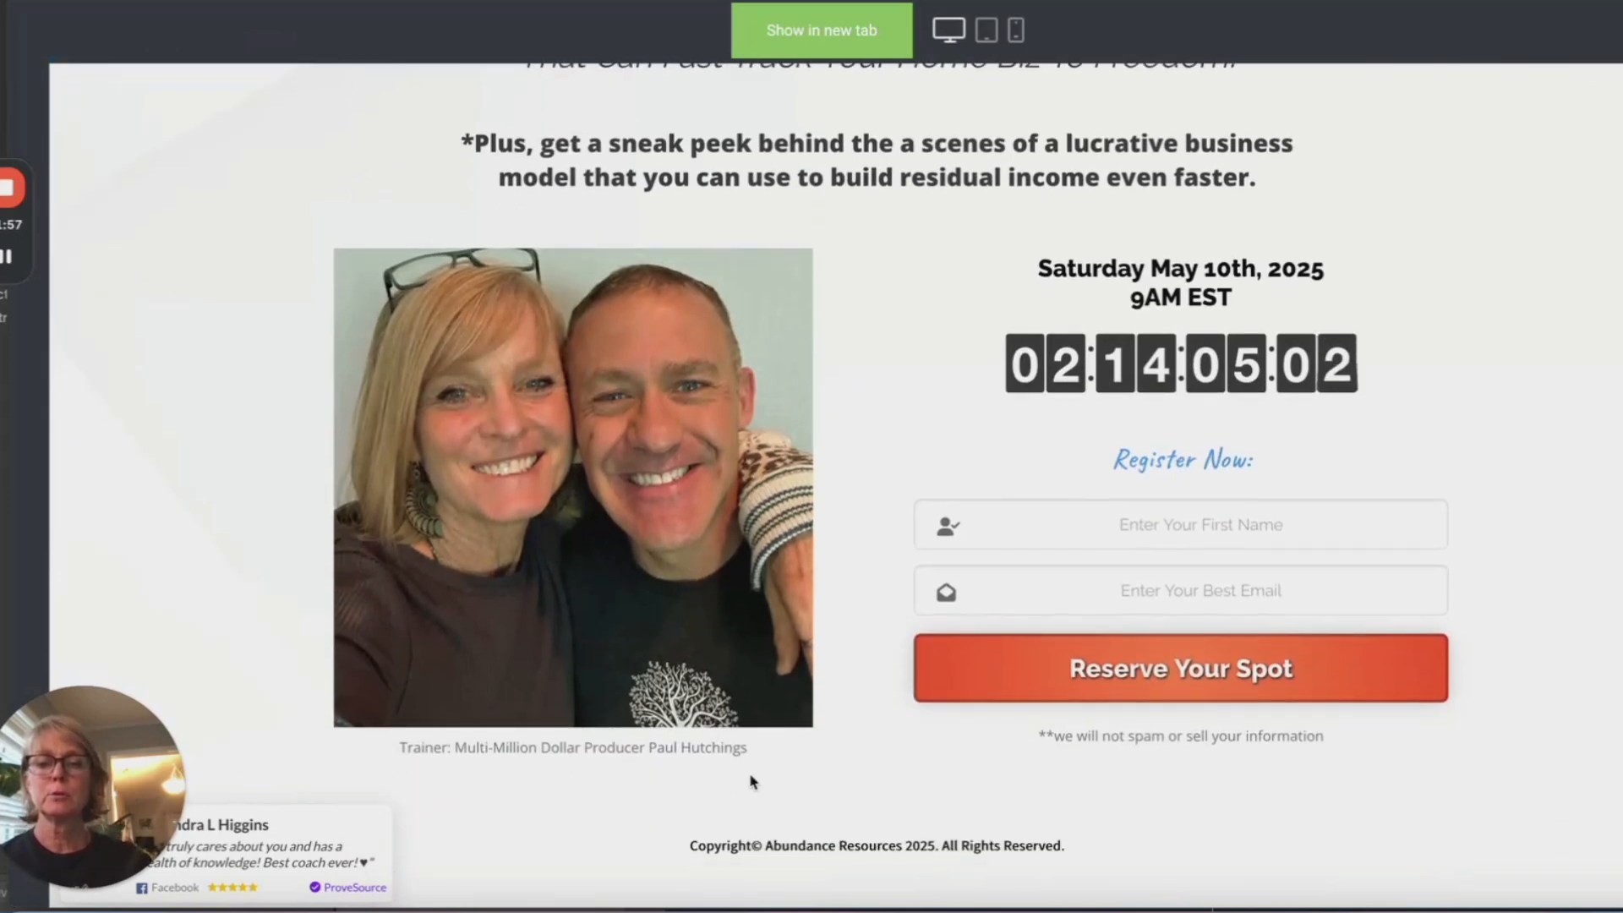
pyautogui.scroll(3, 656, 742)
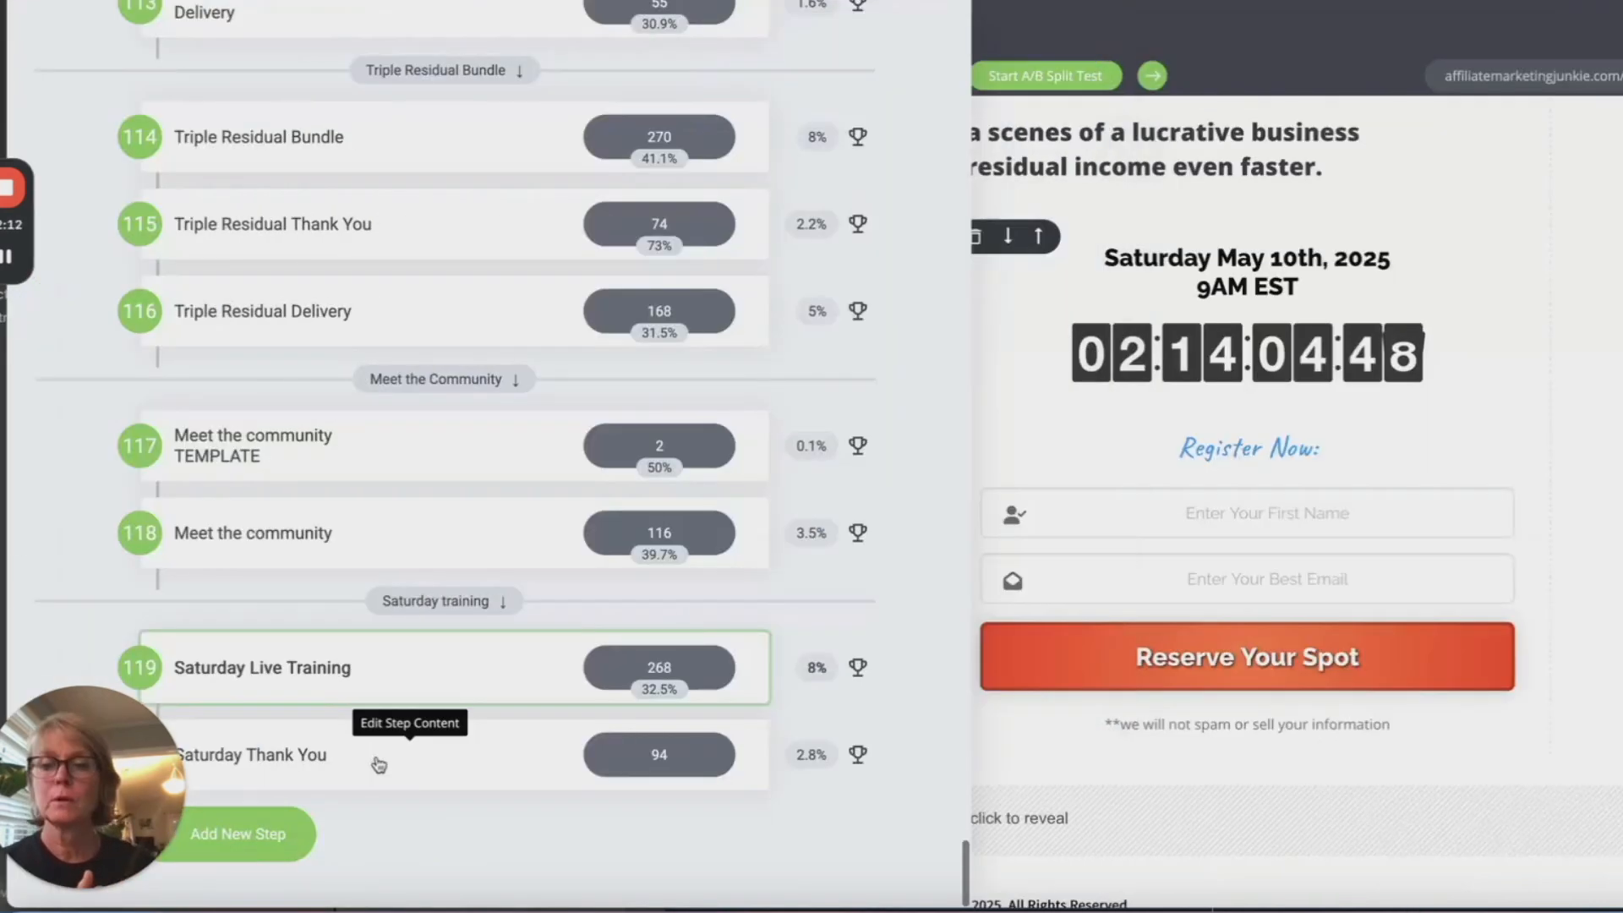
# Step: Open the Saturday Thank You page (step 120) and scroll through it
pyautogui.click(372, 761)
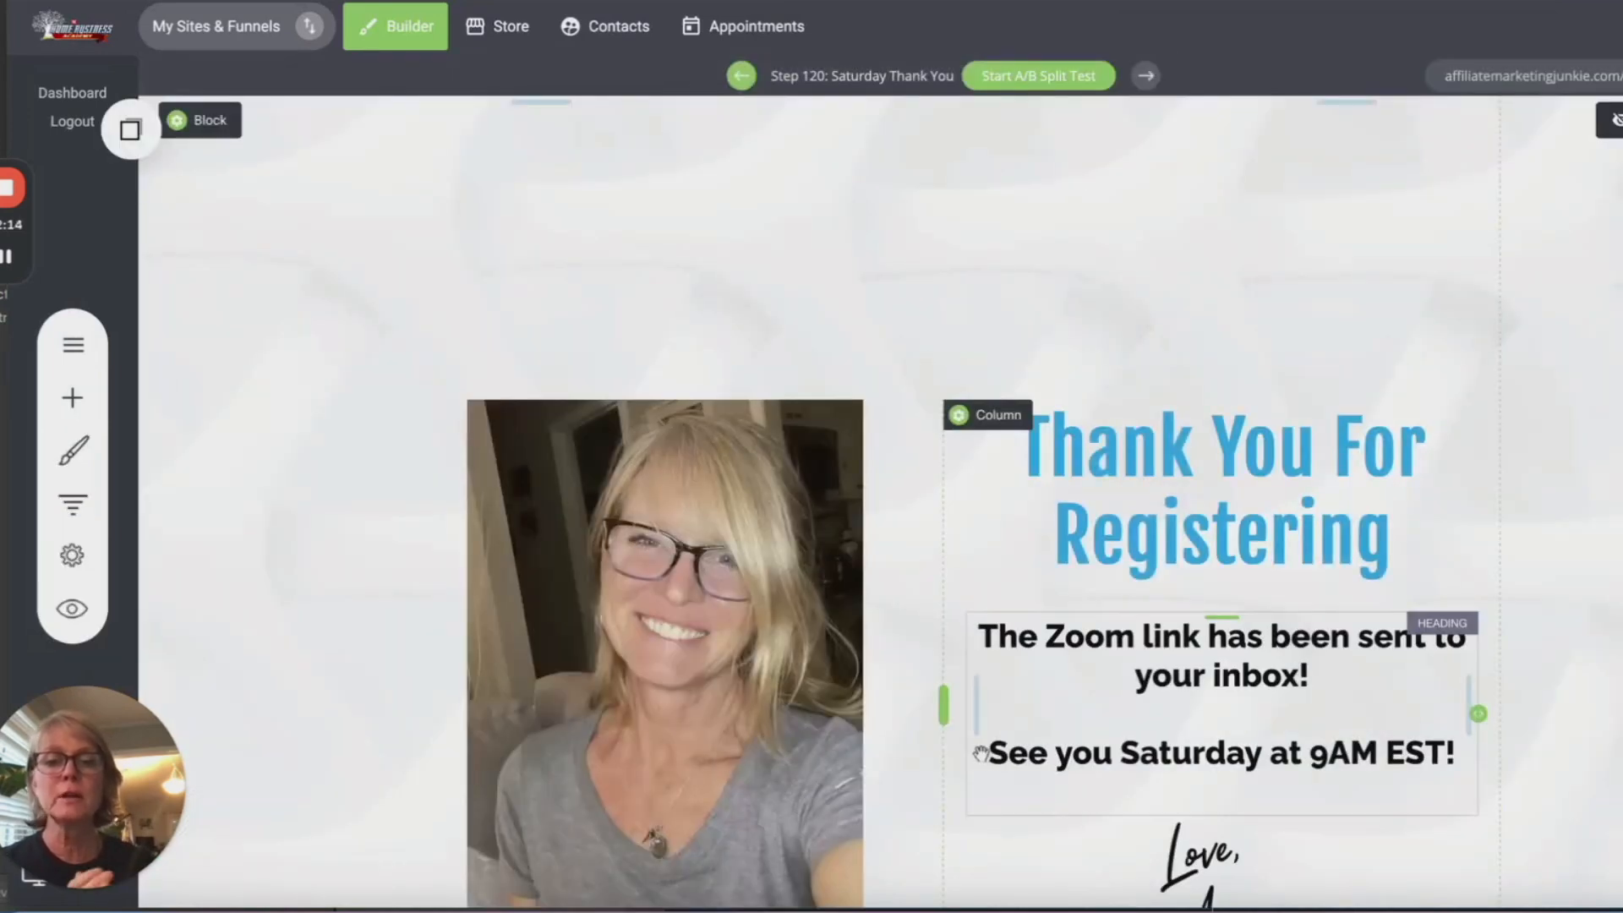
pyautogui.scroll(-3, 1151, 789)
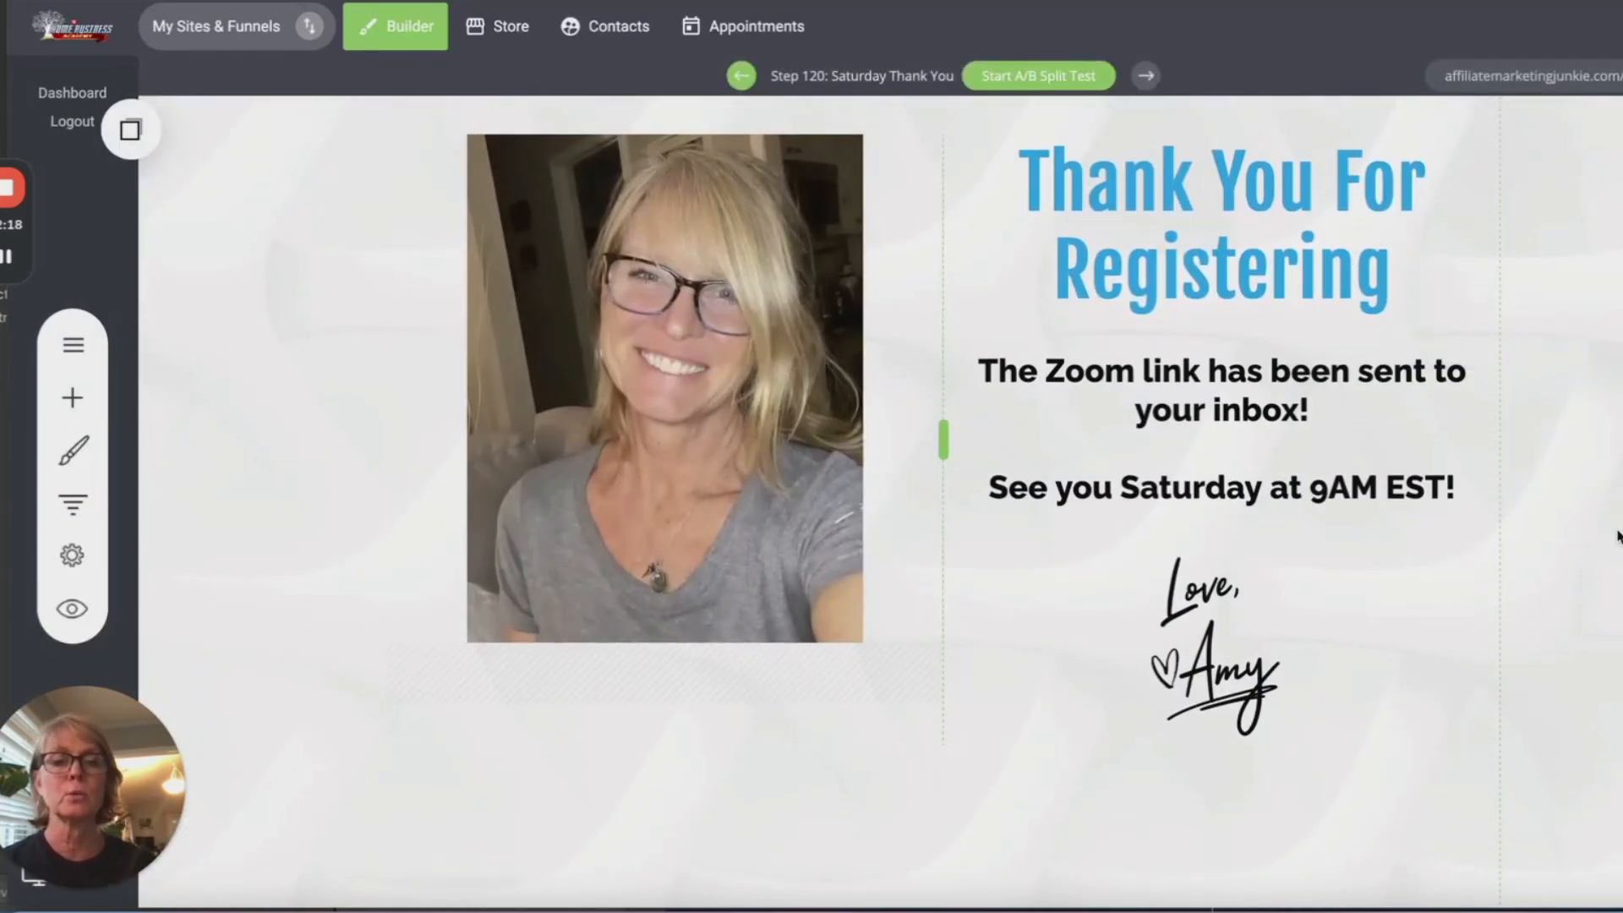
pyautogui.scroll(1, 1611, 551)
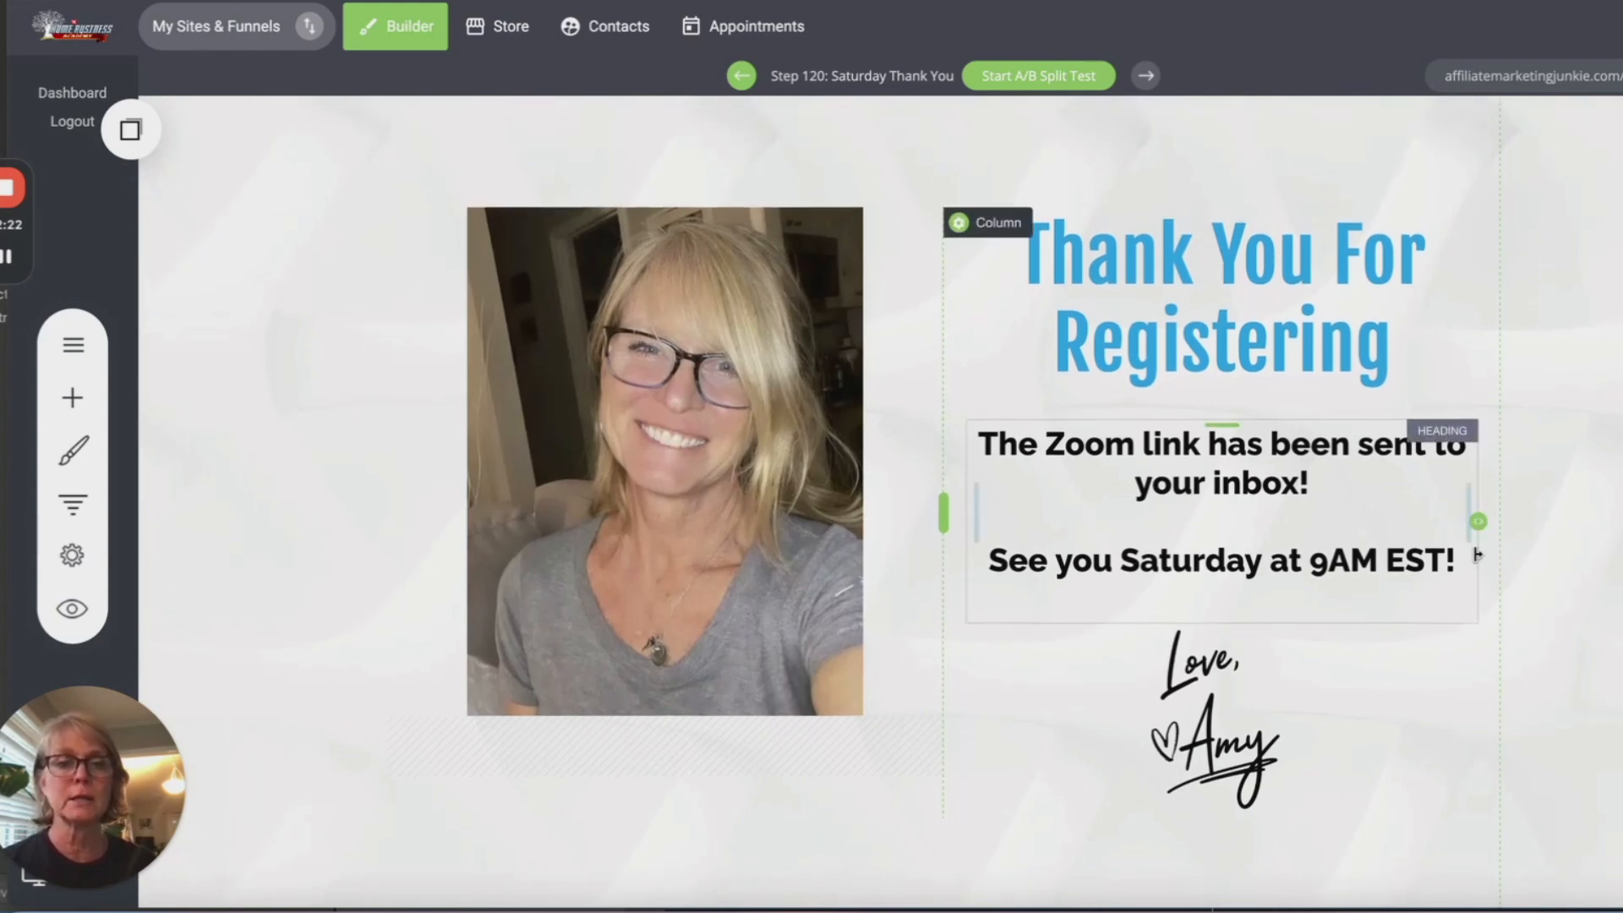
pyautogui.scroll(1, 1479, 558)
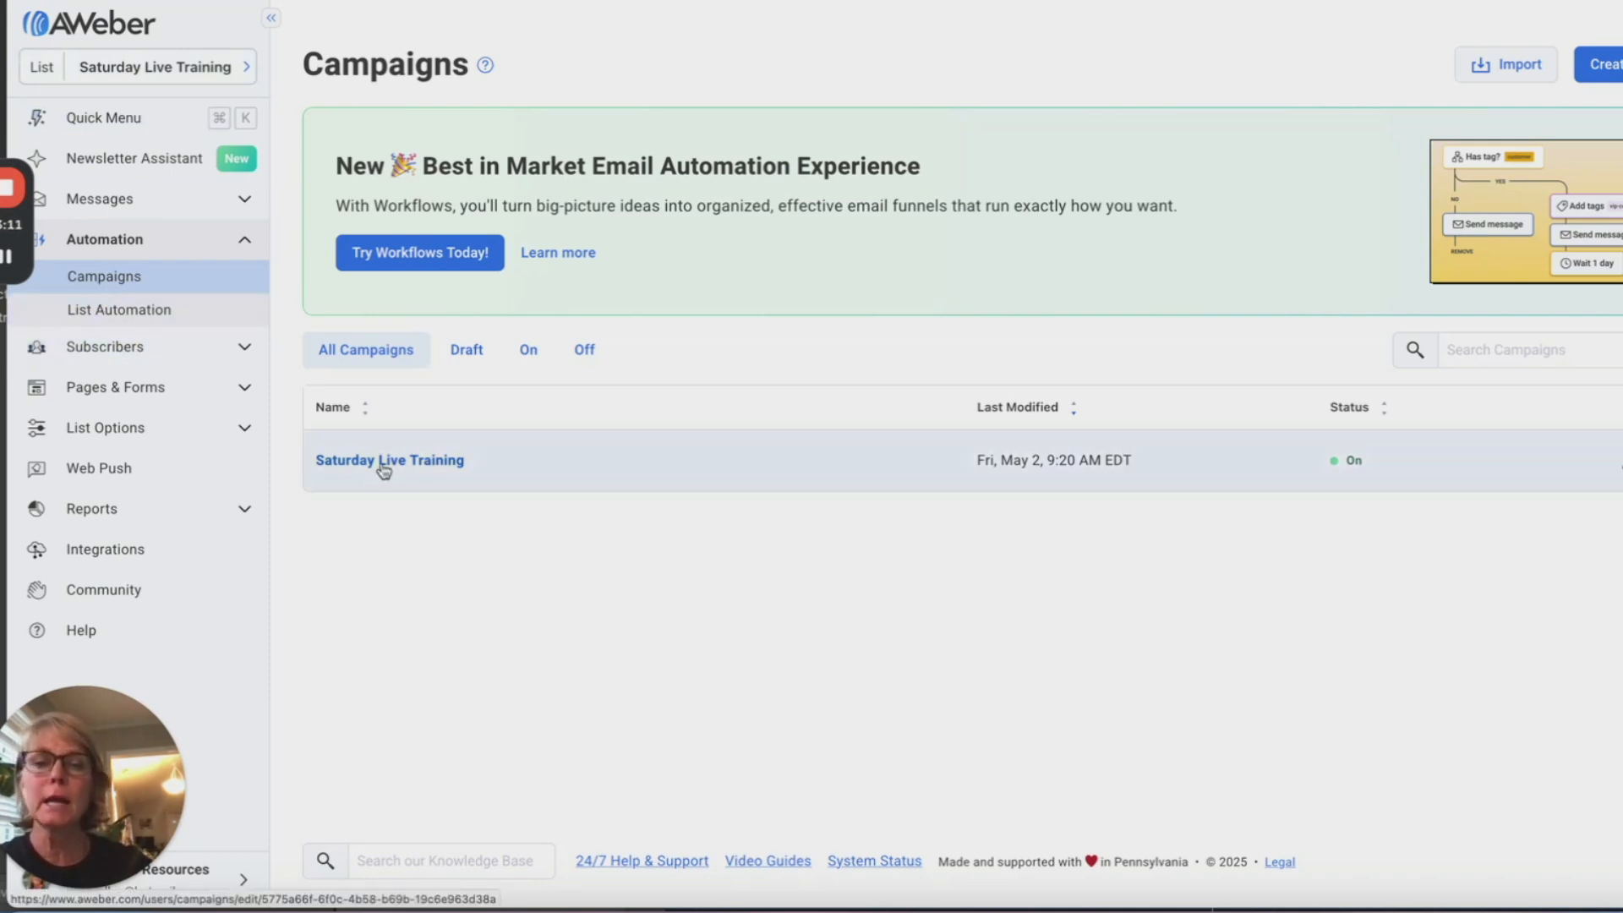
# Step: Open the Saturday Live Training campaign's confirmation email, still announcing May 3rd, in the message editor
pyautogui.click(409, 460)
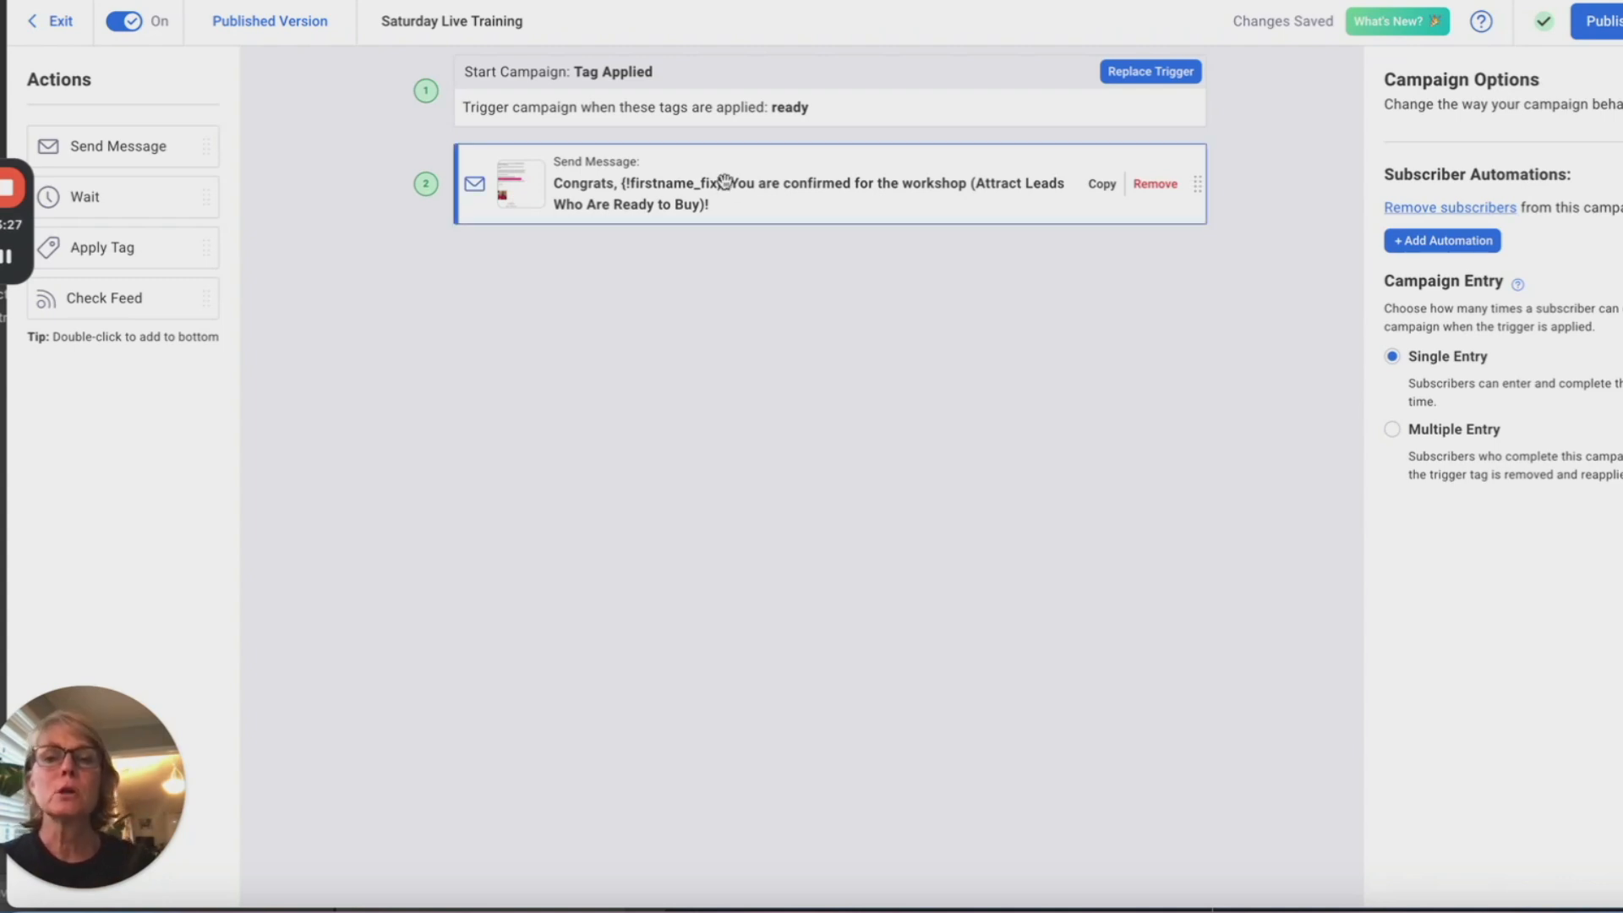
pyautogui.click(765, 193)
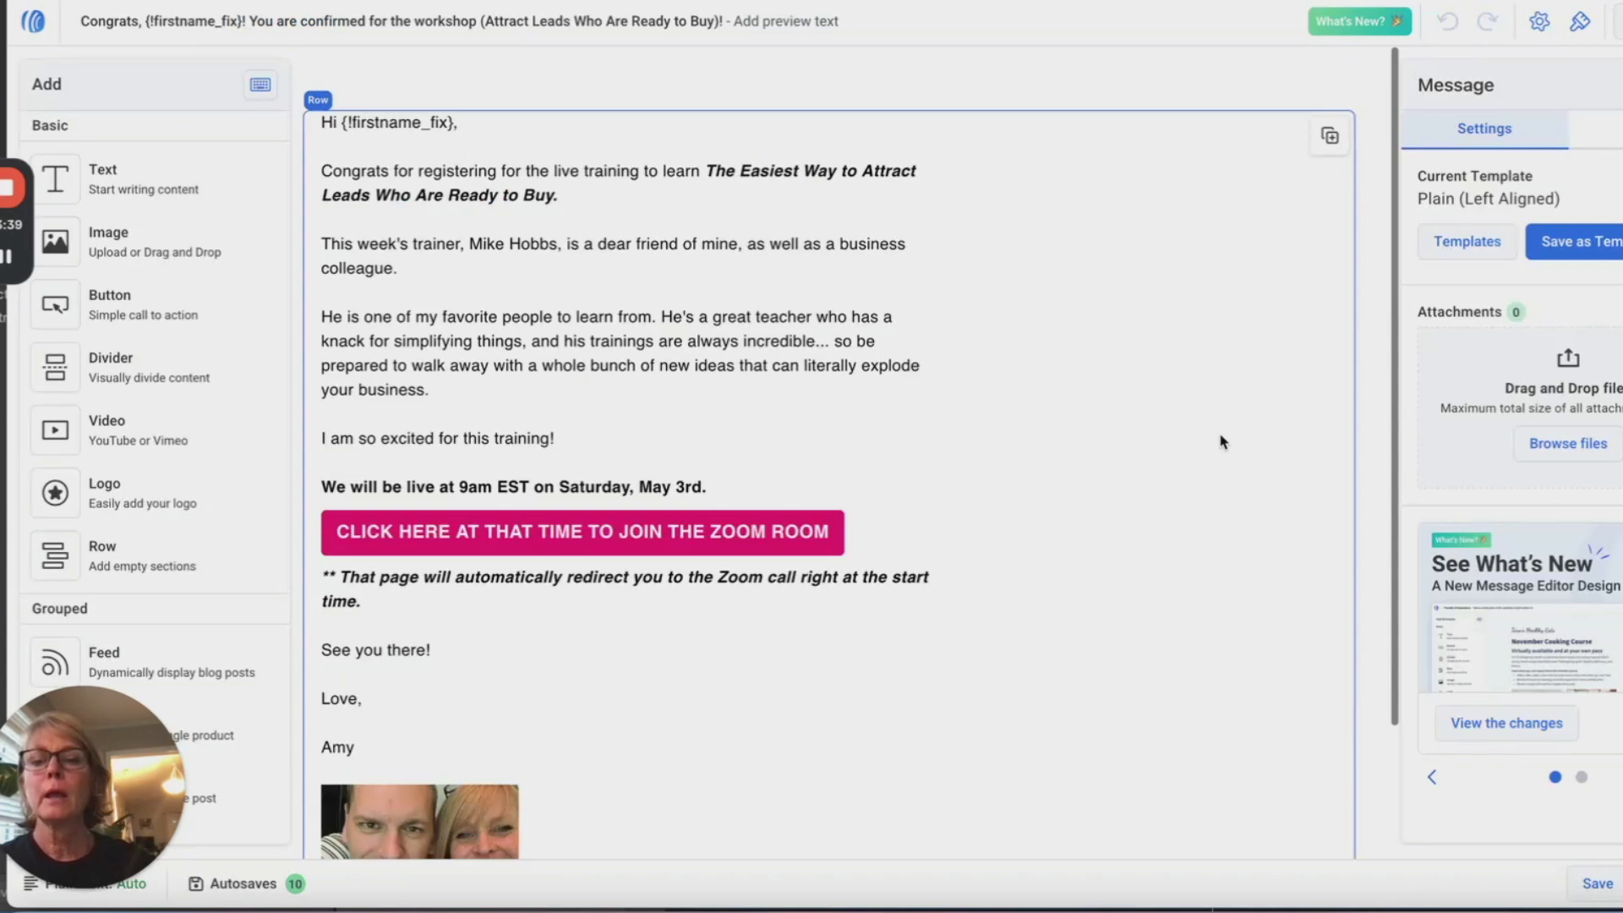
pyautogui.scroll(-2, 1179, 390)
pyautogui.scroll(2, 1179, 391)
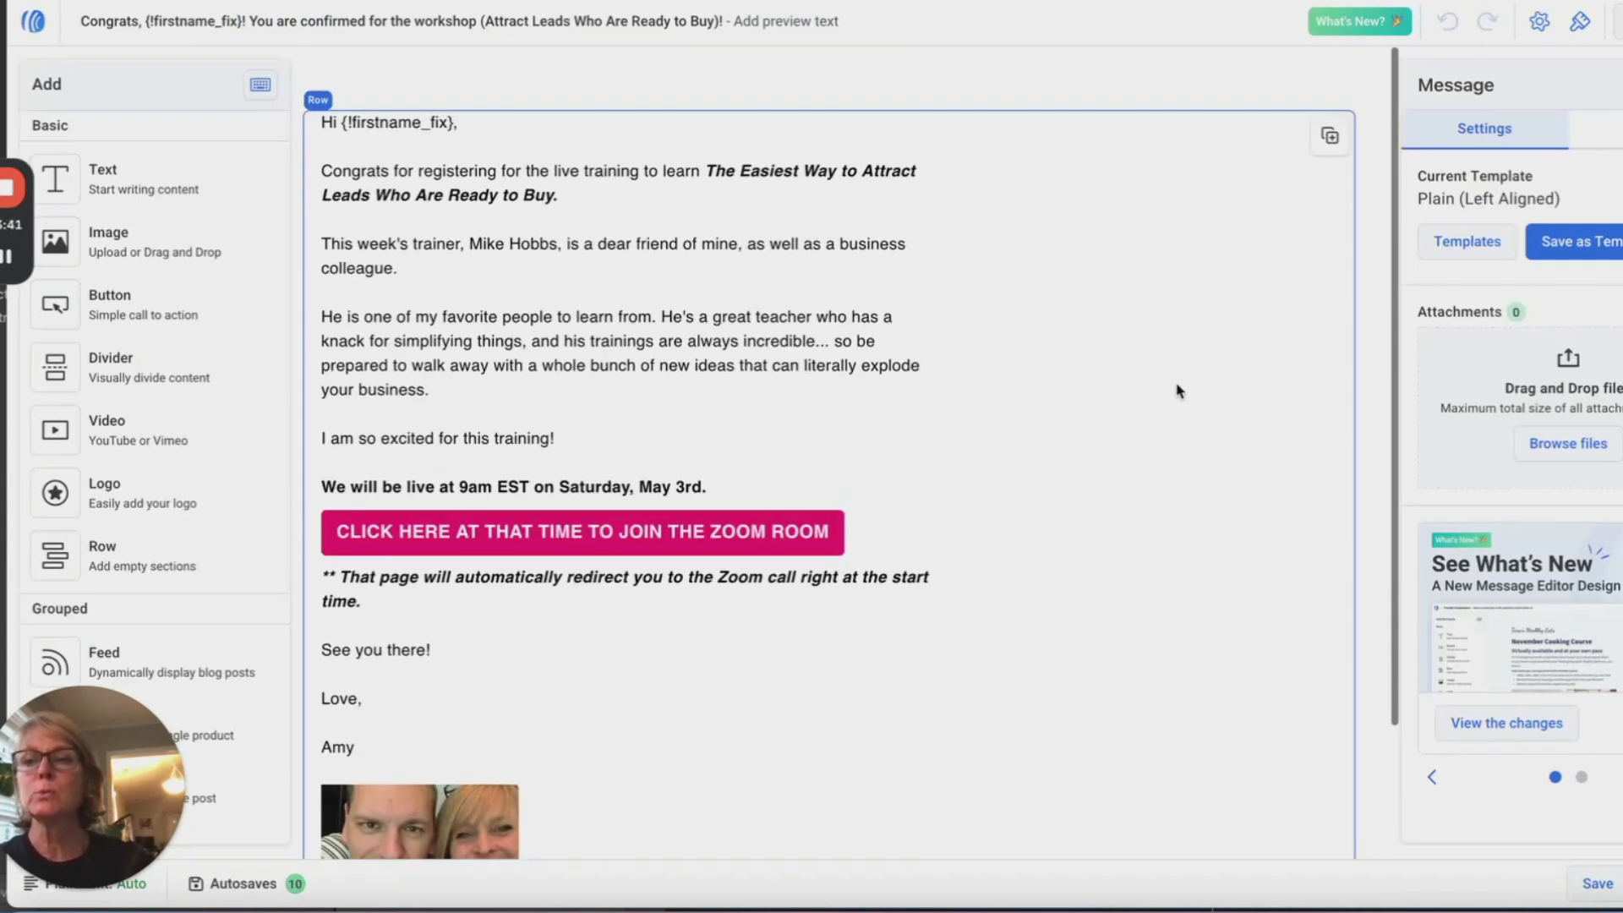
# Step: Replace 'Attract Leads Who Are Ready to Buy' in the email subject with '11 Millionaire Shortcuts'
pyautogui.click(376, 24)
pyautogui.click(376, 25)
pyautogui.click(376, 25)
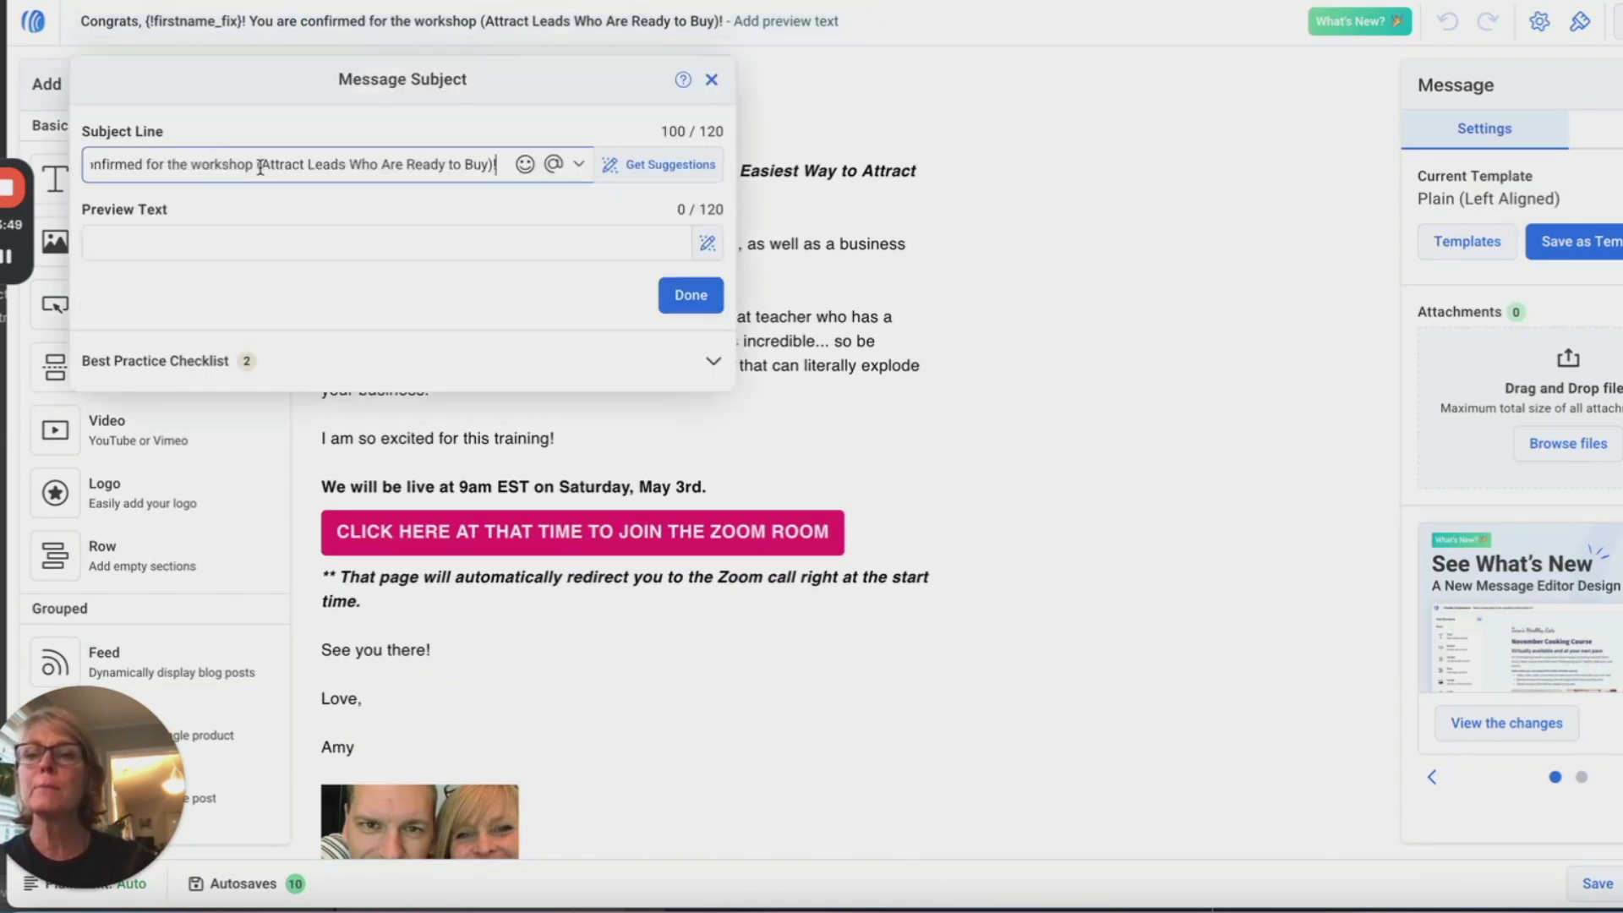
pyautogui.moveTo(260, 167); pyautogui.dragTo(485, 165)
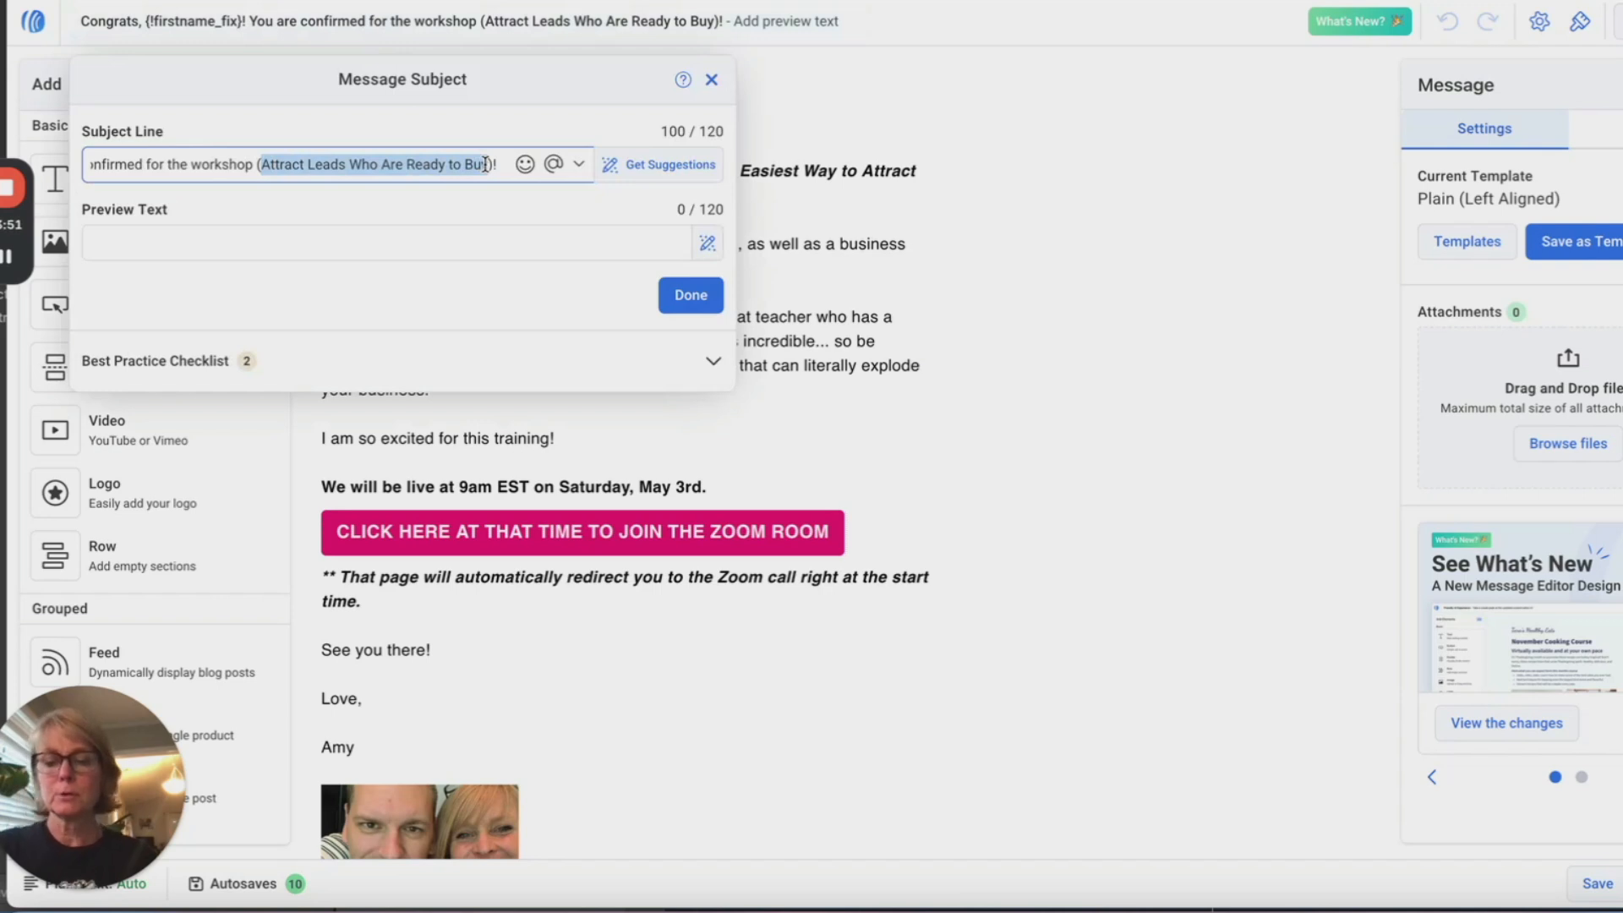
pyautogui.write('11 Mill')
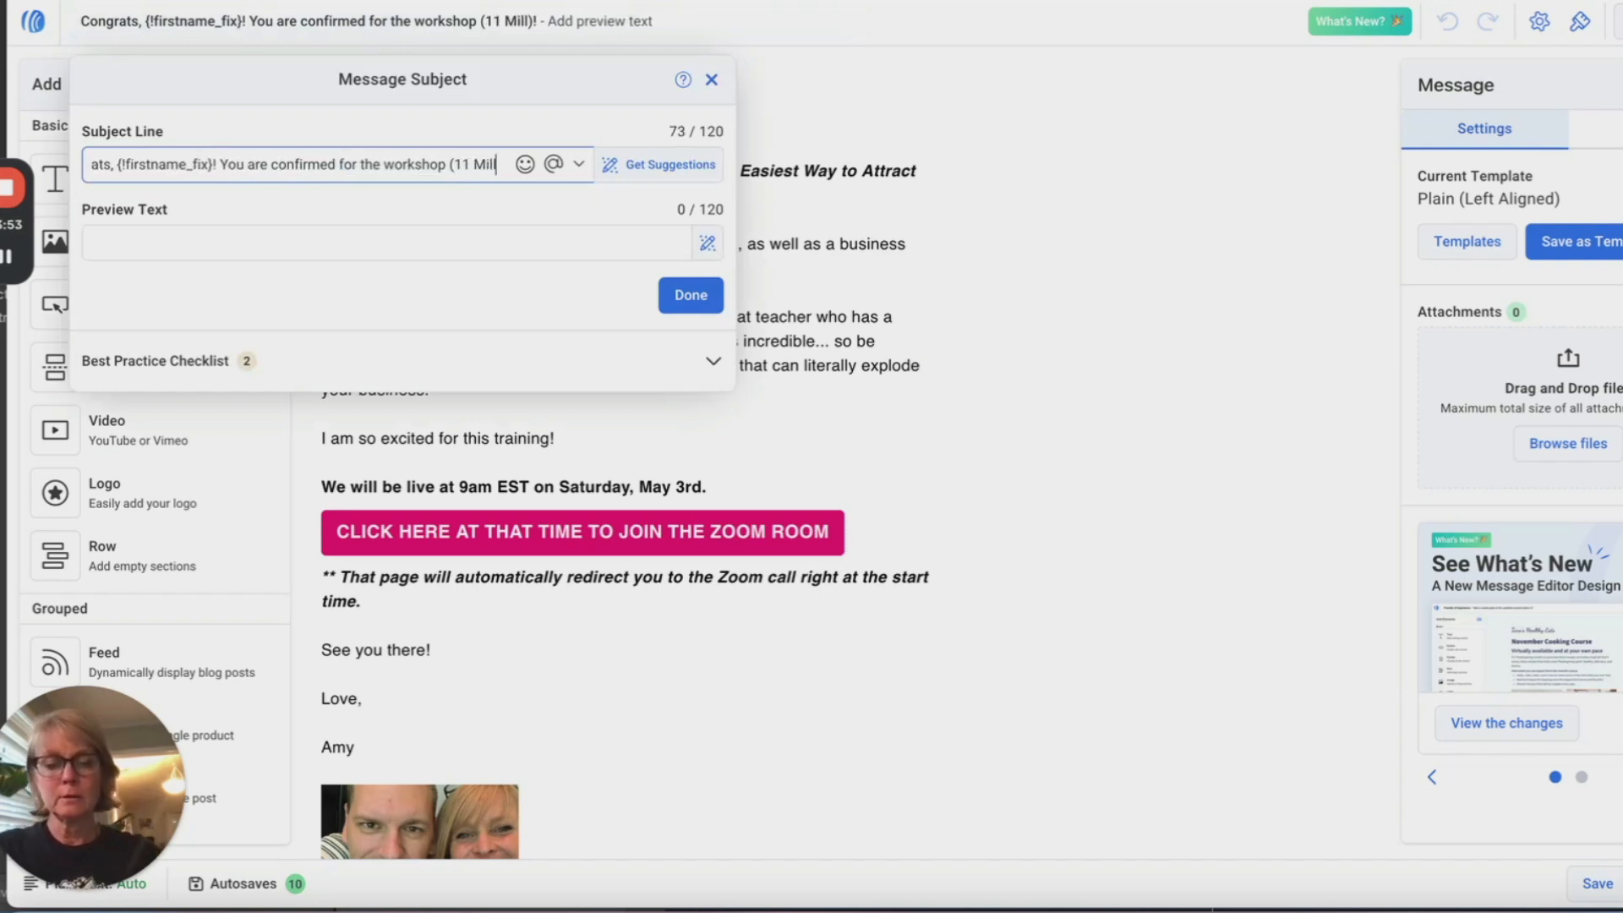
pyautogui.write('ionaire S')
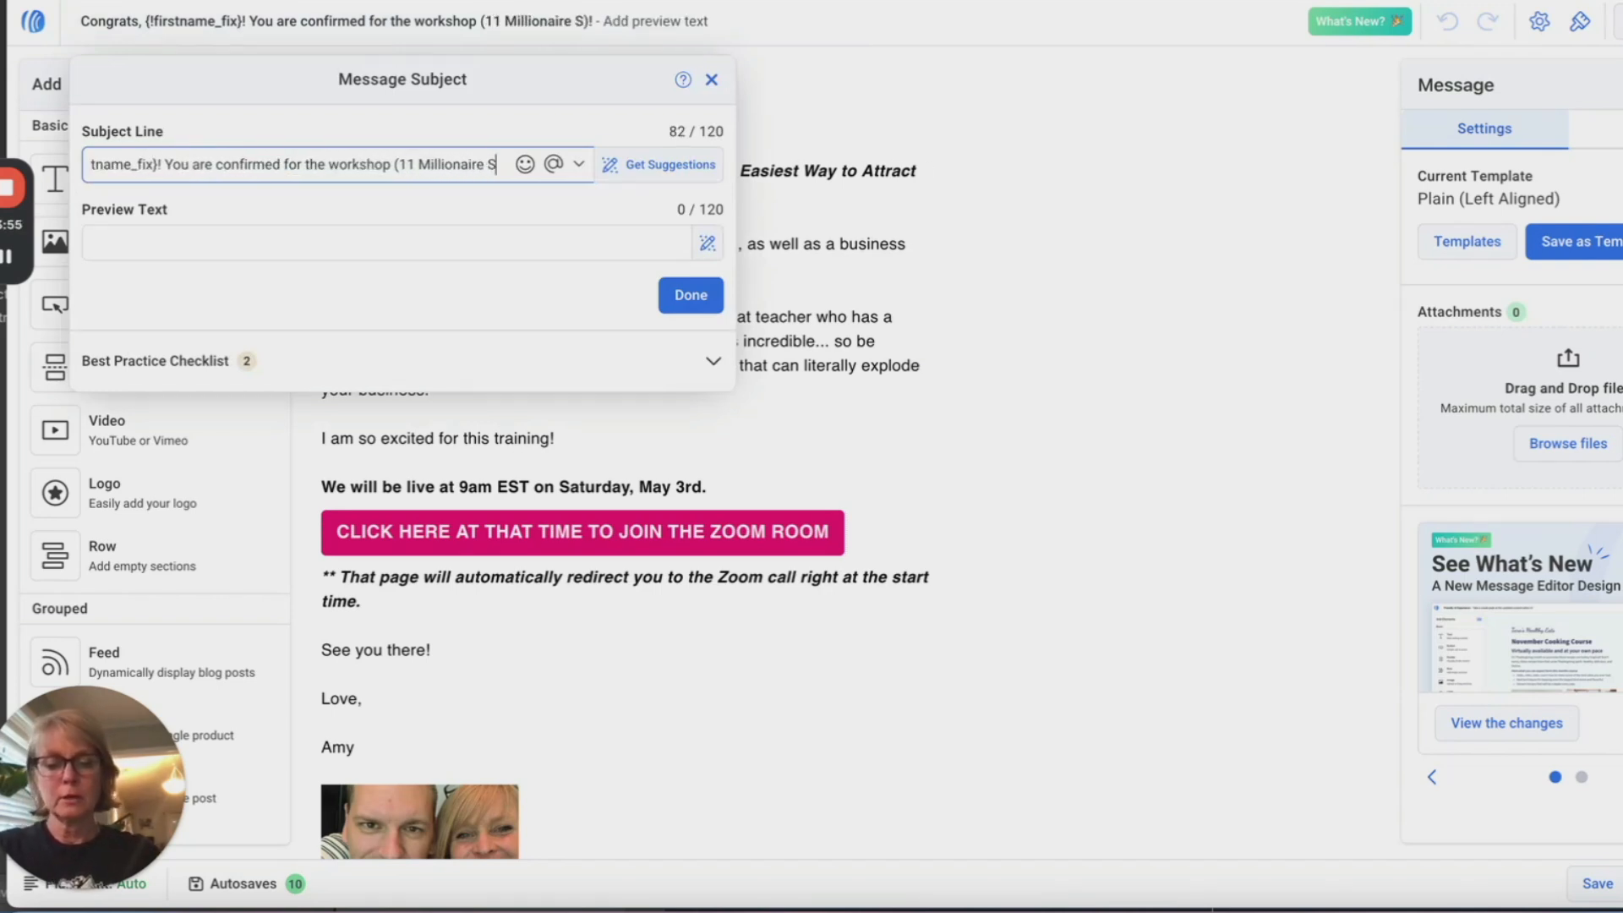
pyautogui.write('hortcuts')
pyautogui.press('Return')
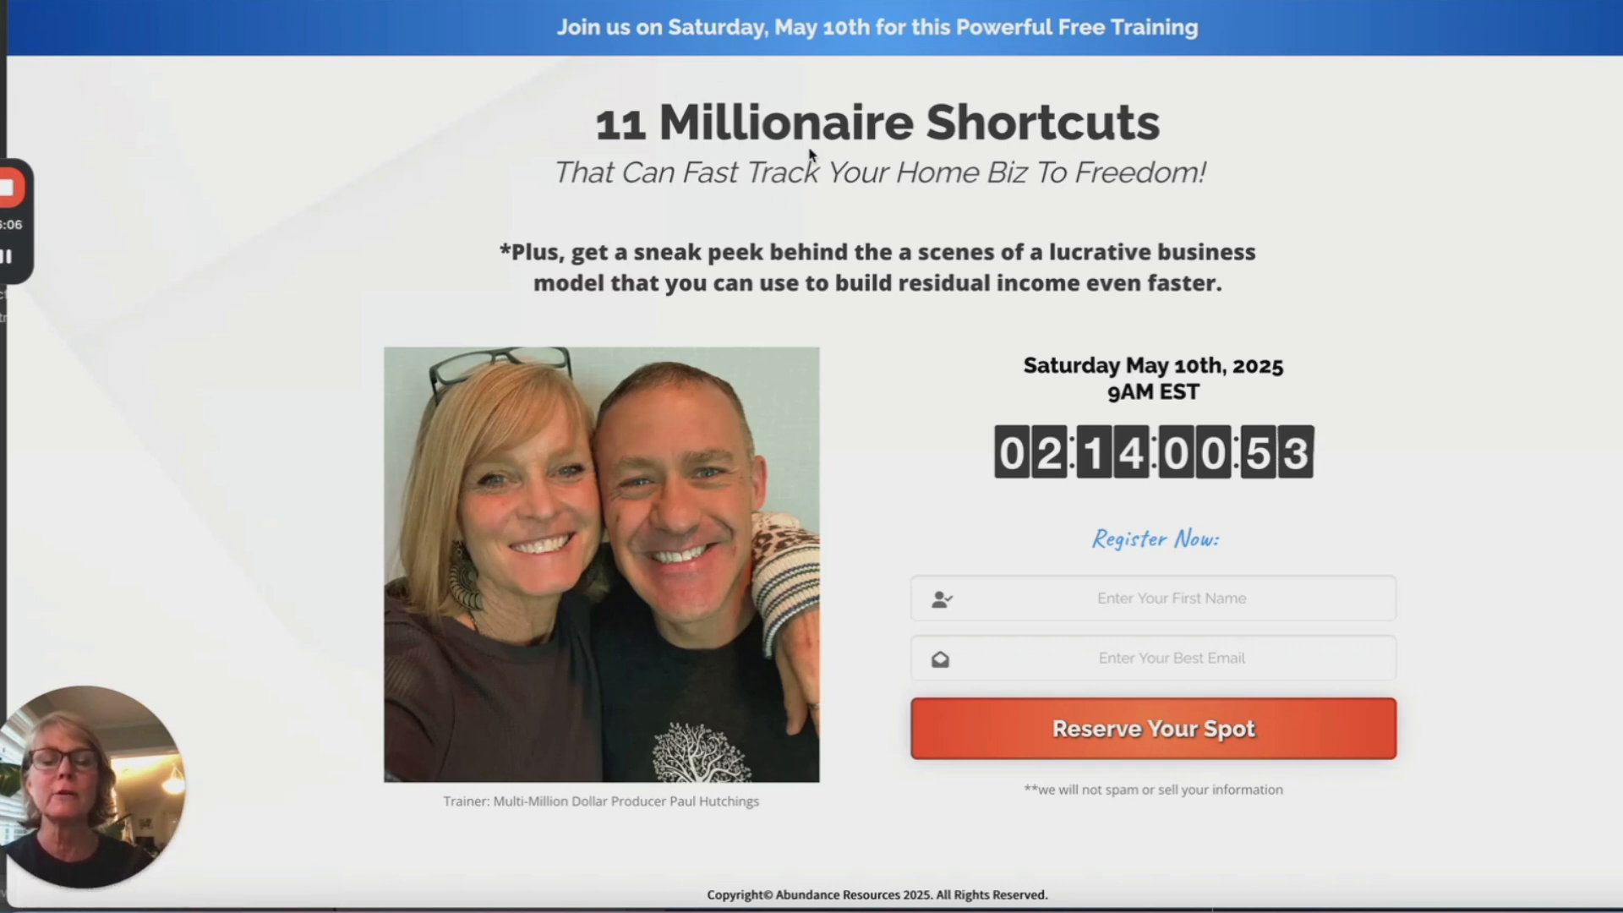
# Step: Paste the landing page's title and subtitle into the empty Editpad note and select both lines
pyautogui.moveTo(1212, 173); pyautogui.dragTo(583, 117)
pyautogui.hotkey('ctrl', 'c')
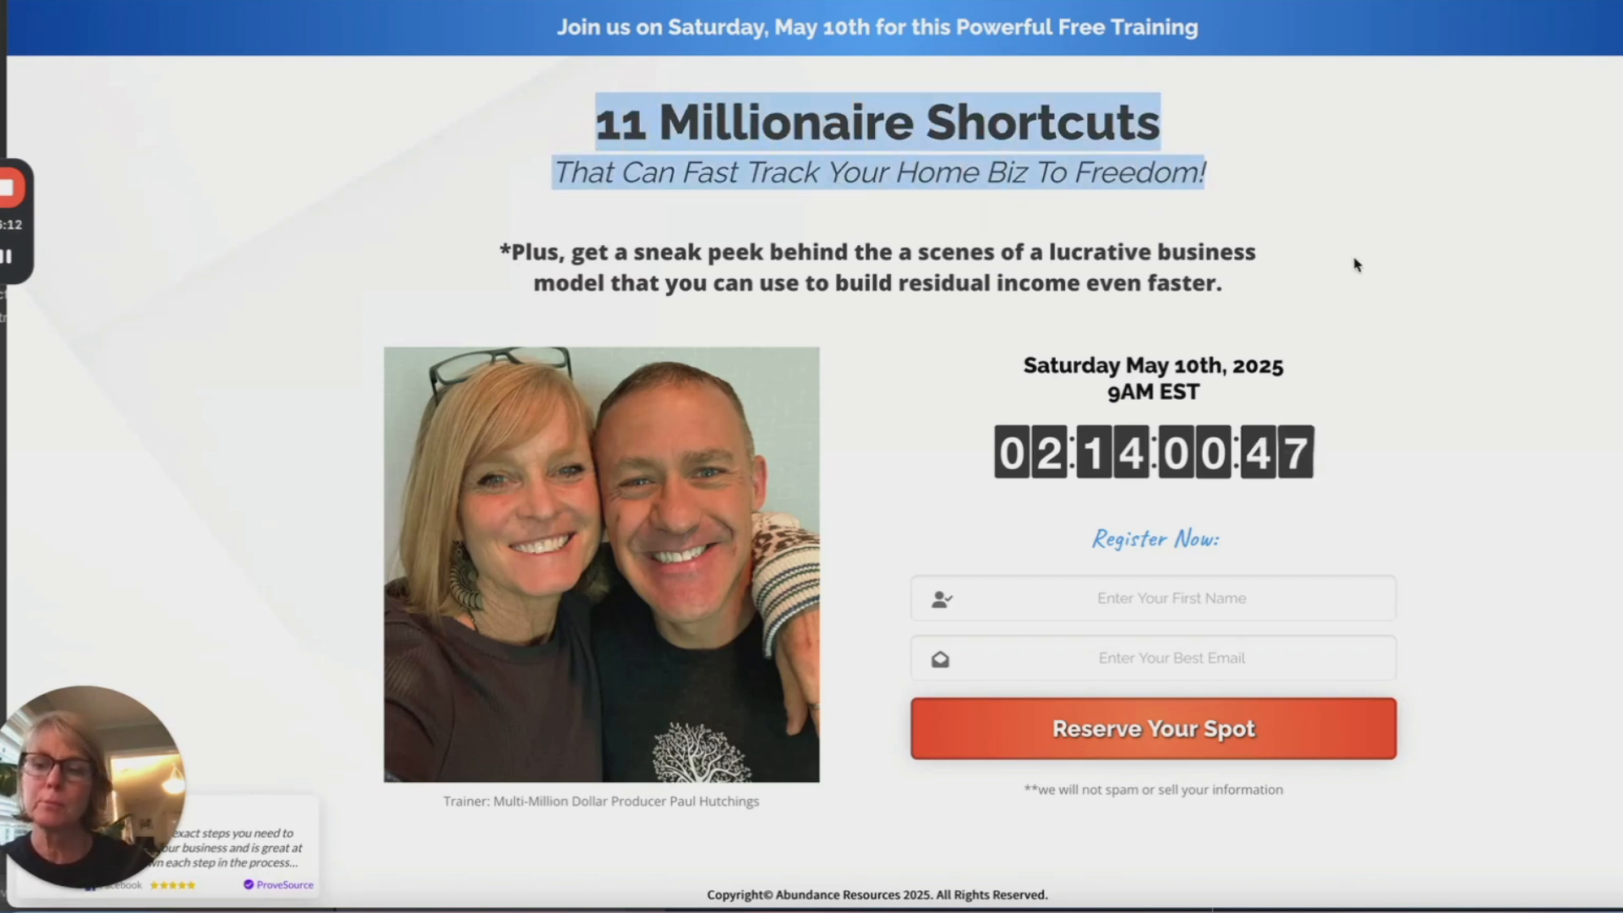
pyautogui.click(1532, 1)
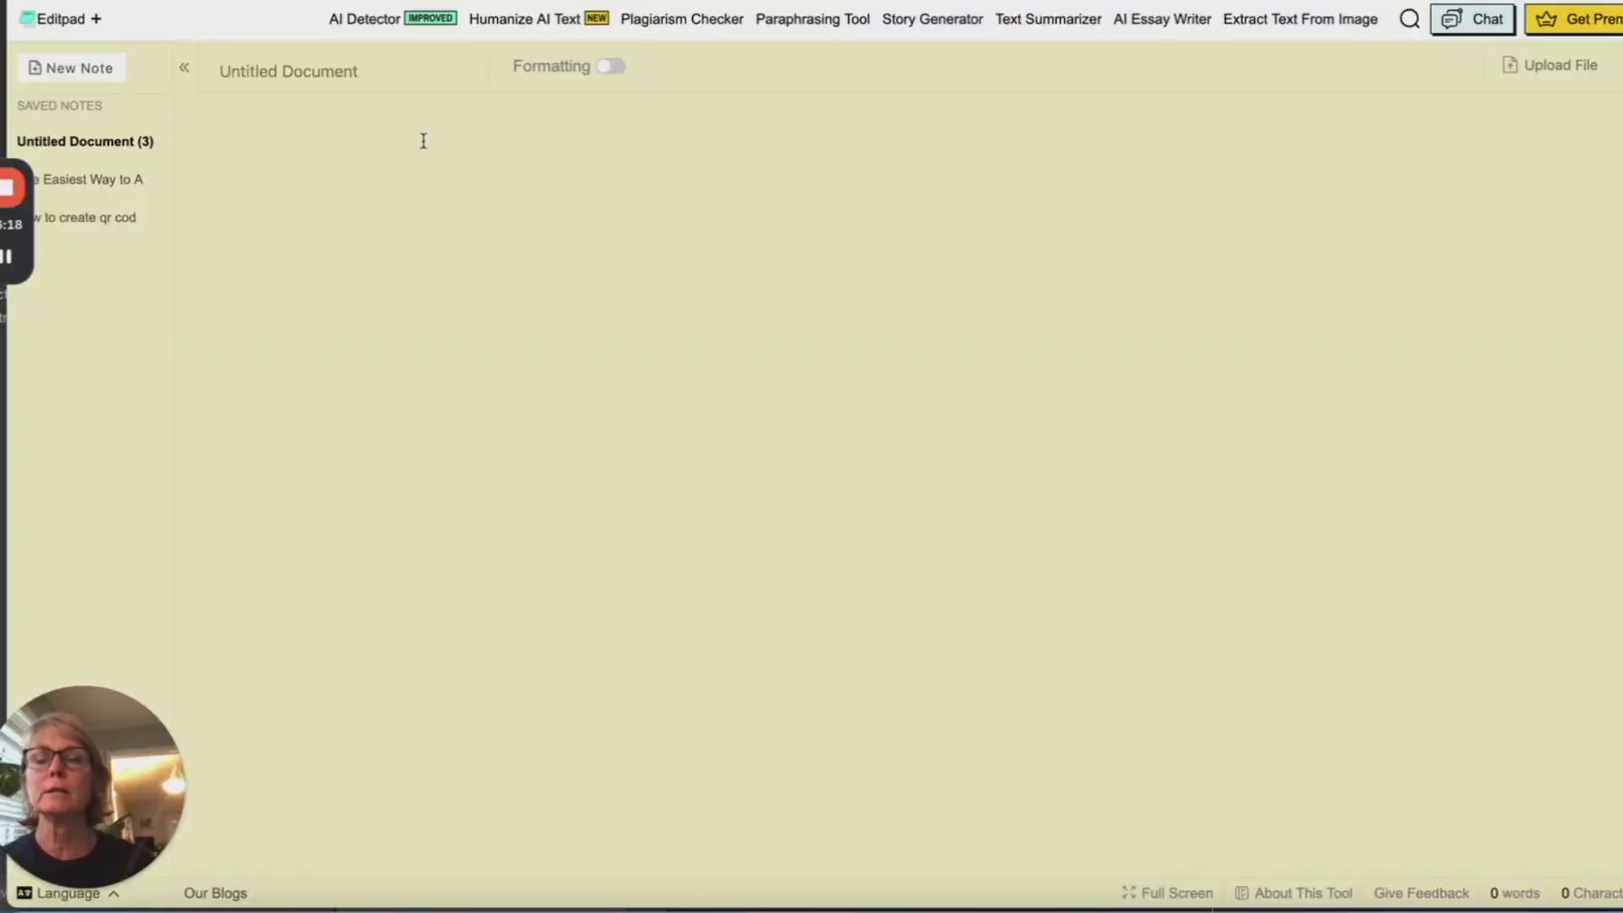
pyautogui.hotkey('ctrl', 'v')
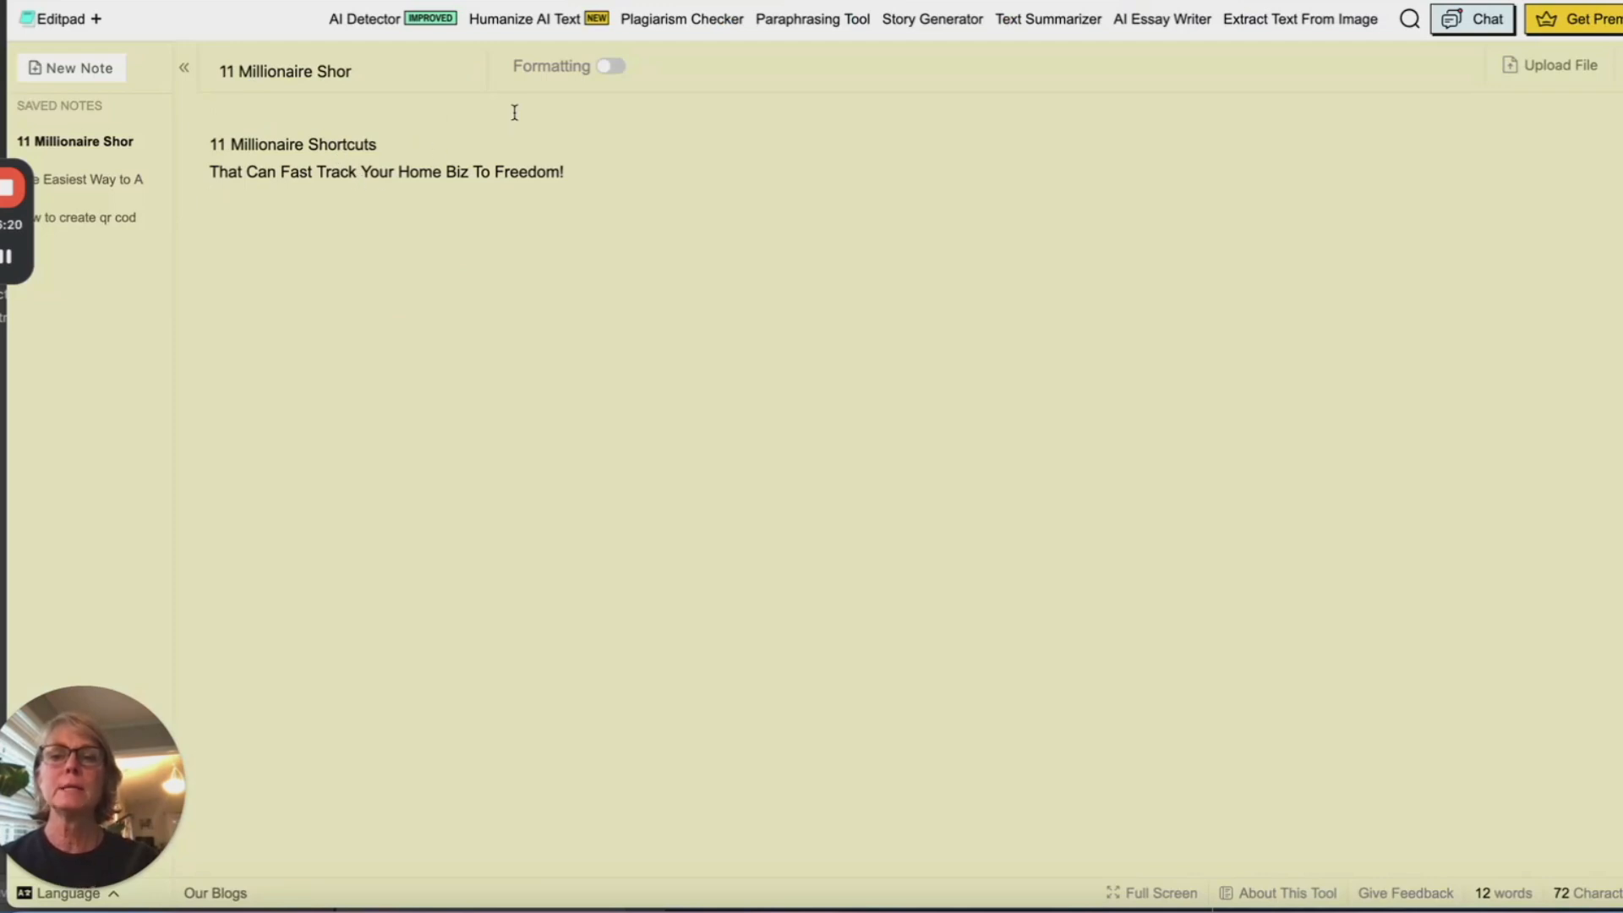
pyautogui.moveTo(568, 165); pyautogui.dragTo(207, 146)
pyautogui.hotkey('ctrl', 'c')
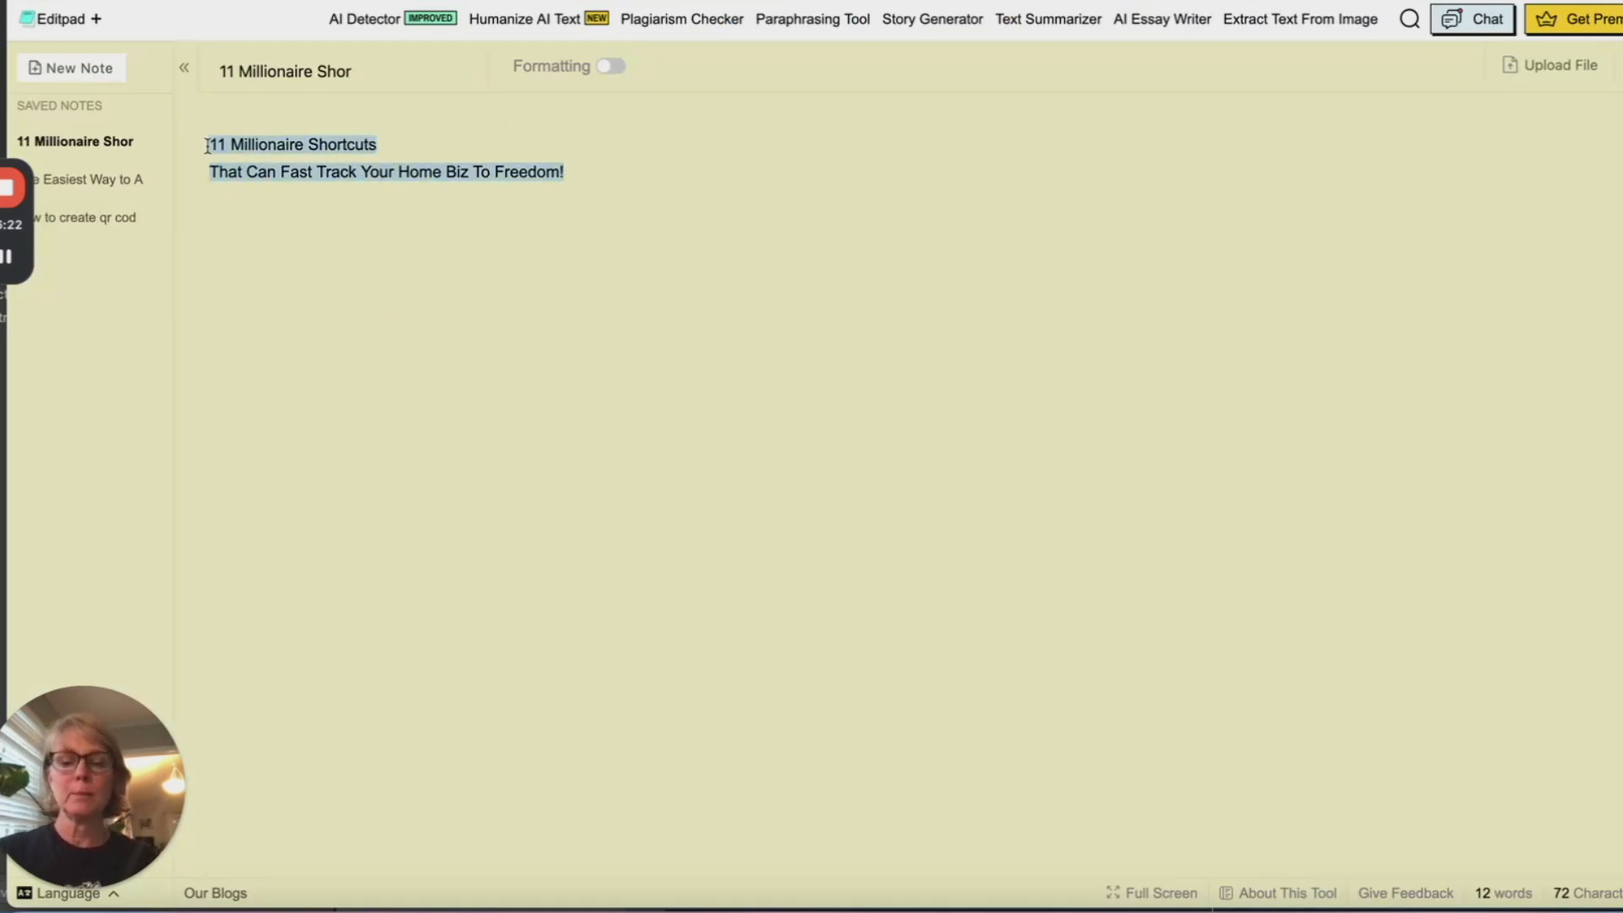
# Step: Replace the email body's workshop name with the pasted '11 Millionaire Shortcuts…' title, removing the stray letter
pyautogui.click(1011, 0)
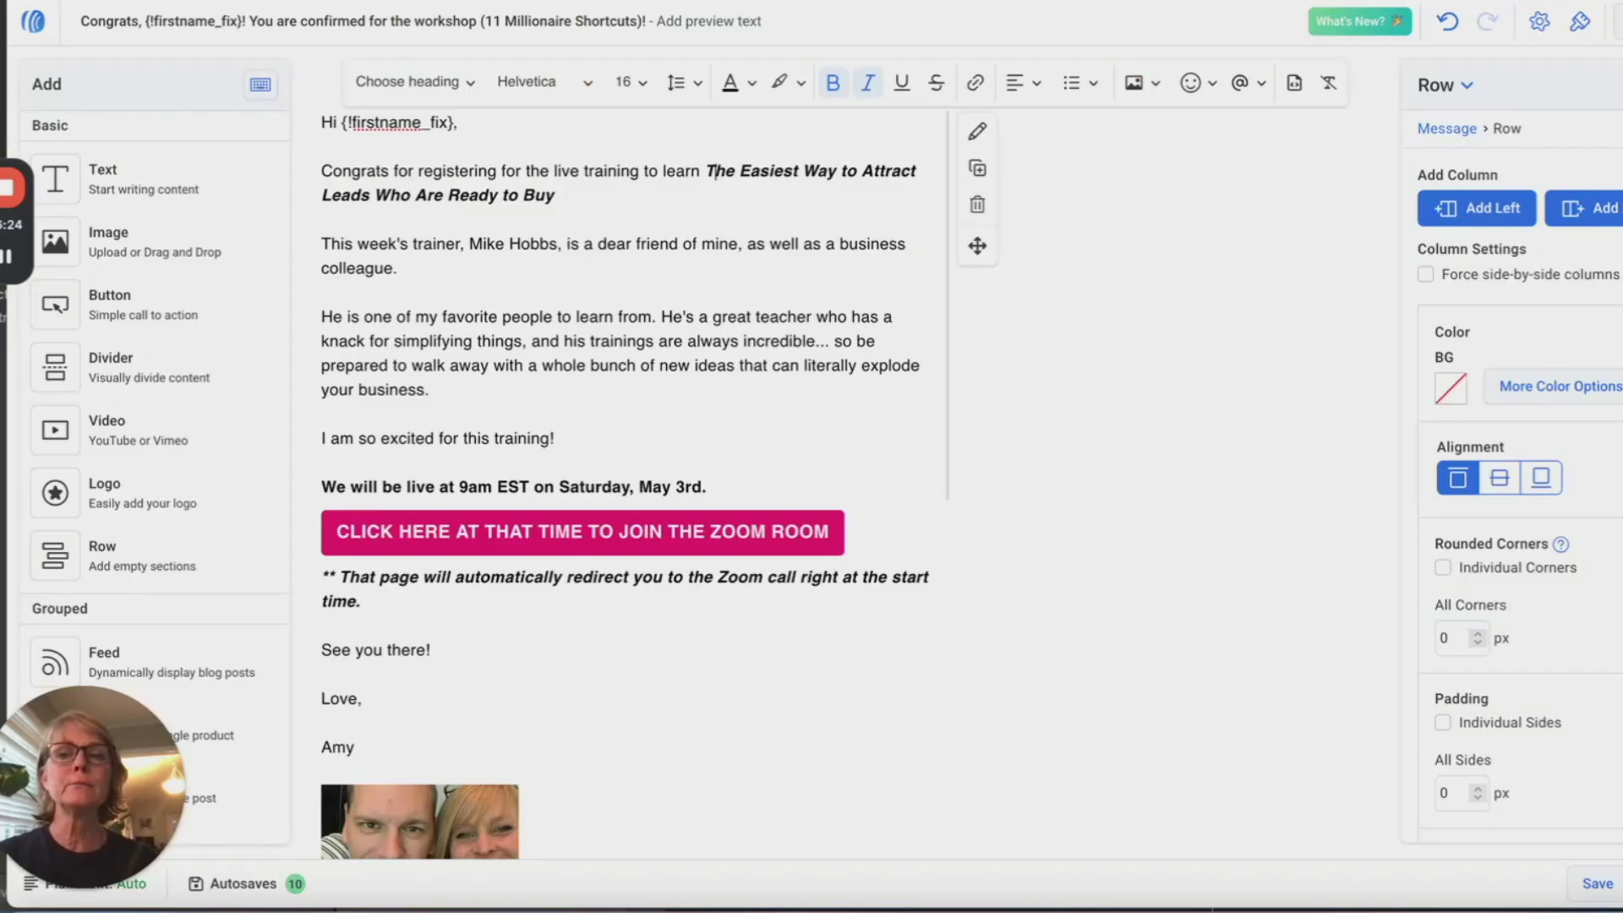
pyautogui.moveTo(713, 171); pyautogui.dragTo(716, 189)
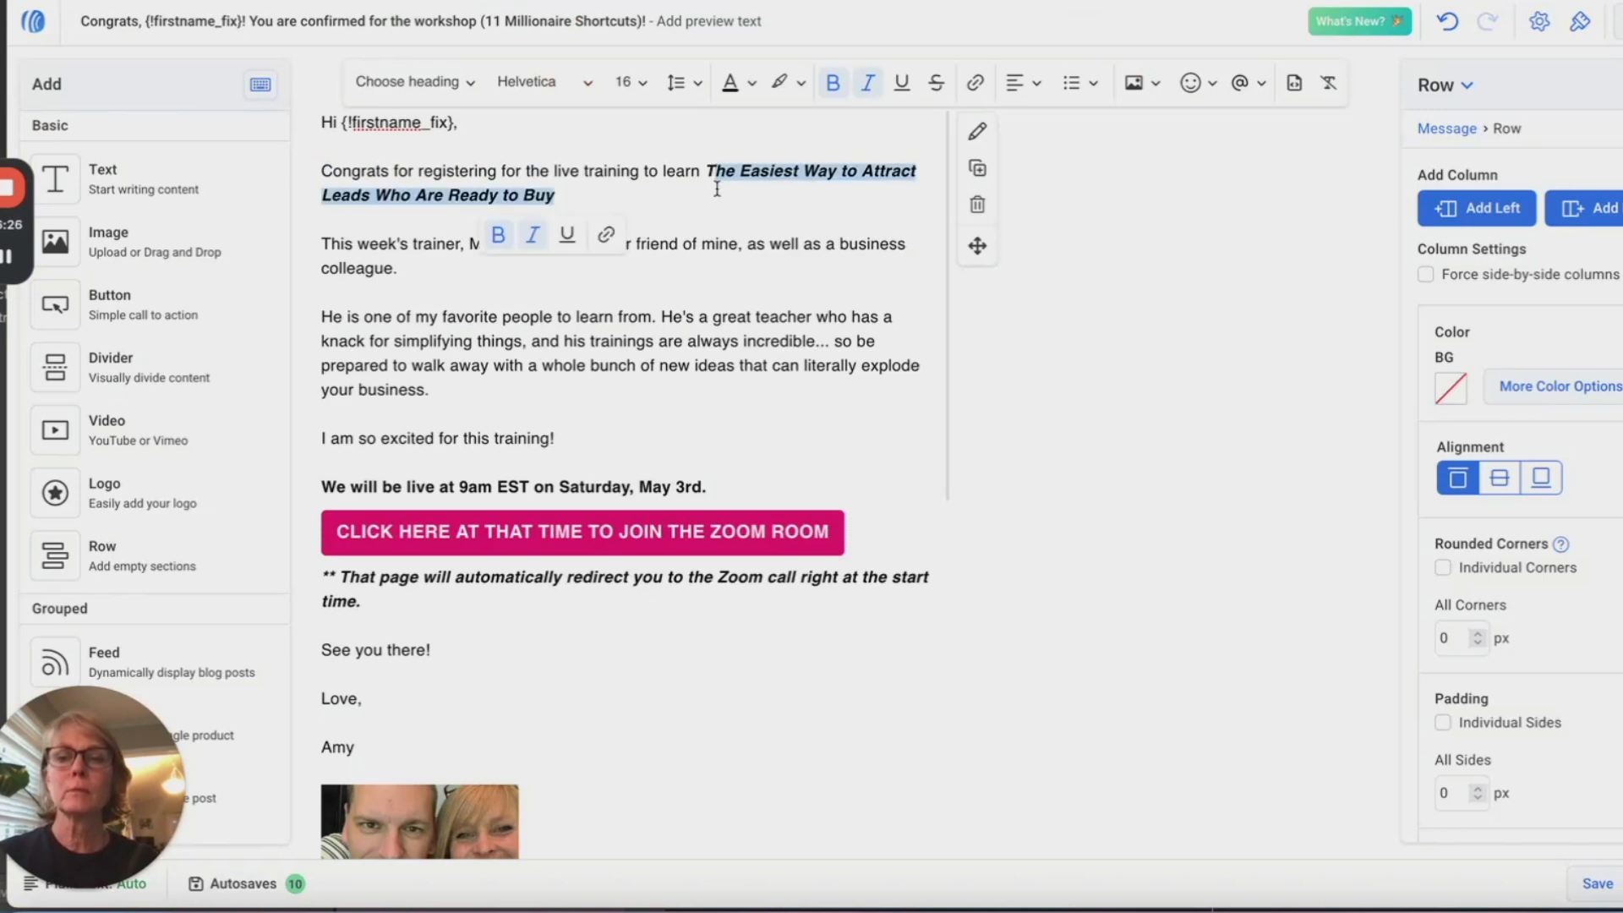
pyautogui.hotkey('ctrl', 'v')
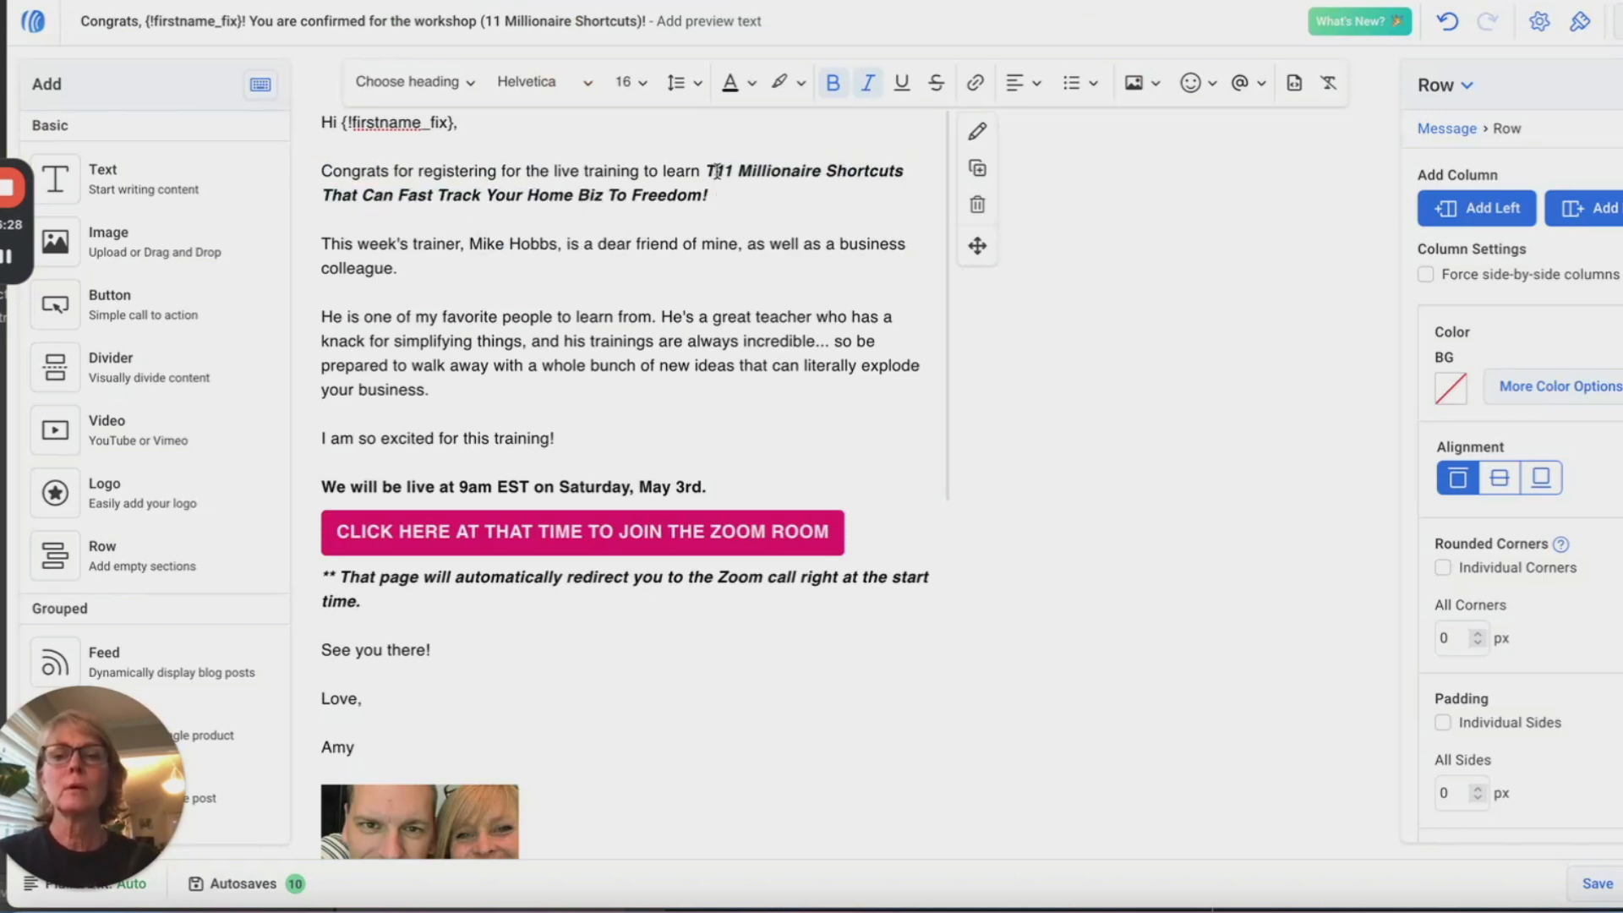
pyautogui.press('BackSpace')
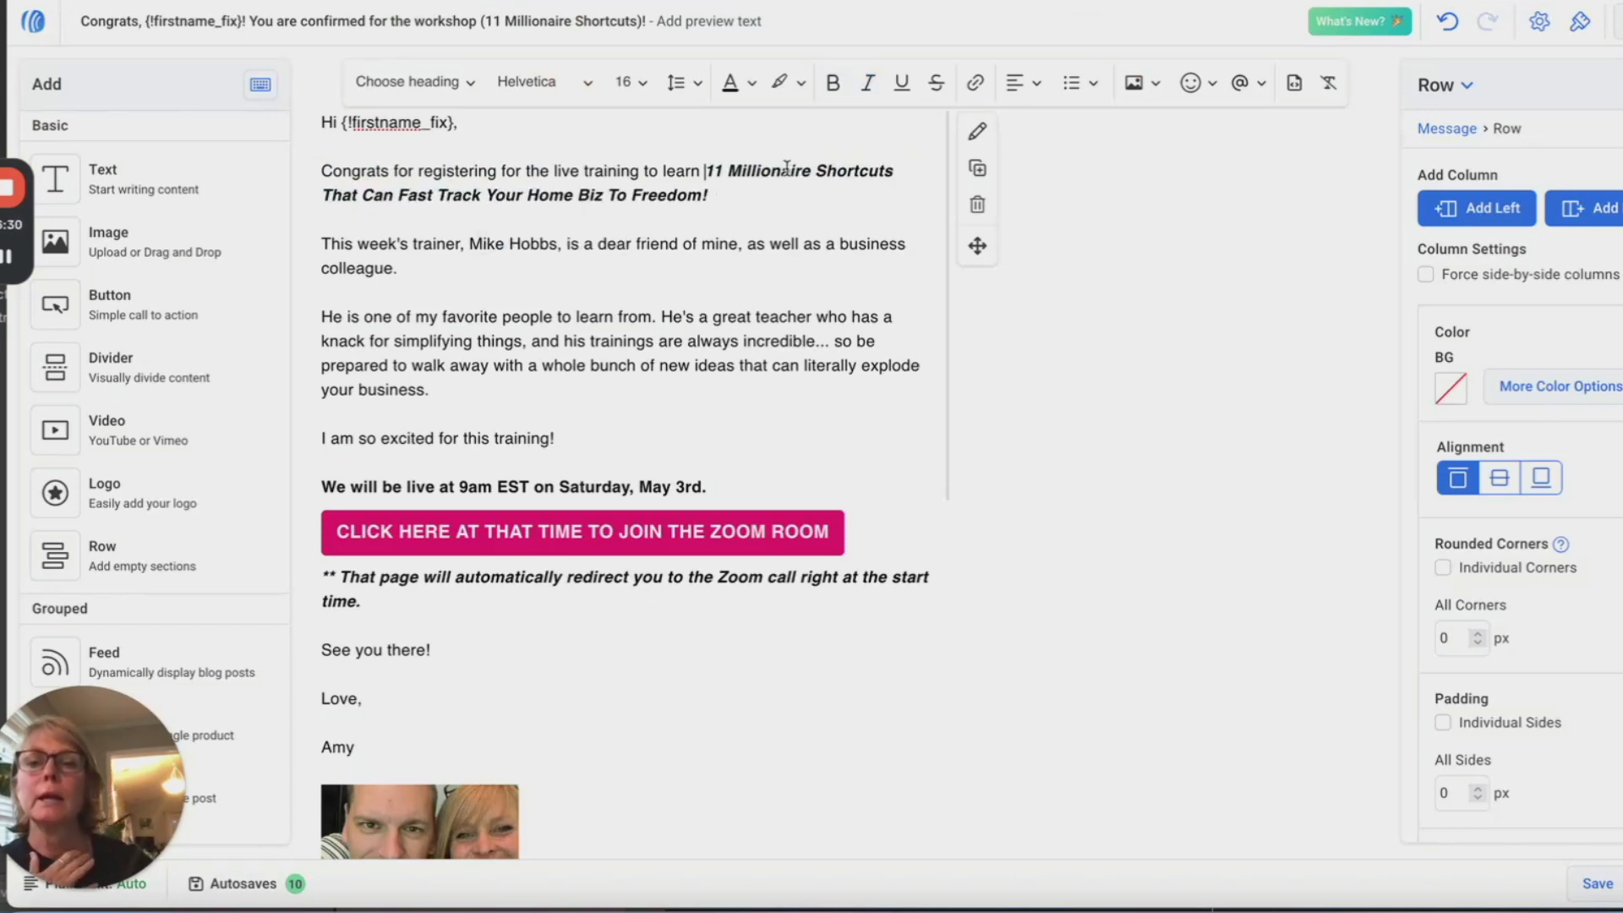
# Step: Type the new trainer's full name over the old trainer's name in the email
pyautogui.scroll(-1, 813, 213)
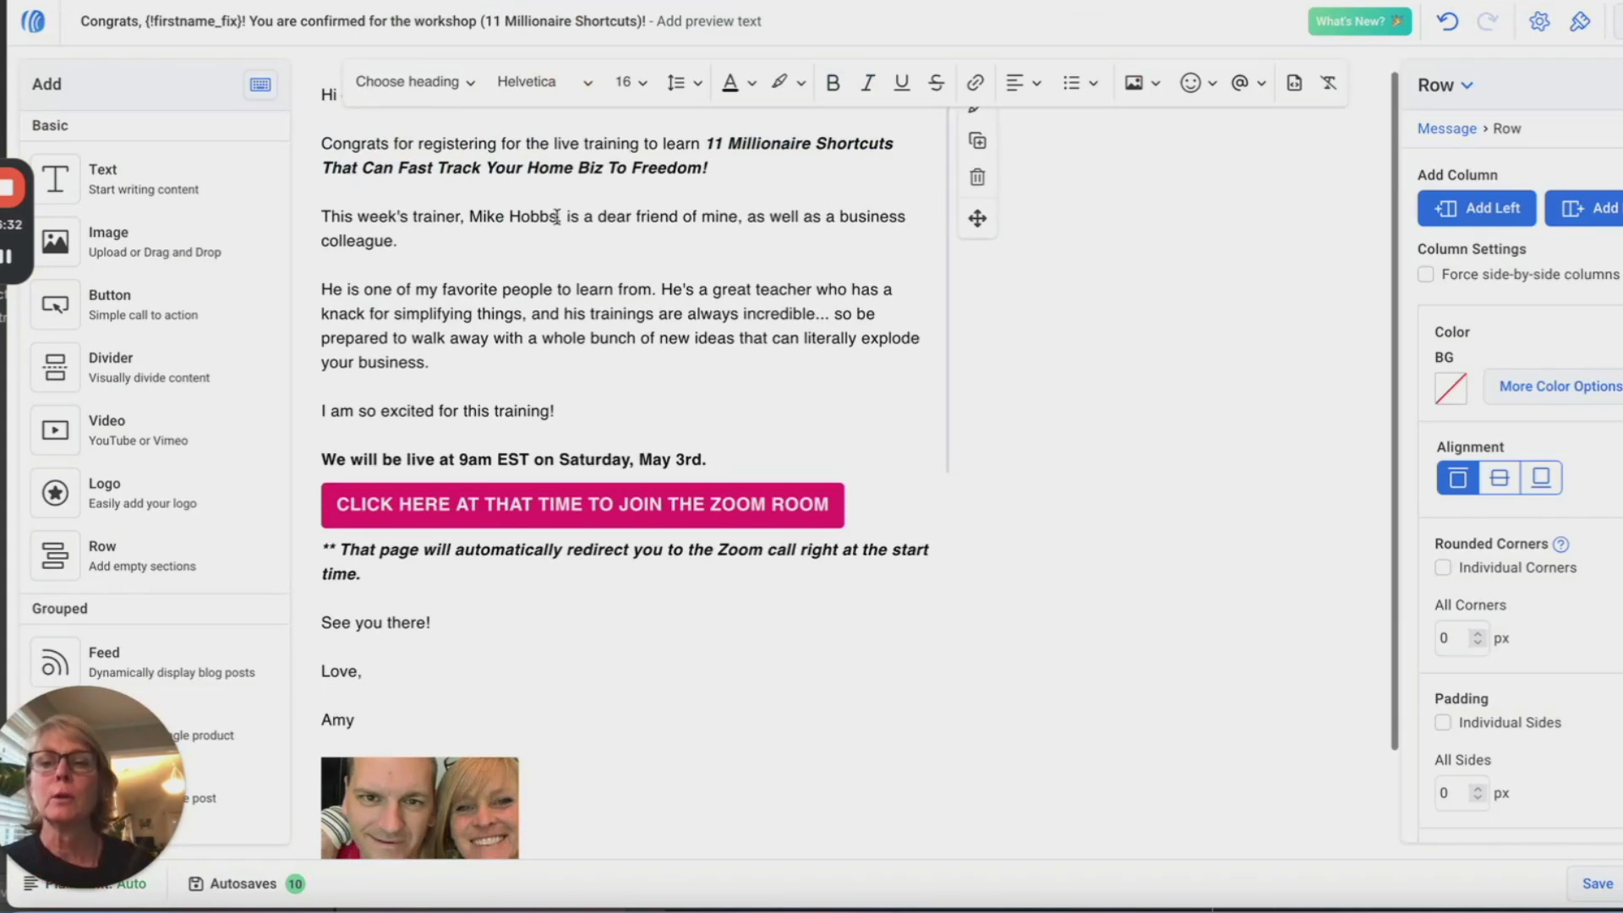
pyautogui.moveTo(560, 218); pyautogui.dragTo(469, 218)
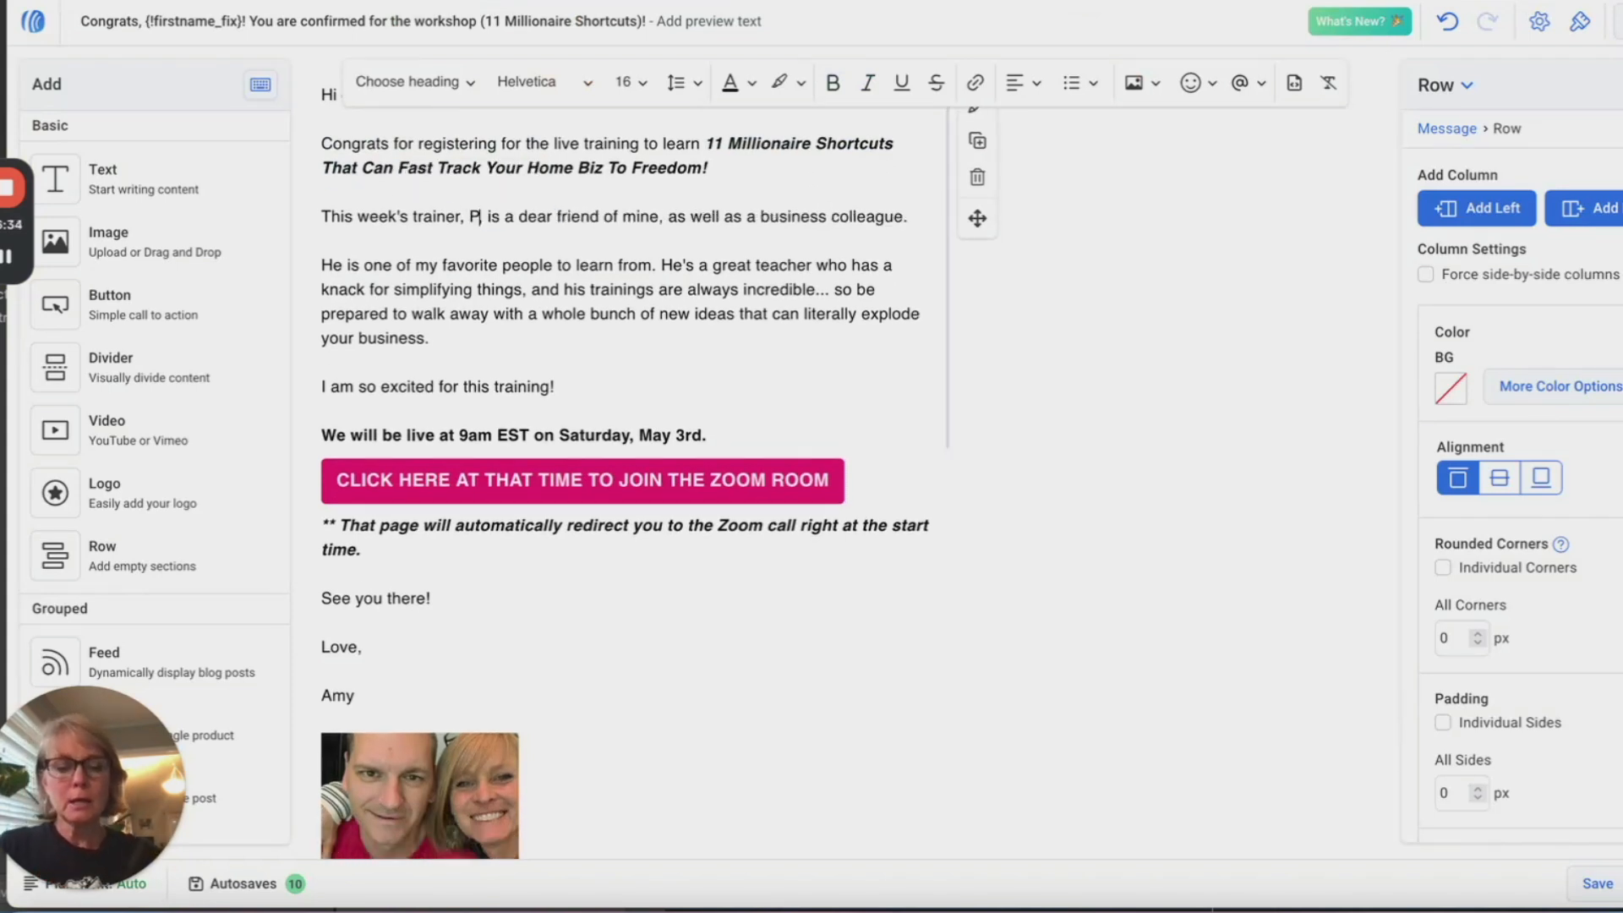
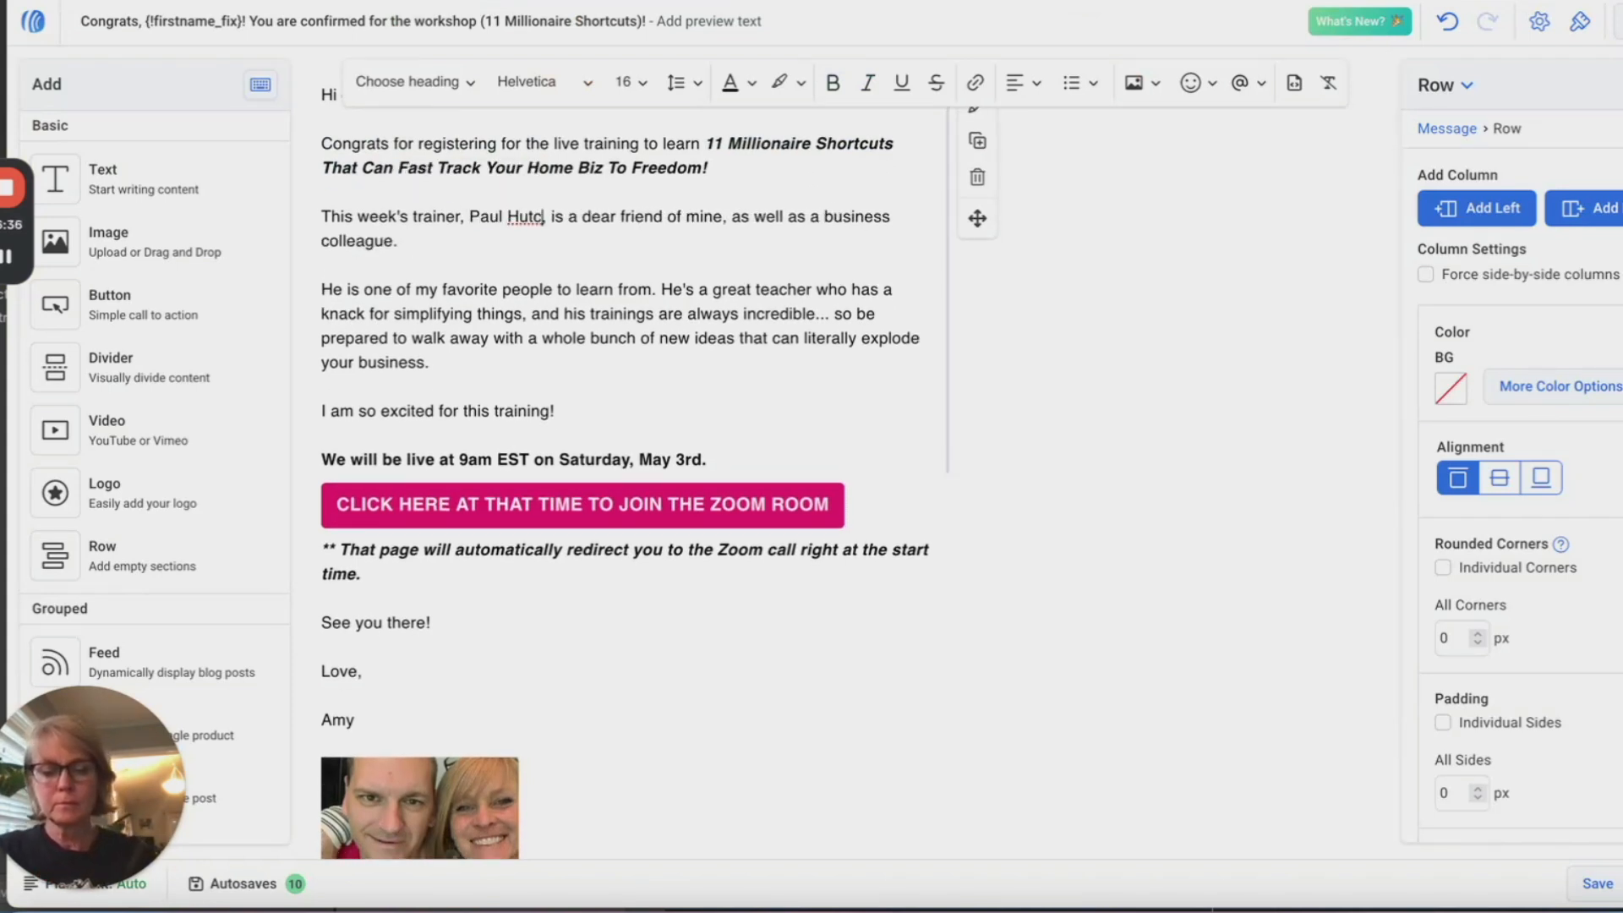
pyautogui.write('e')
pyautogui.press('BackSpace')
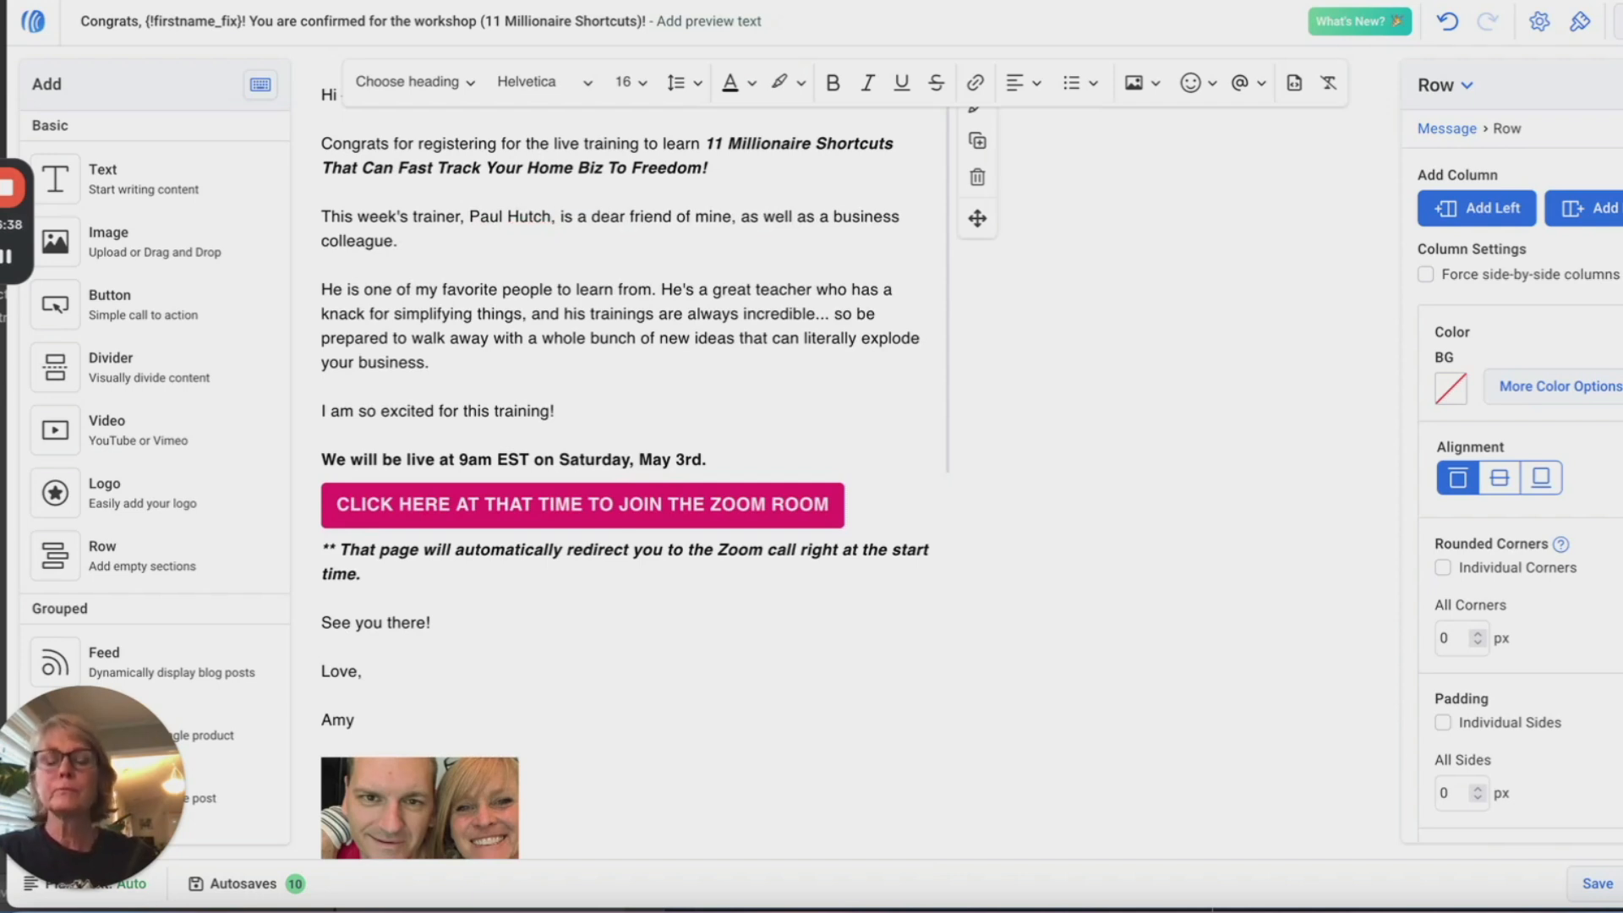
pyautogui.write('ings')
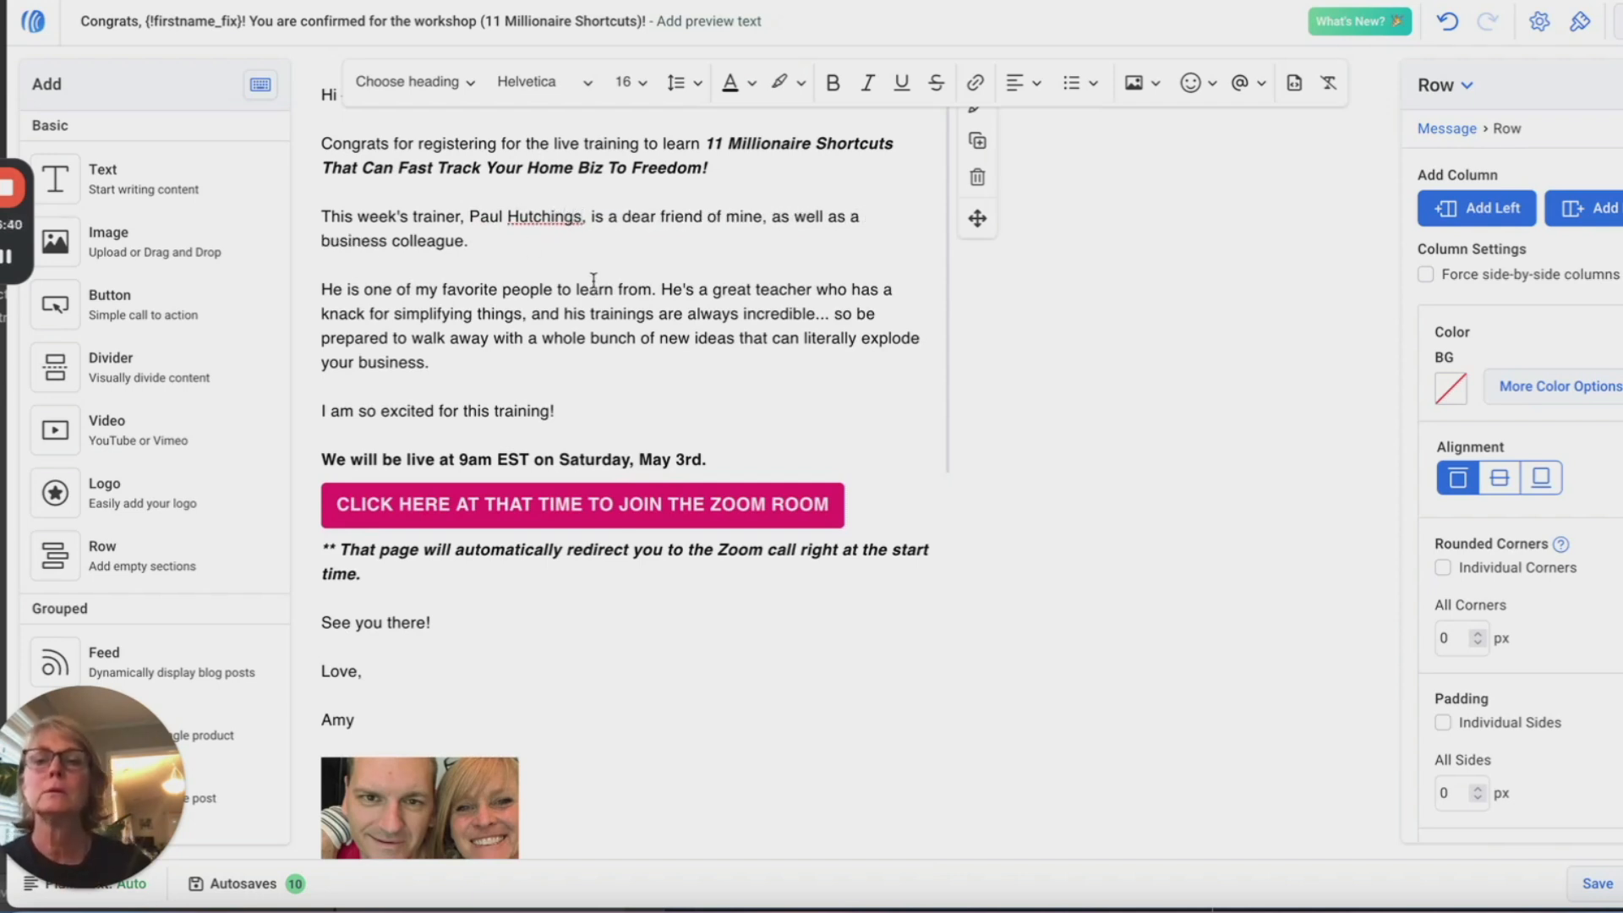
# Step: Rewrite the trainer description as a successful home business entrepreneur and debt-free millionaire
pyautogui.moveTo(365, 289); pyautogui.dragTo(442, 356)
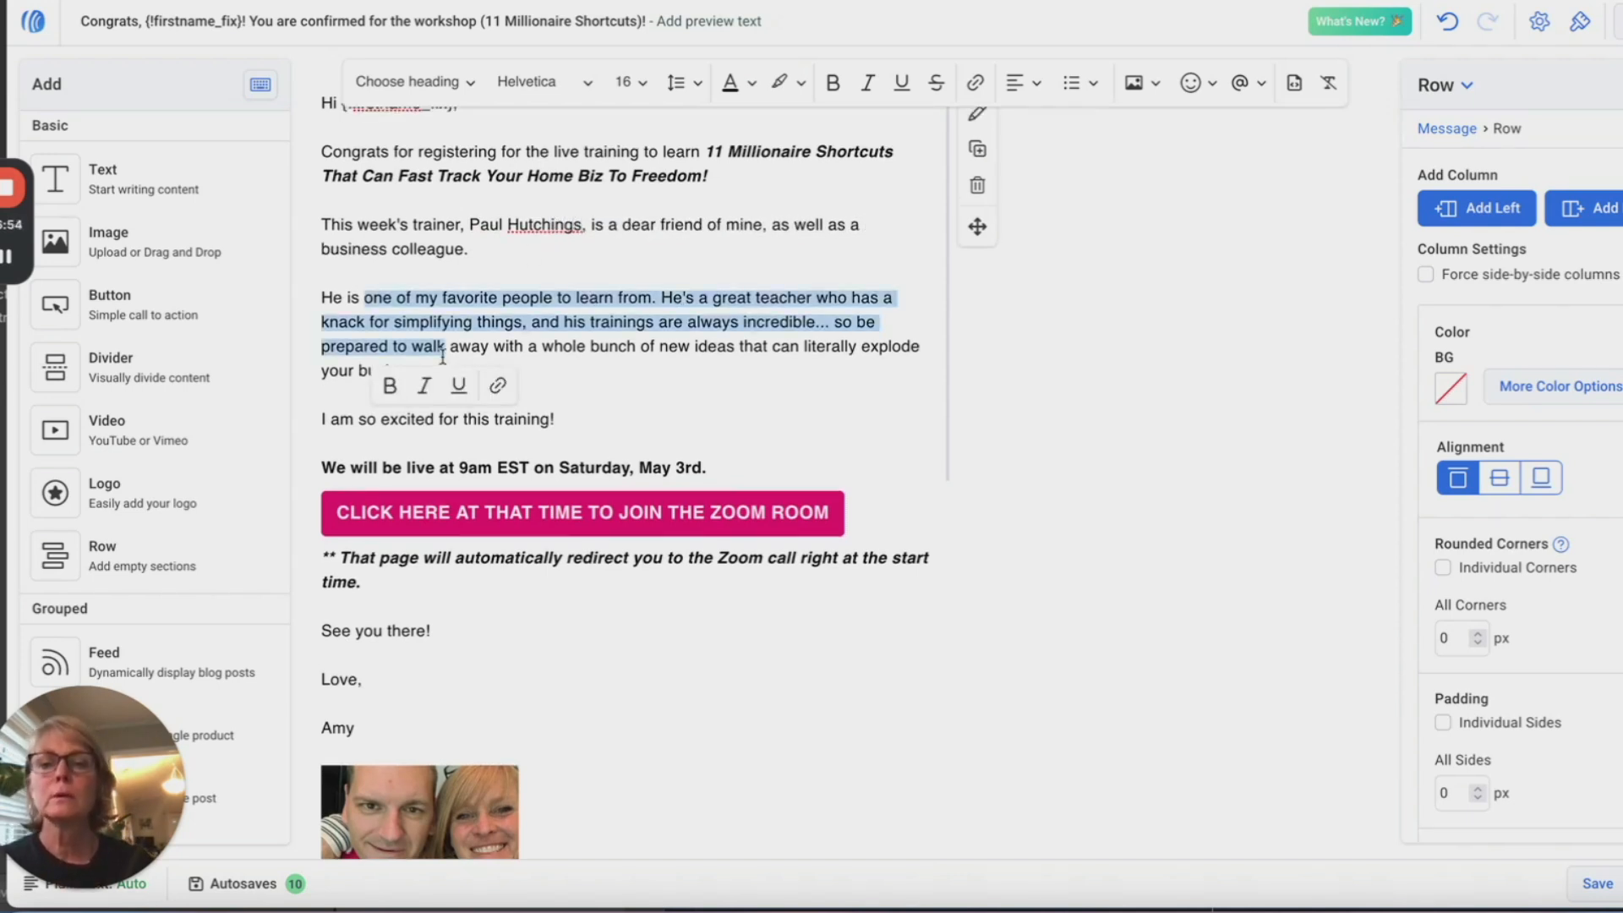
pyautogui.moveTo(365, 297); pyautogui.dragTo(816, 324)
pyautogui.write('a very su')
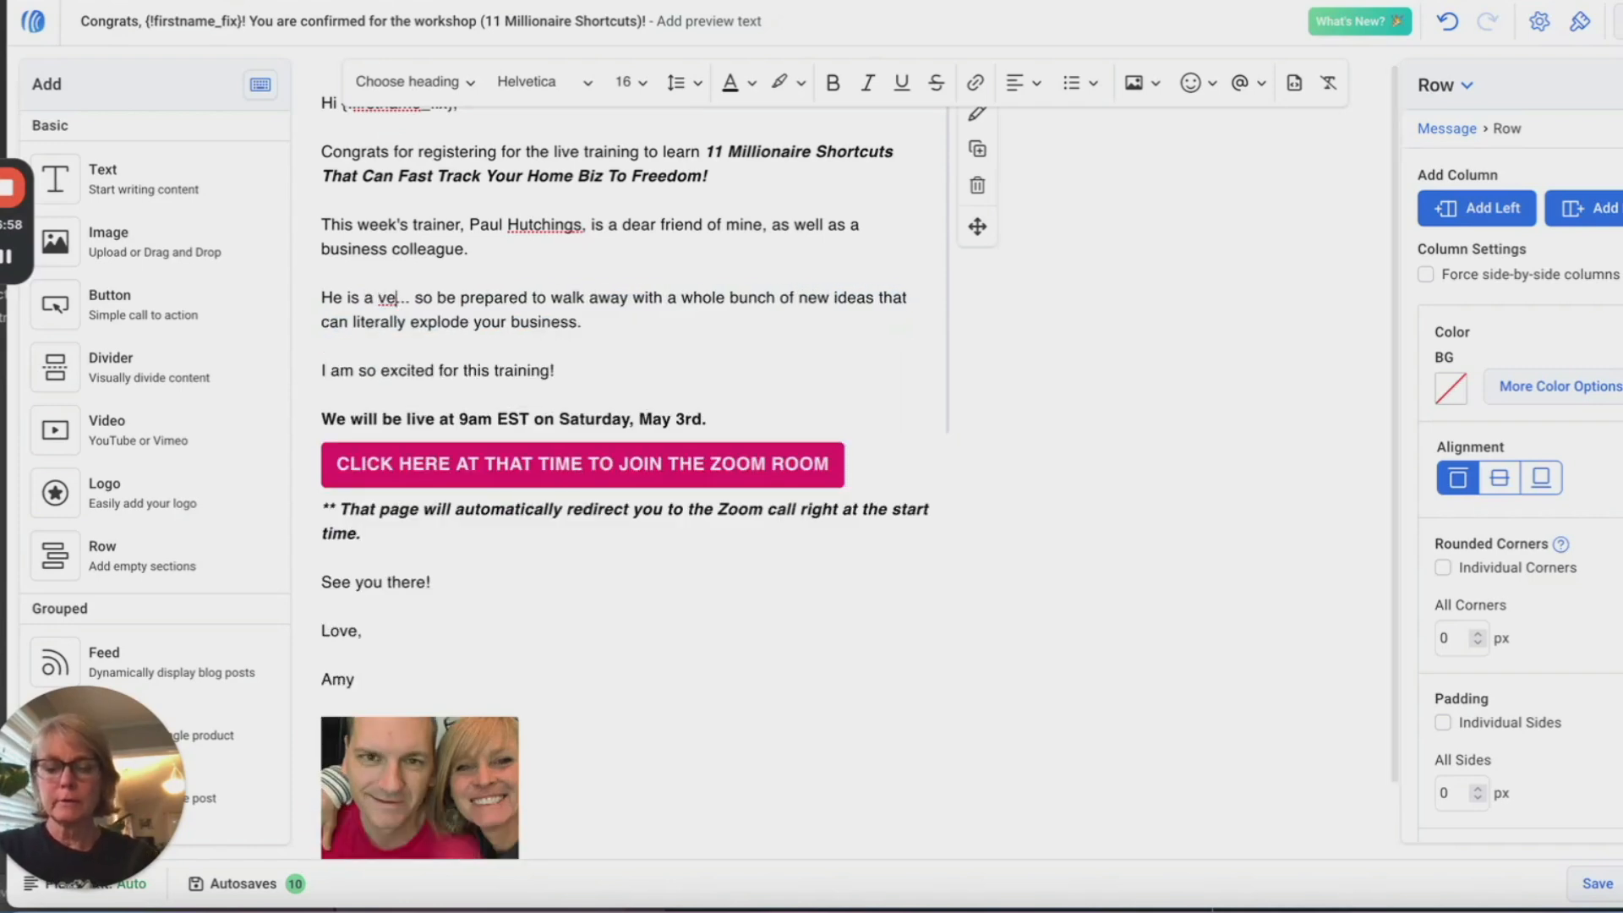
pyautogui.write('ccessful ')
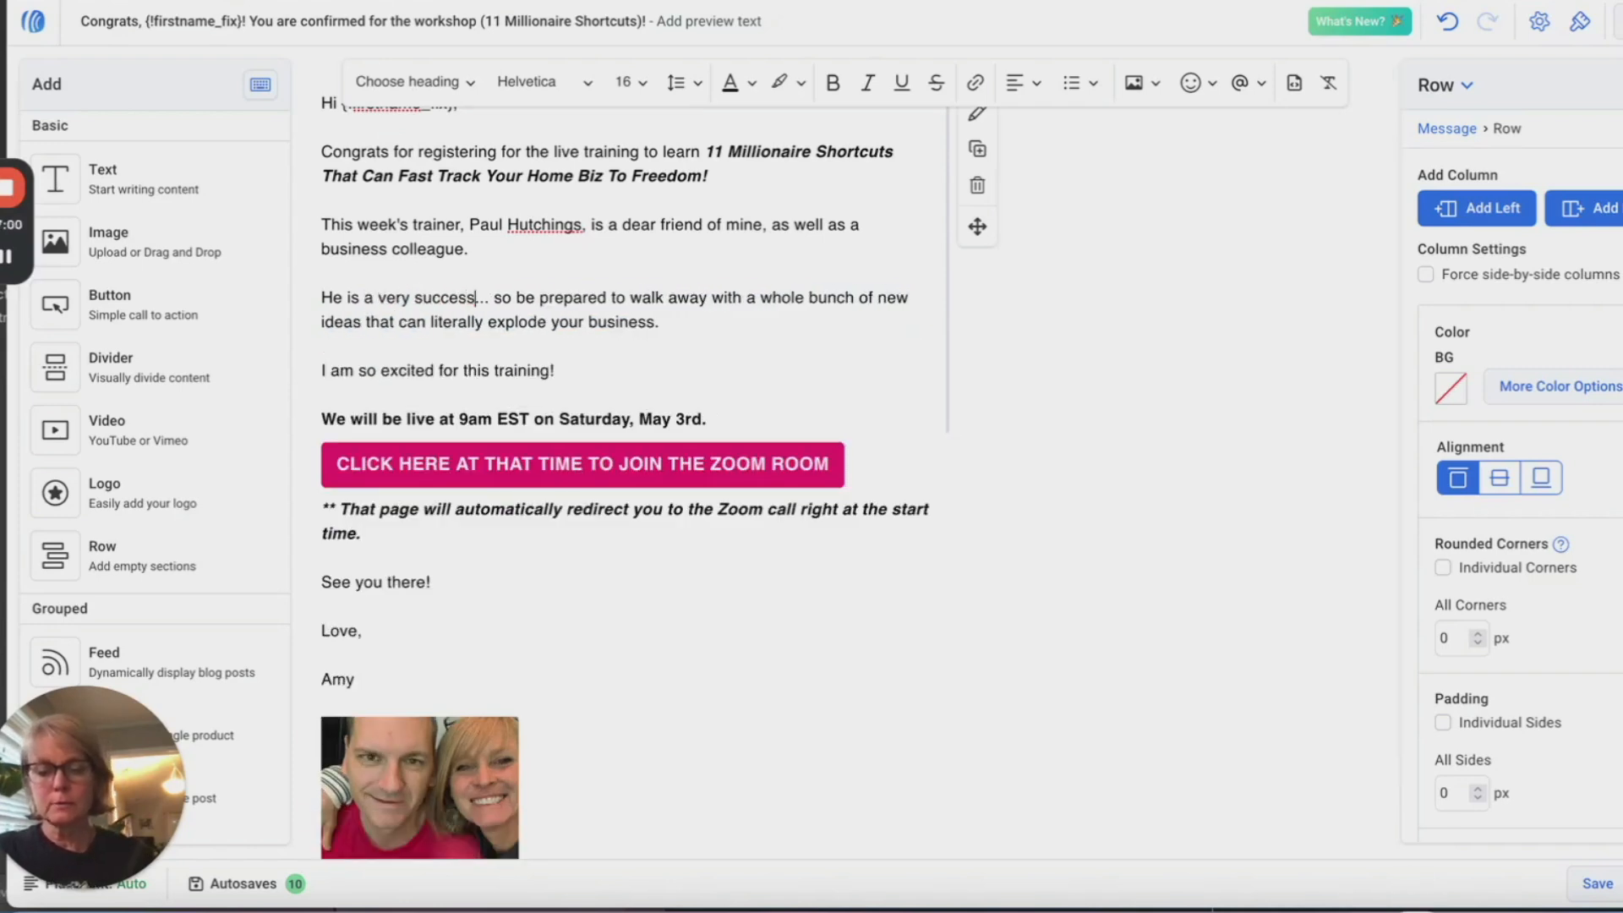
pyautogui.write('home bu')
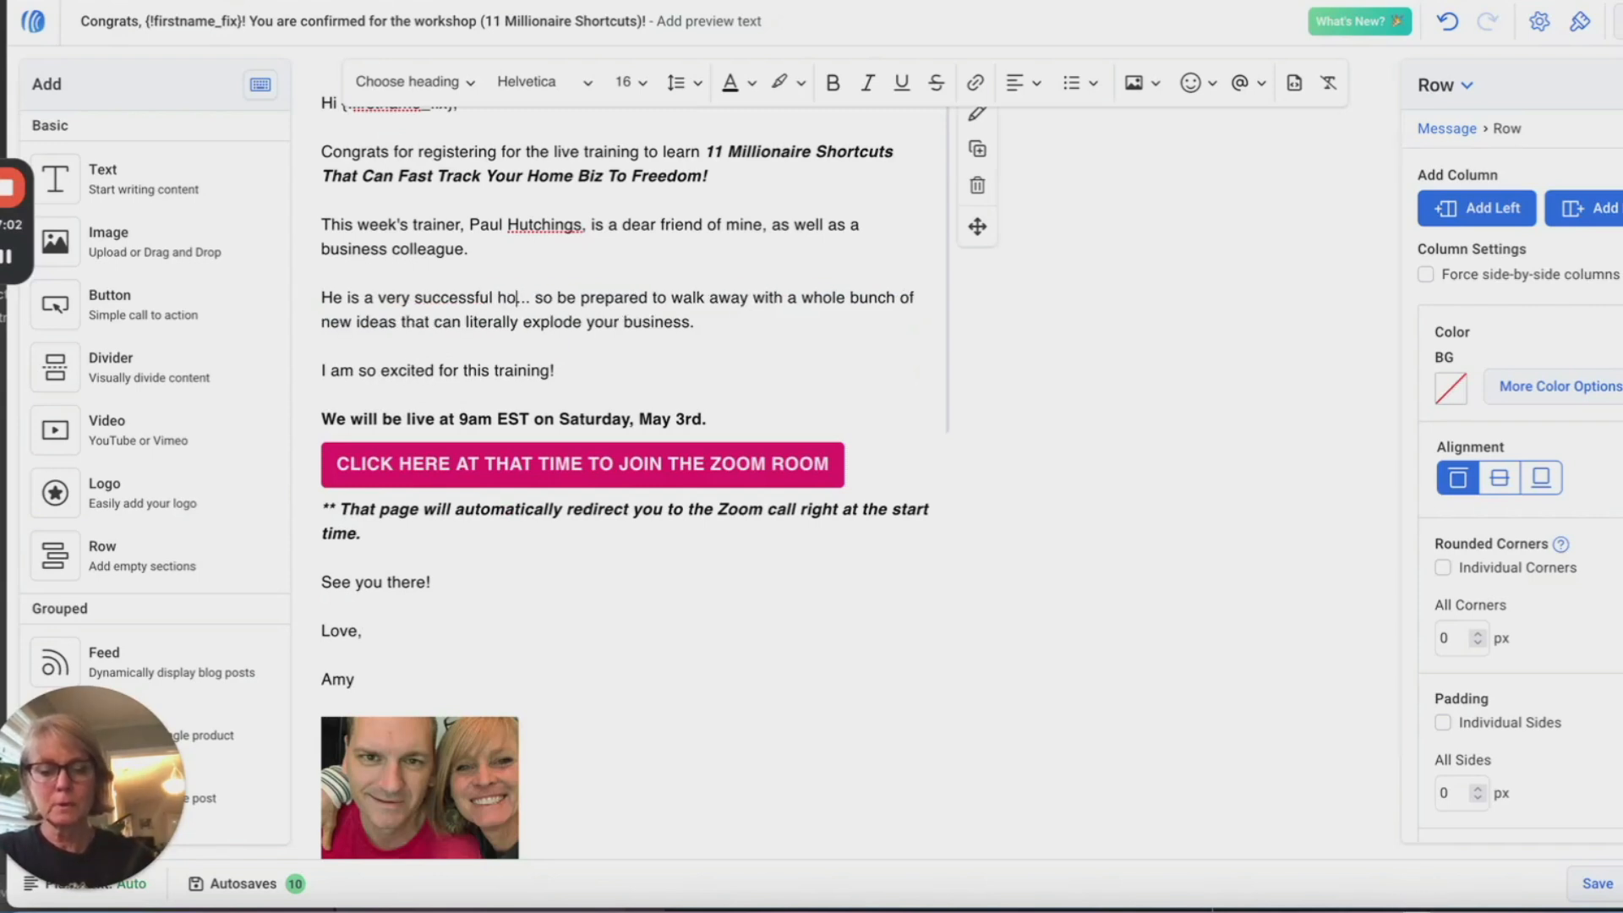
pyautogui.write('siness entre')
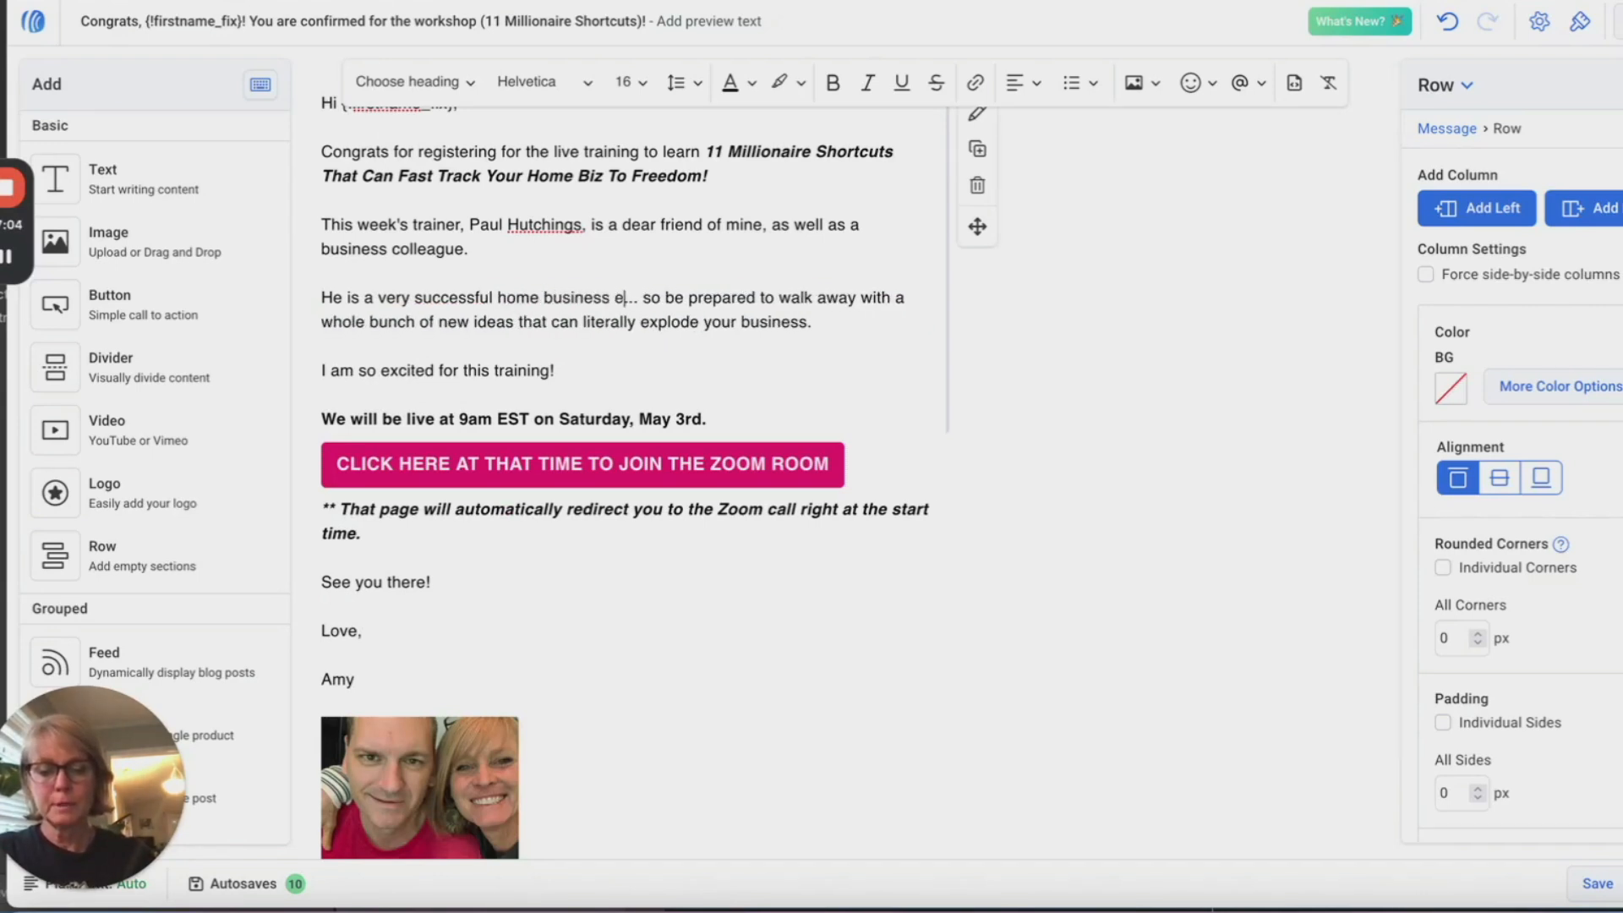
pyautogui.write('preneur')
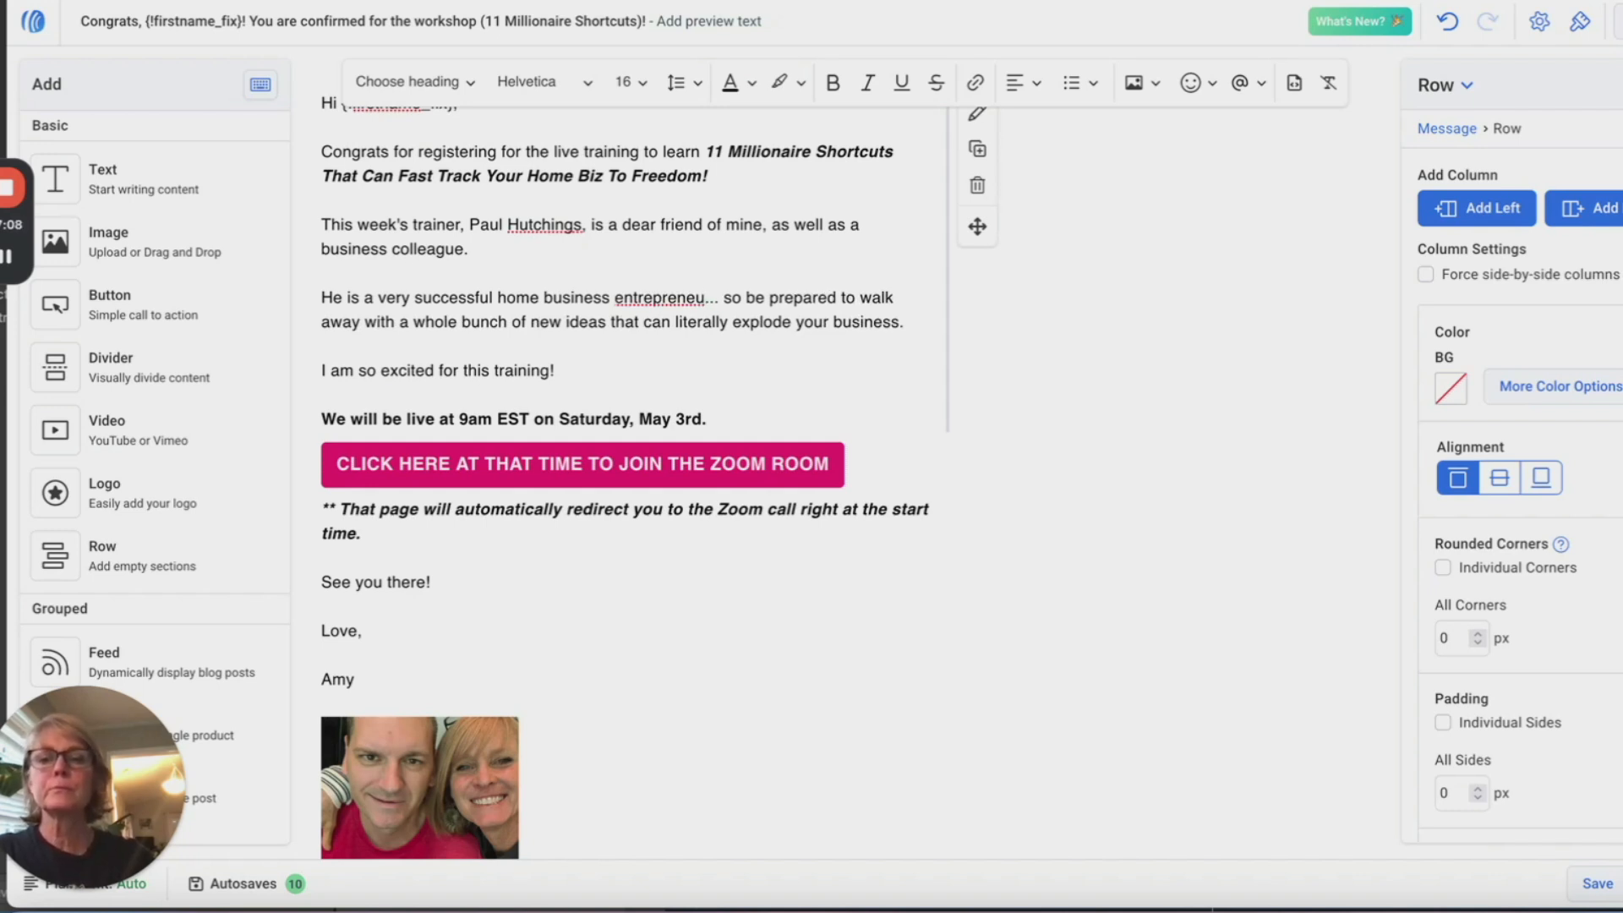
pyautogui.write('- h')
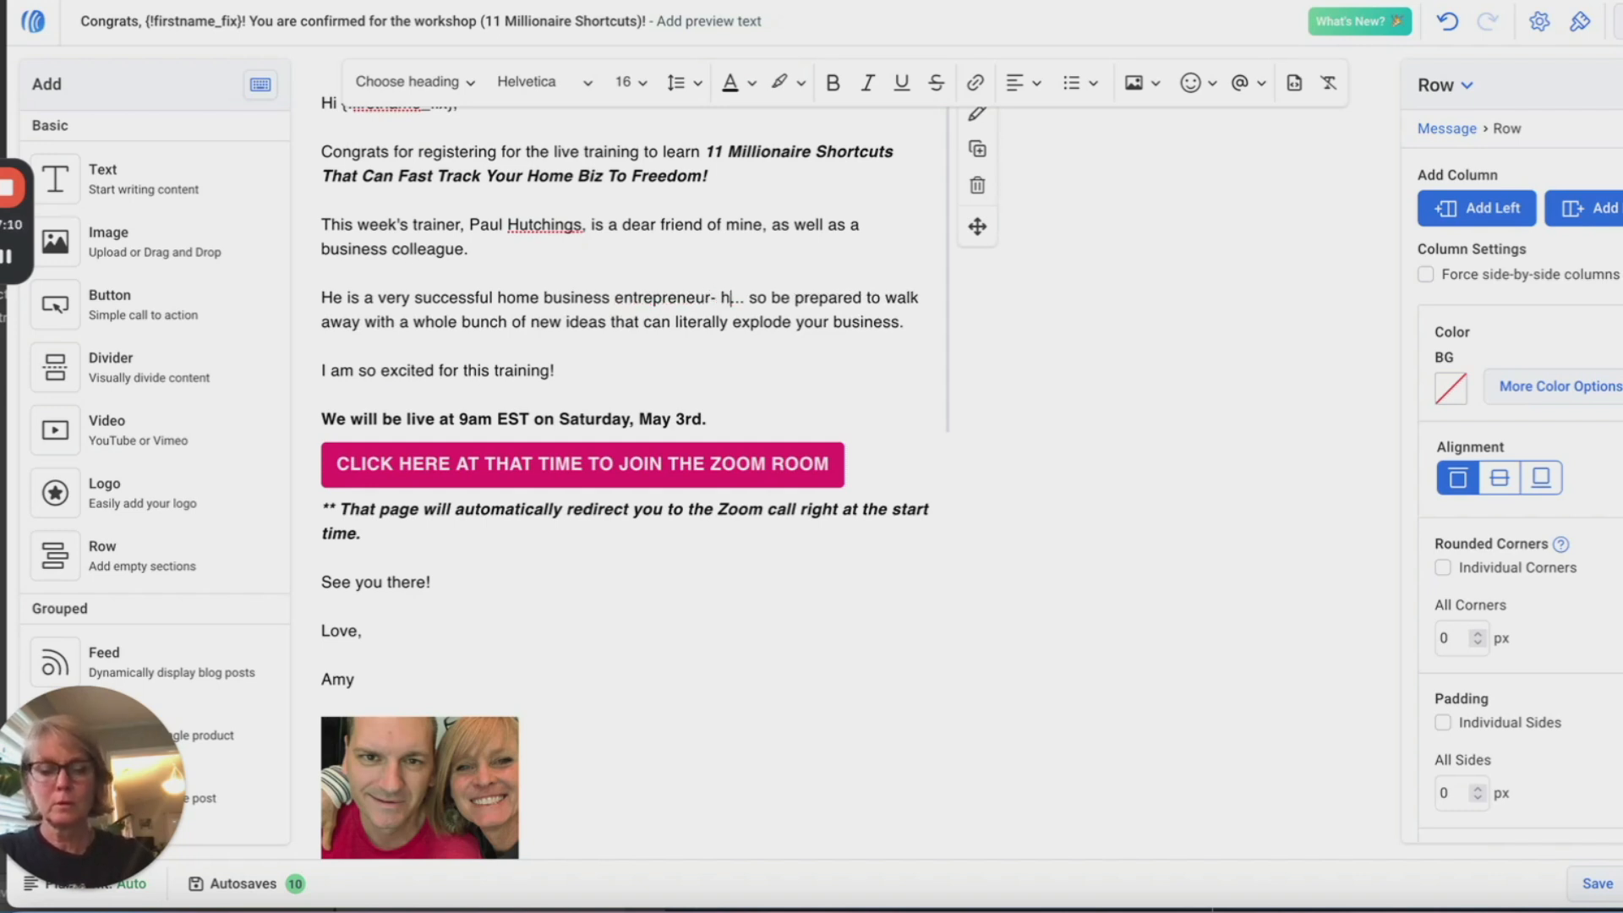
pyautogui.write('e .has creat')
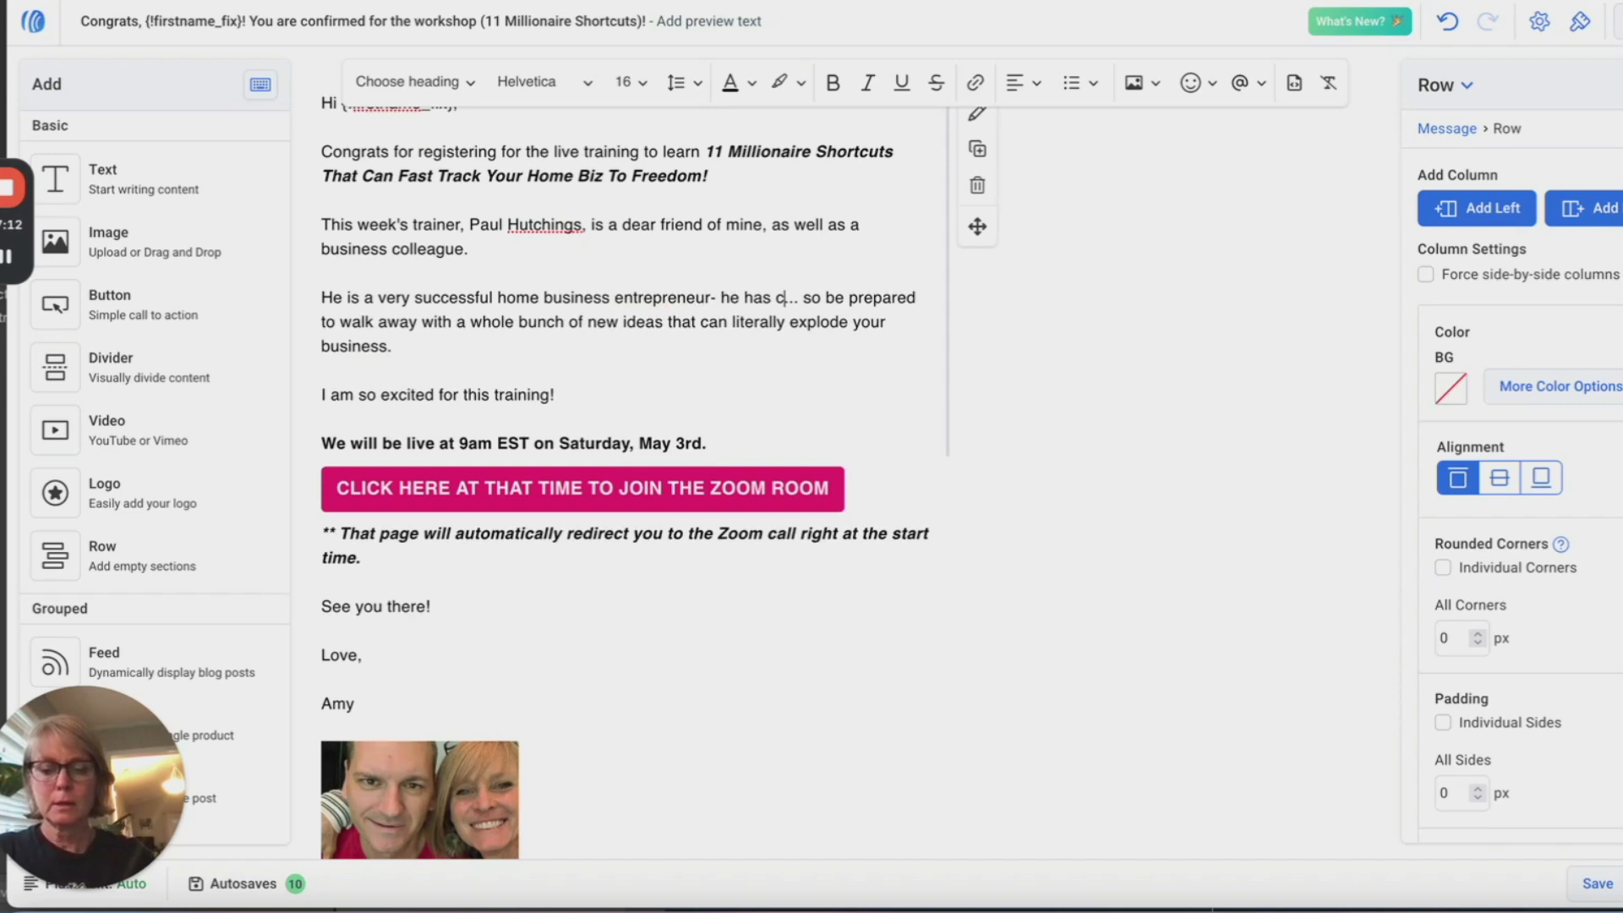
pyautogui.write('ed several mu')
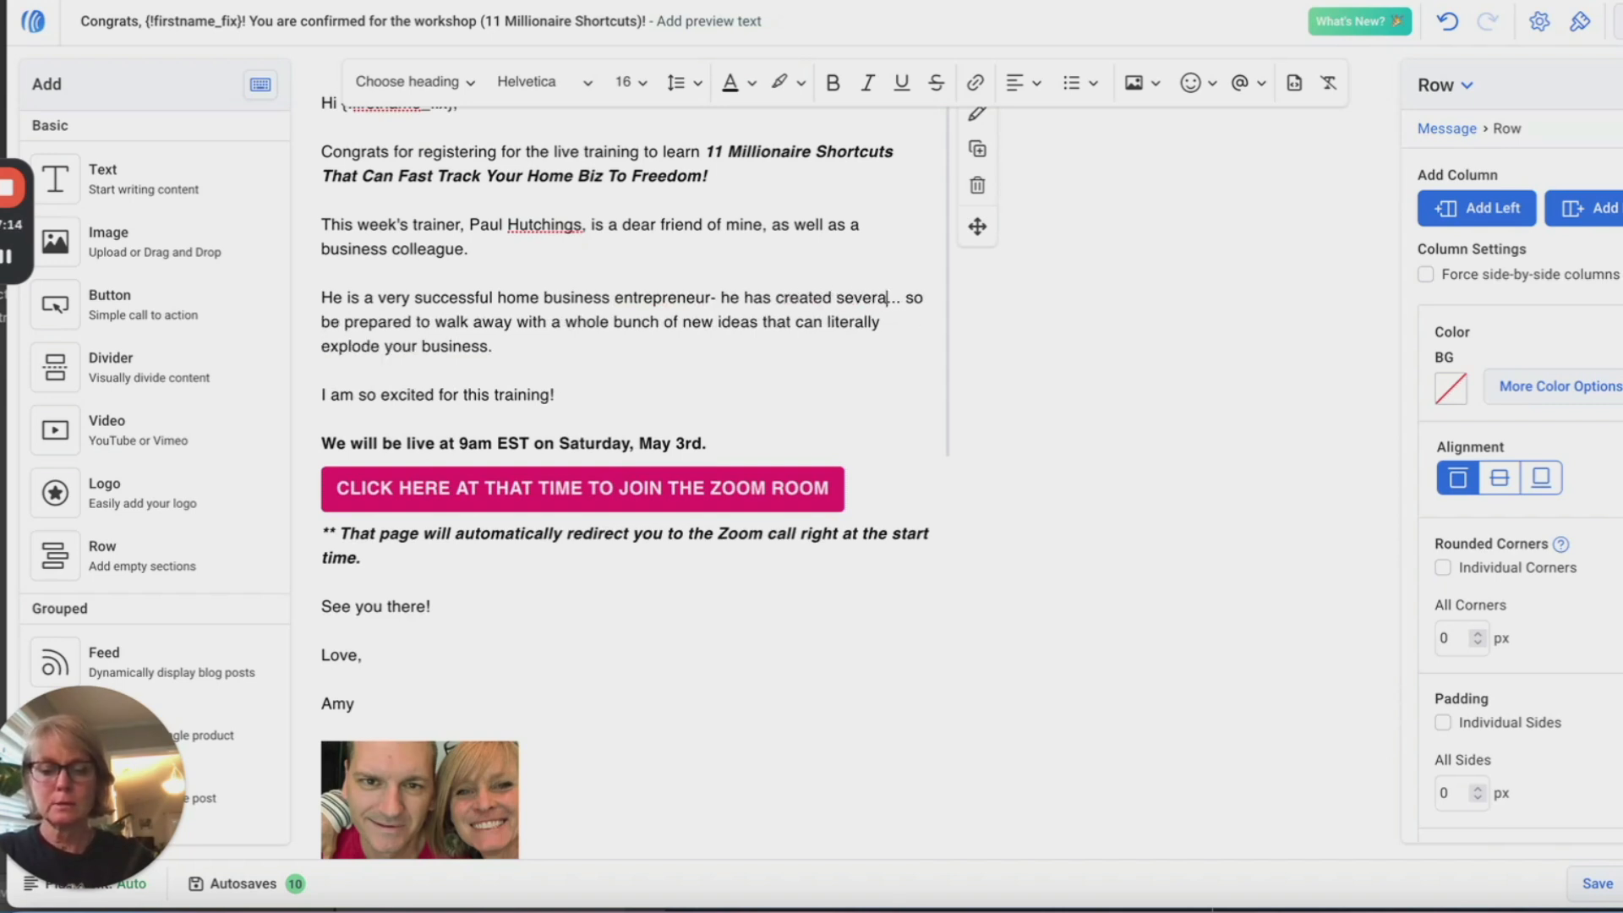
pyautogui.write('i millio')
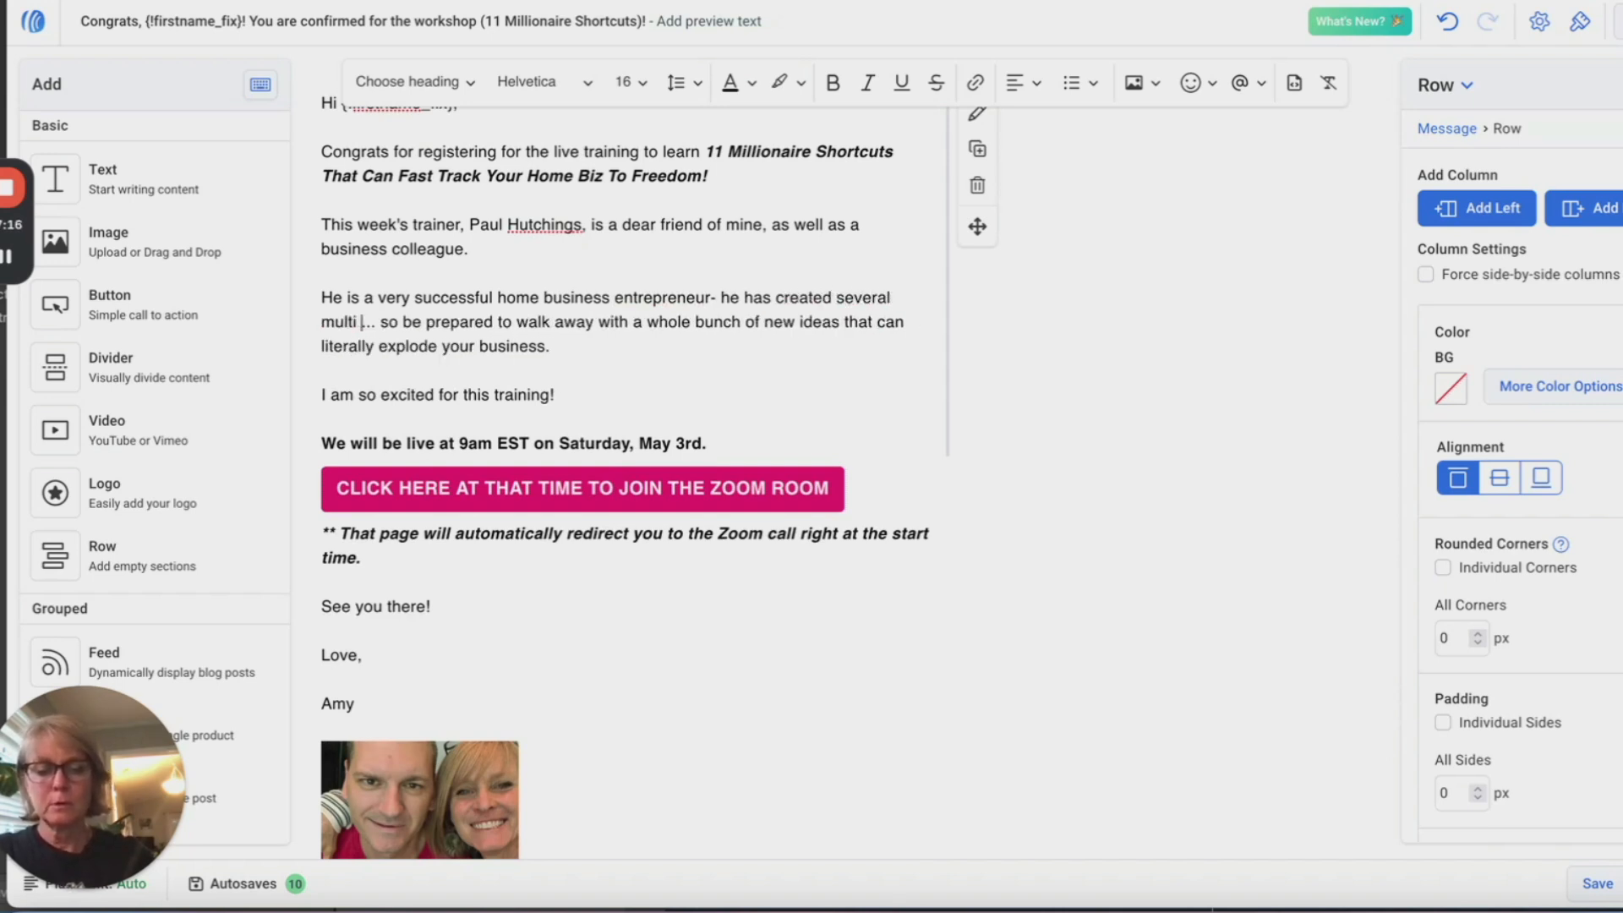
pyautogui.write('n dollar ')
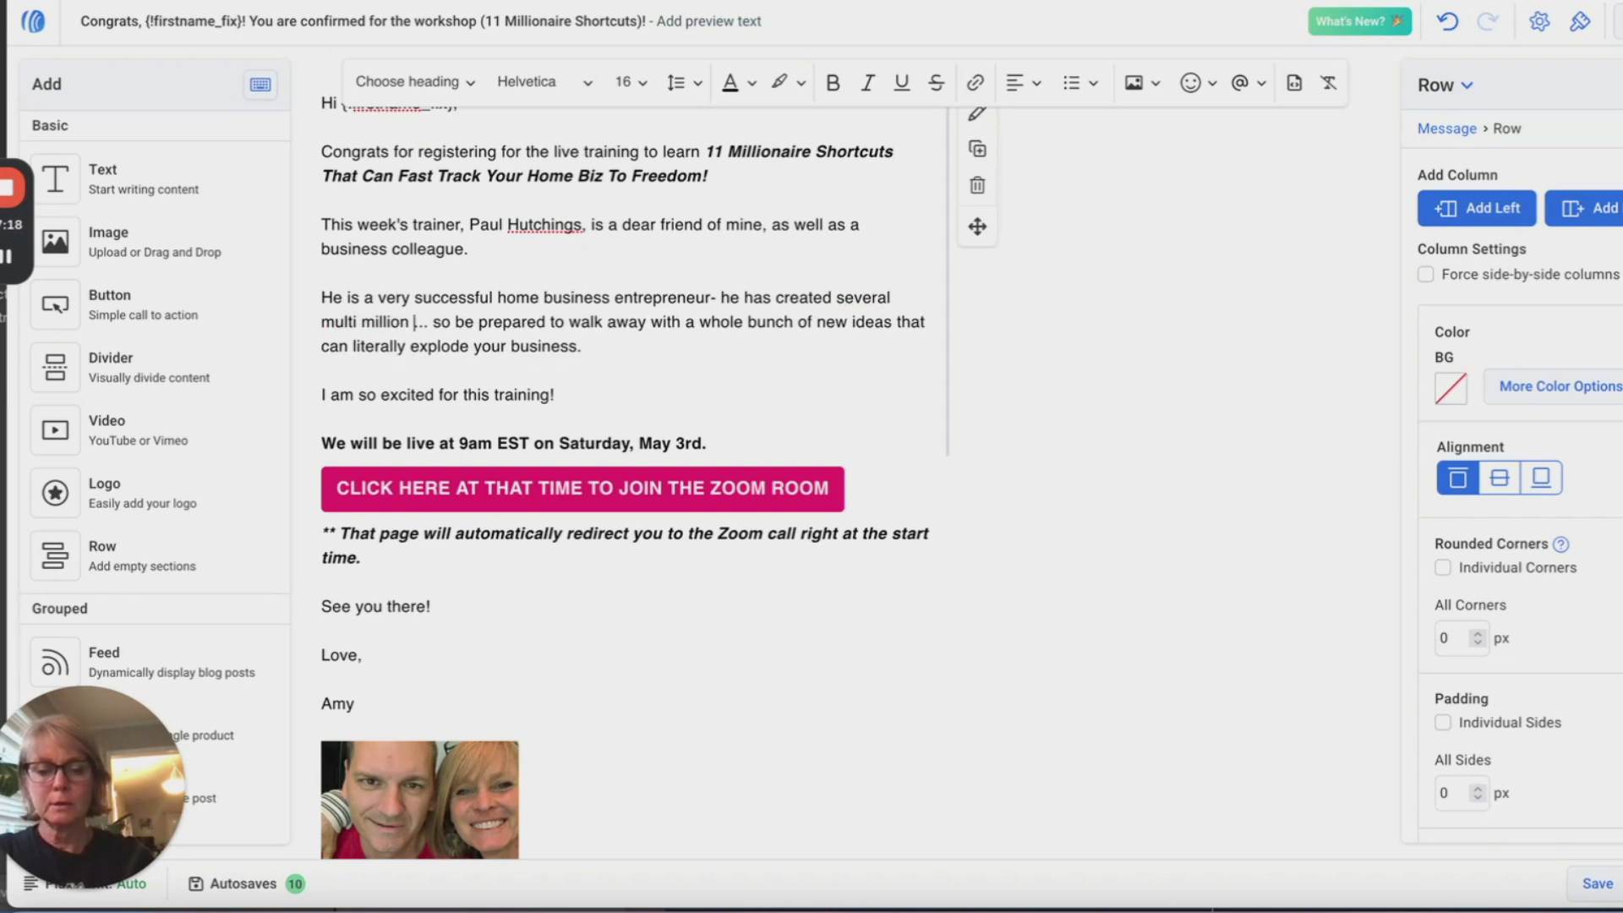
pyautogui.write('businesses')
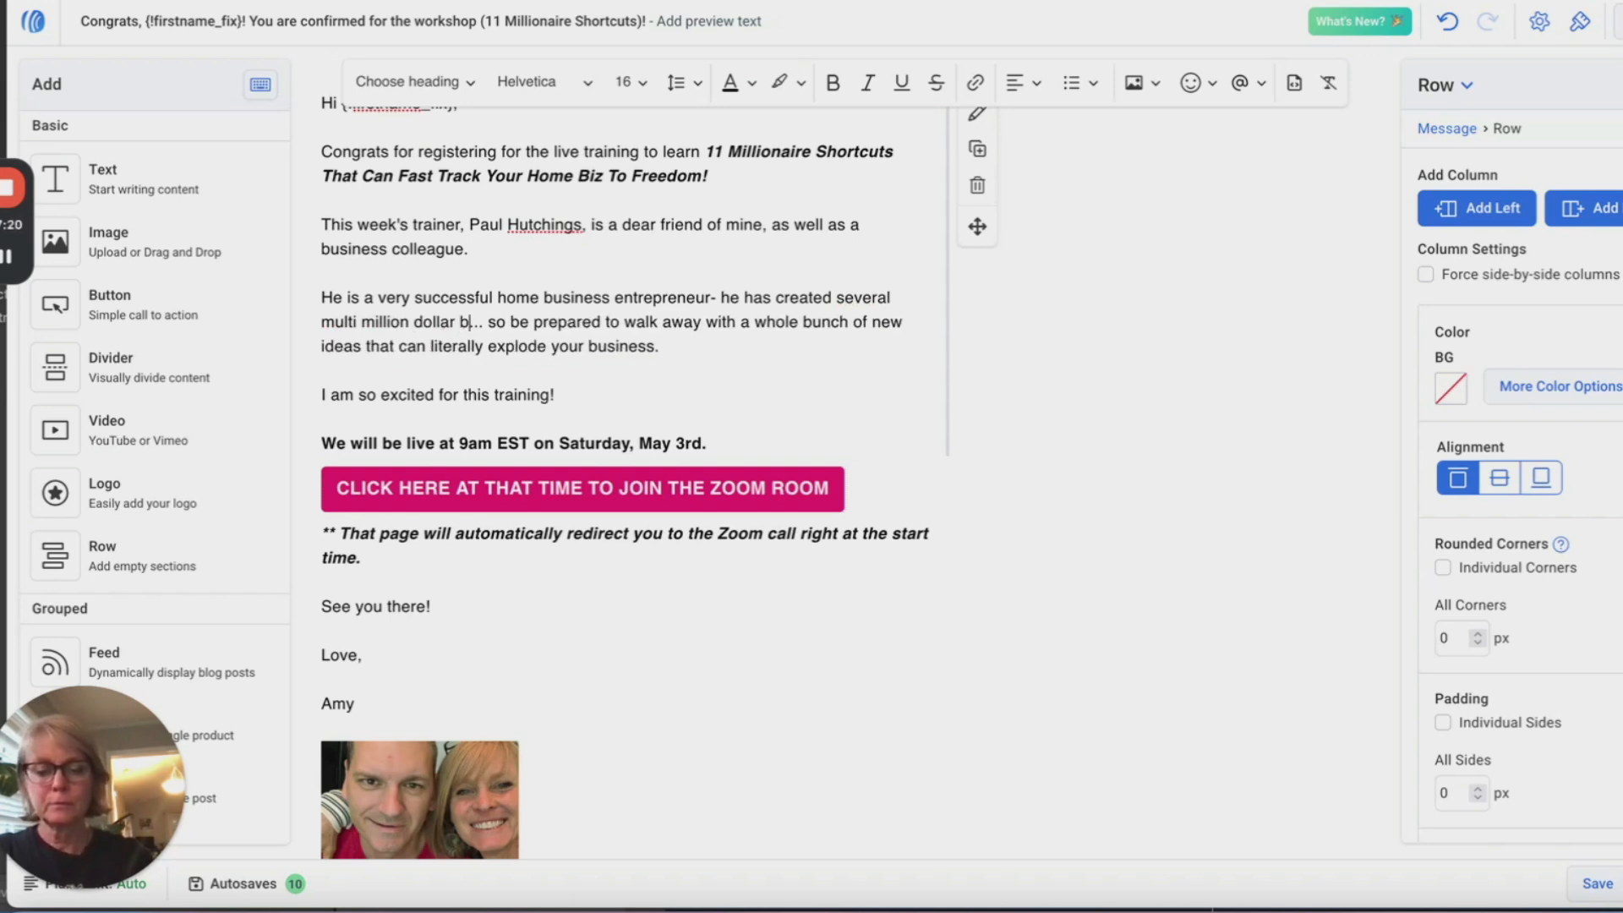
pyautogui.write(' online)')
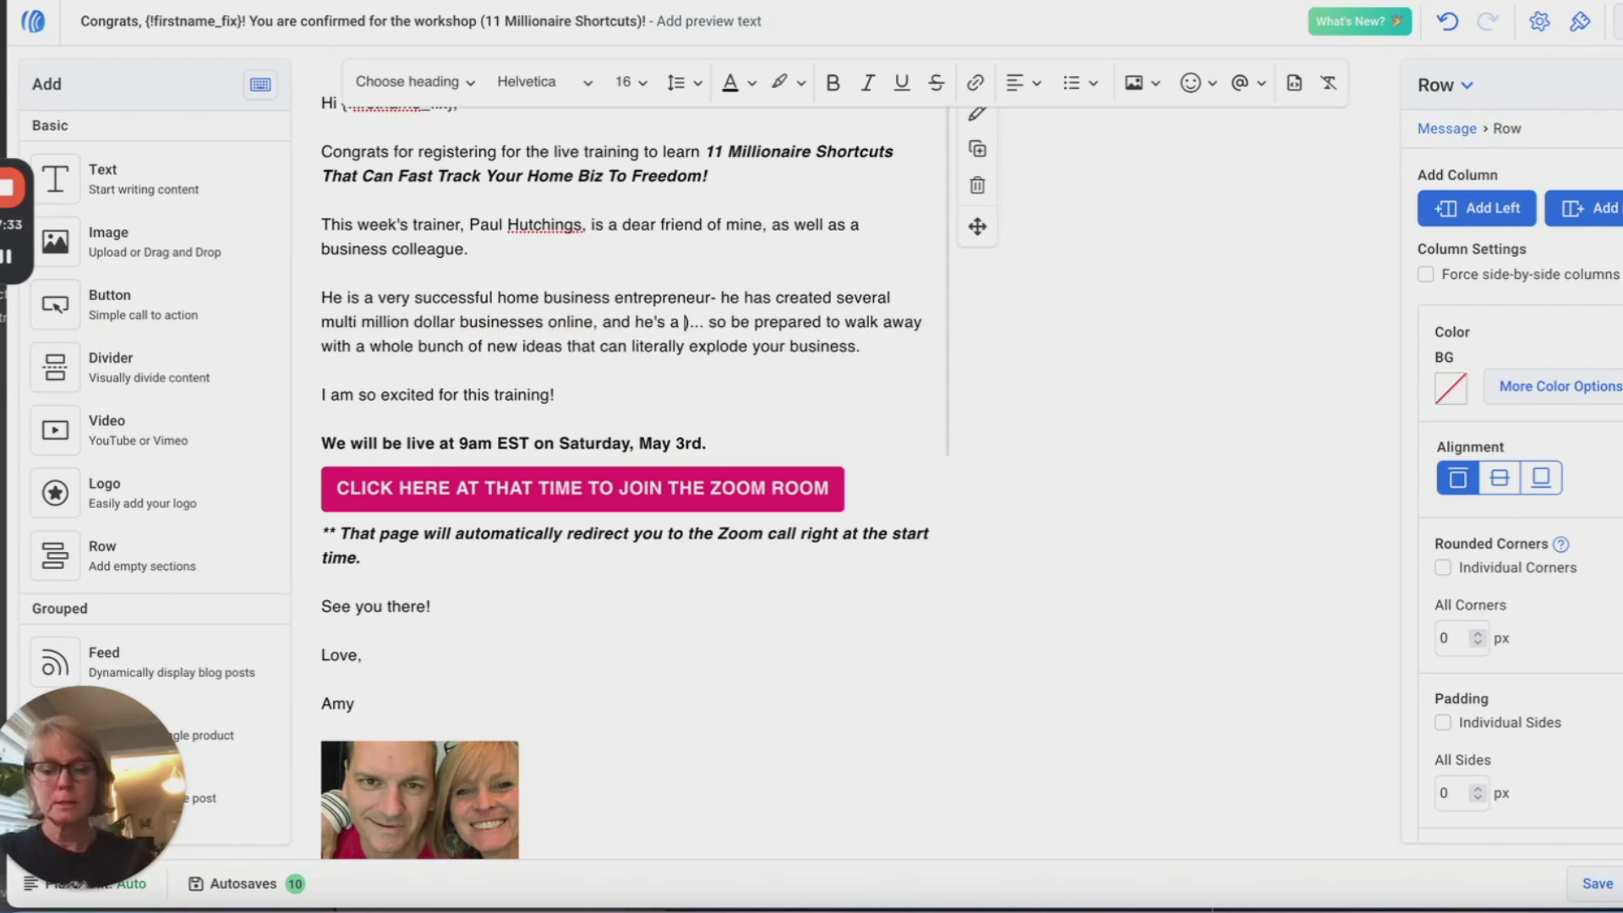
pyautogui.write("e's a deb")
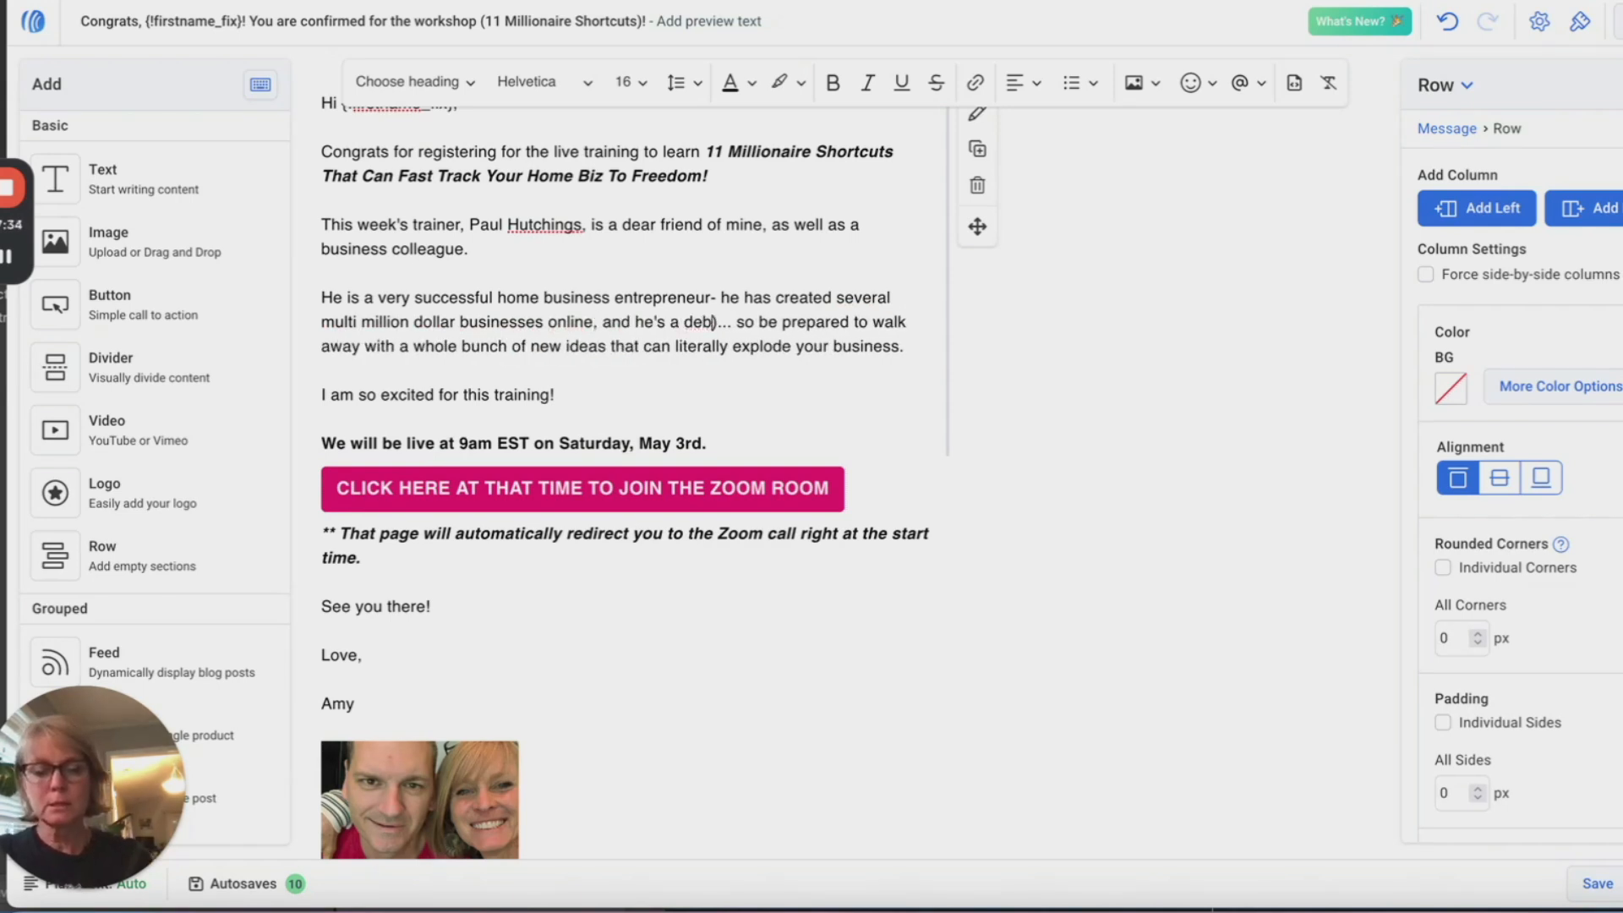
pyautogui.write('t-free mi')
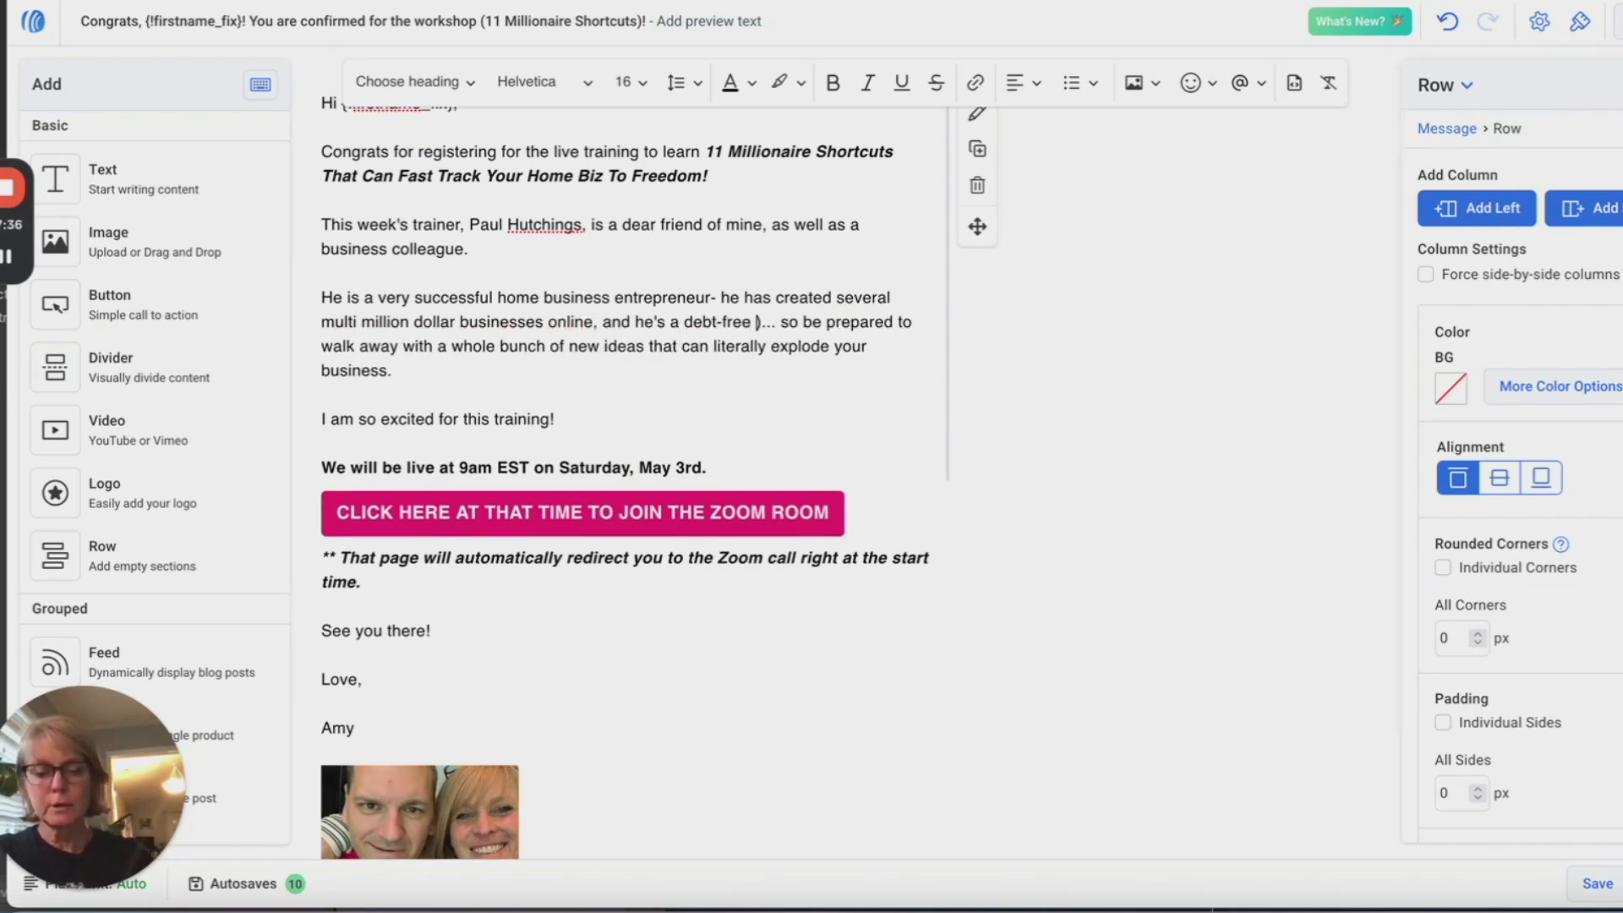
pyautogui.write('llionai')
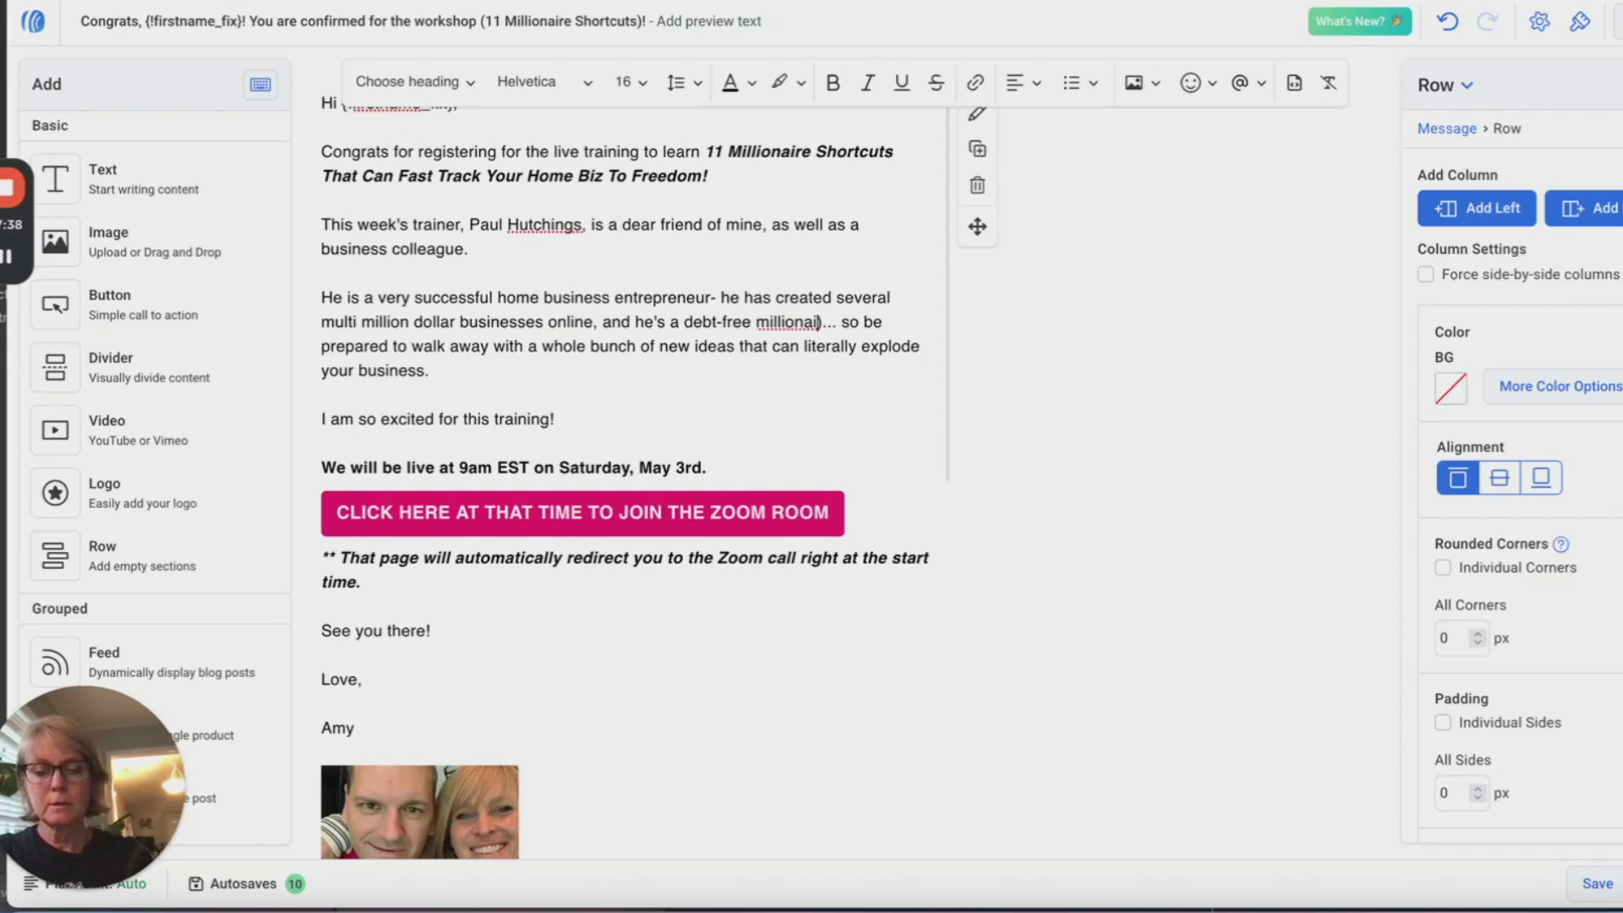
pyautogui.write('re himself')
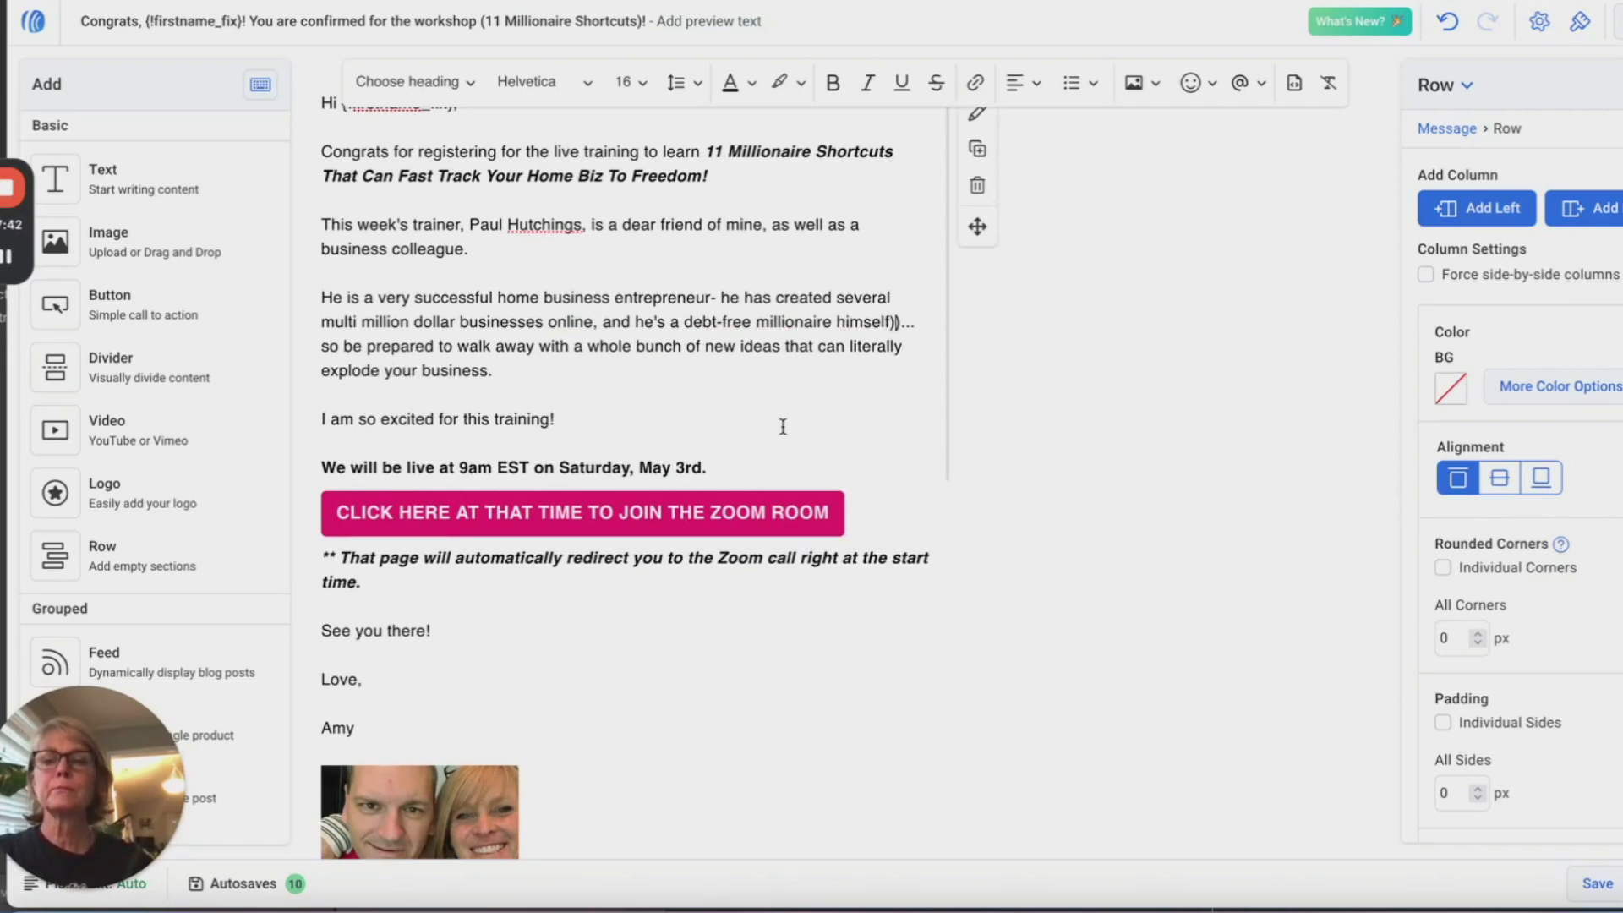
pyautogui.write("so I can't ")
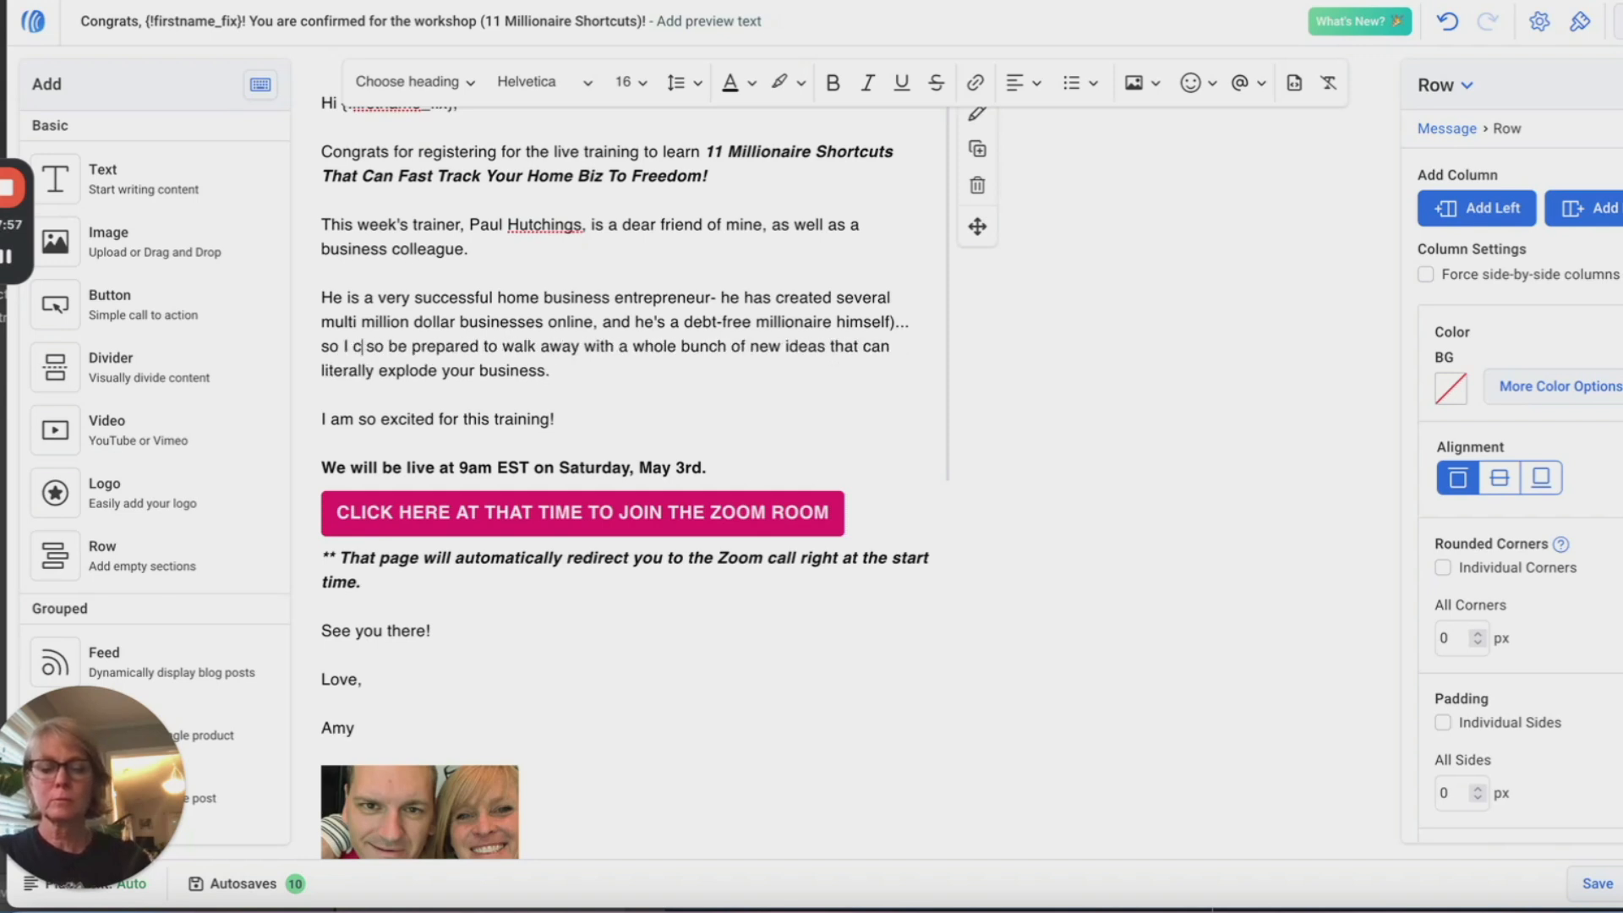
pyautogui.write('think of')
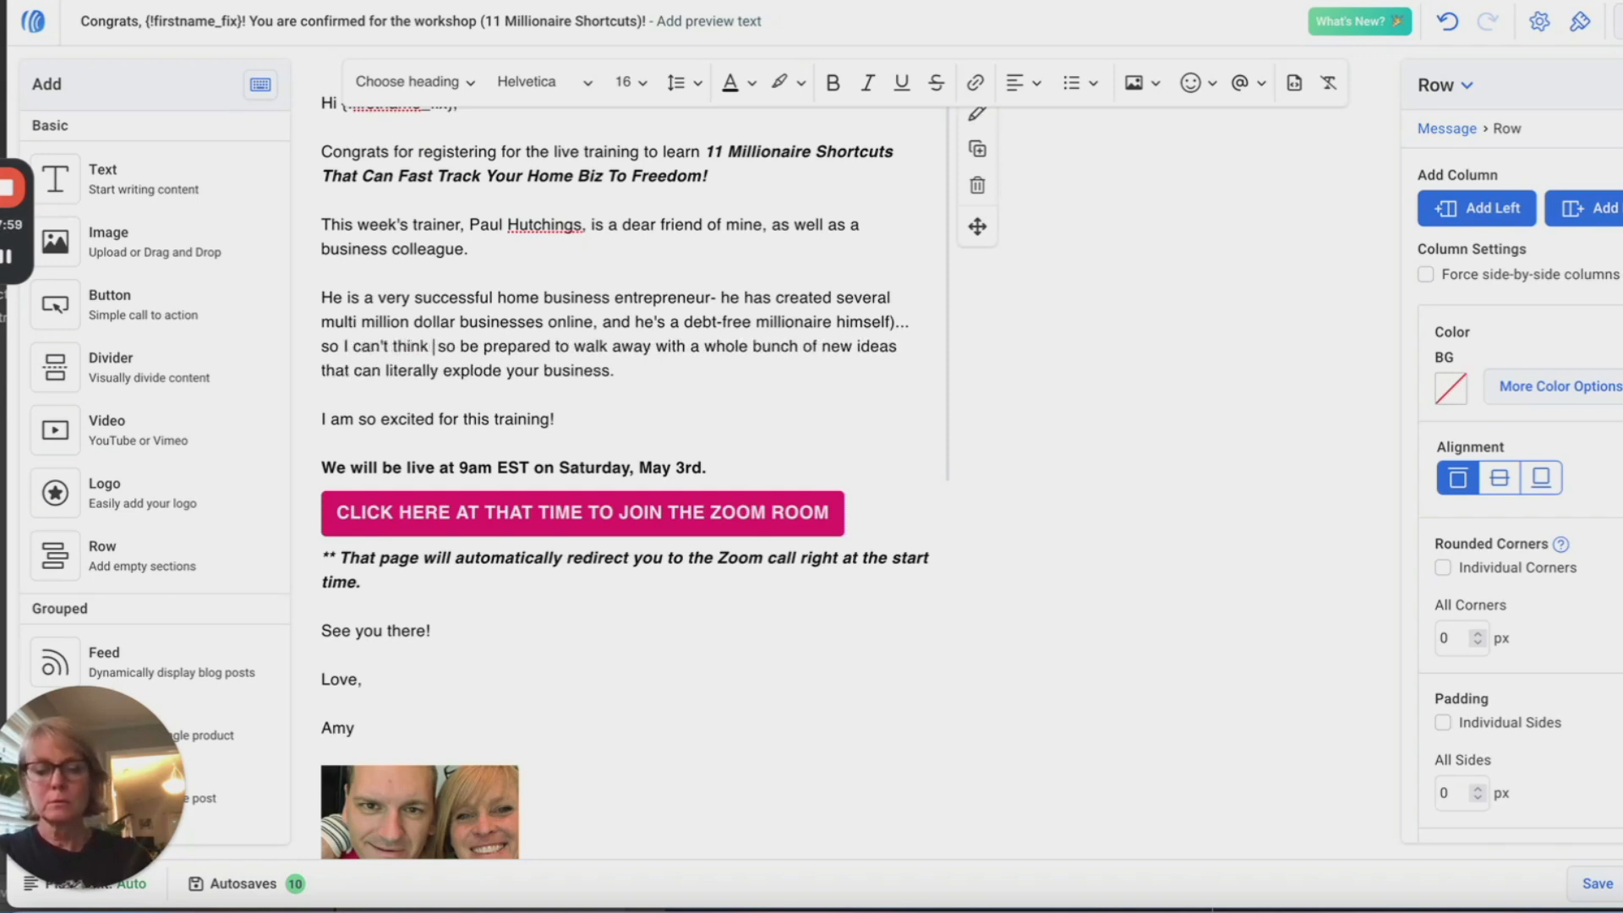
pyautogui.write(' anyone I')
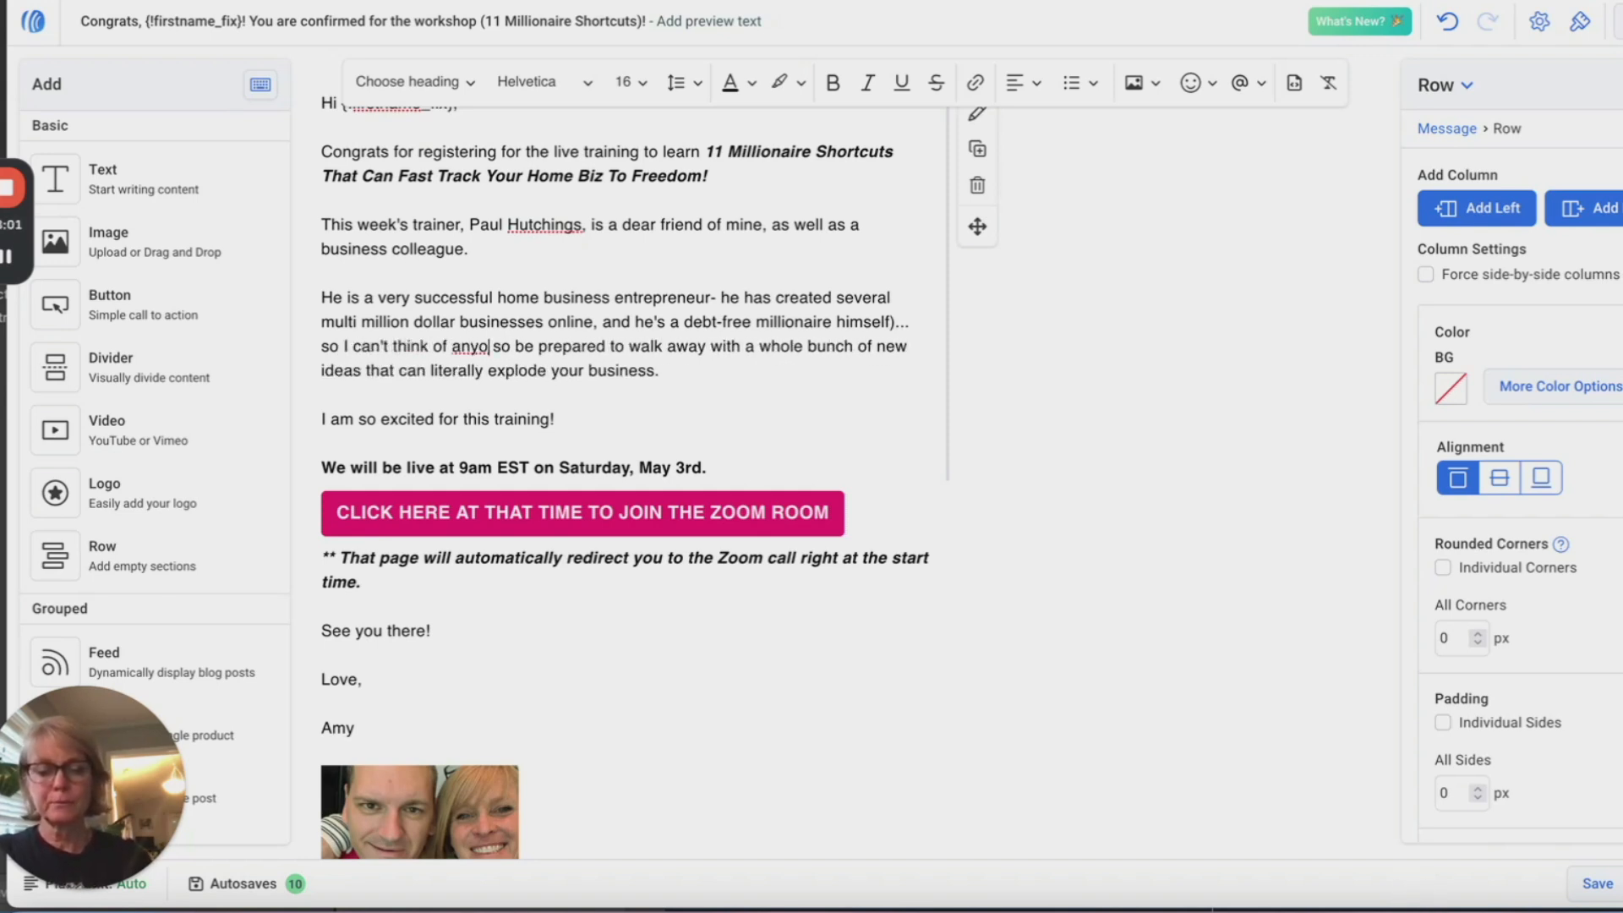
pyautogui.write(' would rather')
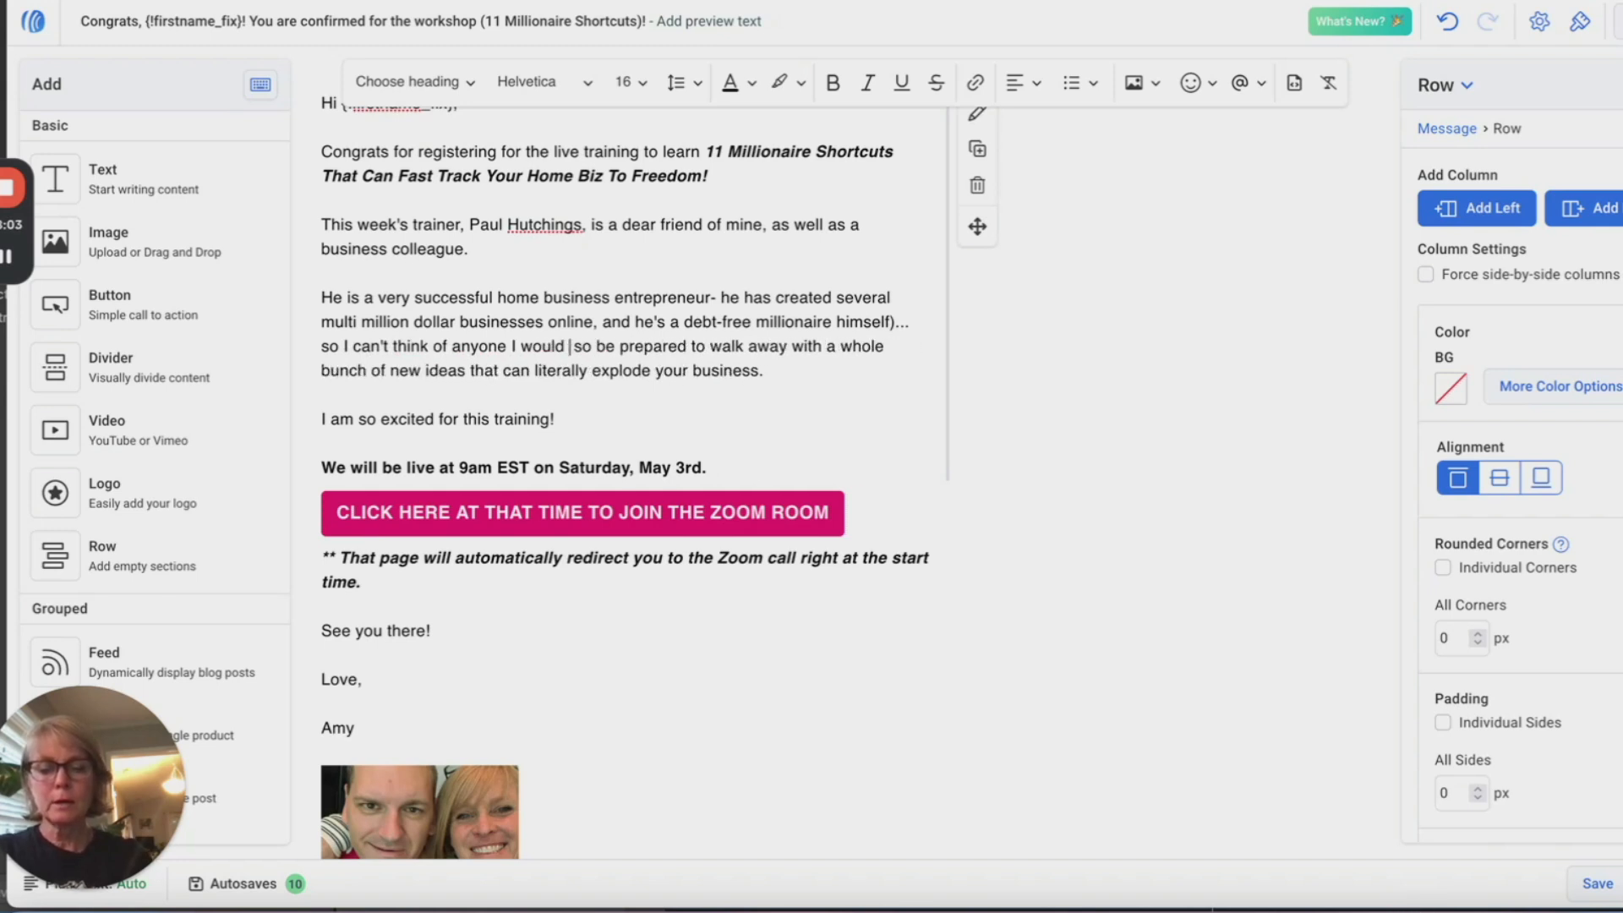
pyautogui.write(' learn ab')
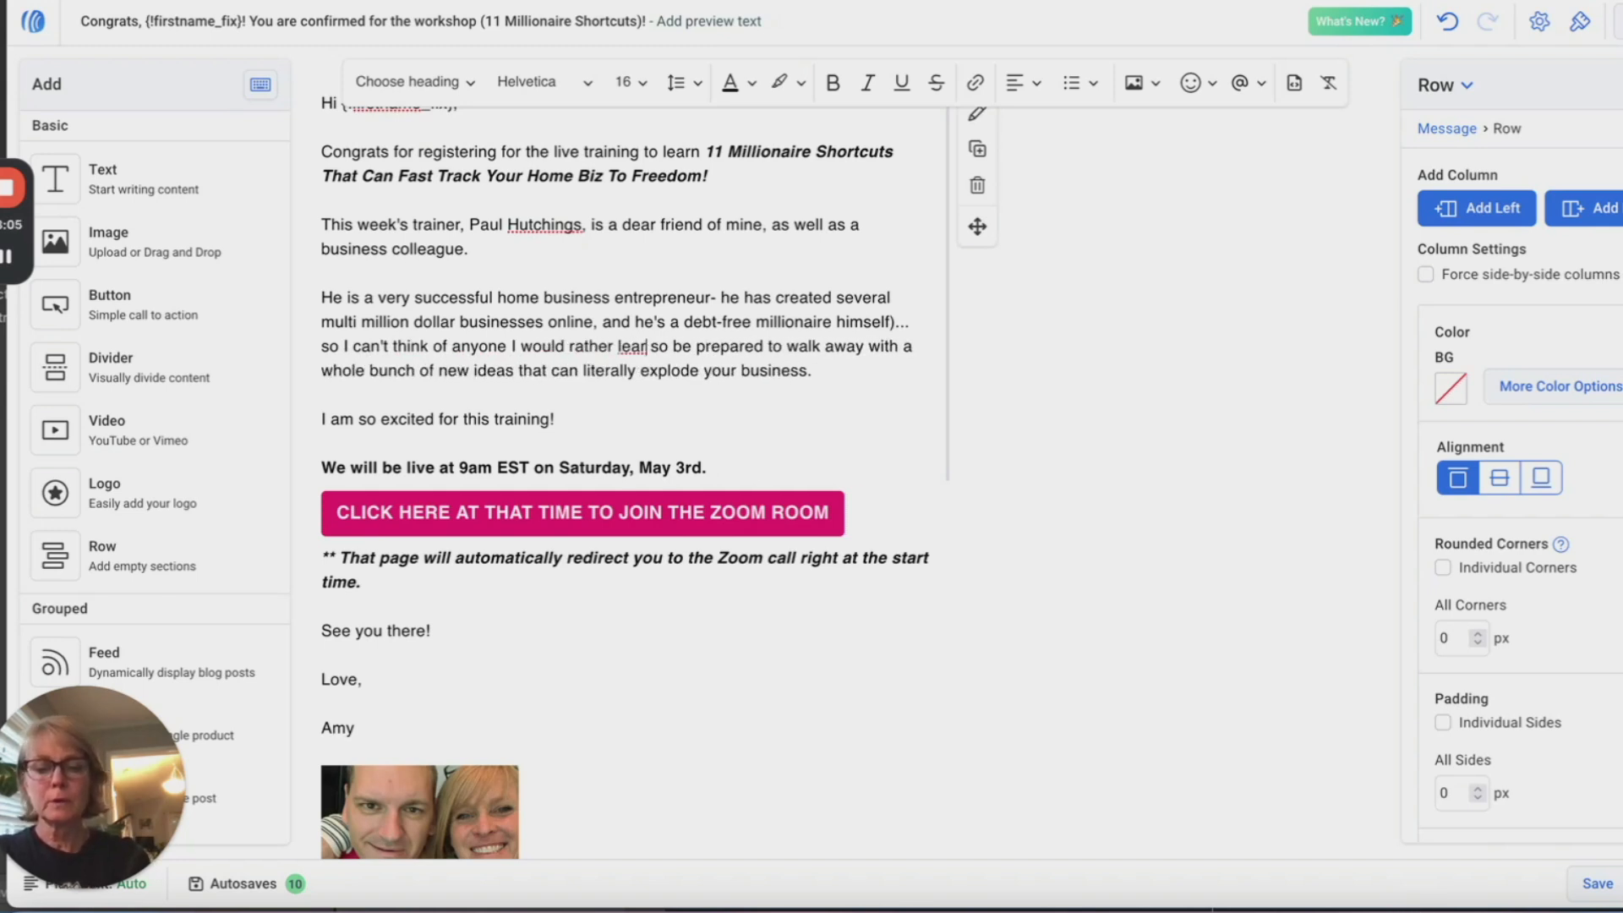
pyautogui.write('out this to')
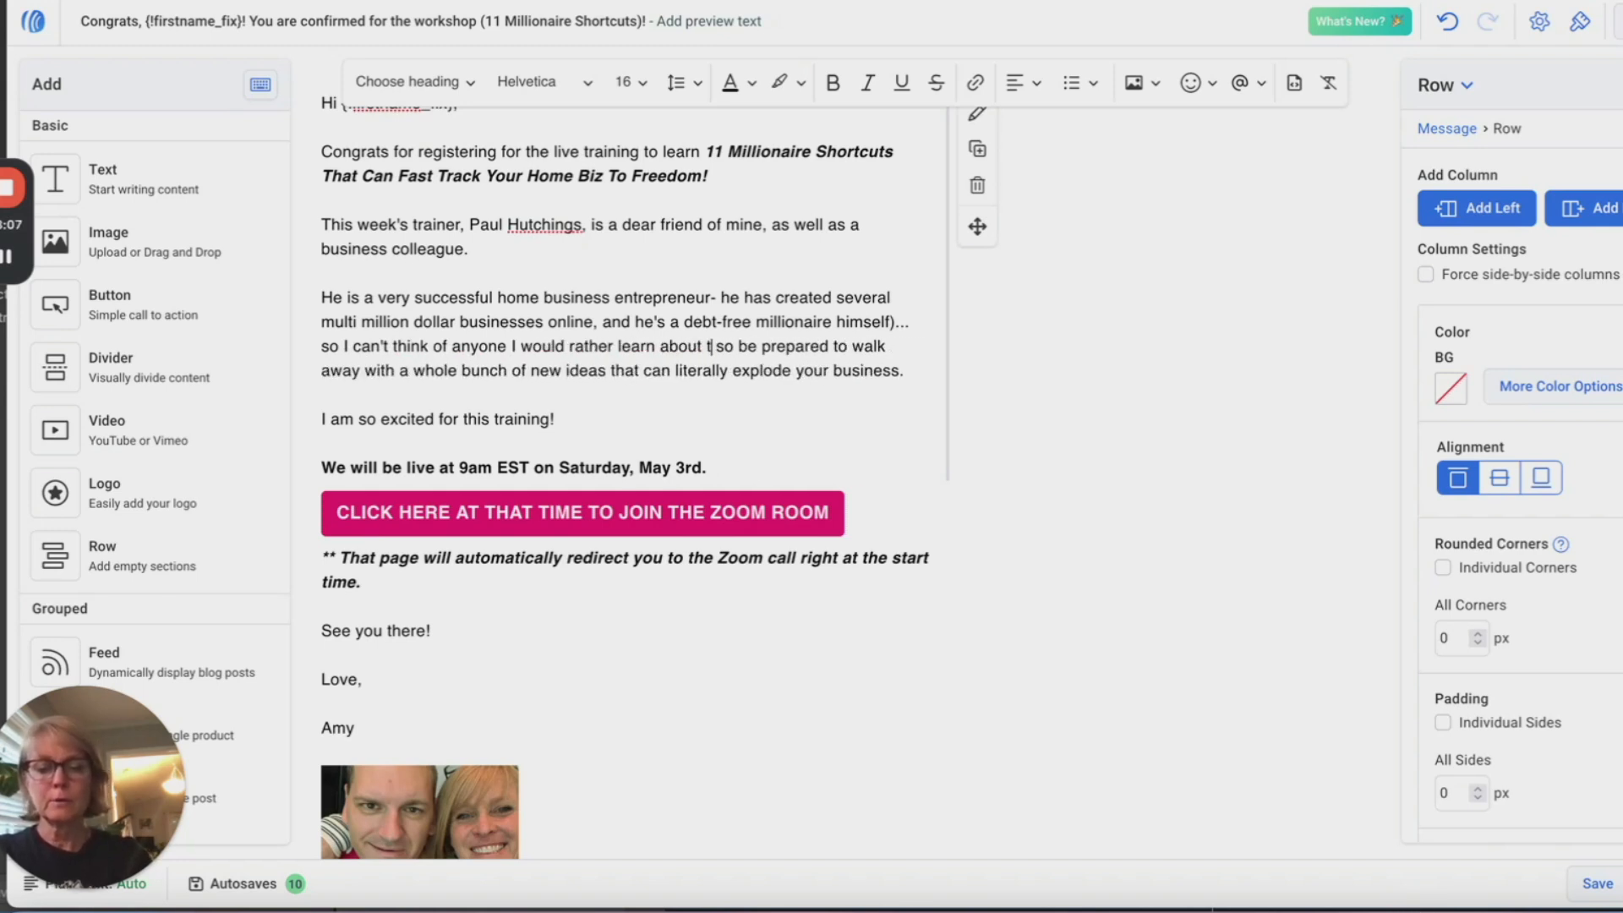
pyautogui.write('pic fro')
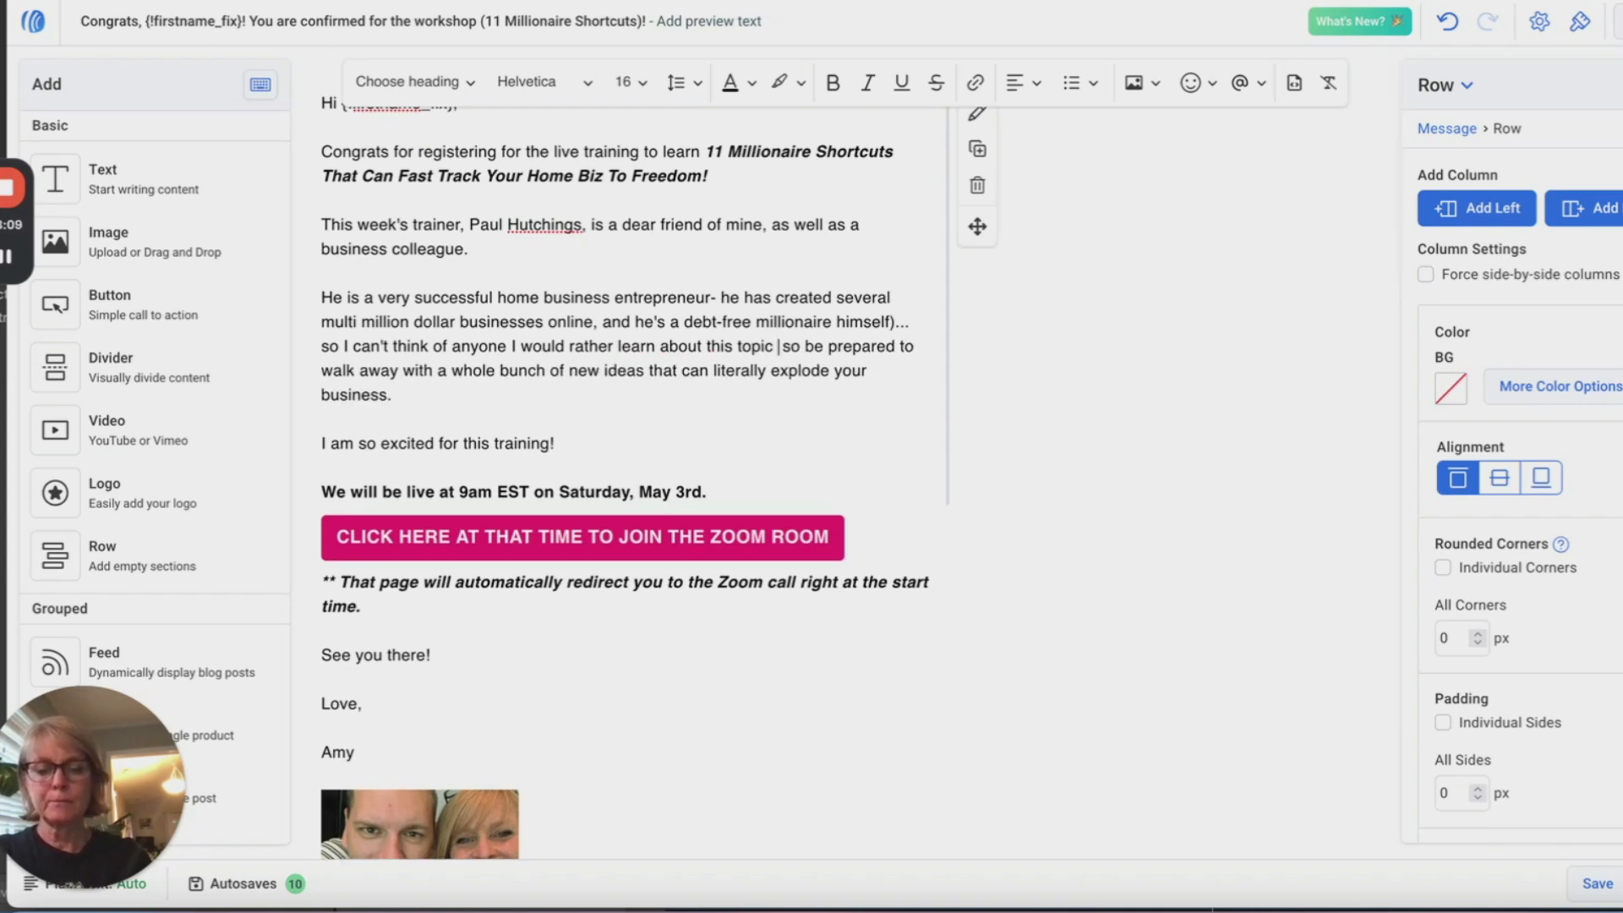
pyautogui.write('m.')
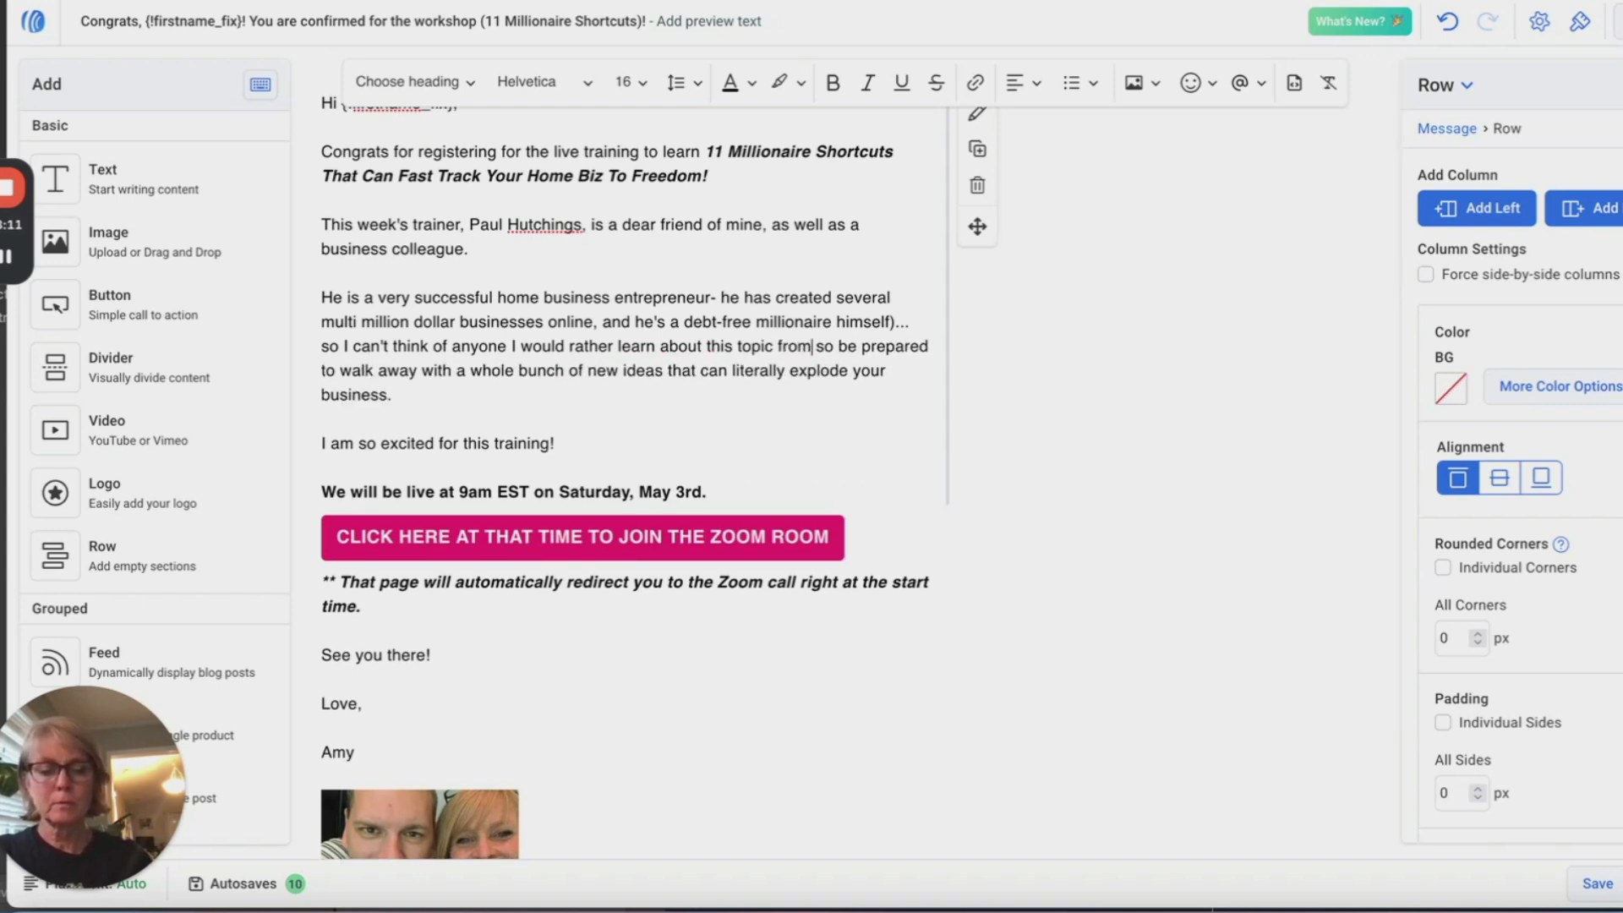
# Step: Move the closing sentence to its own paragraph starting with a capitalized 'Be prepared'
pyautogui.press('Return')
pyautogui.press('Return')
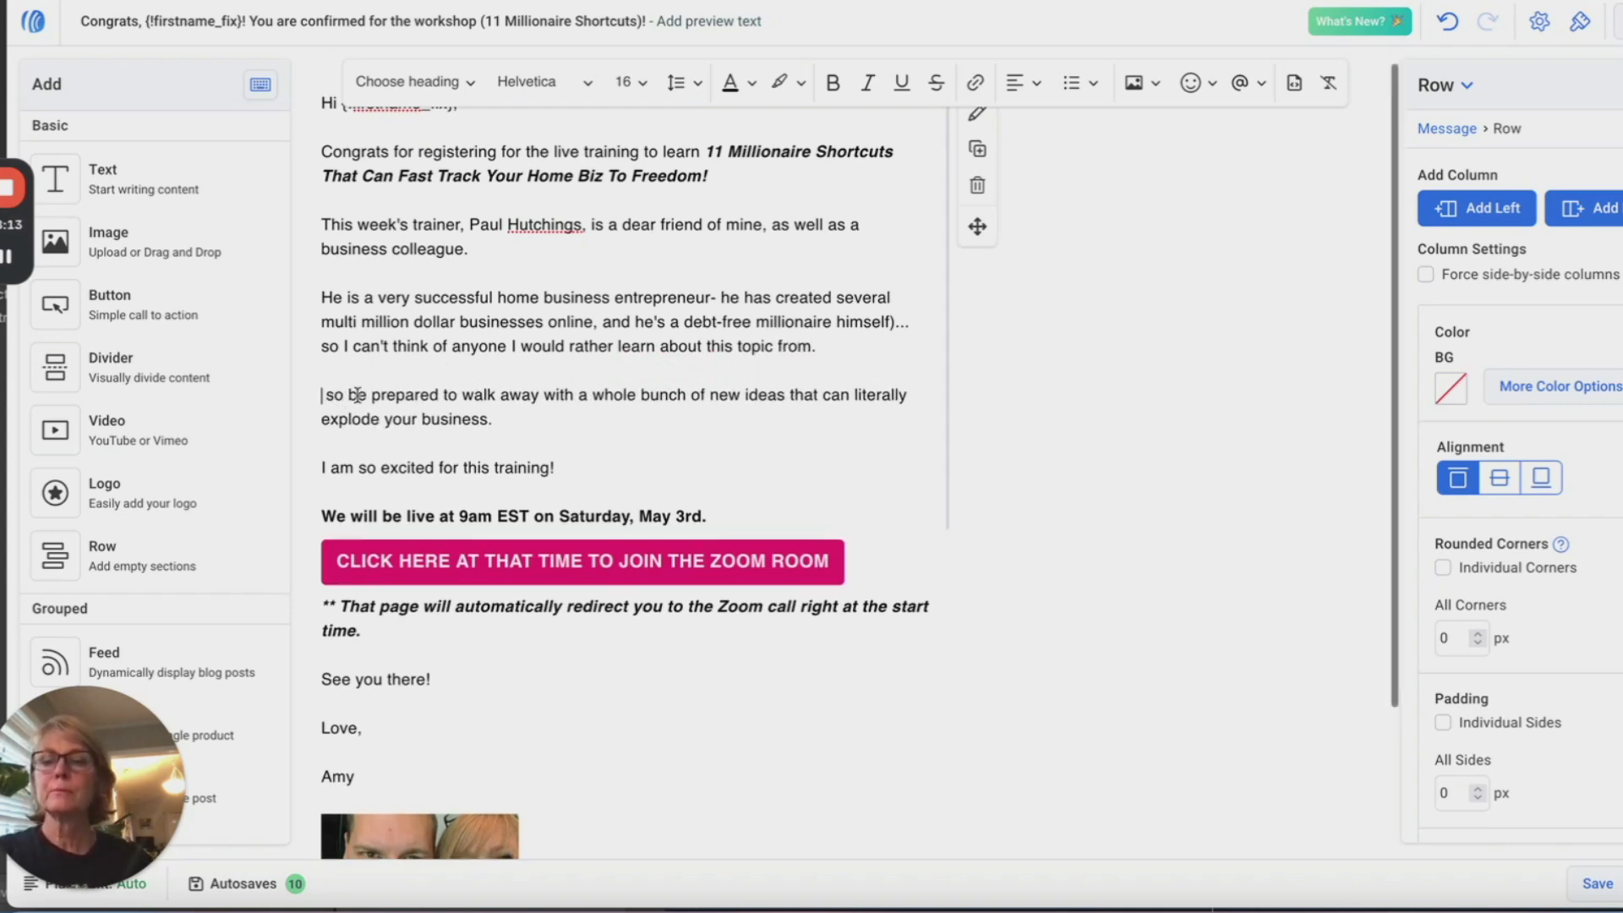
pyautogui.moveTo(356, 395); pyautogui.dragTo(322, 395)
pyautogui.press('BackSpace')
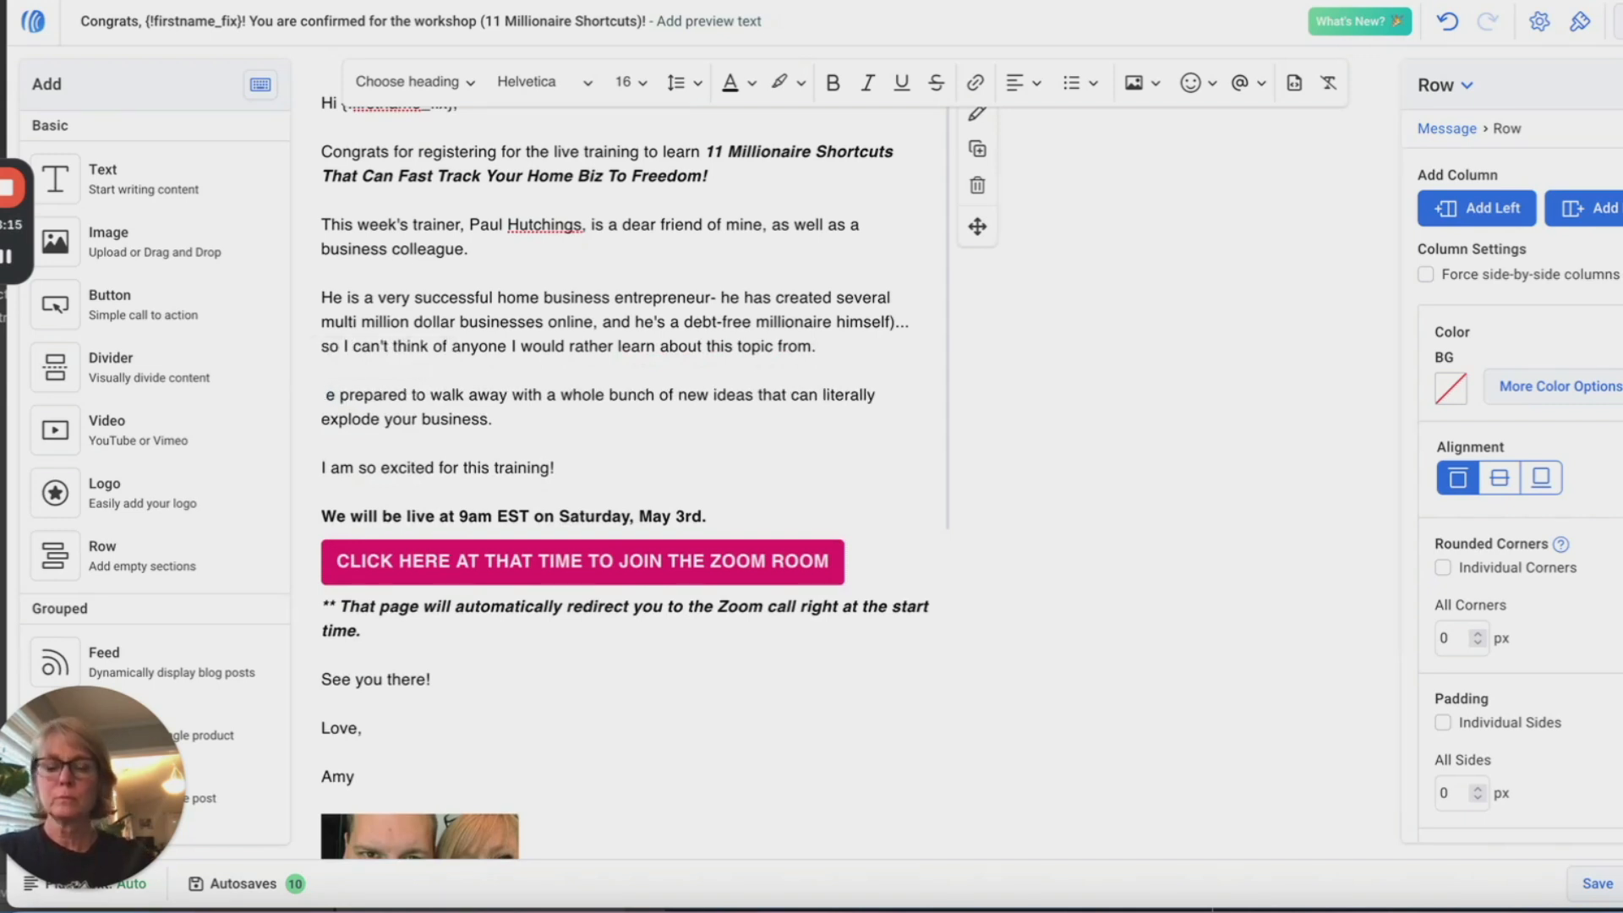
pyautogui.write('B')
pyautogui.scroll(-1, 635, 400)
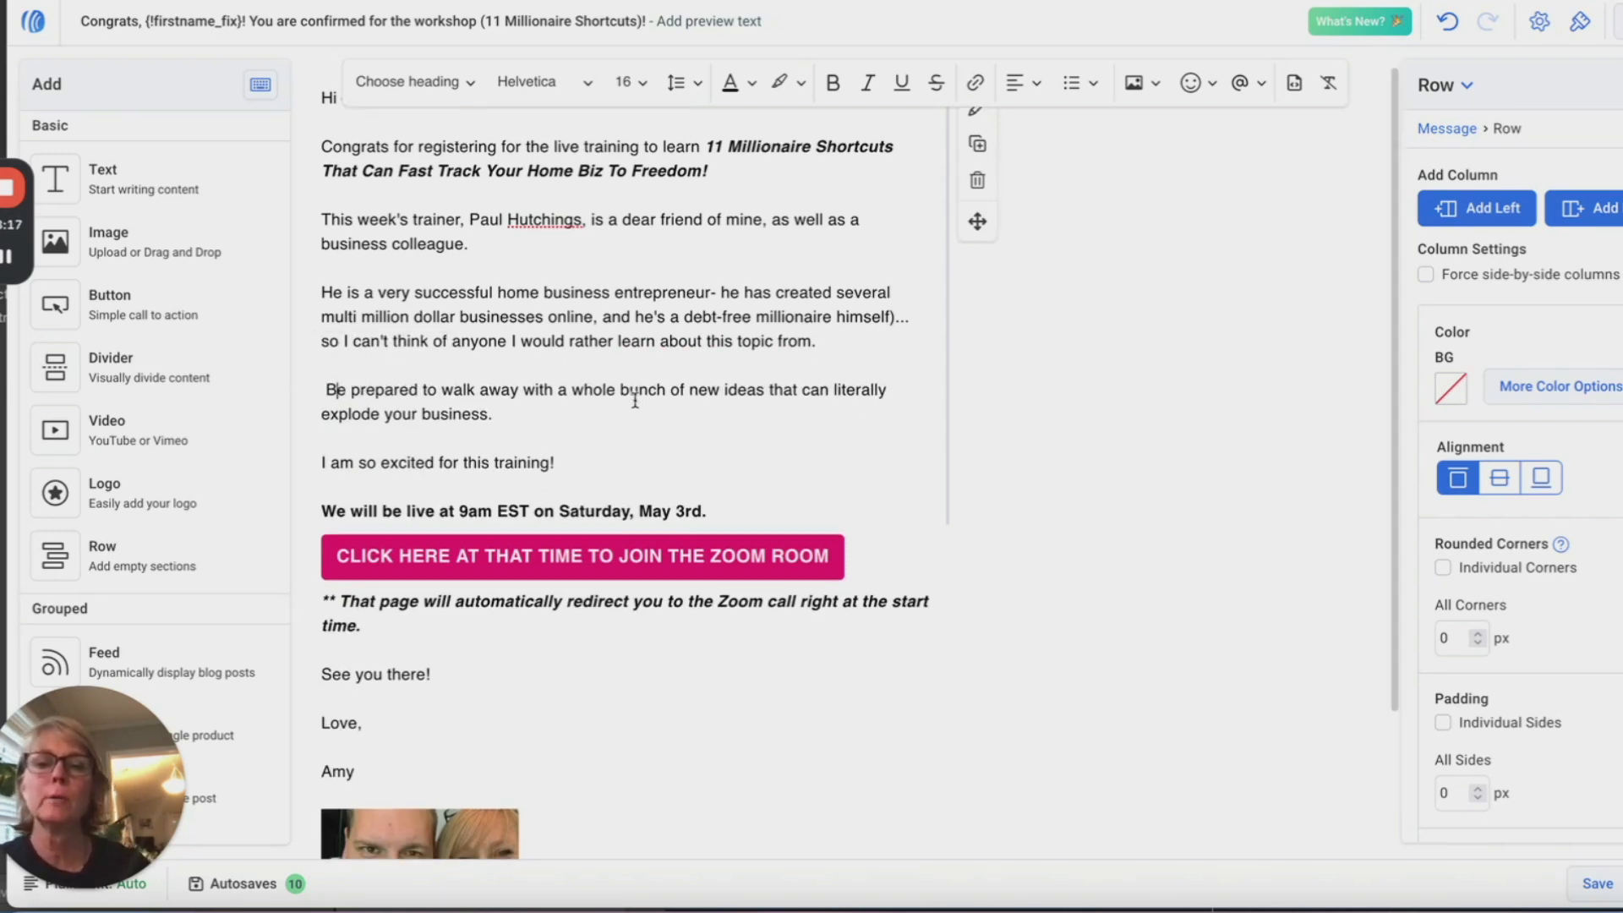
pyautogui.scroll(-1, 634, 401)
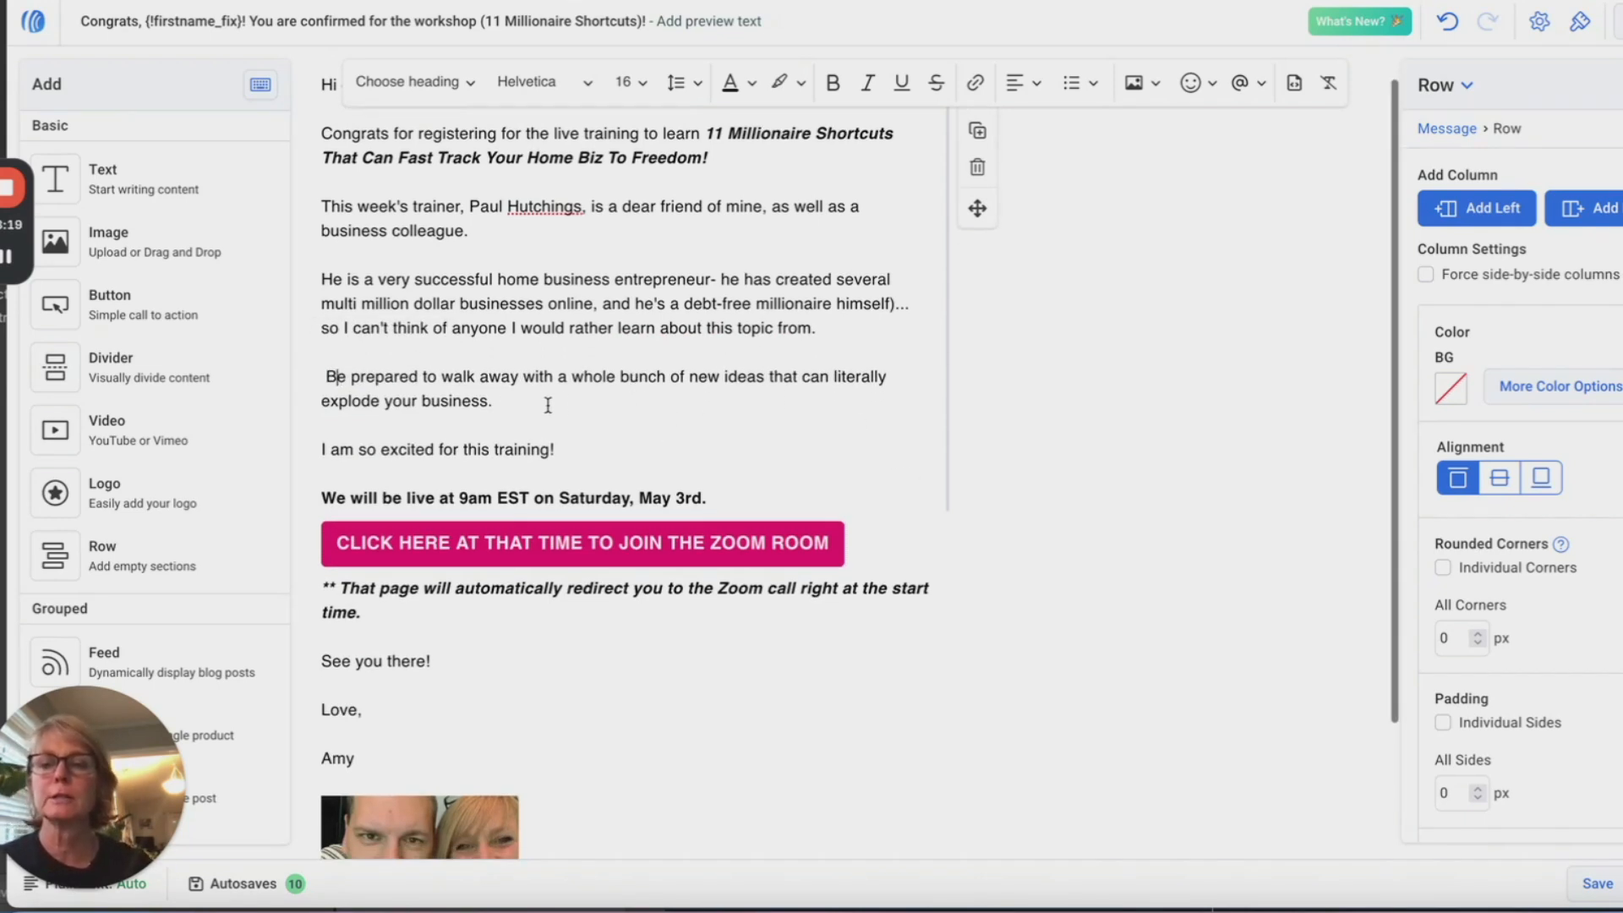
pyautogui.scroll(-3, 330, 371)
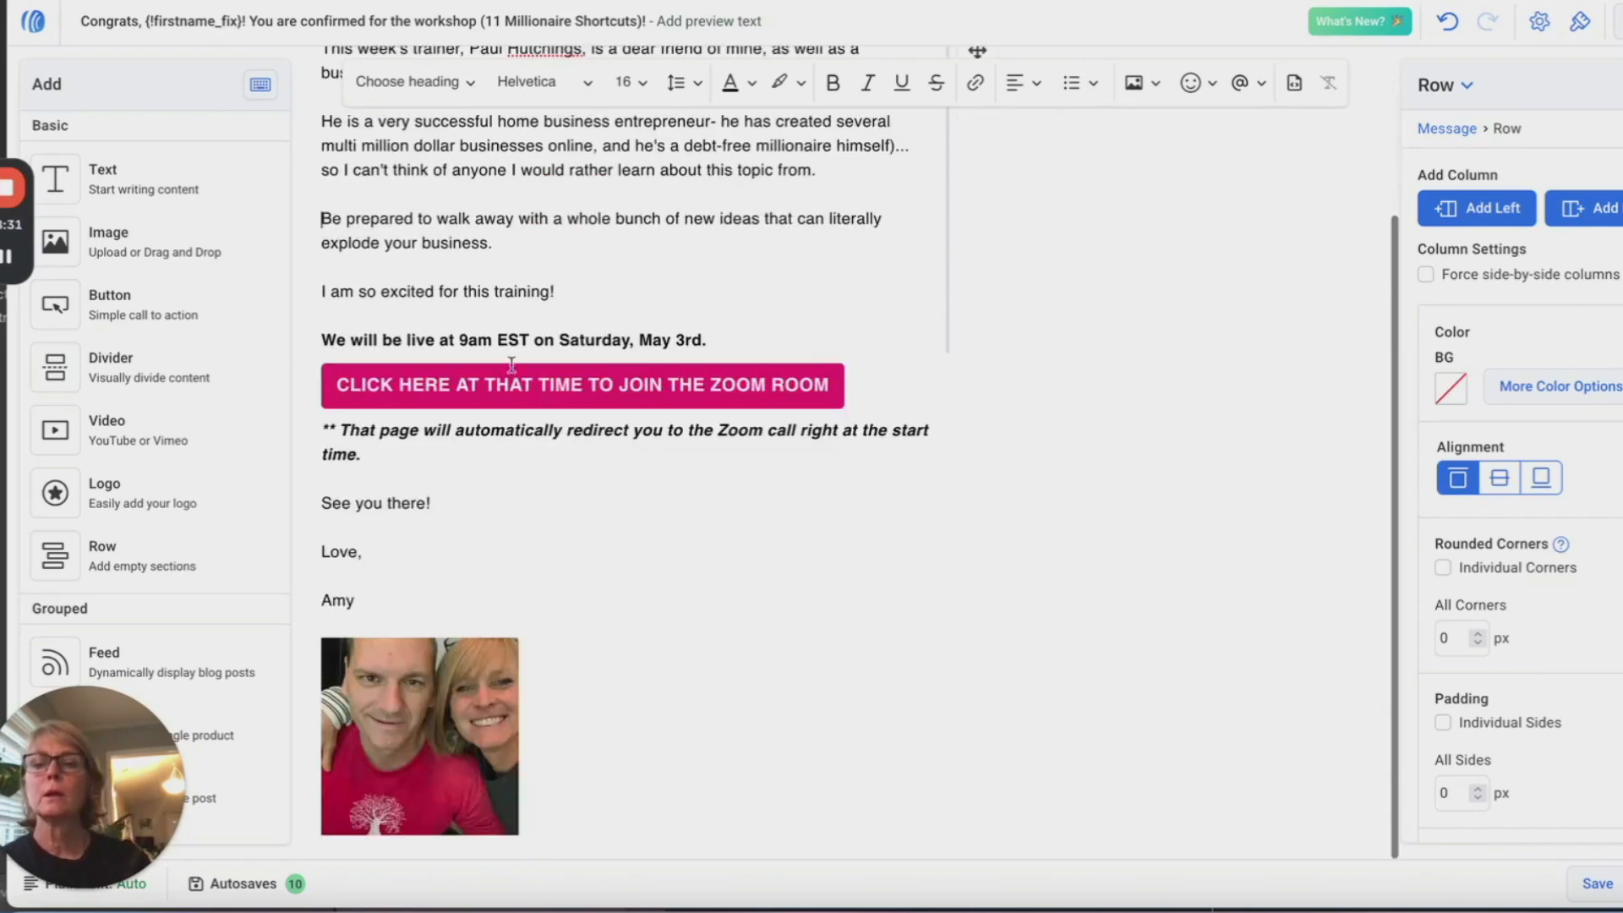
# Step: Change '3rd' to '10th.' in the bold live-date line of the email
pyautogui.click(689, 339)
pyautogui.doubleClick(701, 340)
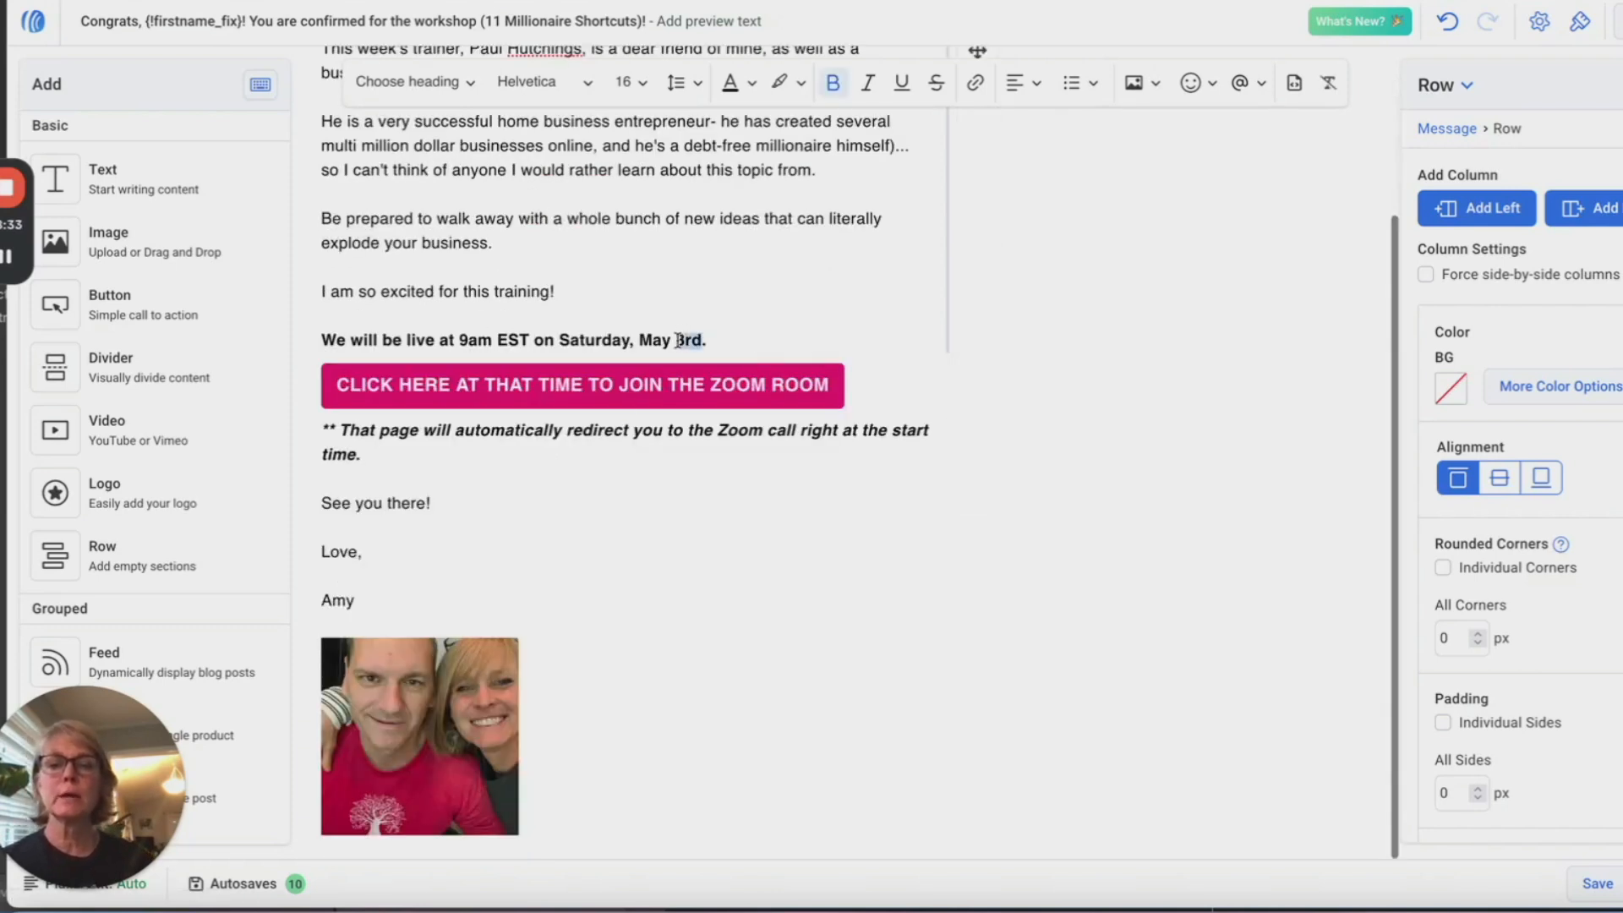
pyautogui.write('10th')
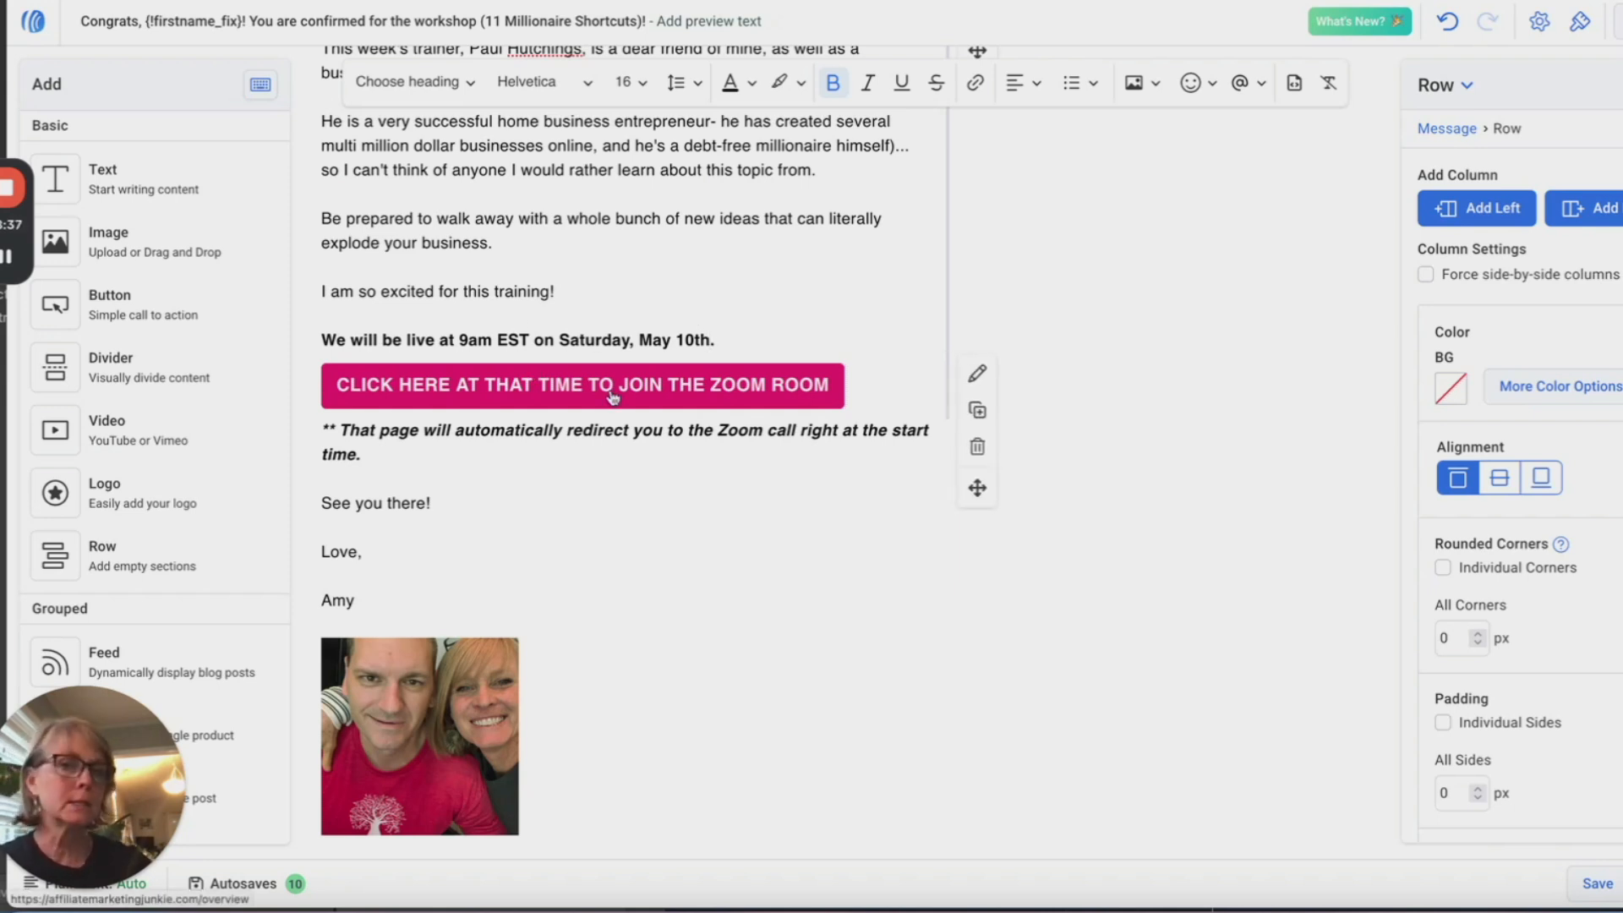
pyautogui.write('.')
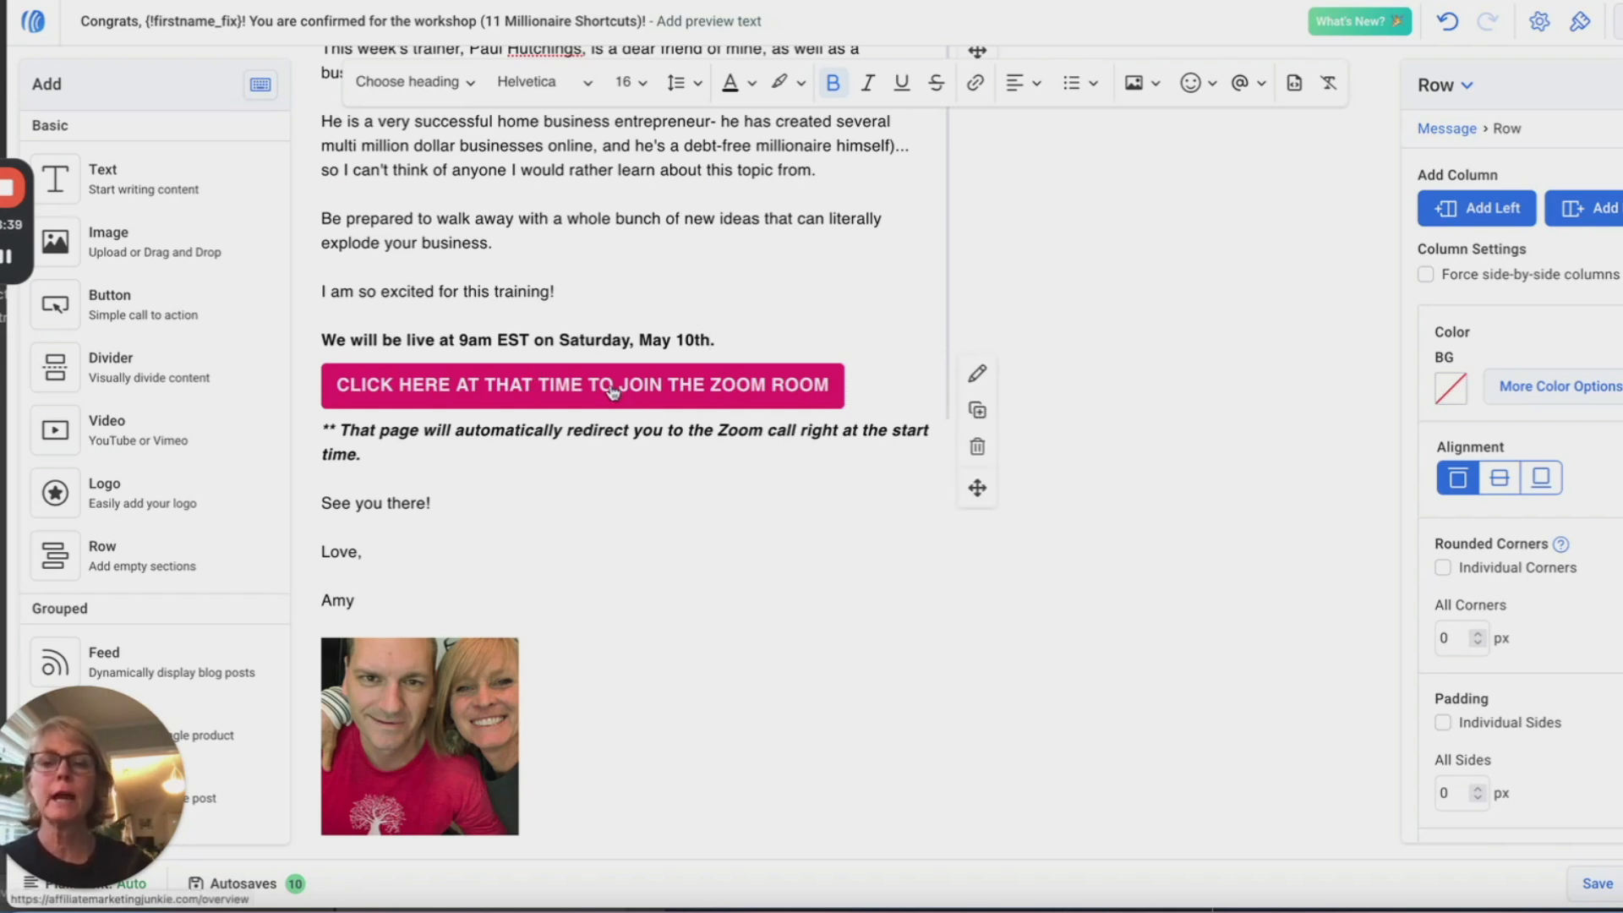
pyautogui.press('BackSpace')
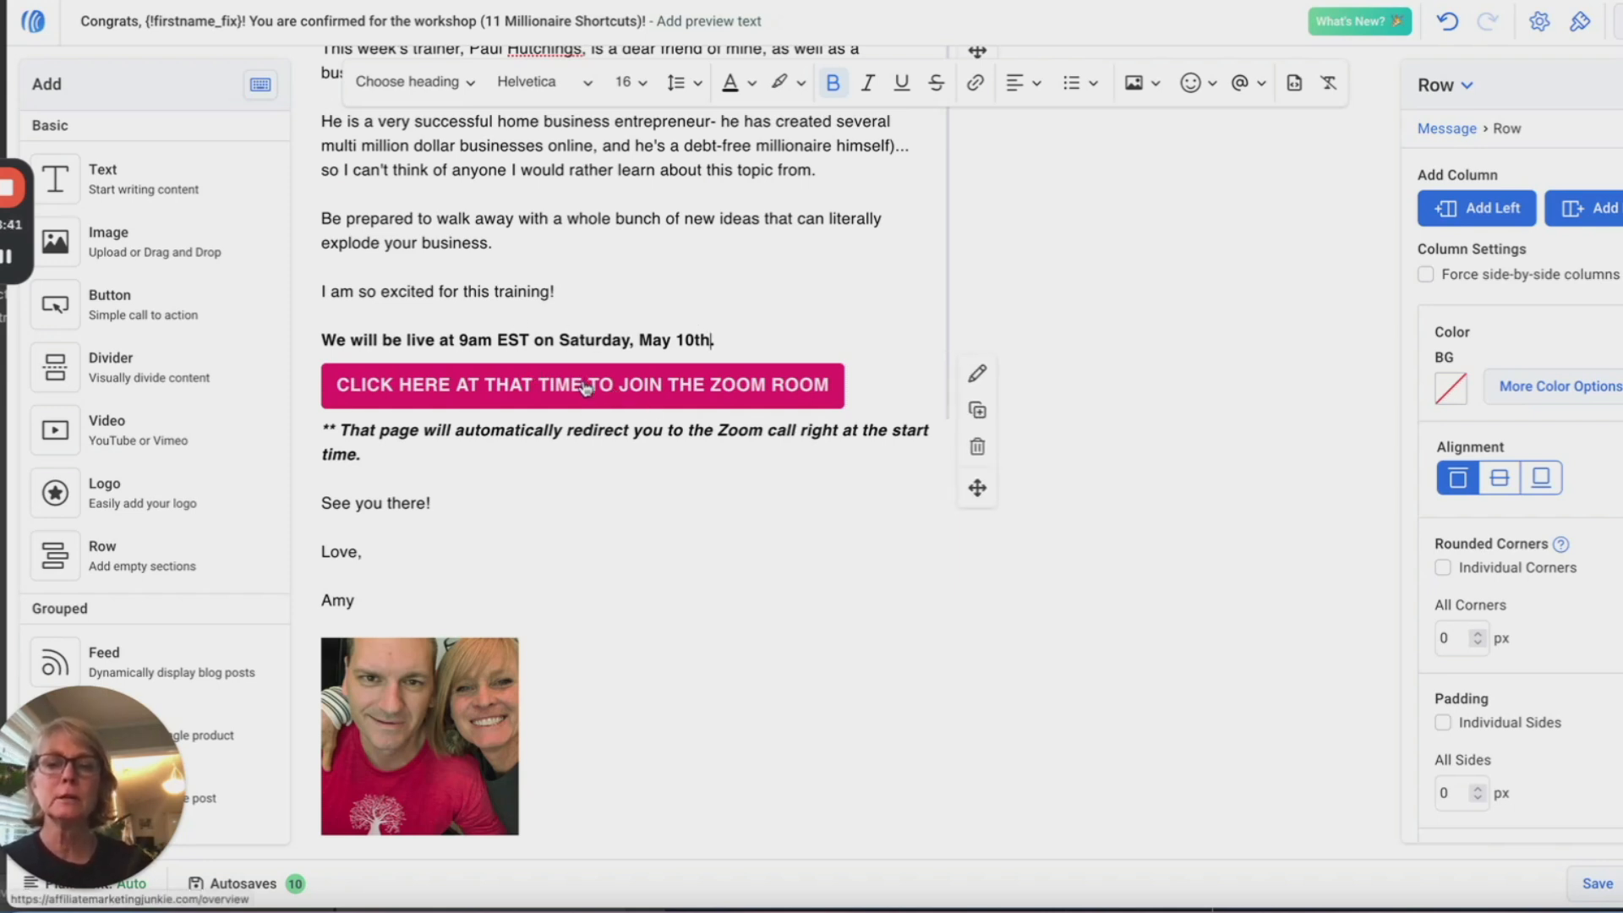
pyautogui.write('.')
pyautogui.click(586, 388)
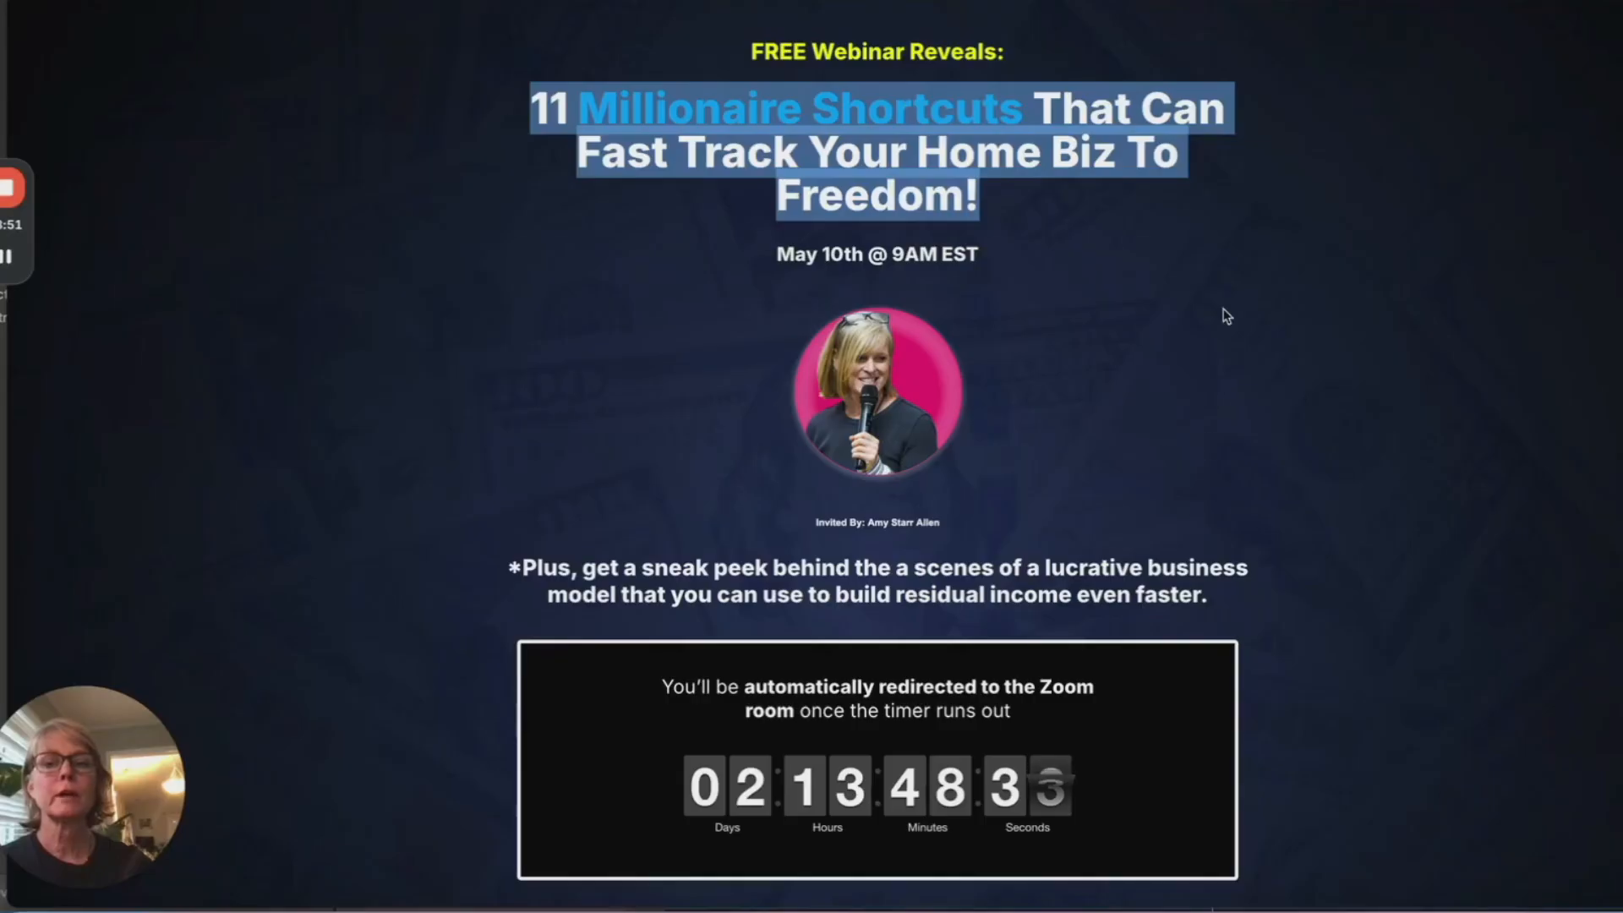
# Step: Check the landing page, then come back to the email and select its closing photo
pyautogui.click(1133, 297)
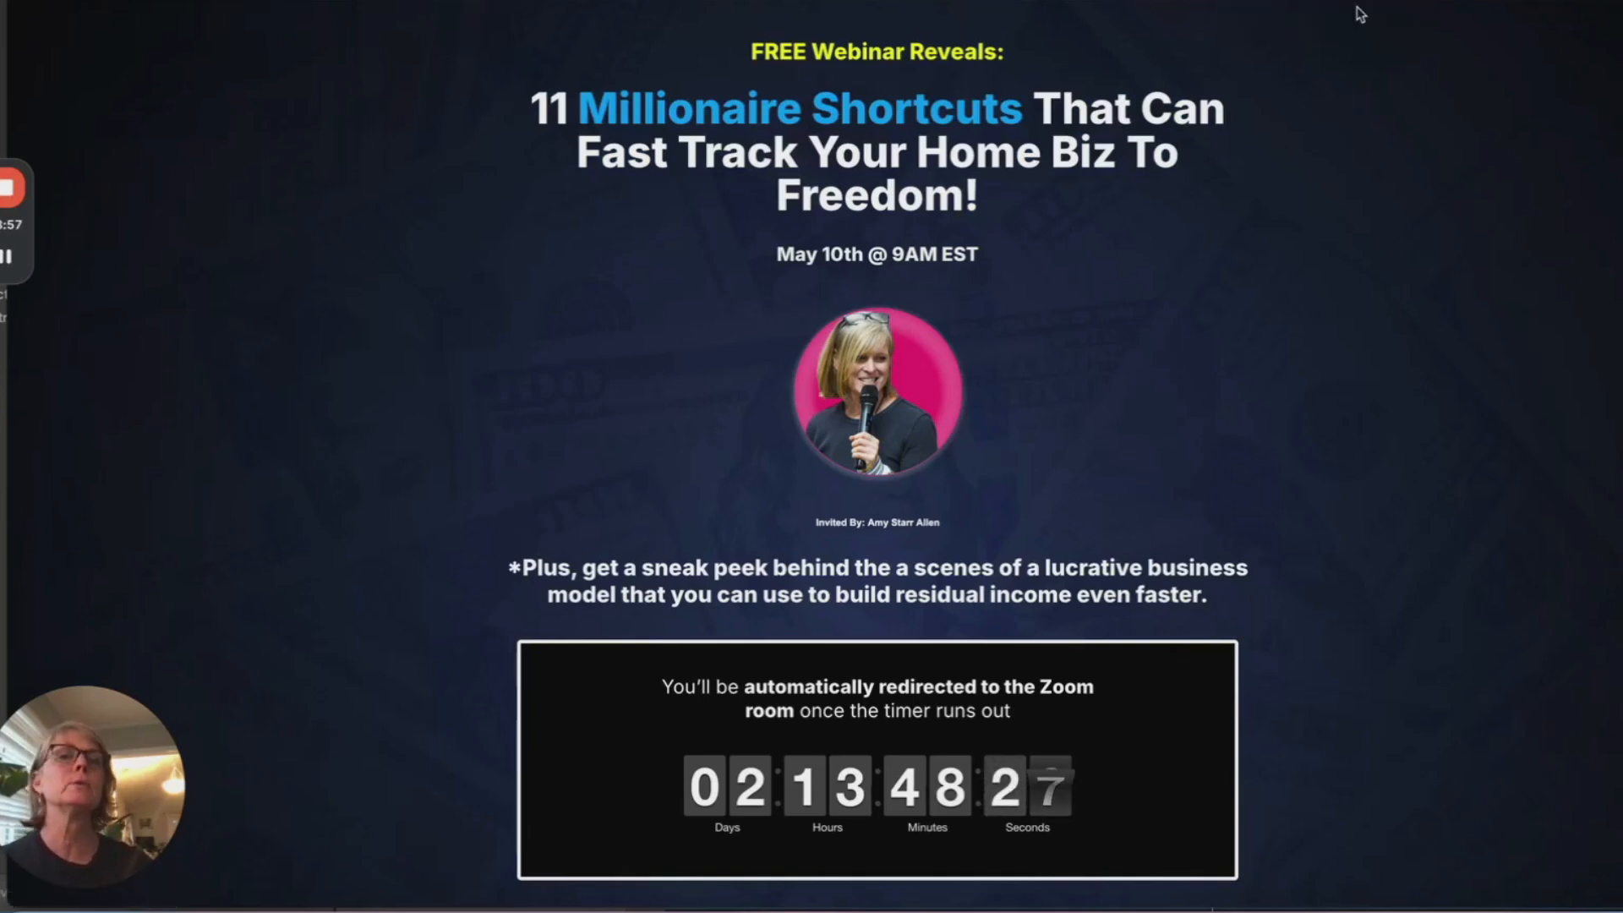
pyautogui.click(900, 1)
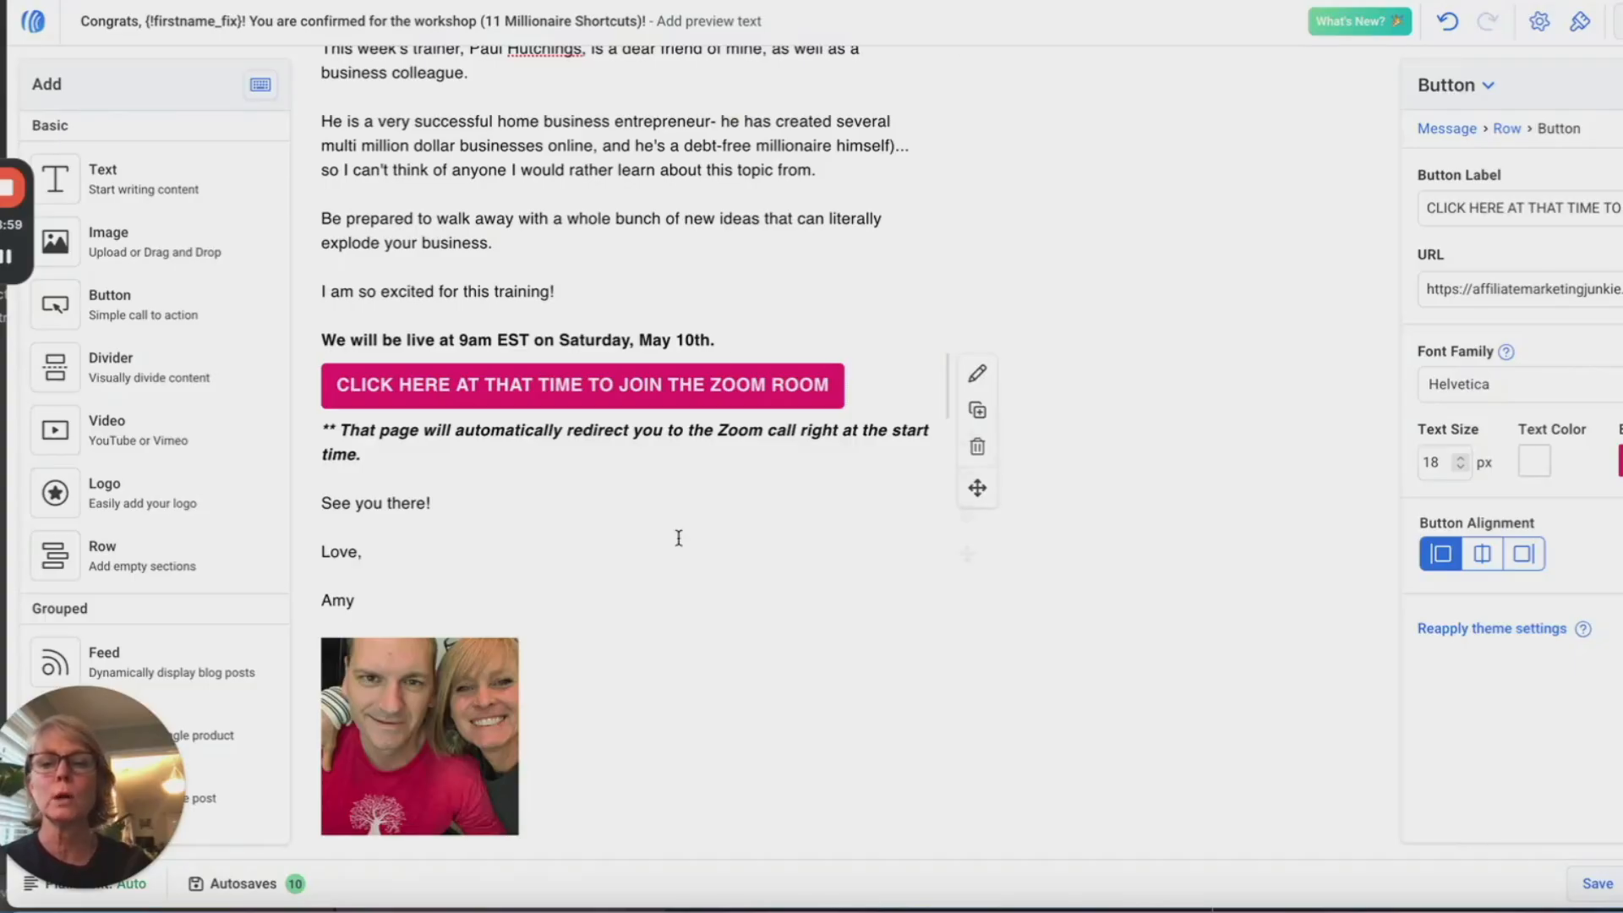
pyautogui.scroll(3, 662, 182)
pyautogui.scroll(-3, 660, 186)
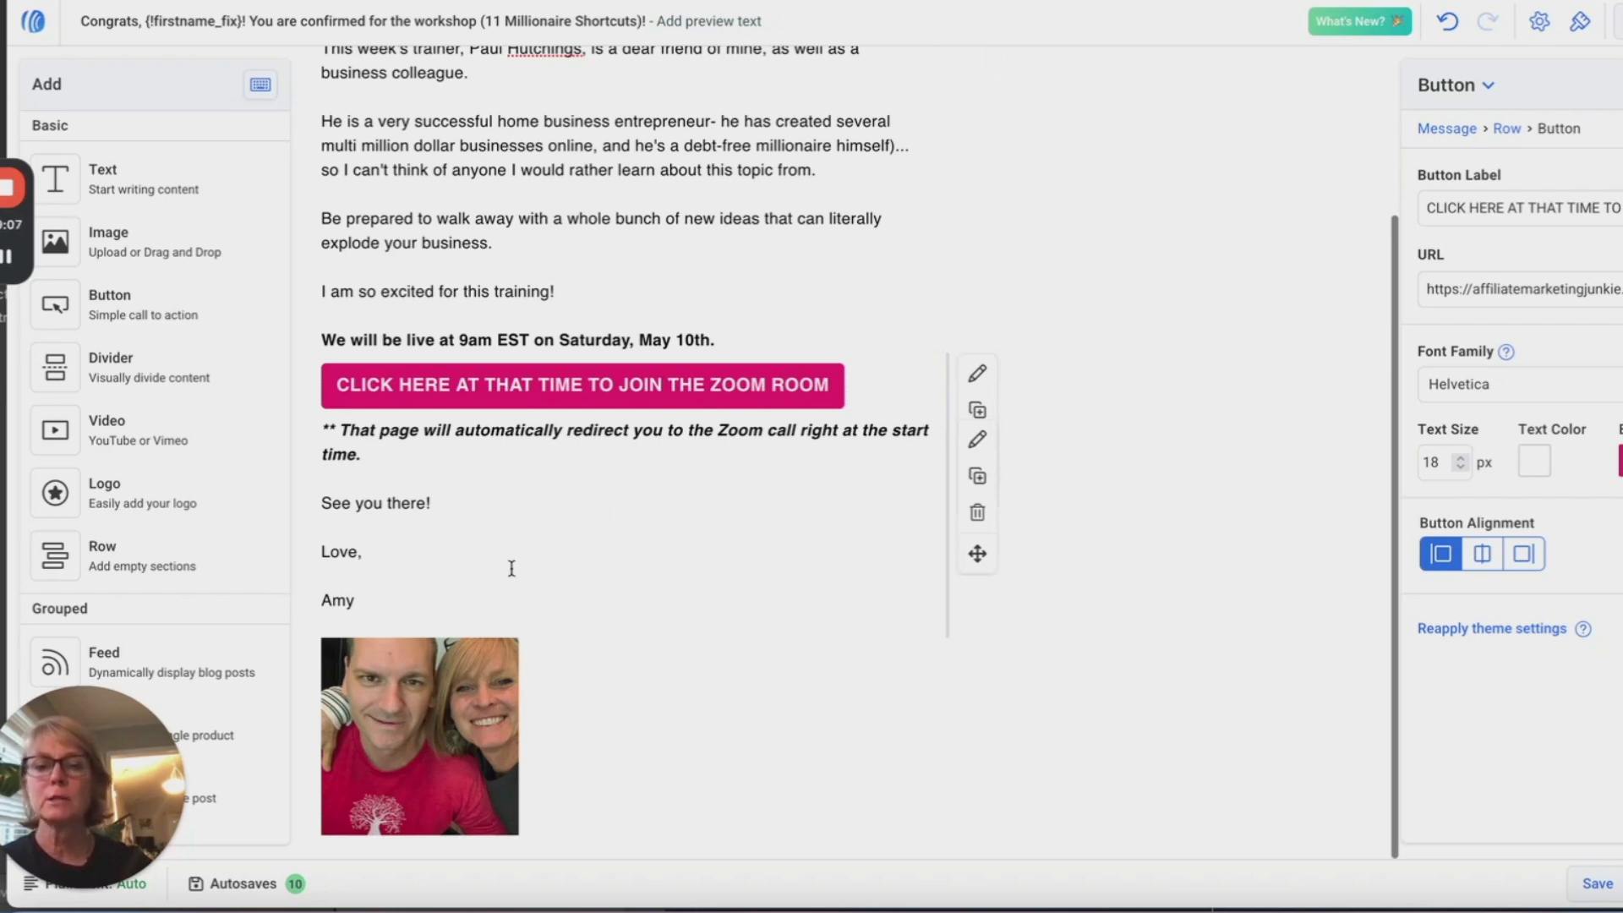
pyautogui.scroll(2, 633, 605)
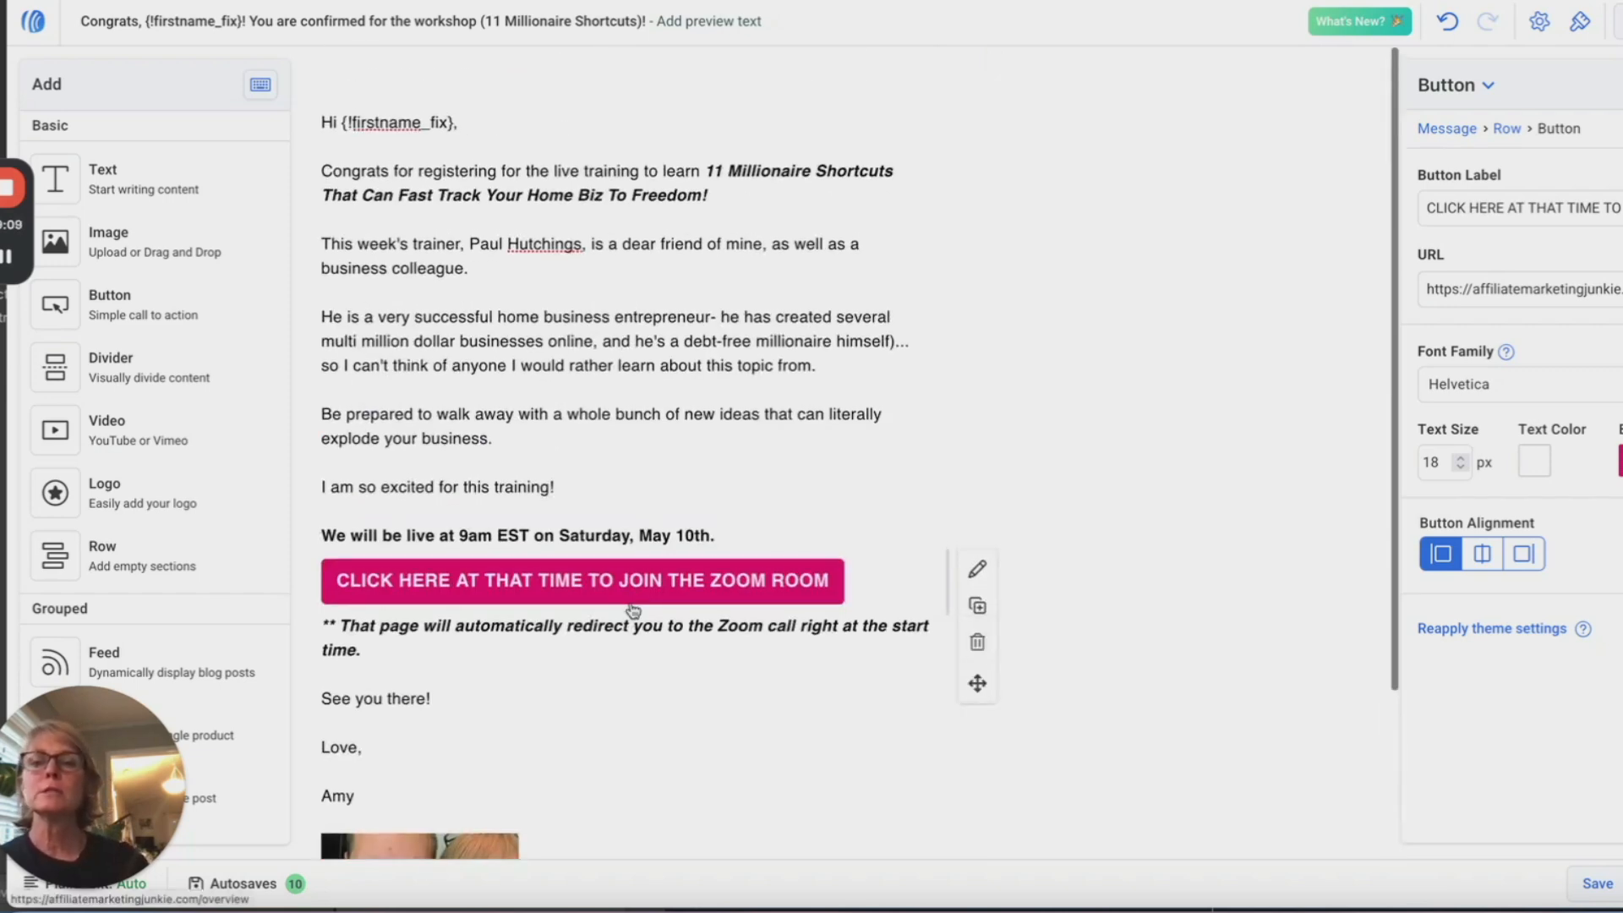
pyautogui.scroll(-2, 686, 583)
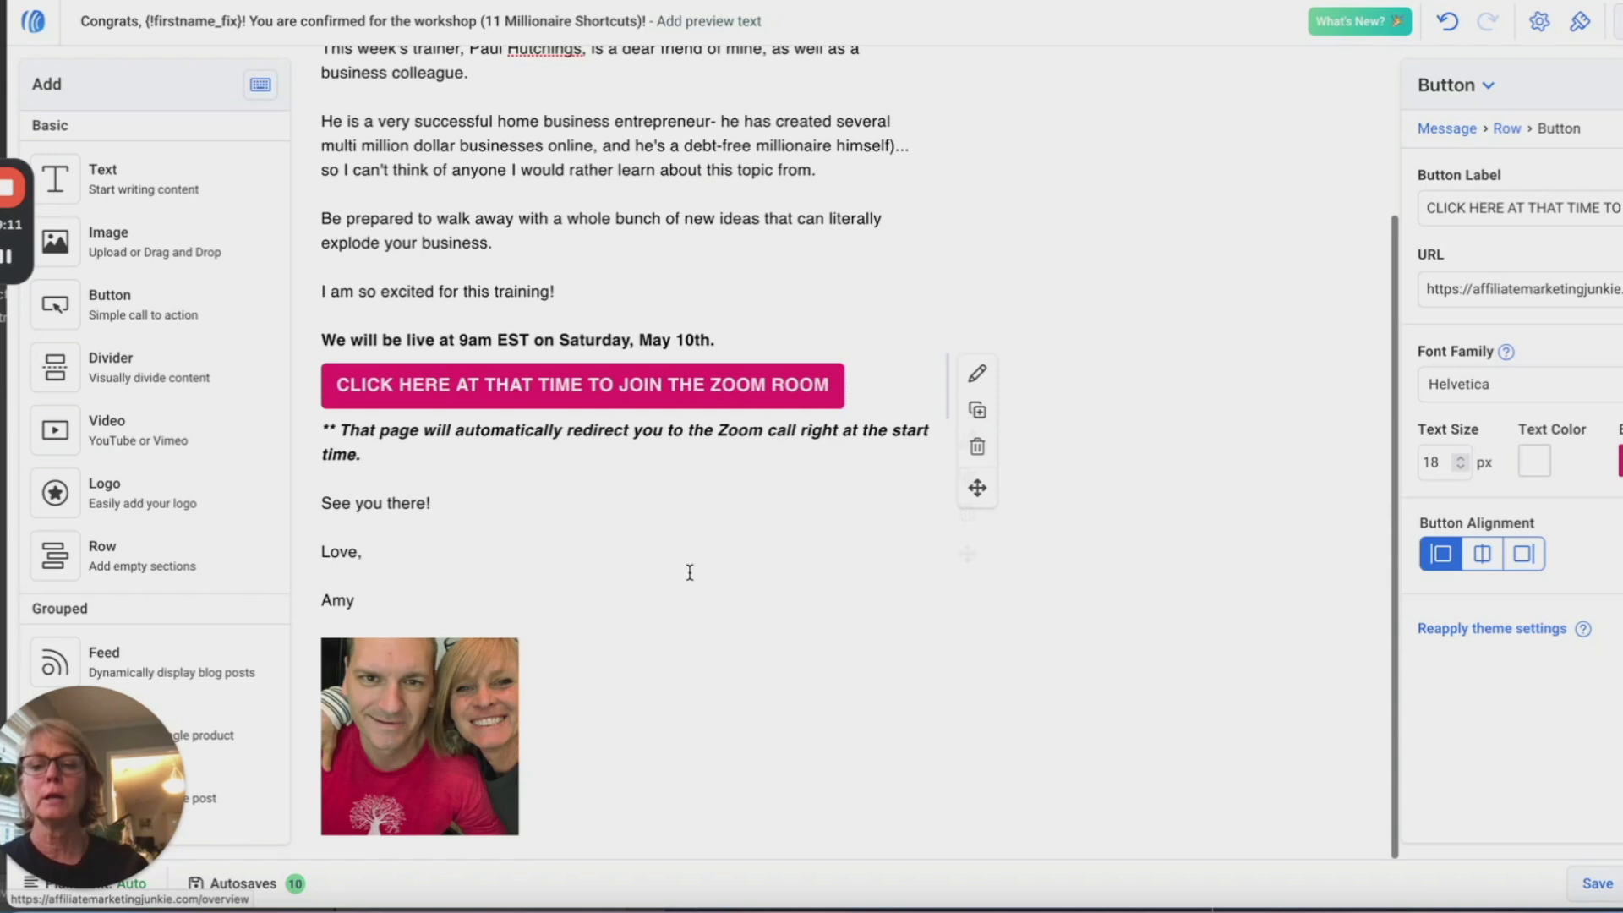
pyautogui.click(404, 712)
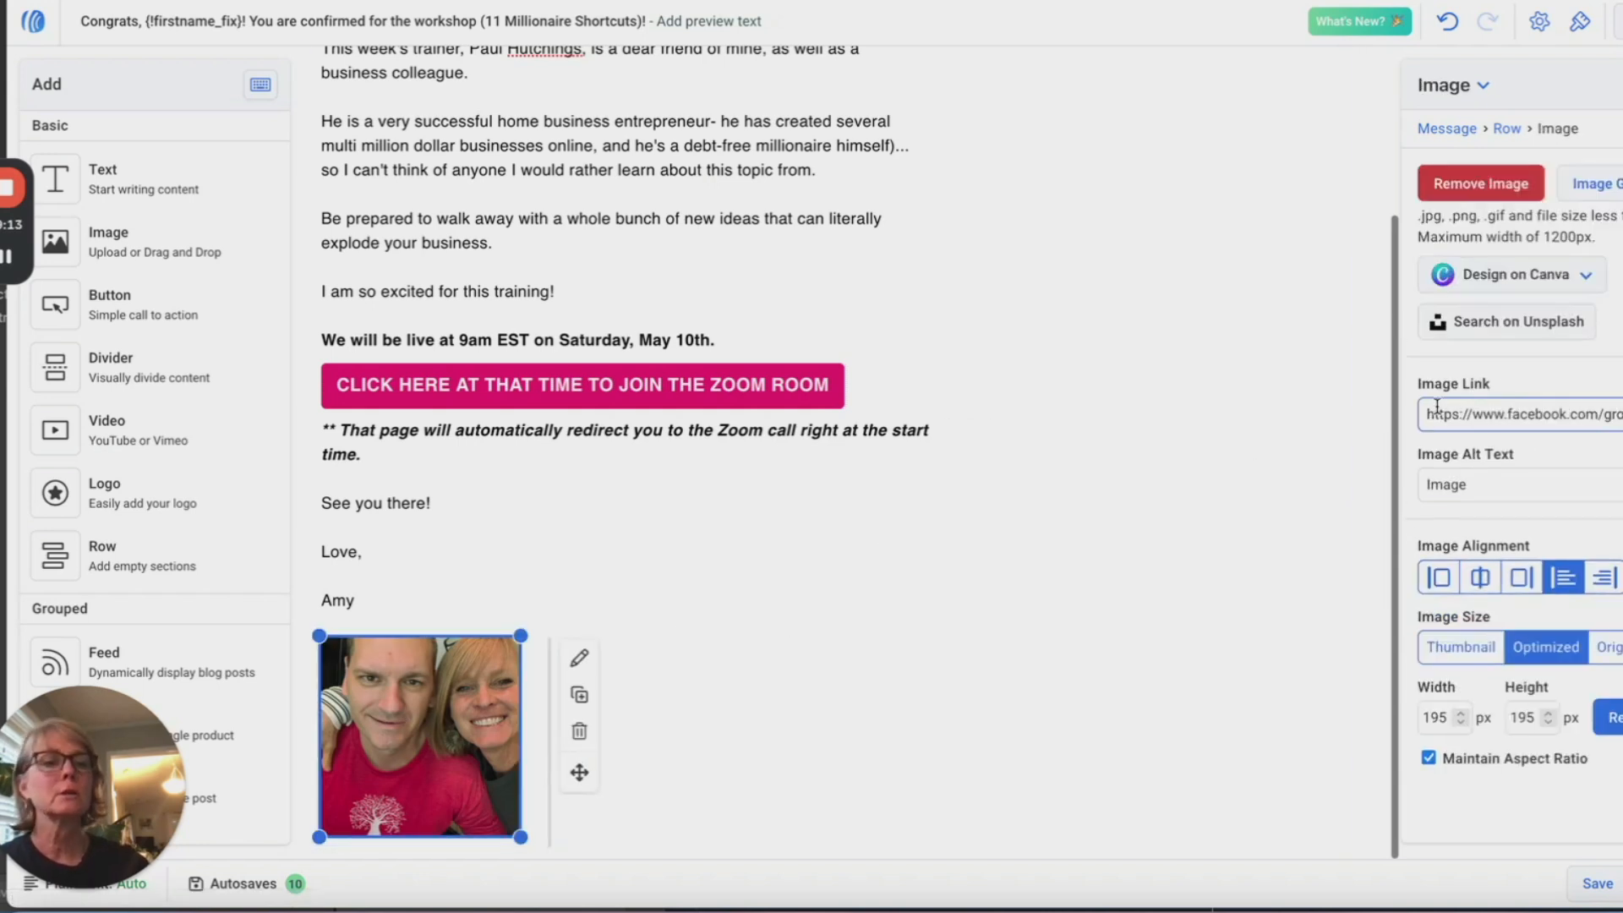
# Step: Replace the closing photo with the couple selfie from My Images in the Image Gallery
pyautogui.click(1480, 188)
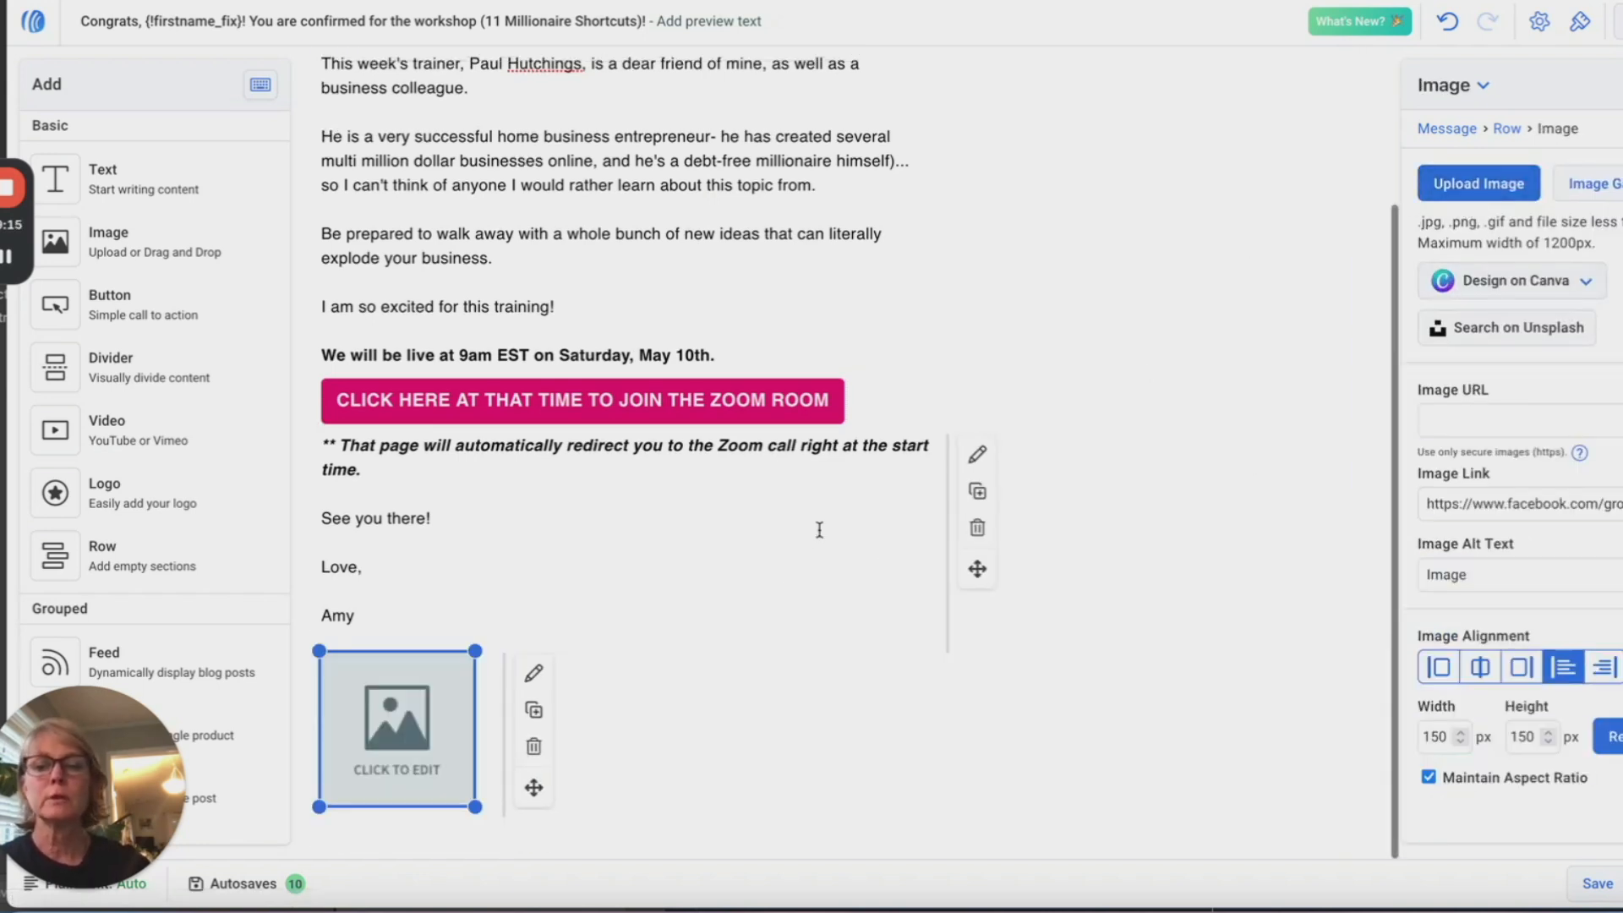
pyautogui.click(1591, 186)
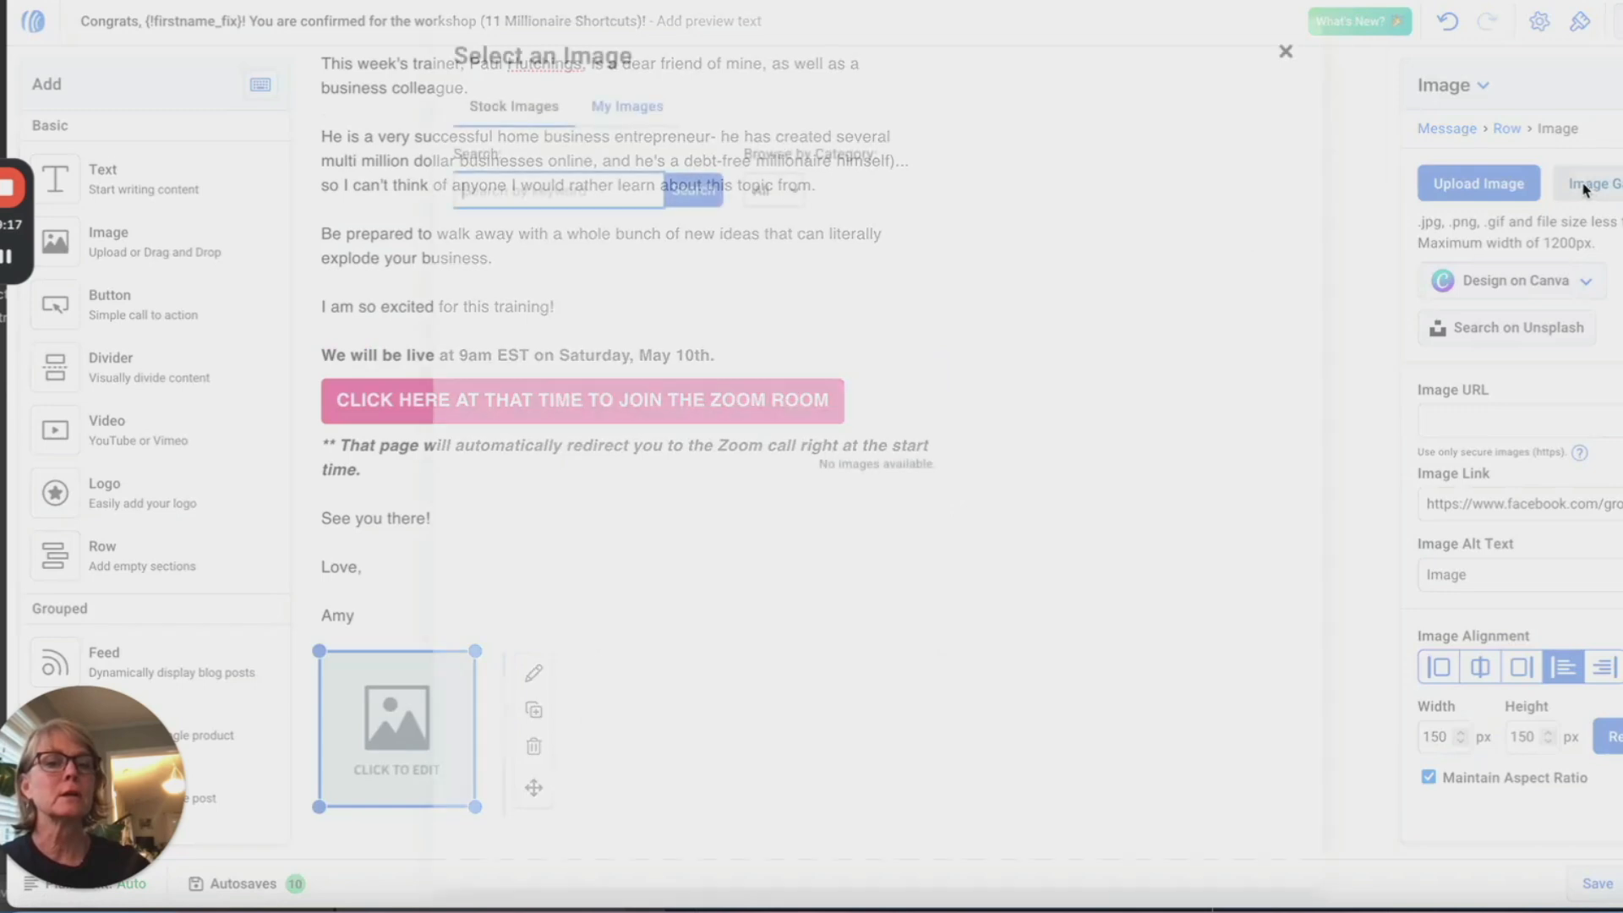
pyautogui.click(627, 106)
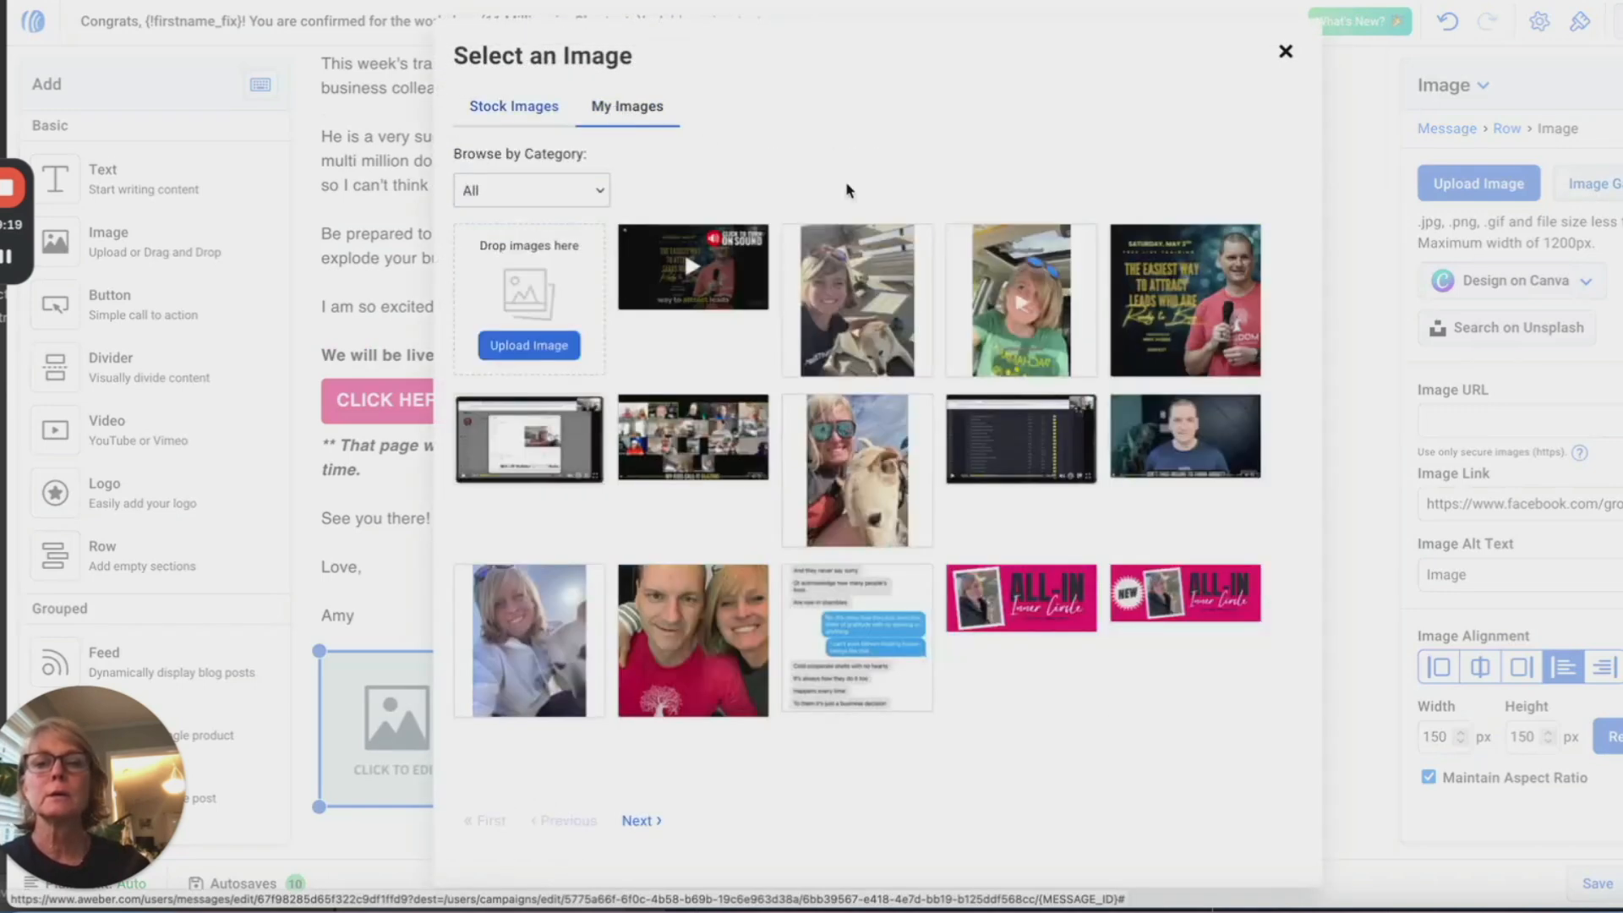
pyautogui.click(693, 640)
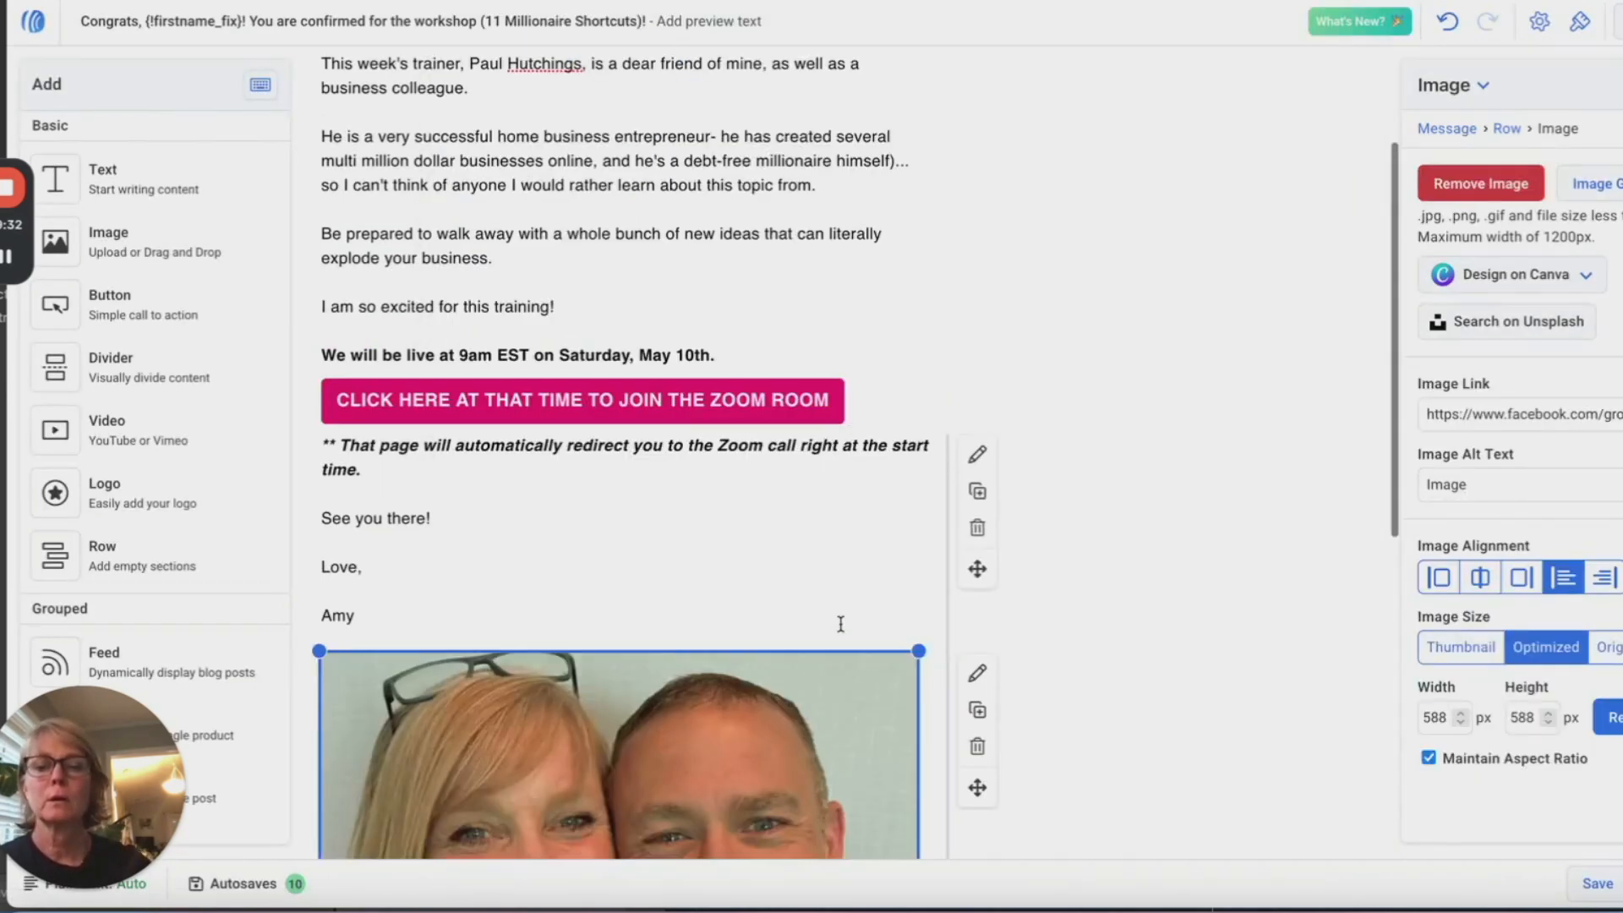
# Step: Shrink the inserted couple photo to about 199 px
pyautogui.scroll(-2, 834, 635)
pyautogui.scroll(-4, 834, 635)
pyautogui.scroll(1, 894, 753)
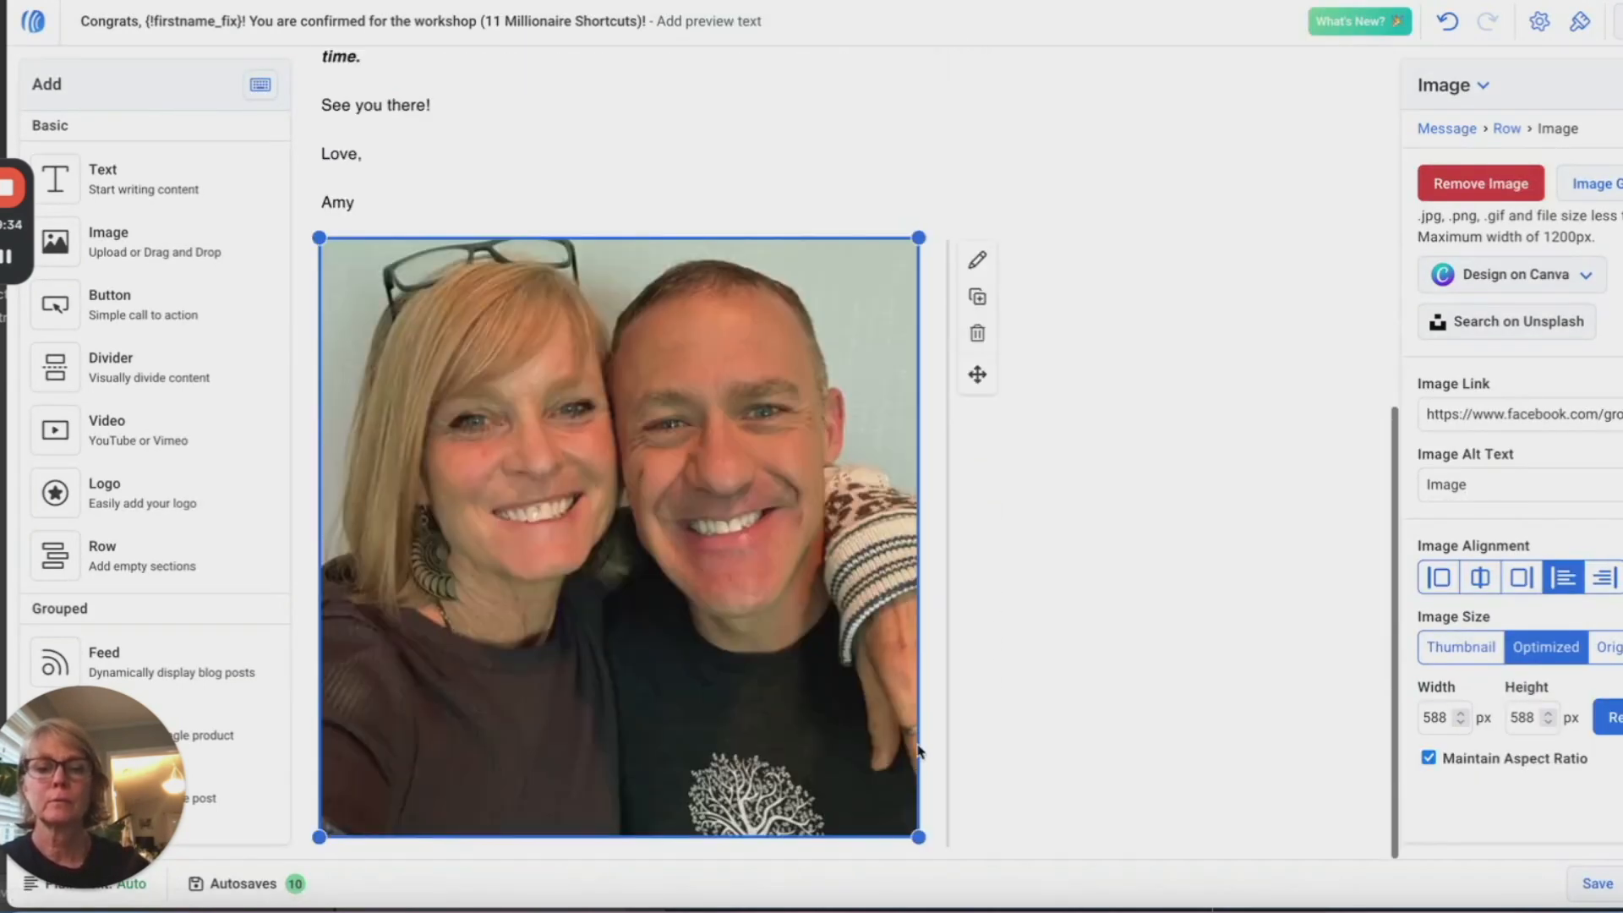
pyautogui.rightClick(913, 832)
pyautogui.click(653, 635)
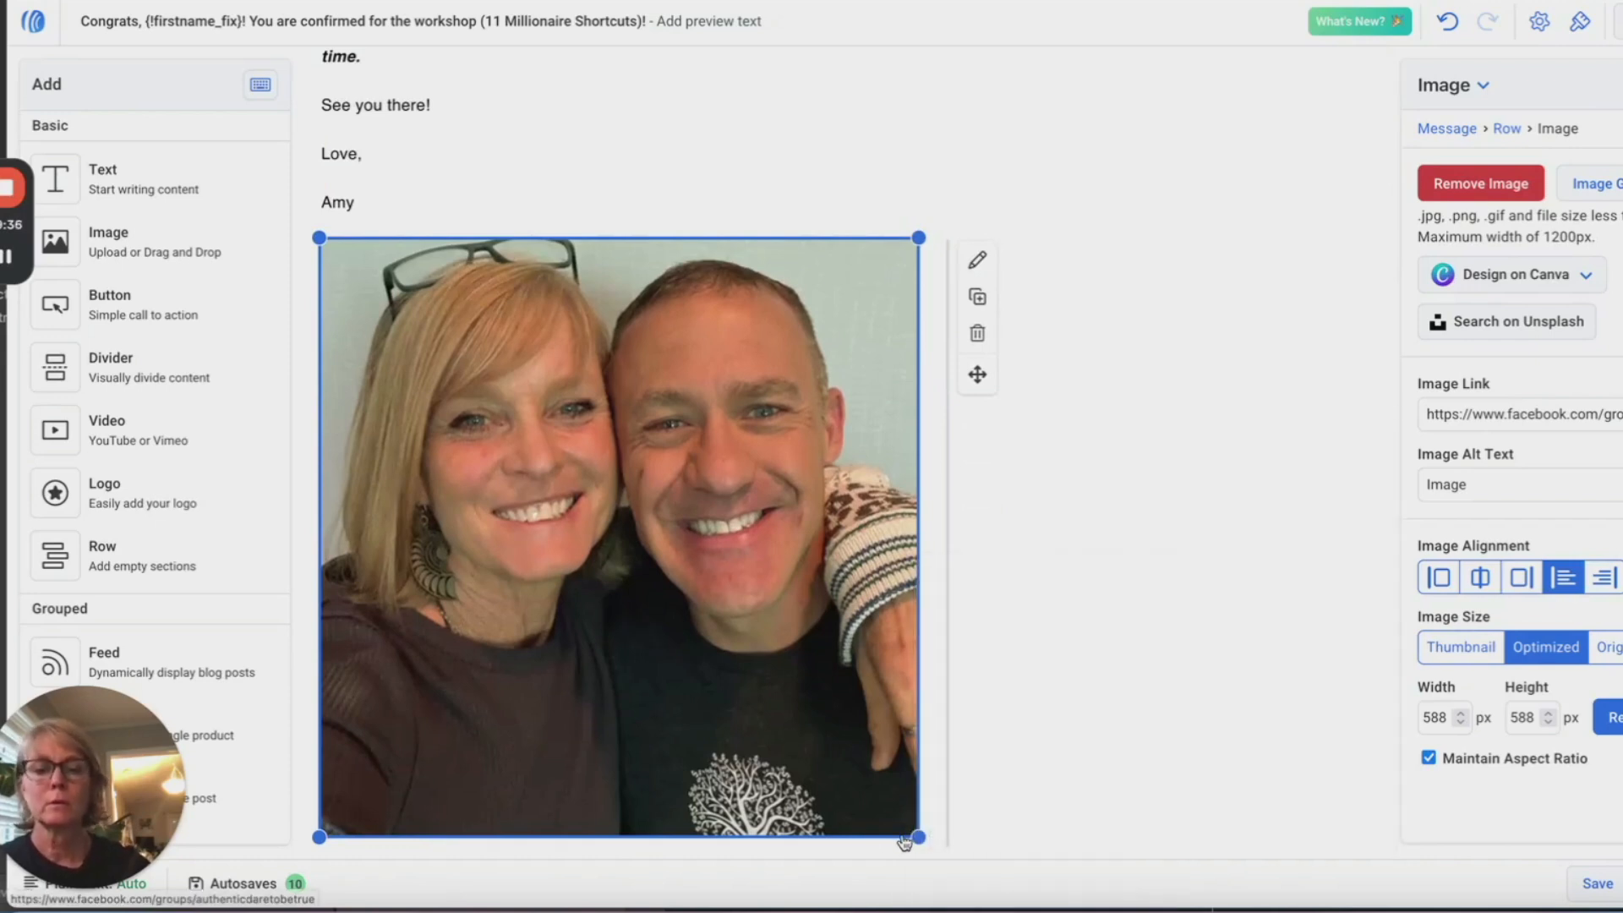
pyautogui.moveTo(918, 837); pyautogui.dragTo(526, 526)
pyautogui.click(1018, 457)
pyautogui.scroll(2, 1018, 456)
pyautogui.scroll(-1, 1018, 456)
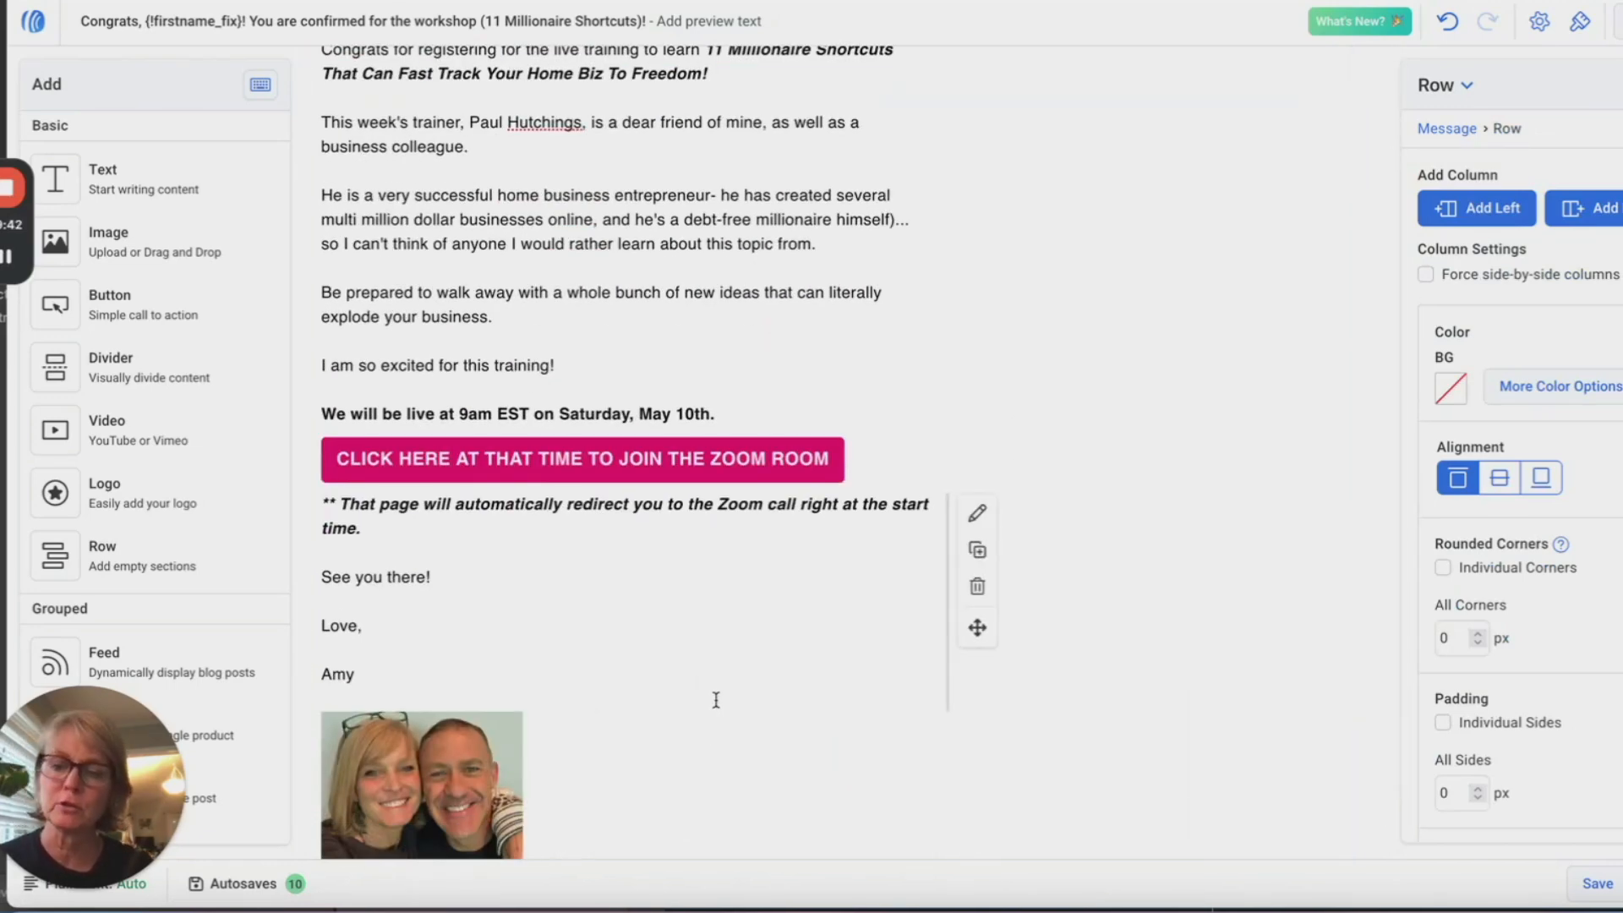
# Step: Save the edited confirmation email
pyautogui.scroll(1, 715, 700)
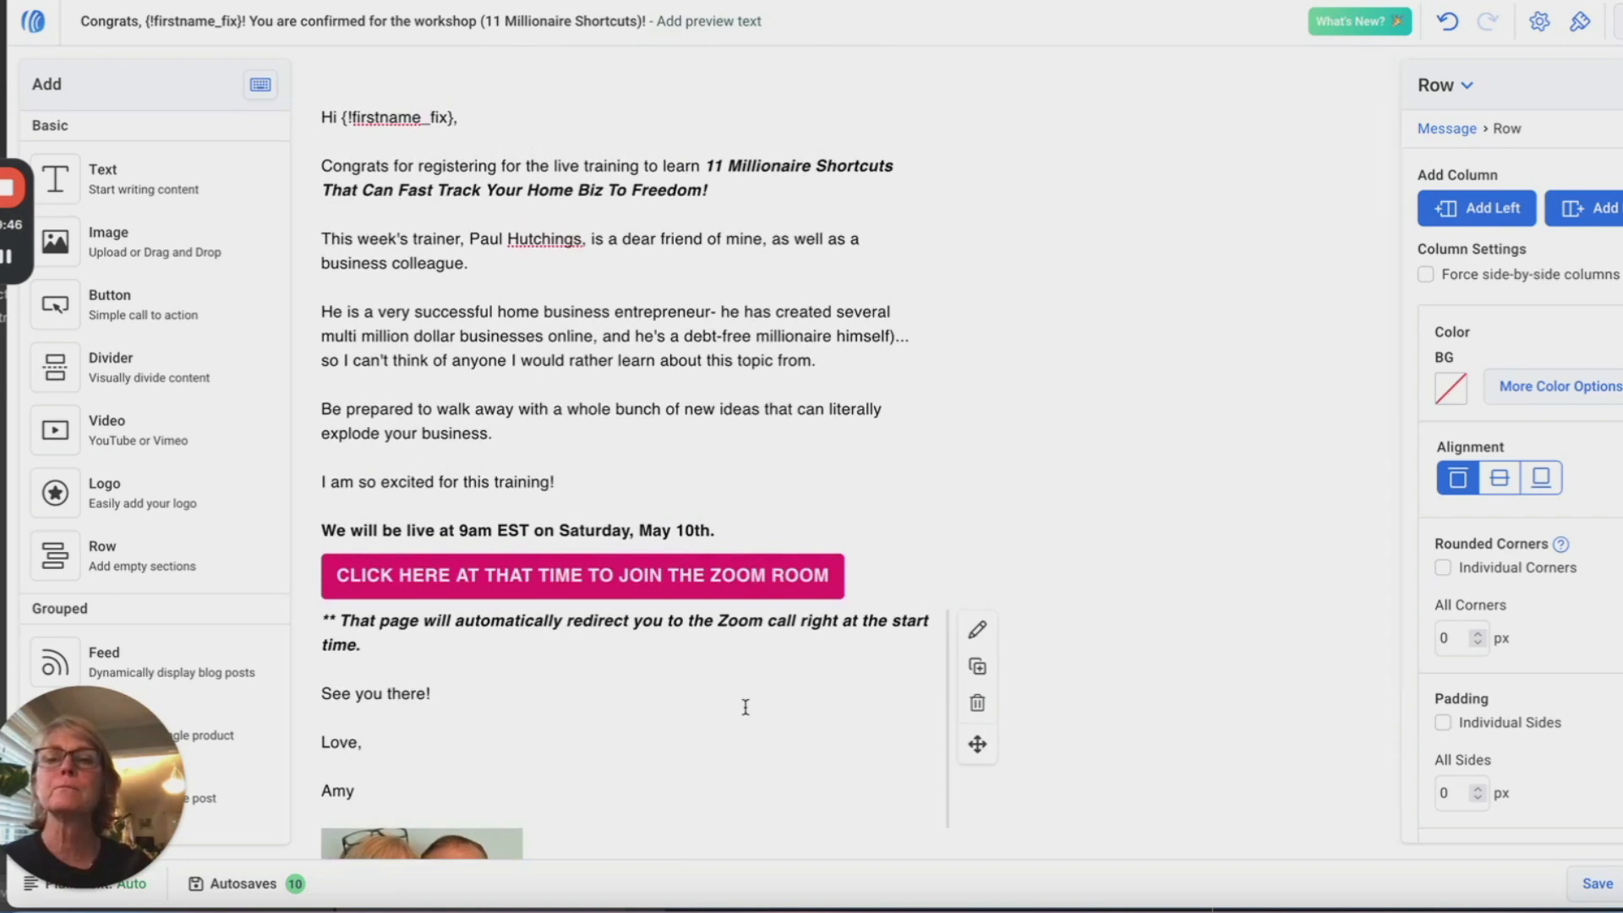
pyautogui.scroll(-2, 745, 706)
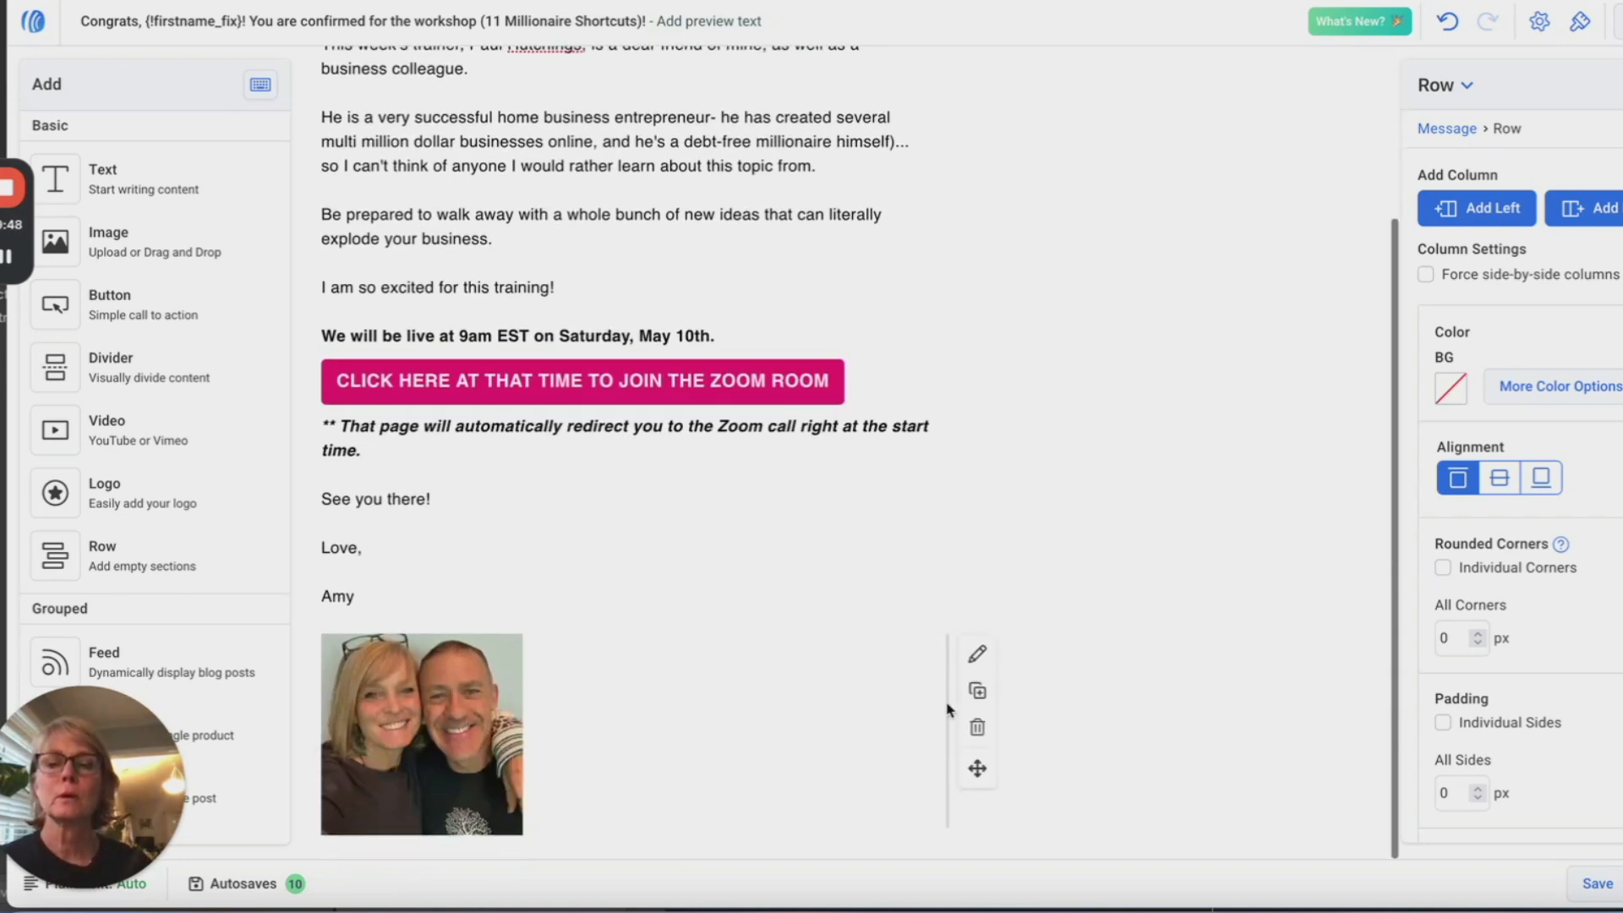
pyautogui.click(1595, 884)
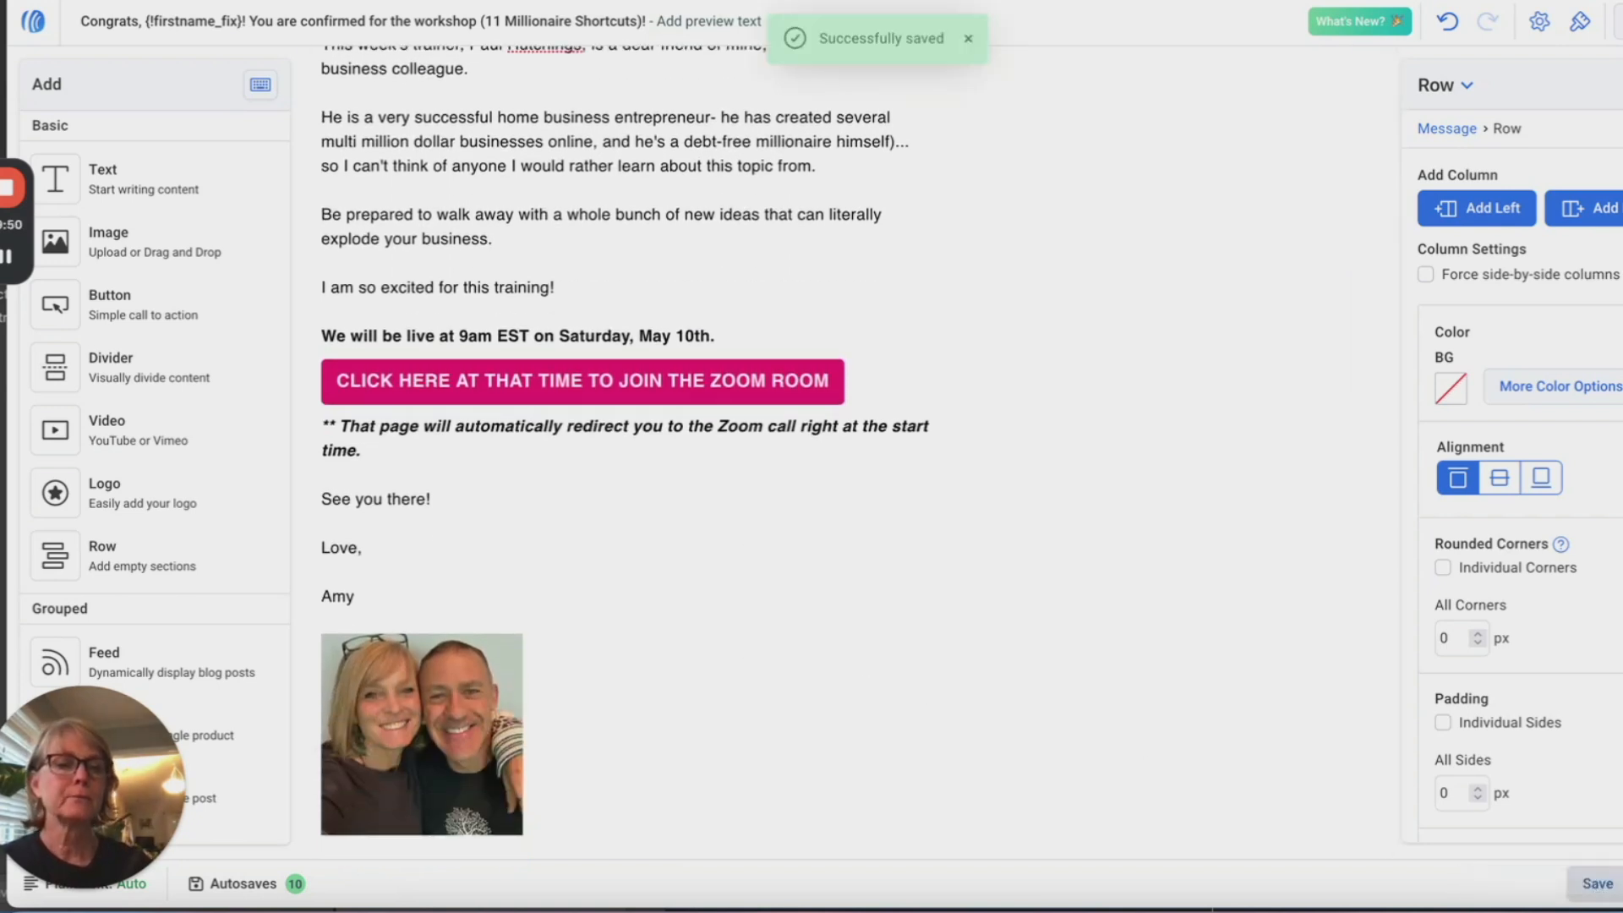
# Step: Preview the email and test its join-the-Zoom-room link
pyautogui.click(1618, 22)
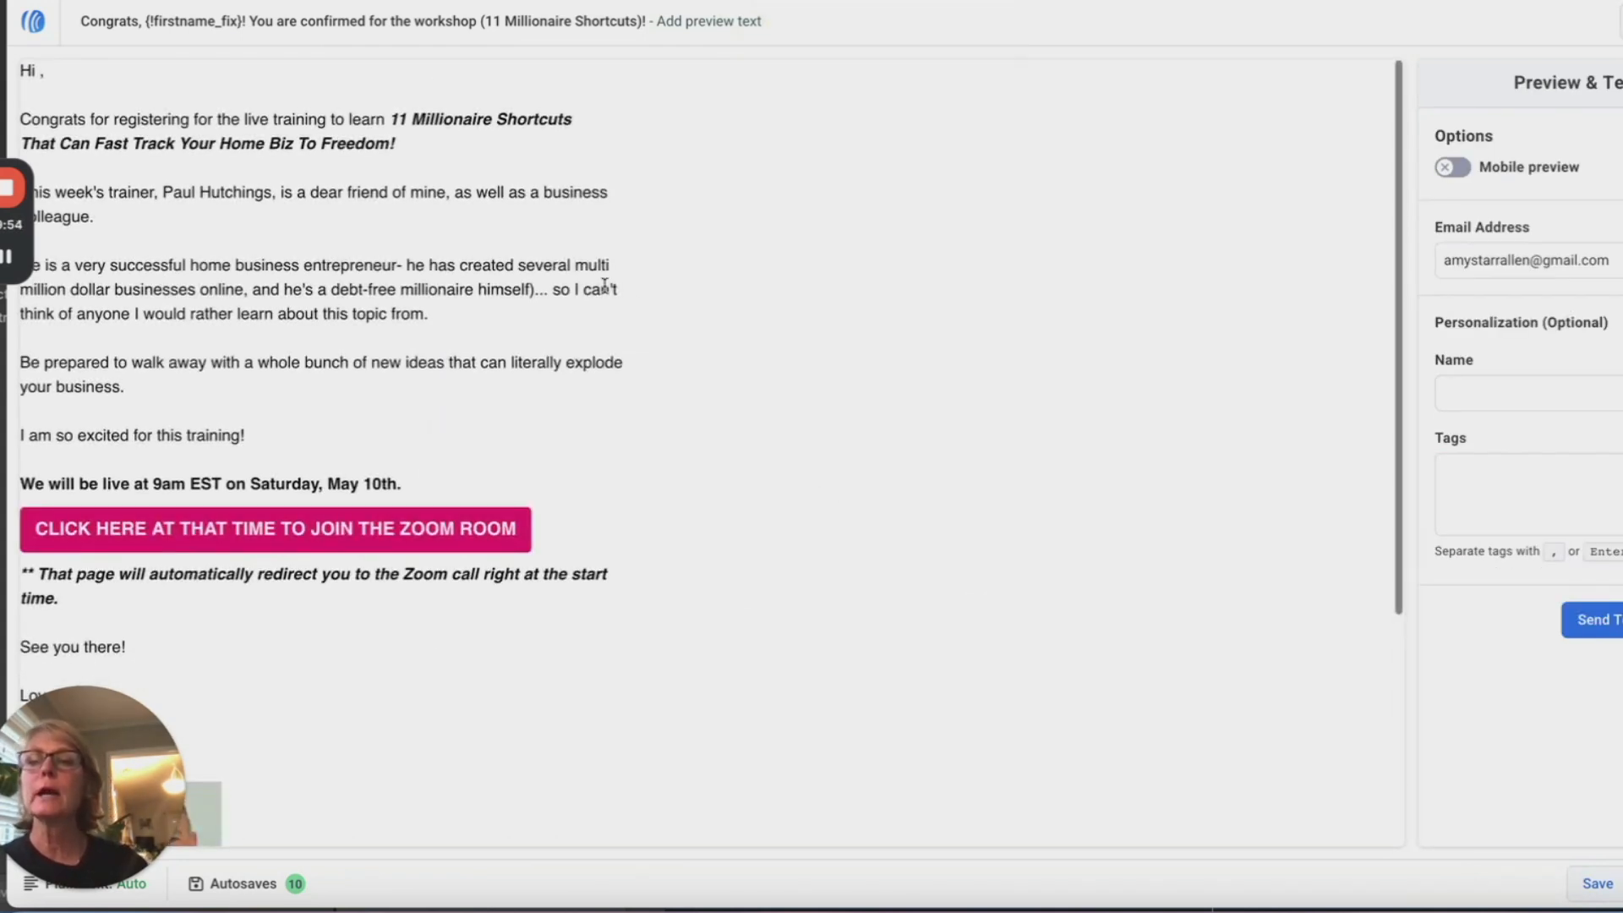
pyautogui.scroll(-4, 476, 256)
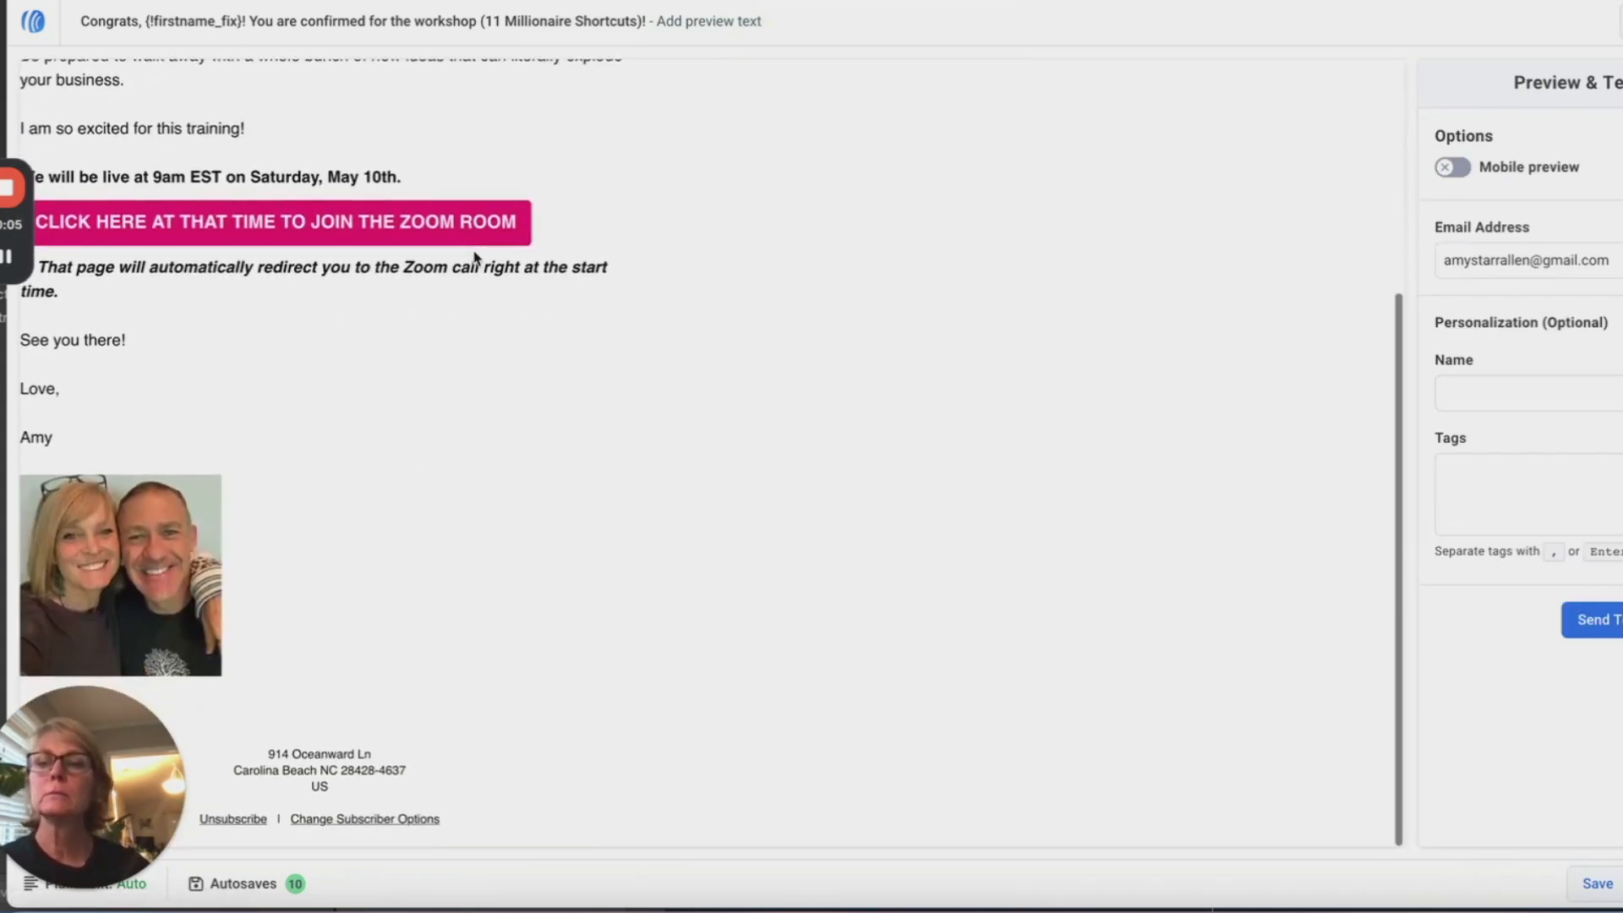
pyautogui.click(378, 243)
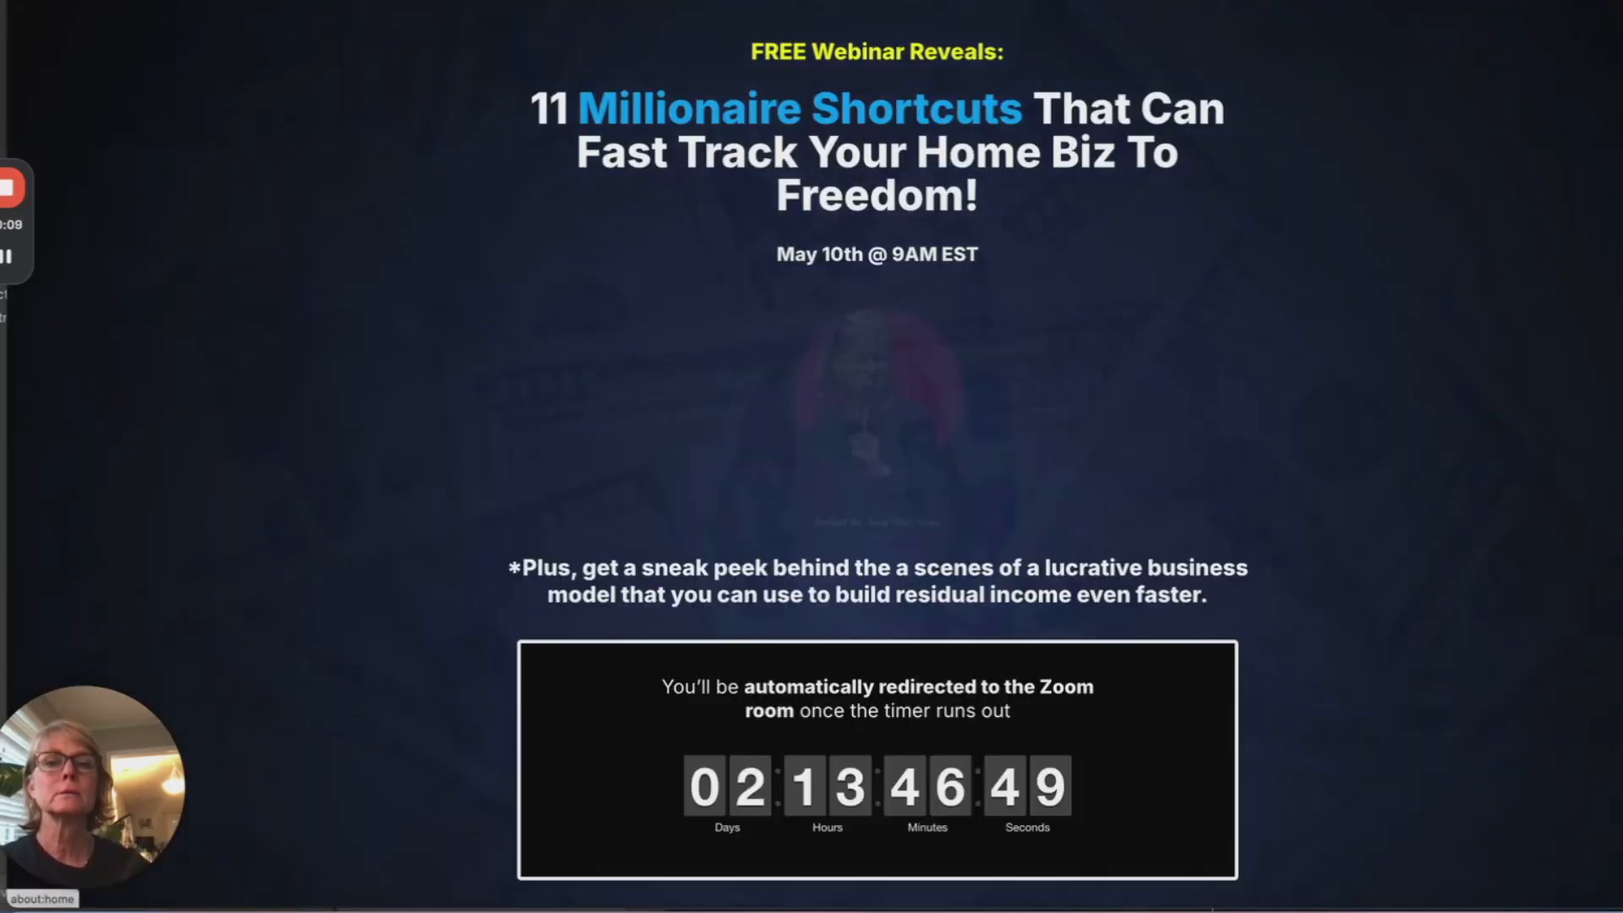
pyautogui.press('super+w')
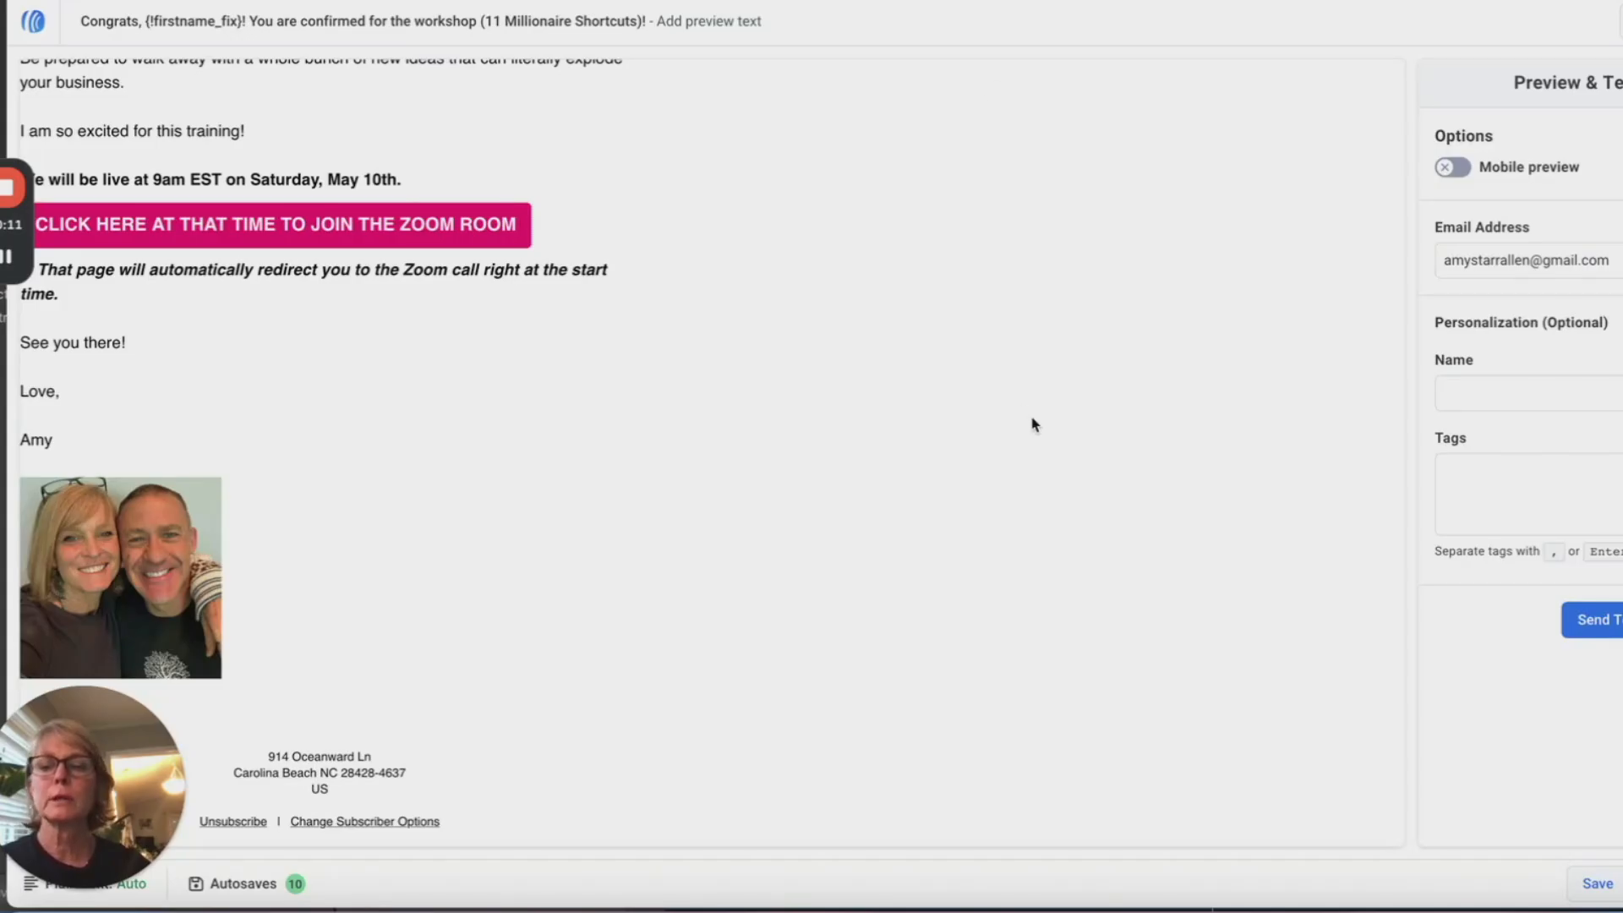
pyautogui.scroll(4, 1033, 423)
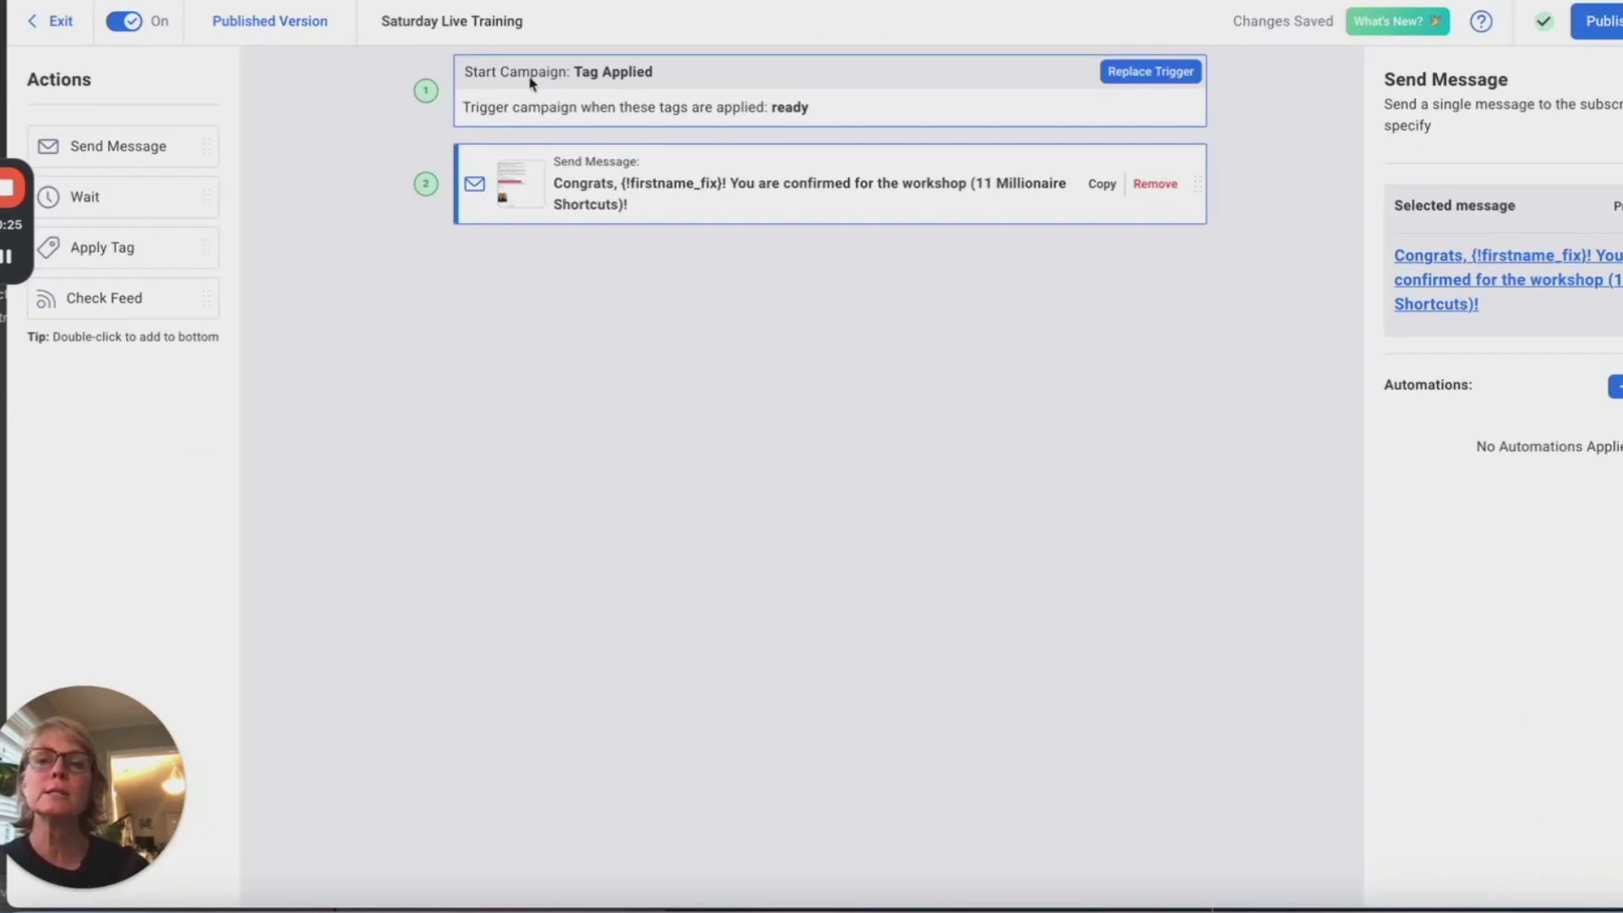
# Step: Change the Tag Applied trigger from 'ready' to 'shortcuts', then publish and turn on the campaign
pyautogui.click(803, 113)
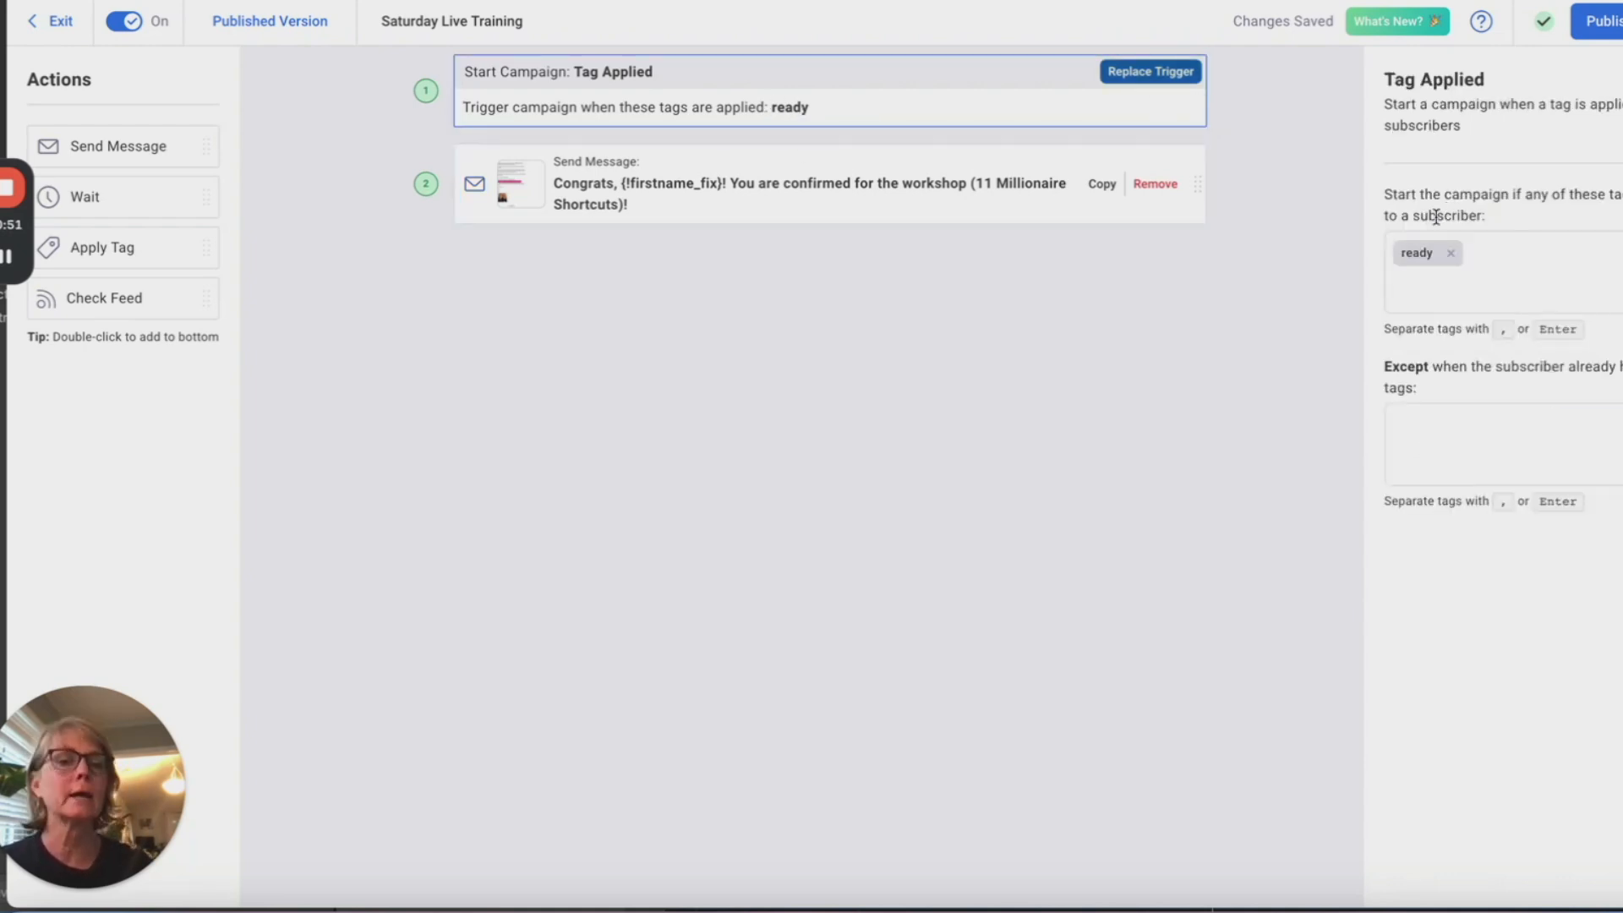
pyautogui.click(1447, 254)
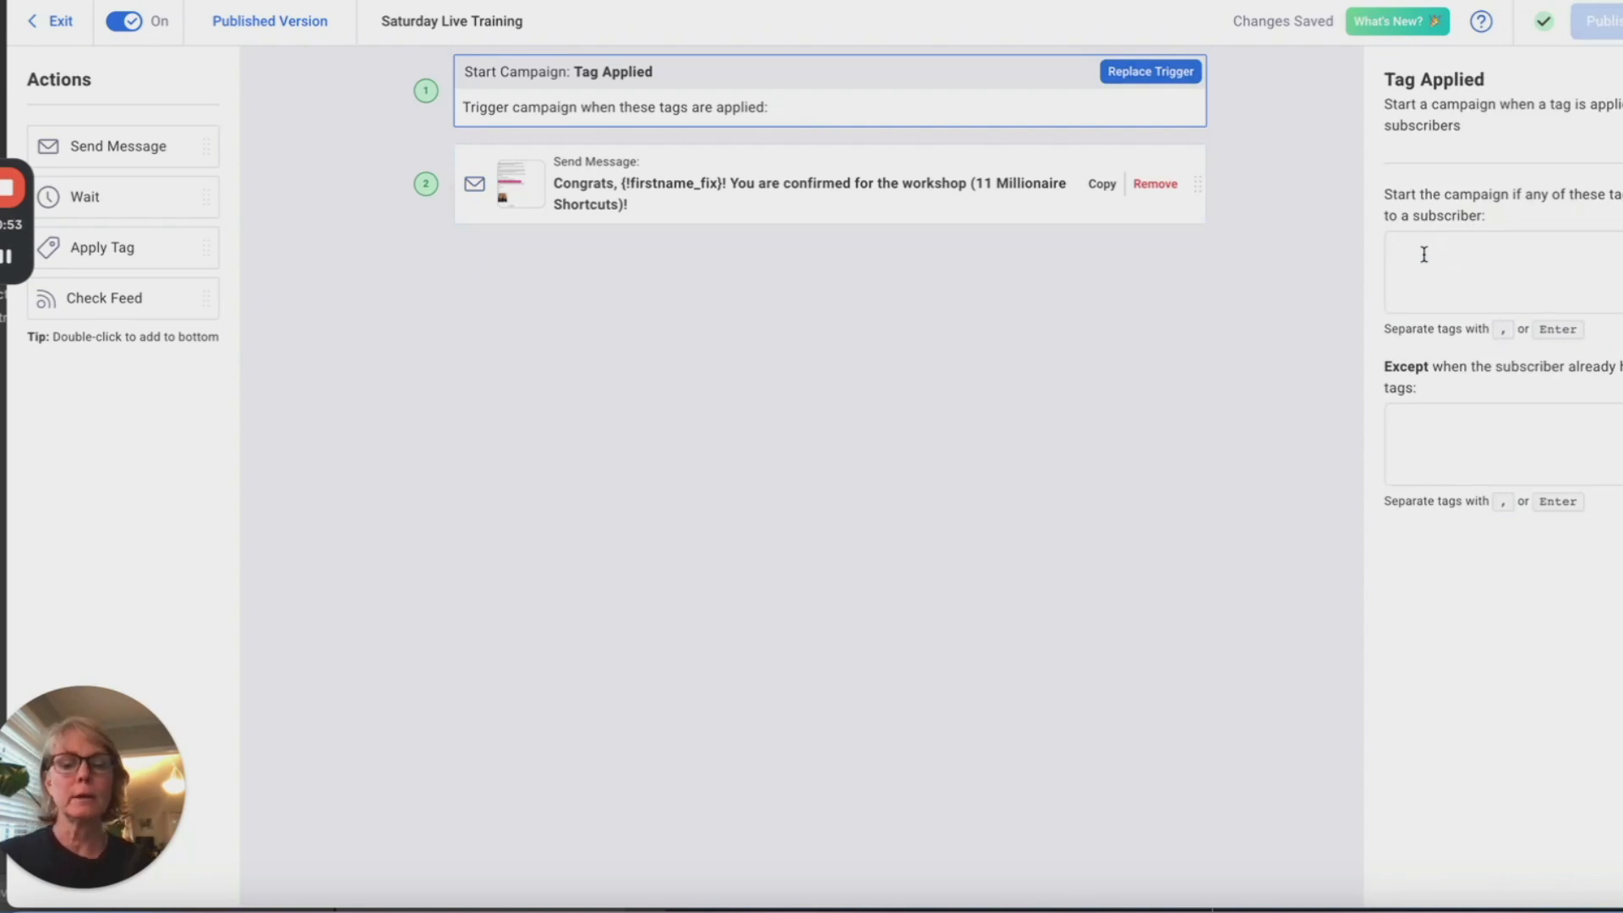
pyautogui.write('shortcuts')
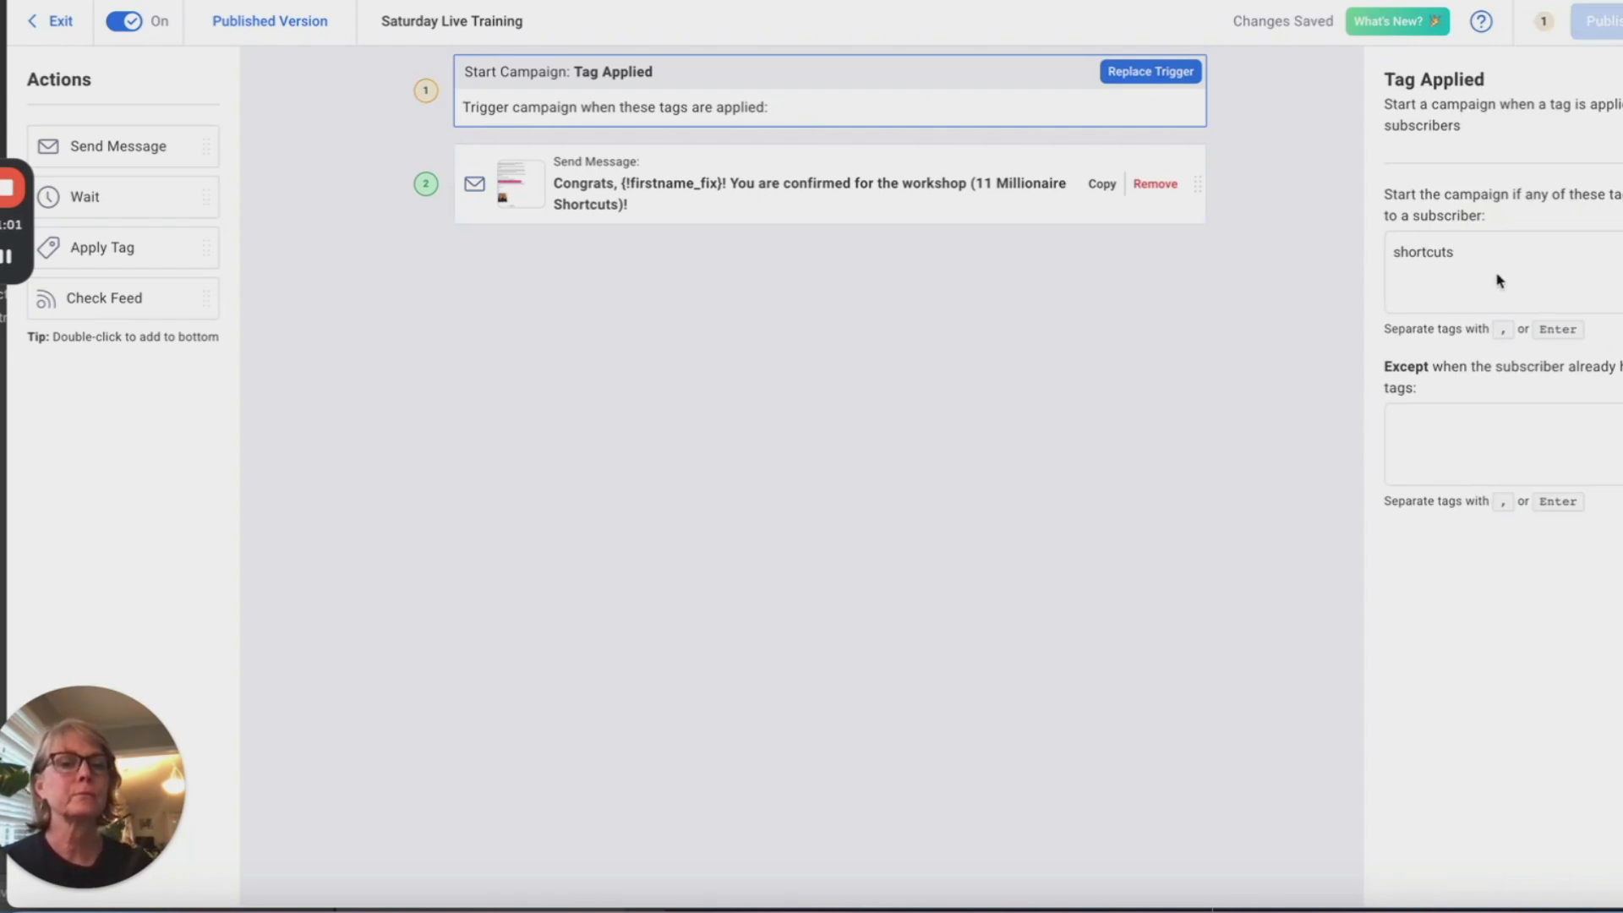
pyautogui.click(1503, 406)
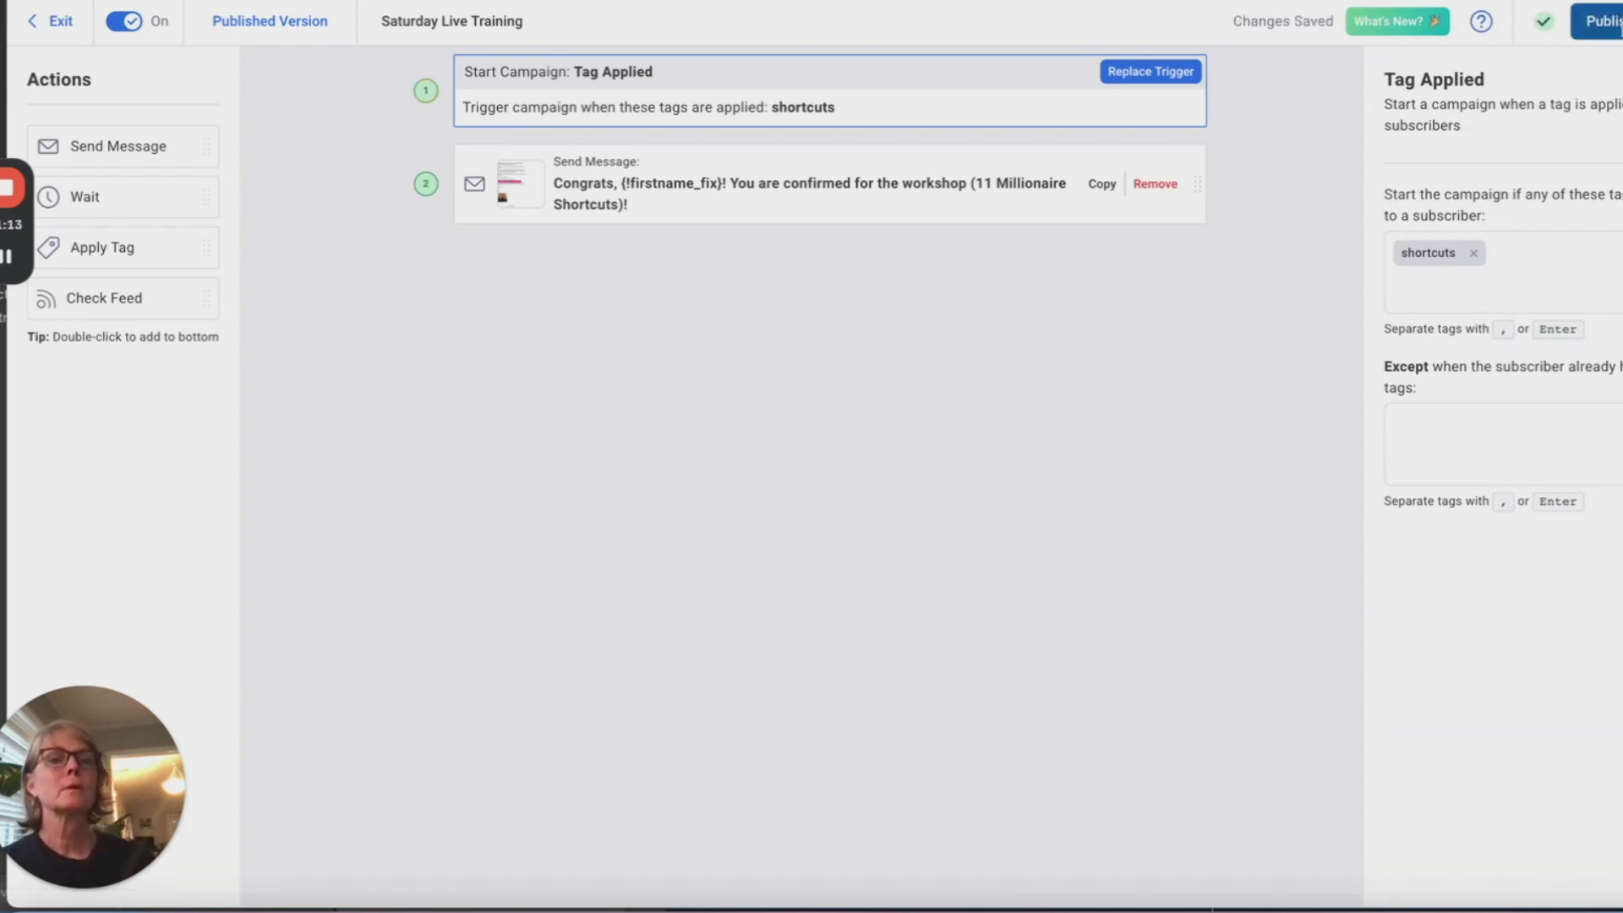
pyautogui.click(1601, 21)
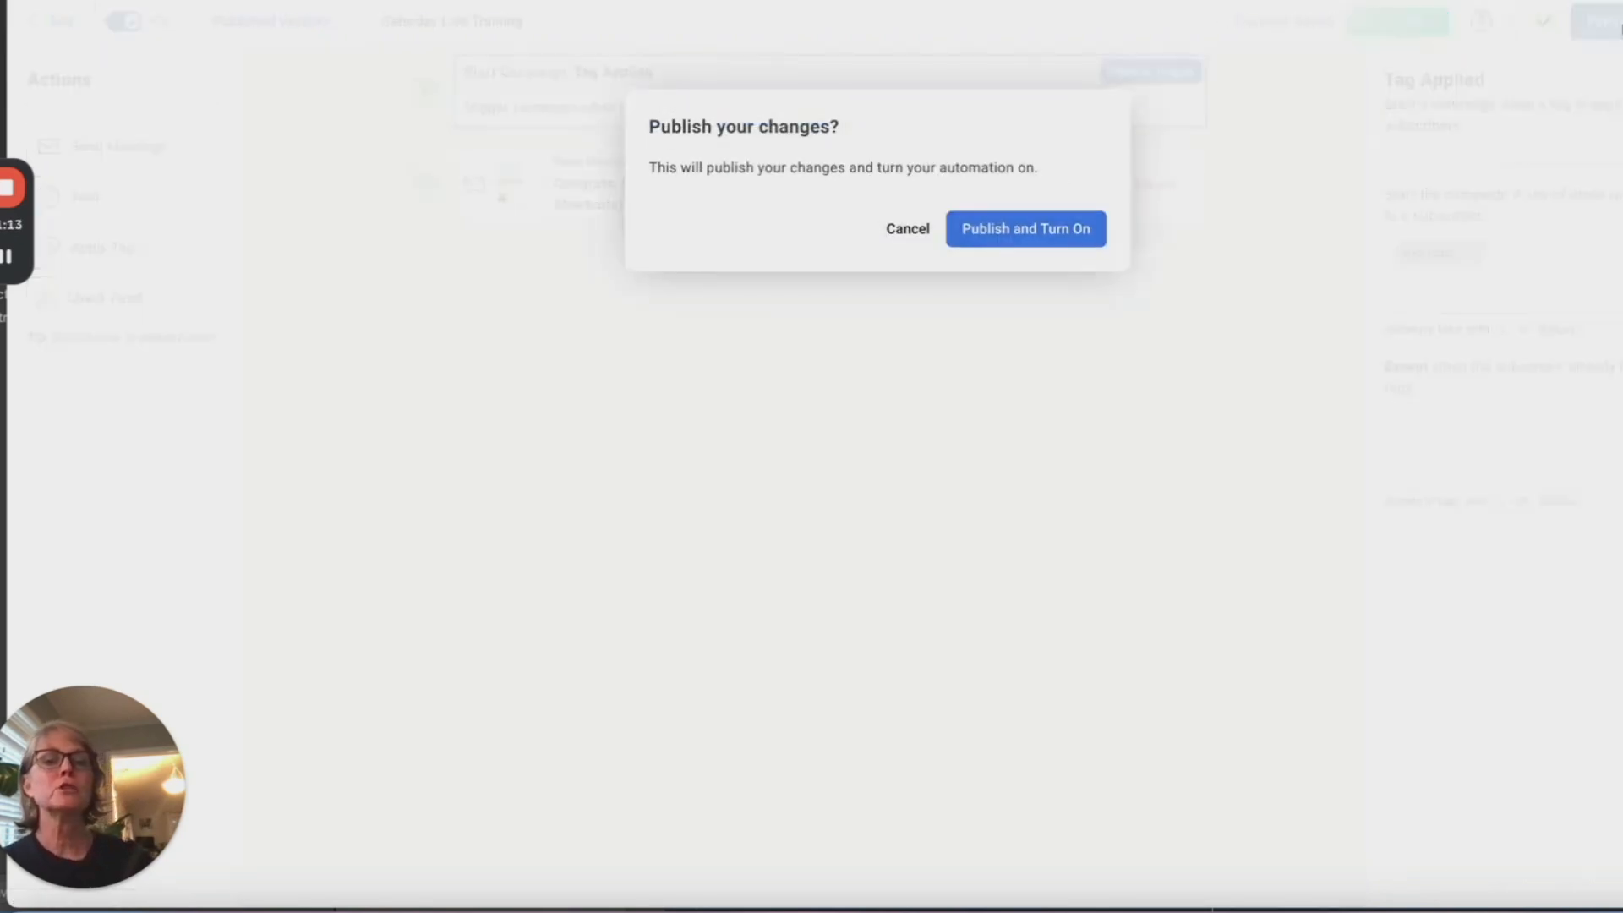
pyautogui.click(1006, 234)
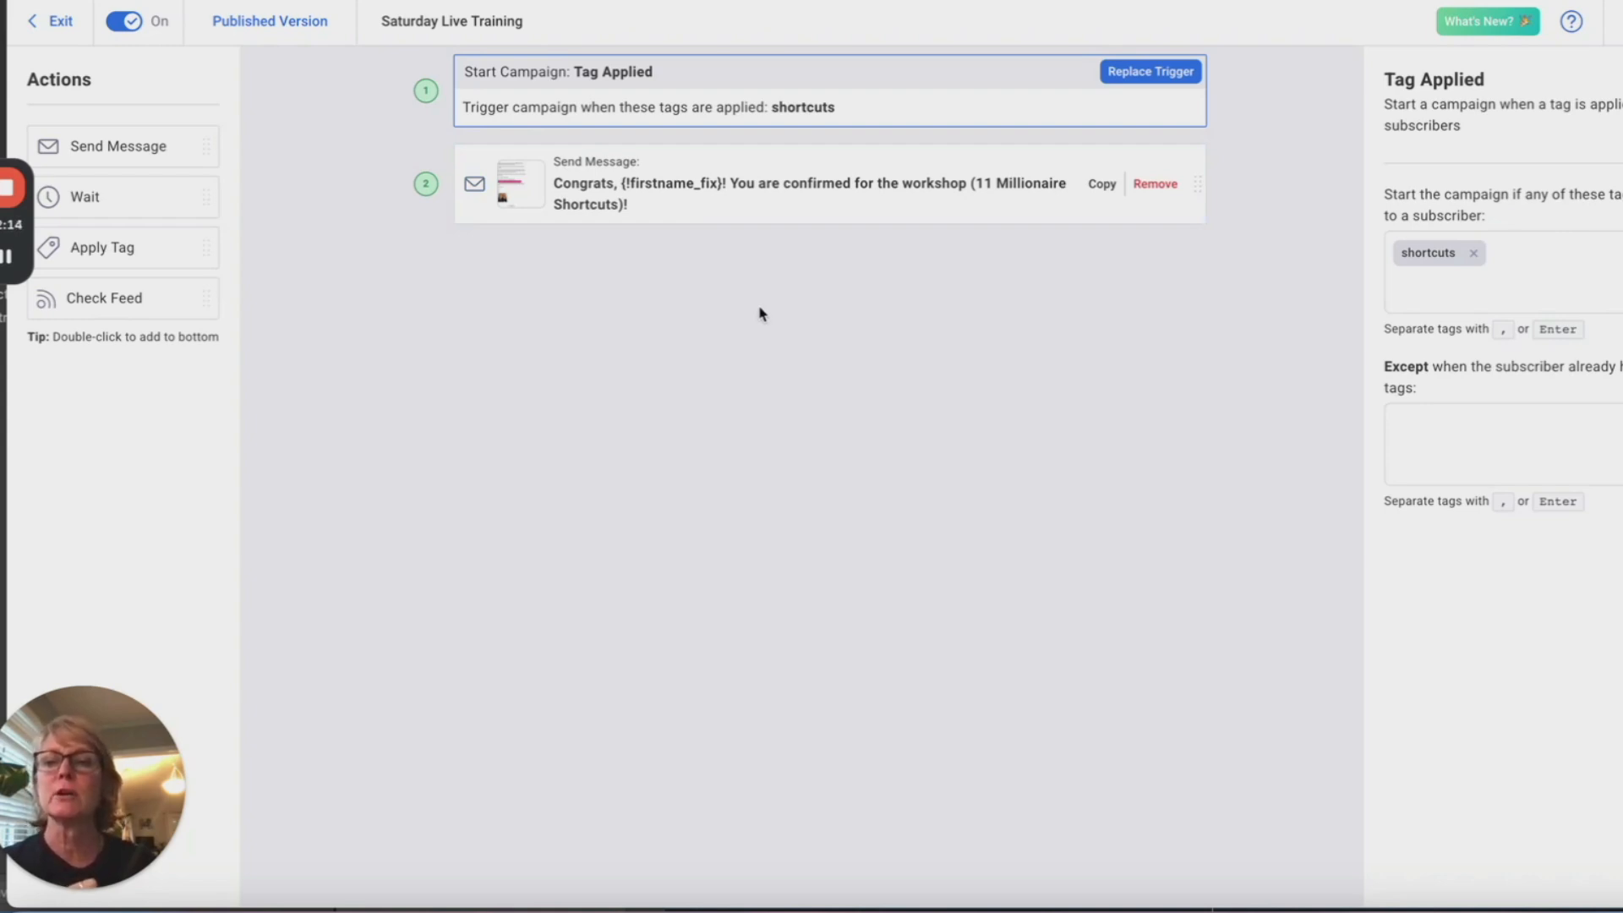
# Step: Copy the sent 'Leads That Are Ready to Buy' broadcast and open the copy from Drafts
pyautogui.click(48, 25)
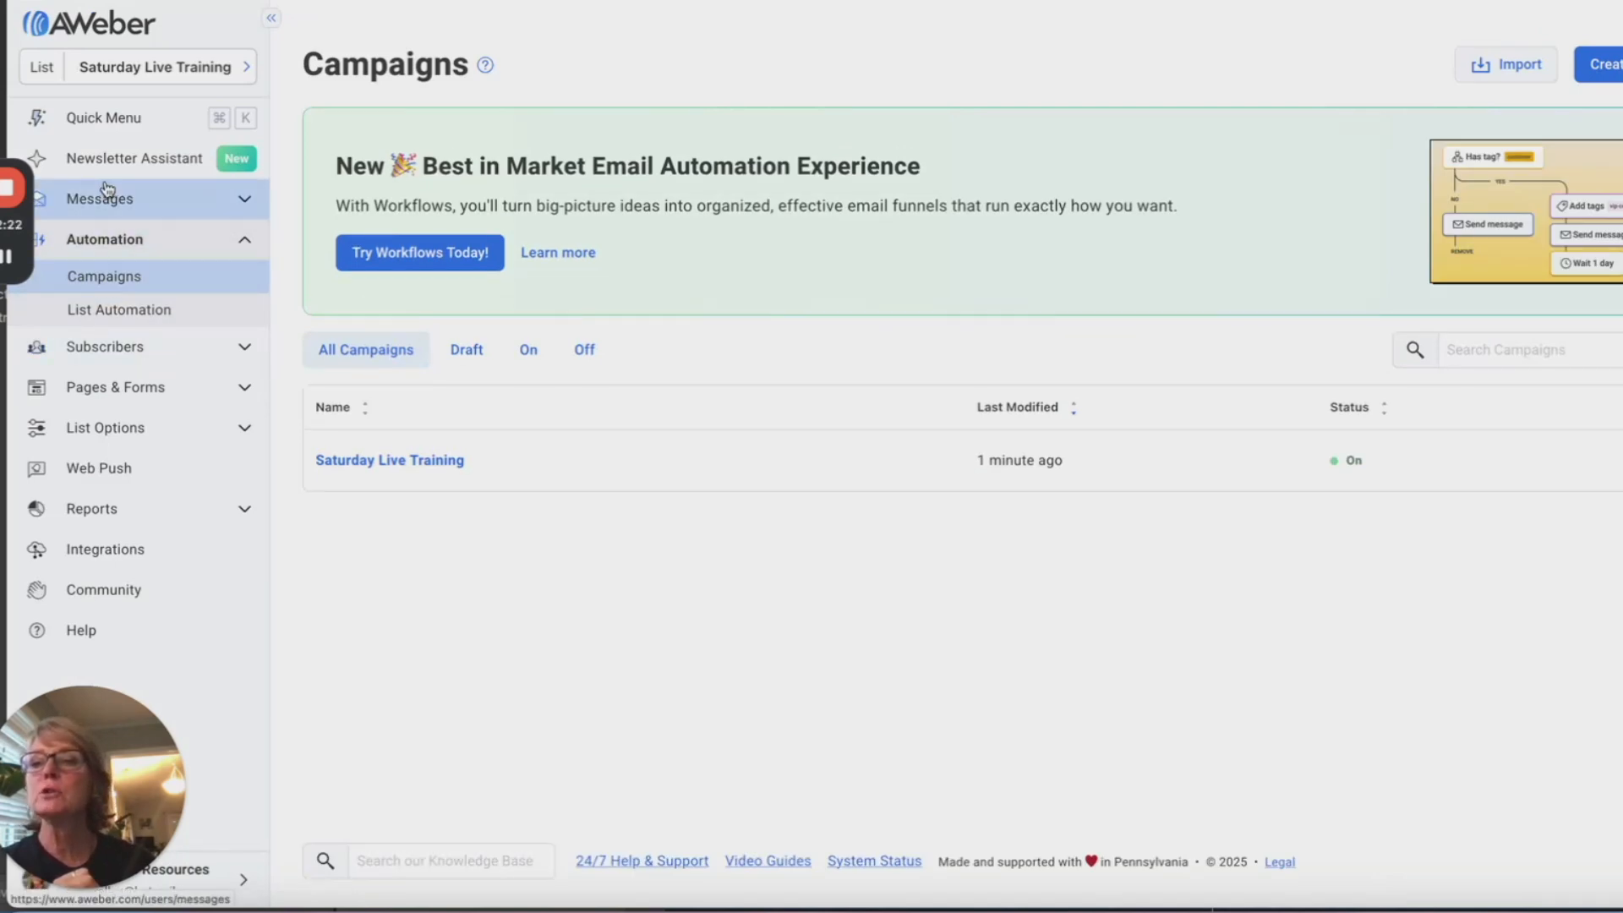
pyautogui.click(140, 199)
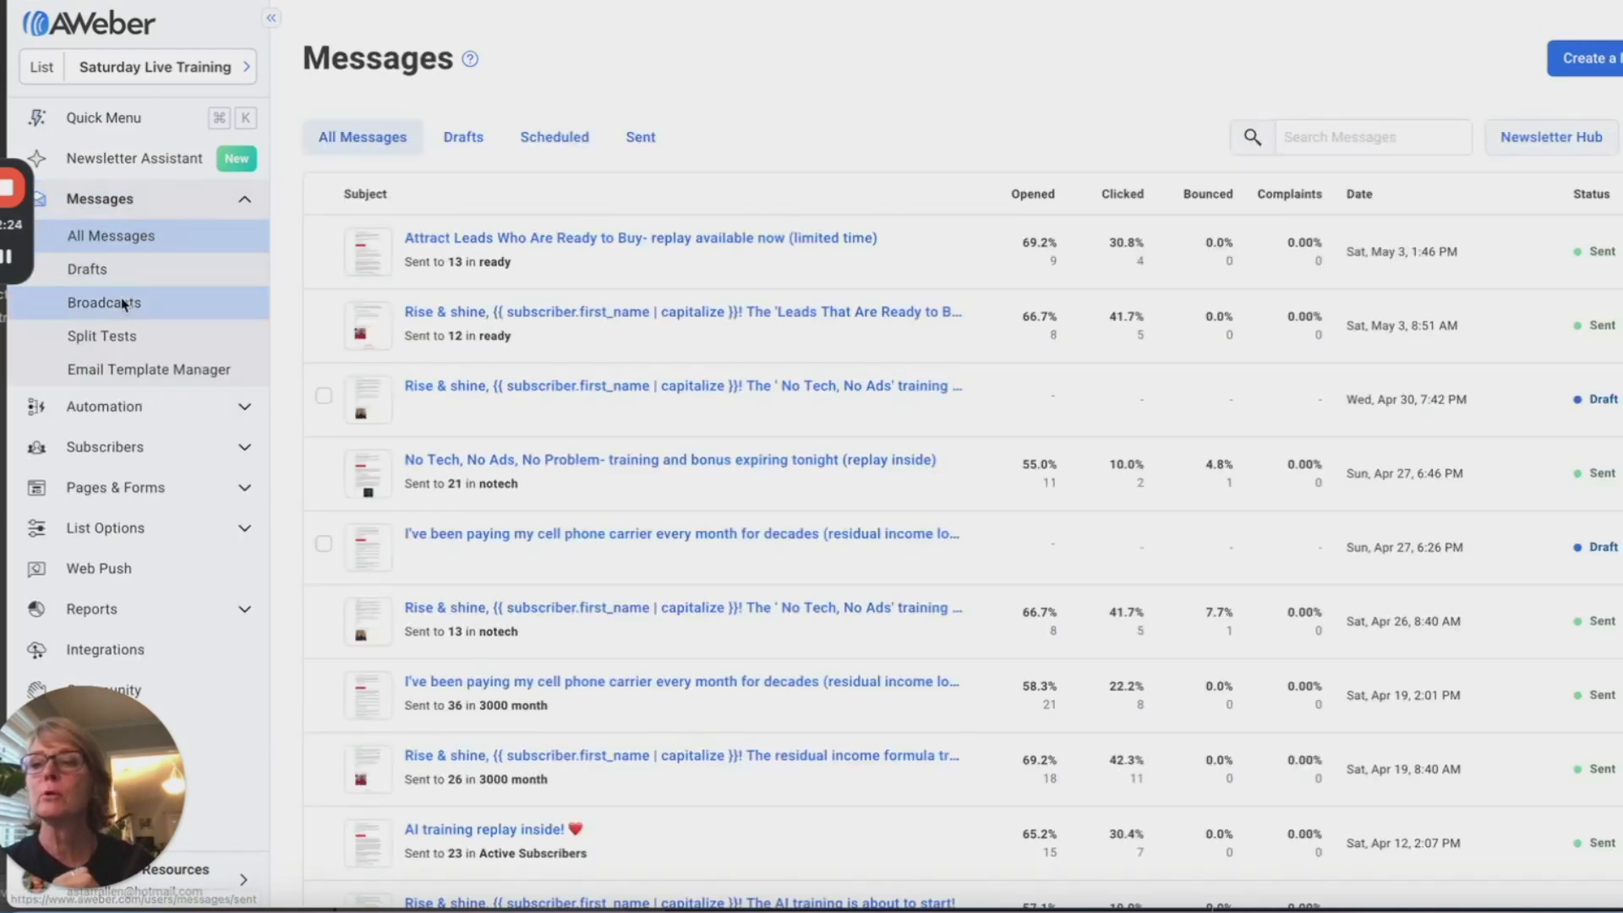
pyautogui.click(124, 304)
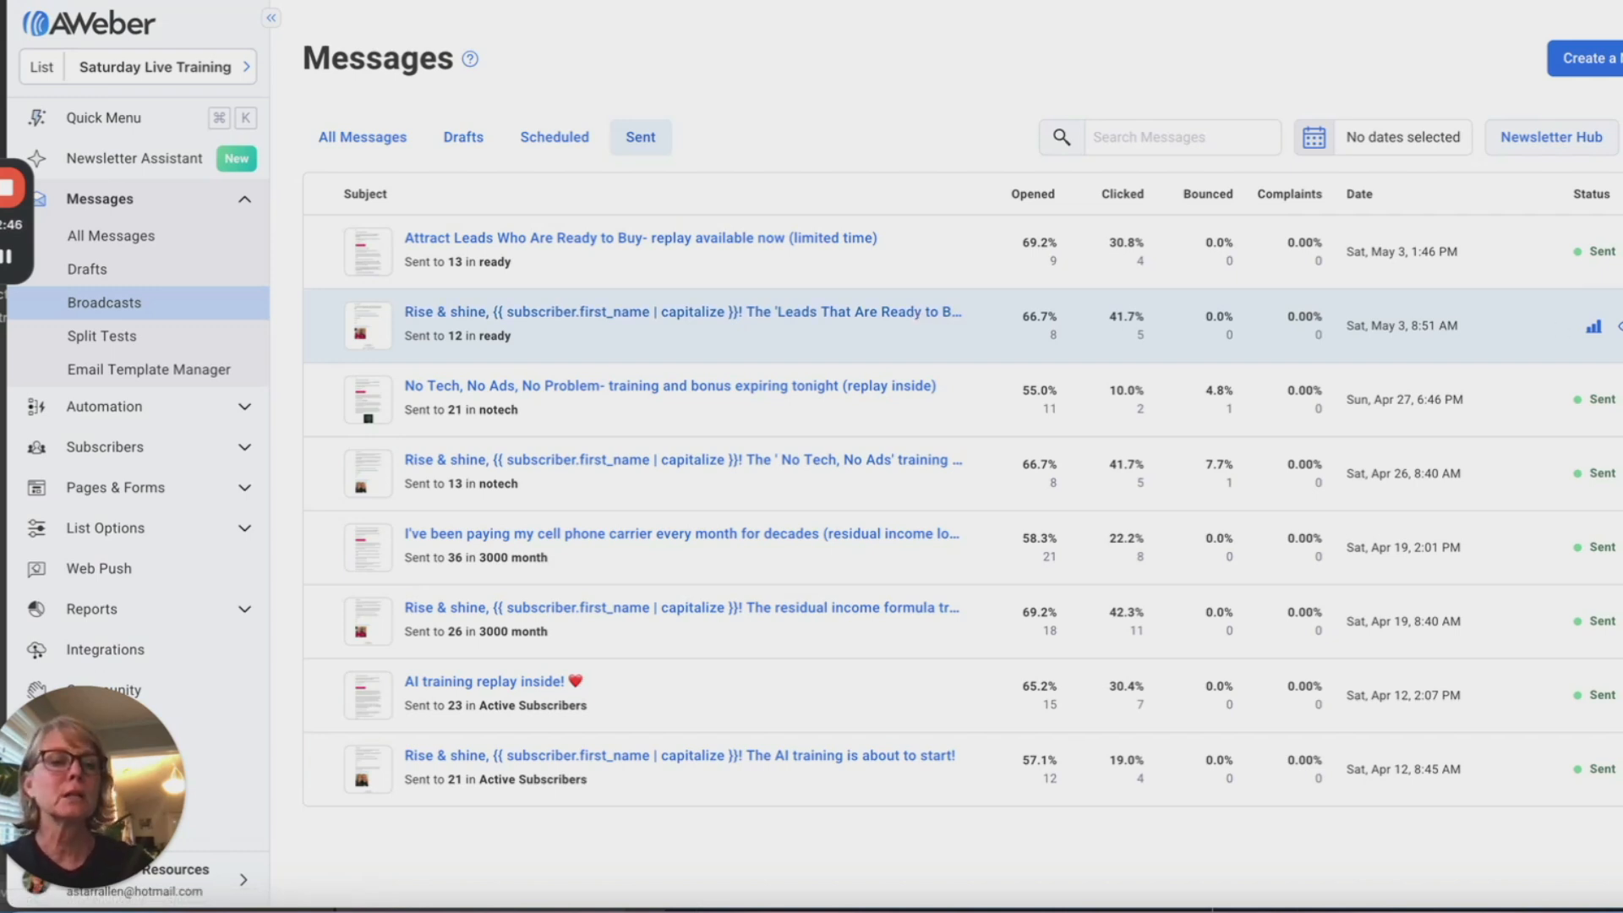
pyautogui.click(1620, 326)
pyautogui.click(1598, 445)
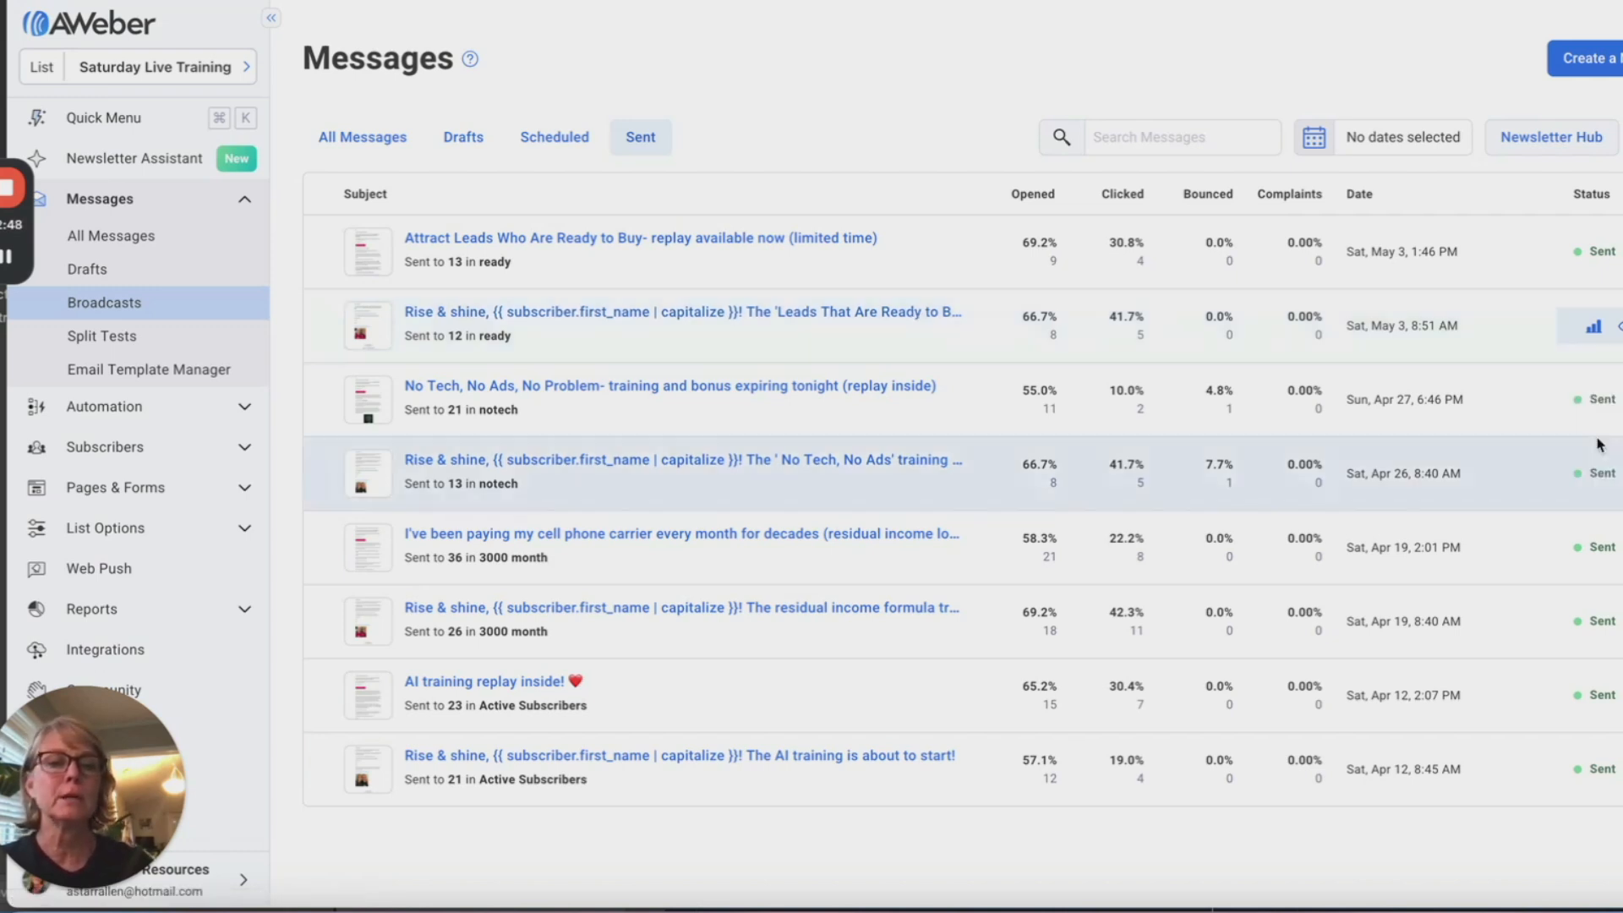
pyautogui.click(667, 66)
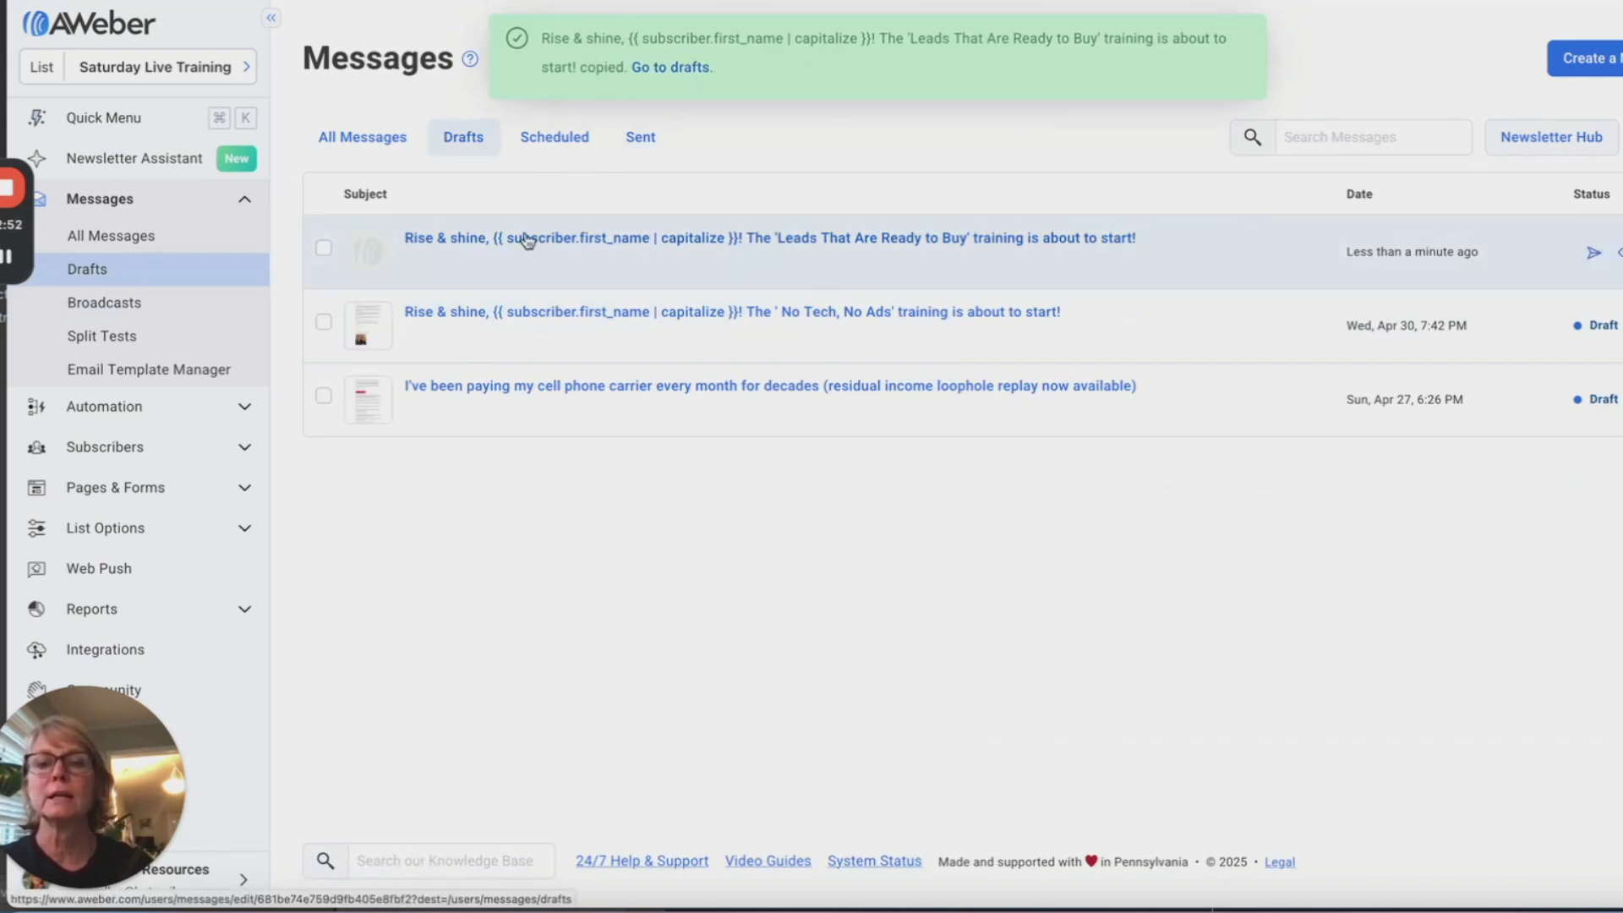
pyautogui.click(526, 240)
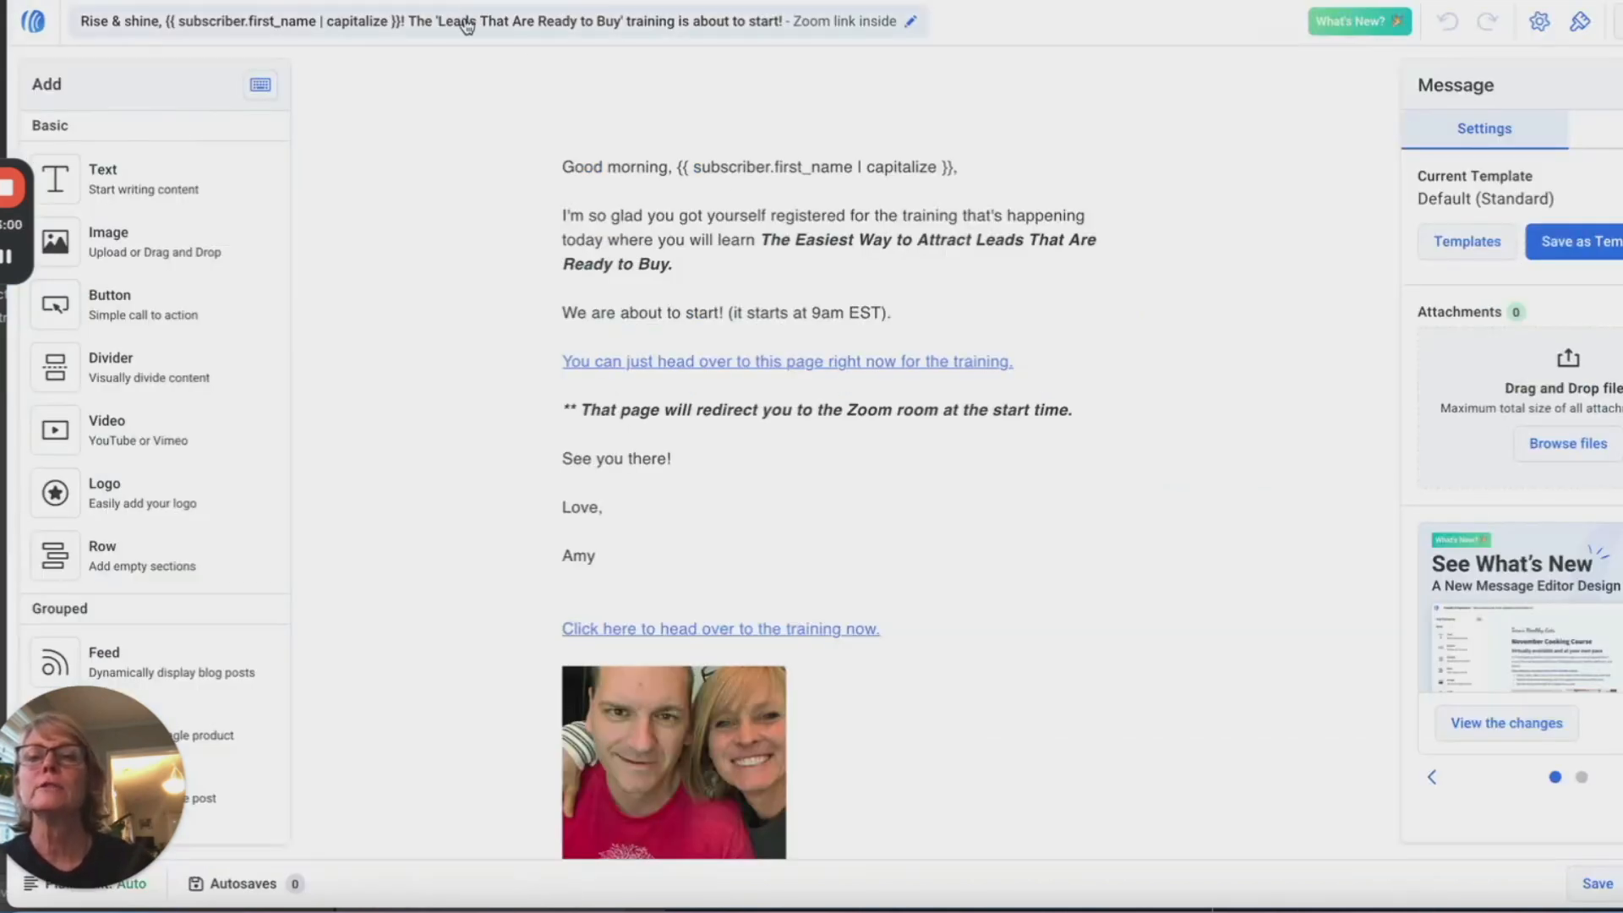
# Step: Replace 'Leads That Are Ready to Buy' in the subject with 'Millionaire Shortcuts'
pyautogui.click(466, 25)
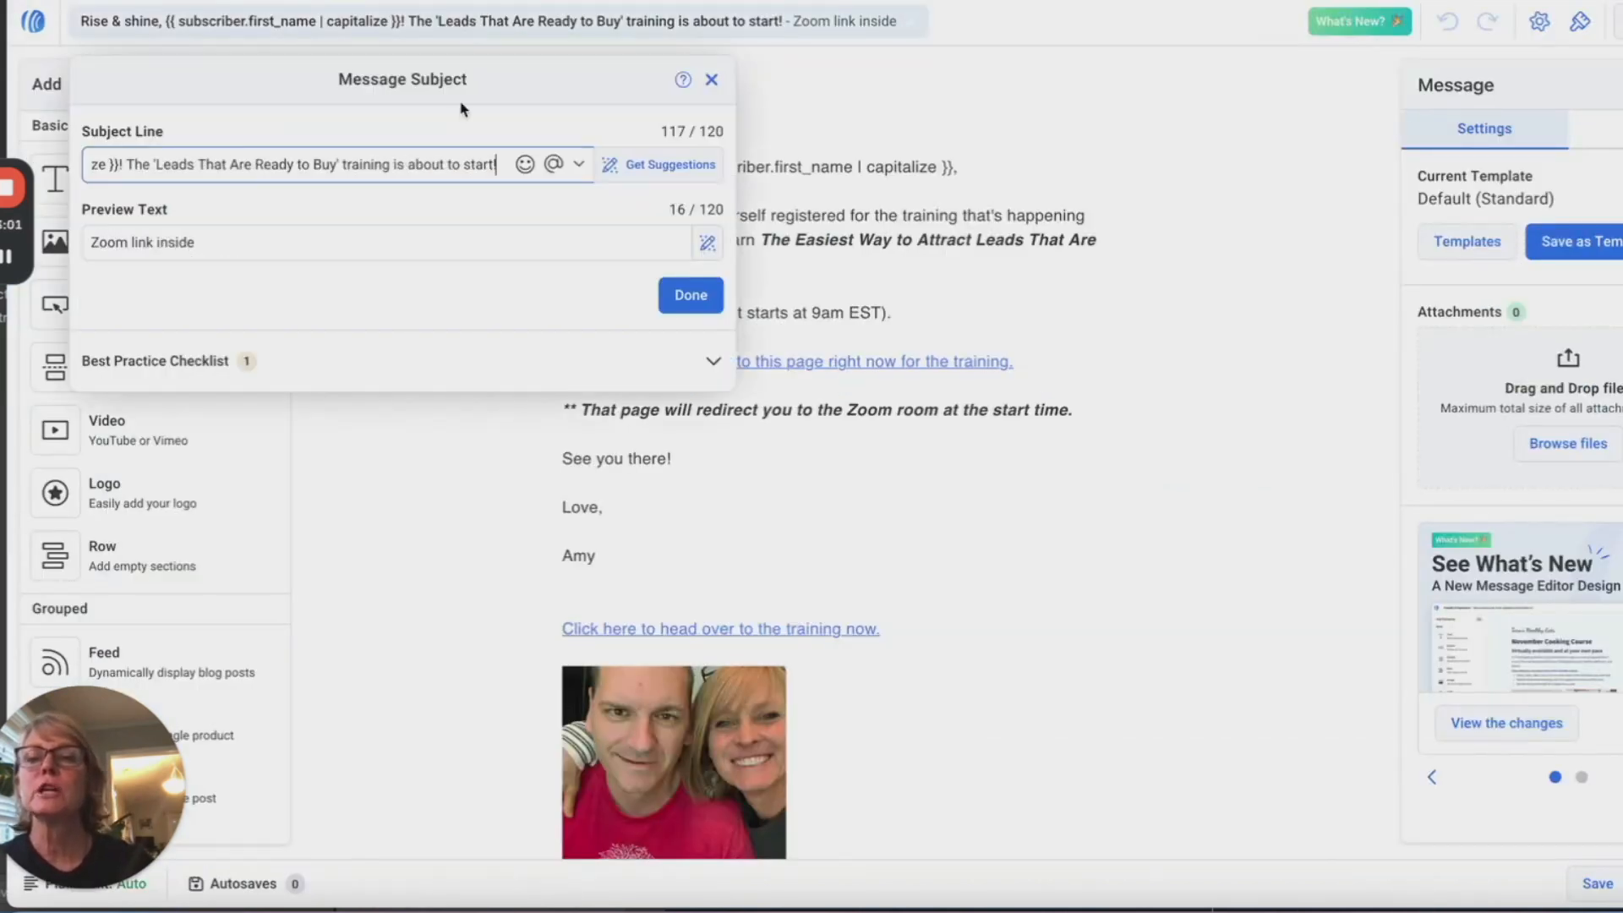
pyautogui.moveTo(337, 164); pyautogui.dragTo(158, 157)
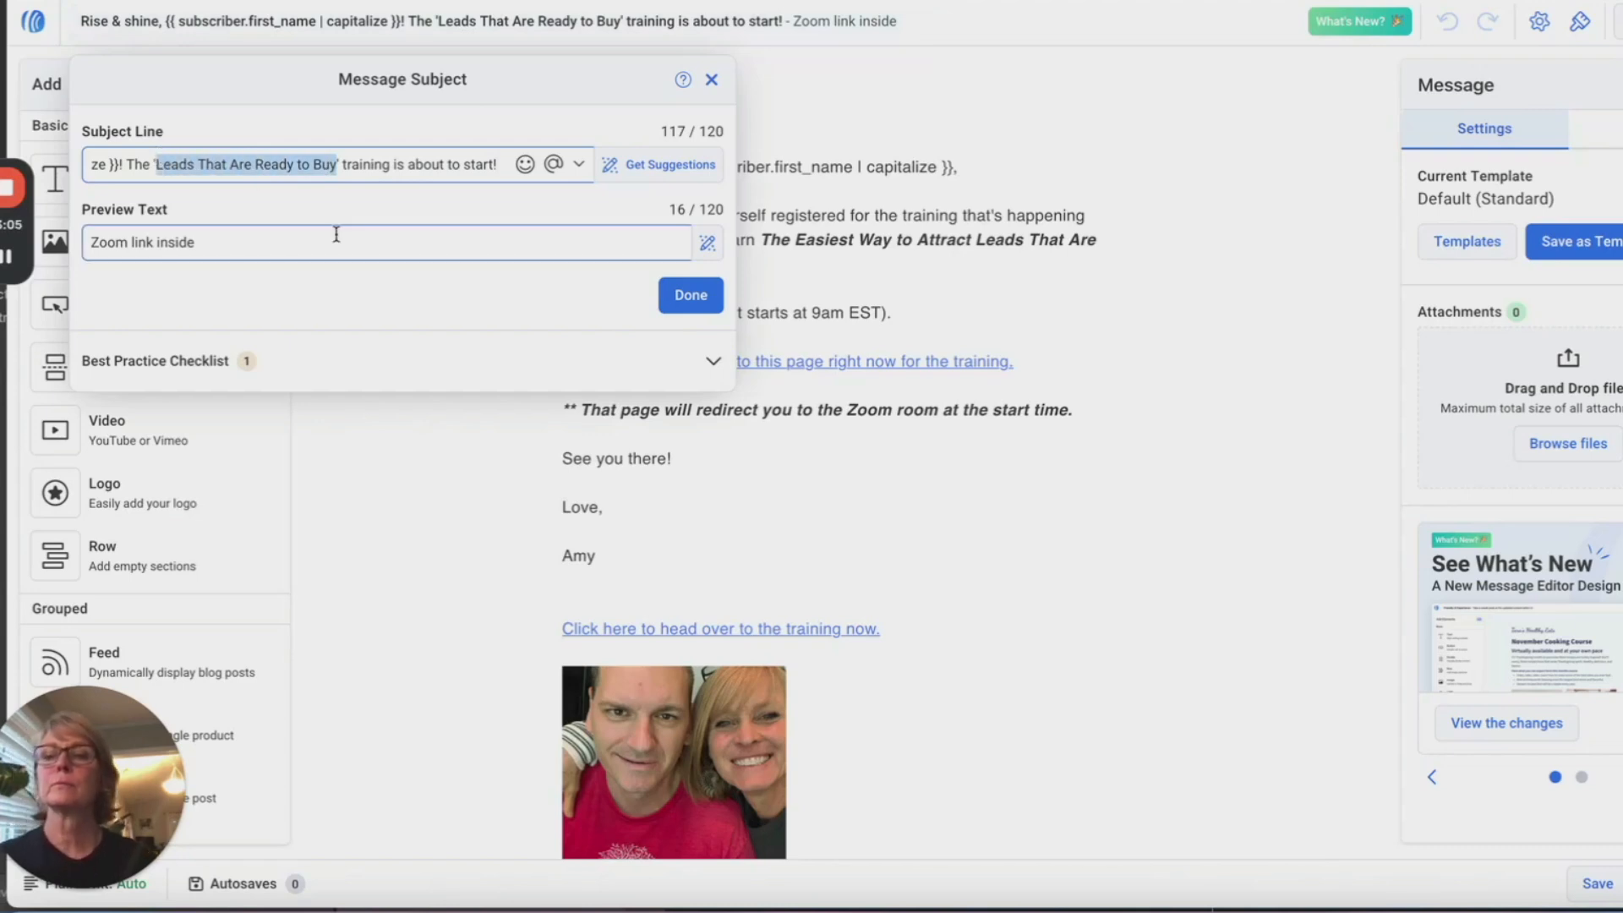
pyautogui.write('Millionaire')
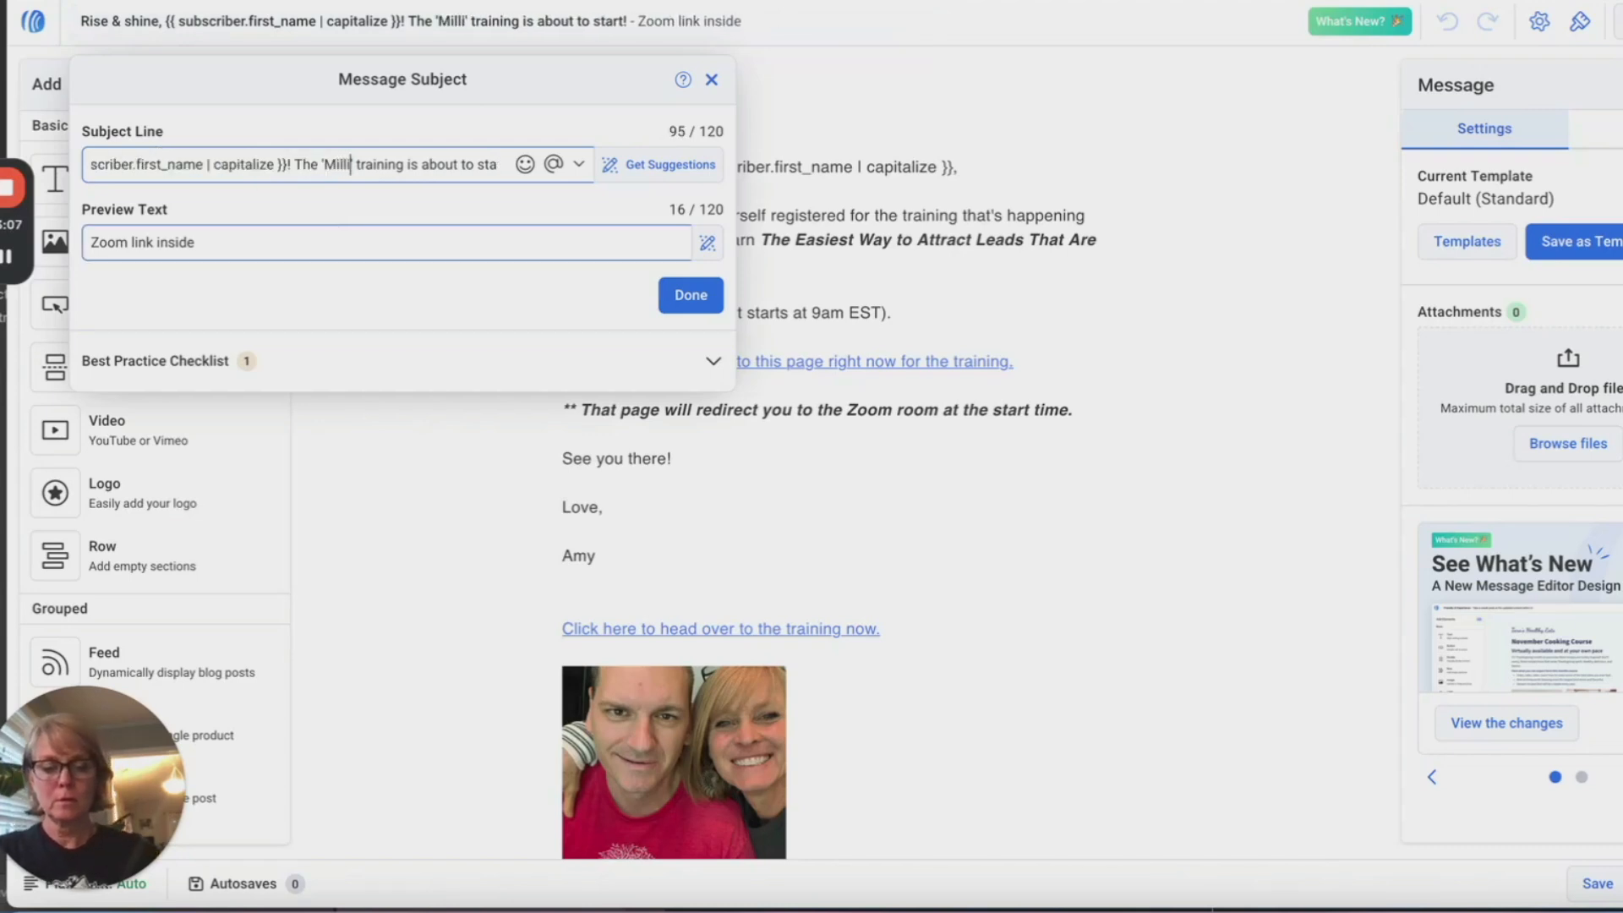
pyautogui.write(' Shortc')
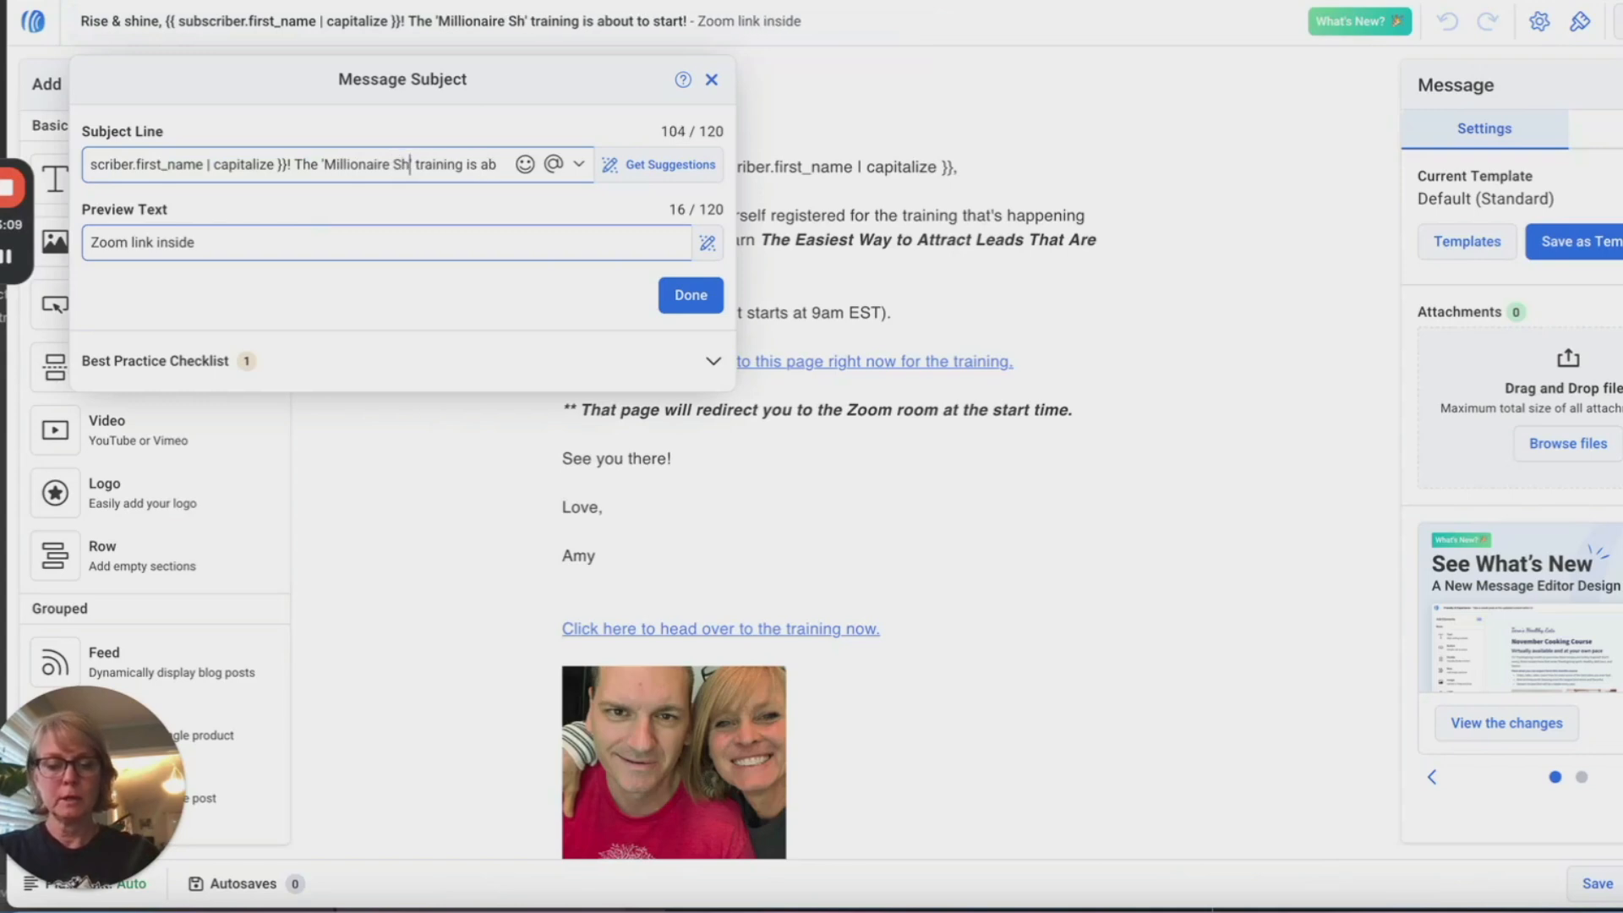
pyautogui.write('uts')
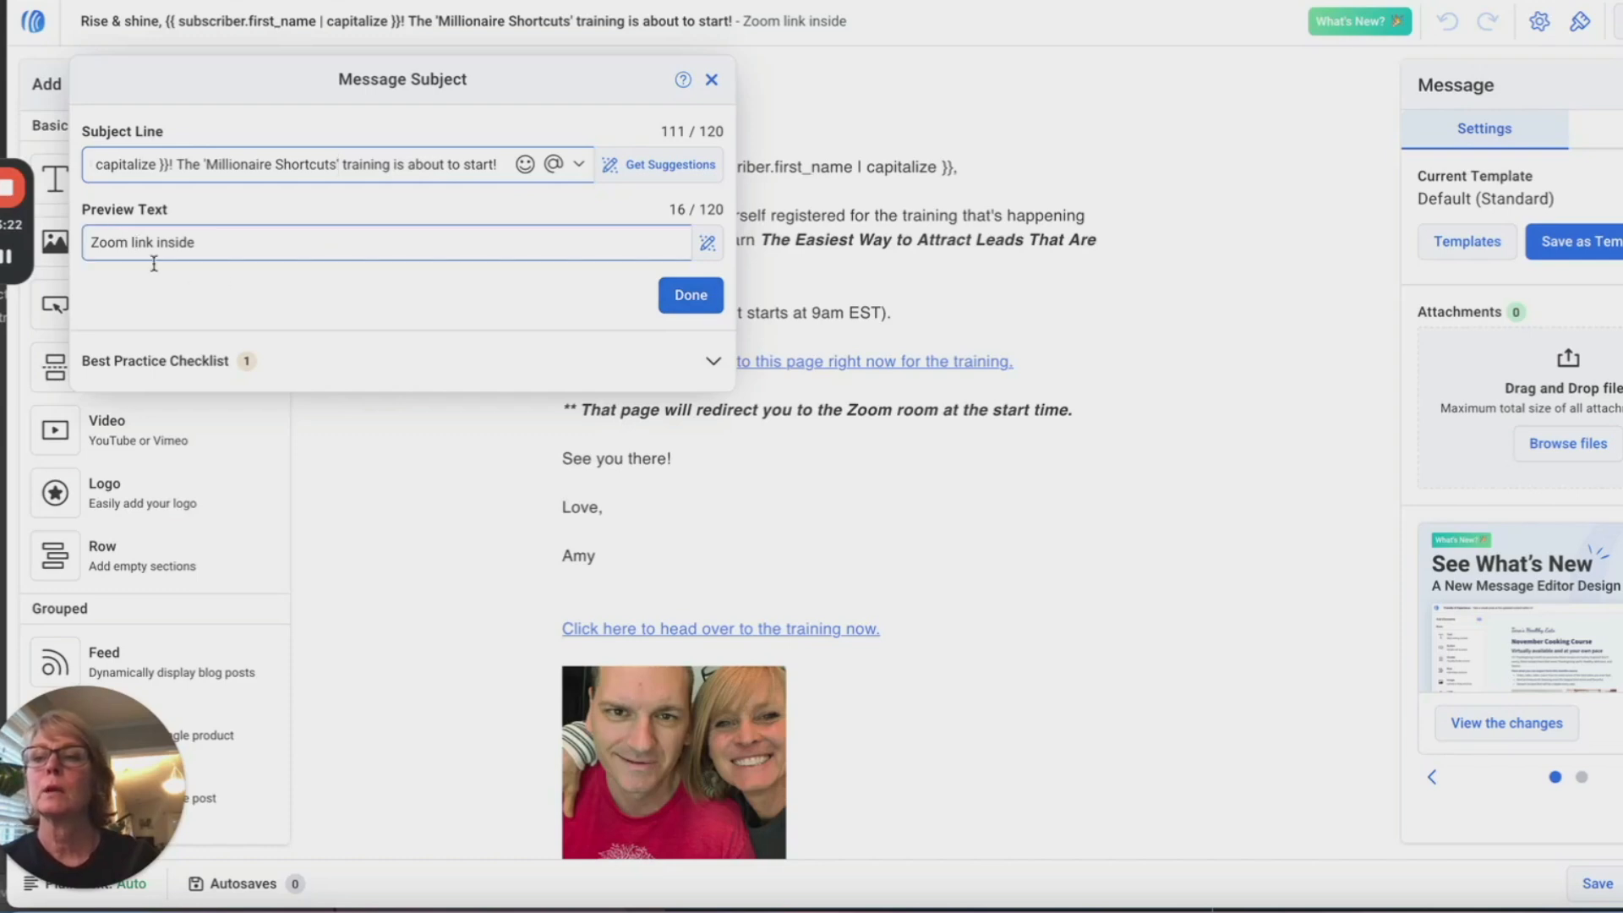
pyautogui.click(690, 296)
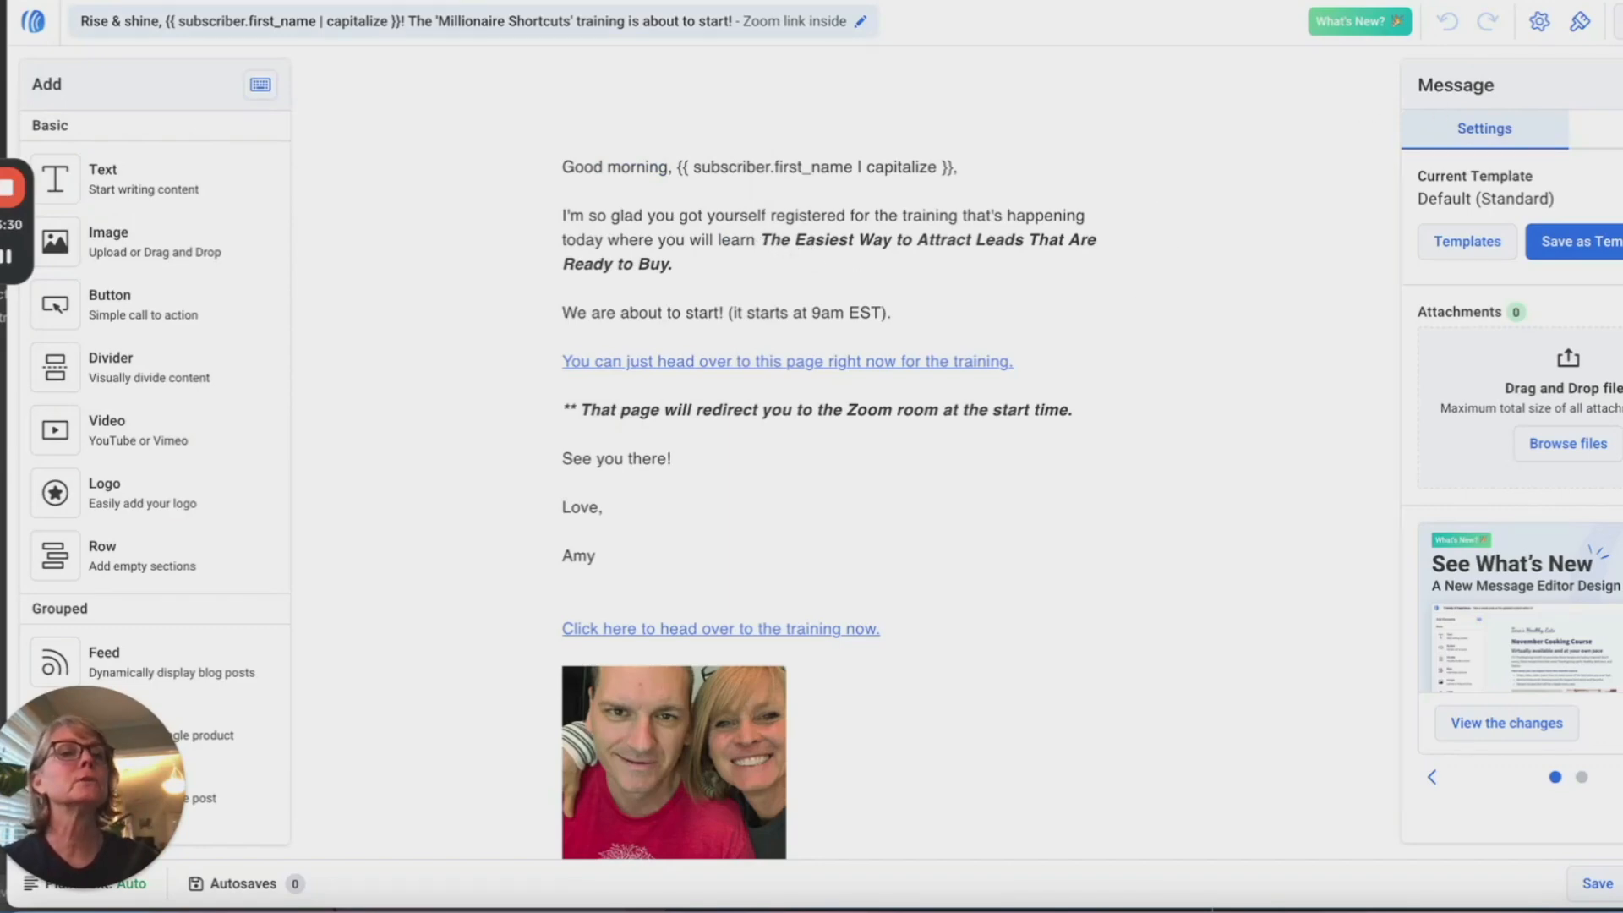
# Step: Paste the new title from the notes over the old bold body title, removing the stray T and line break
pyautogui.hotkey('ctrl', 'shift', 'Tab')
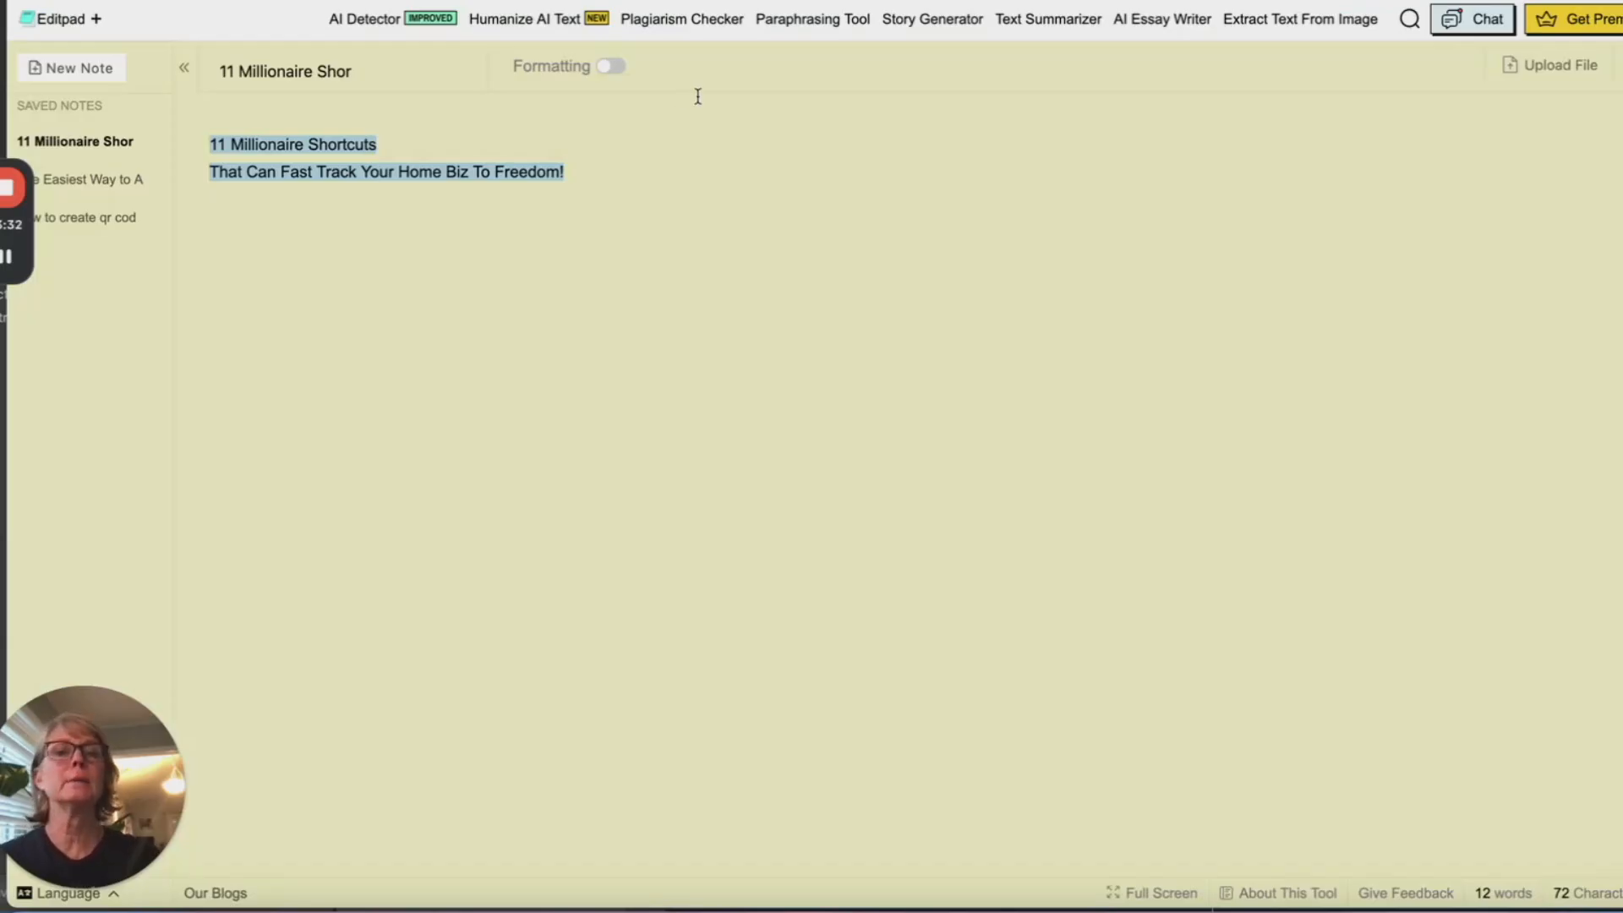
pyautogui.hotkey('ctrl', 'Tab')
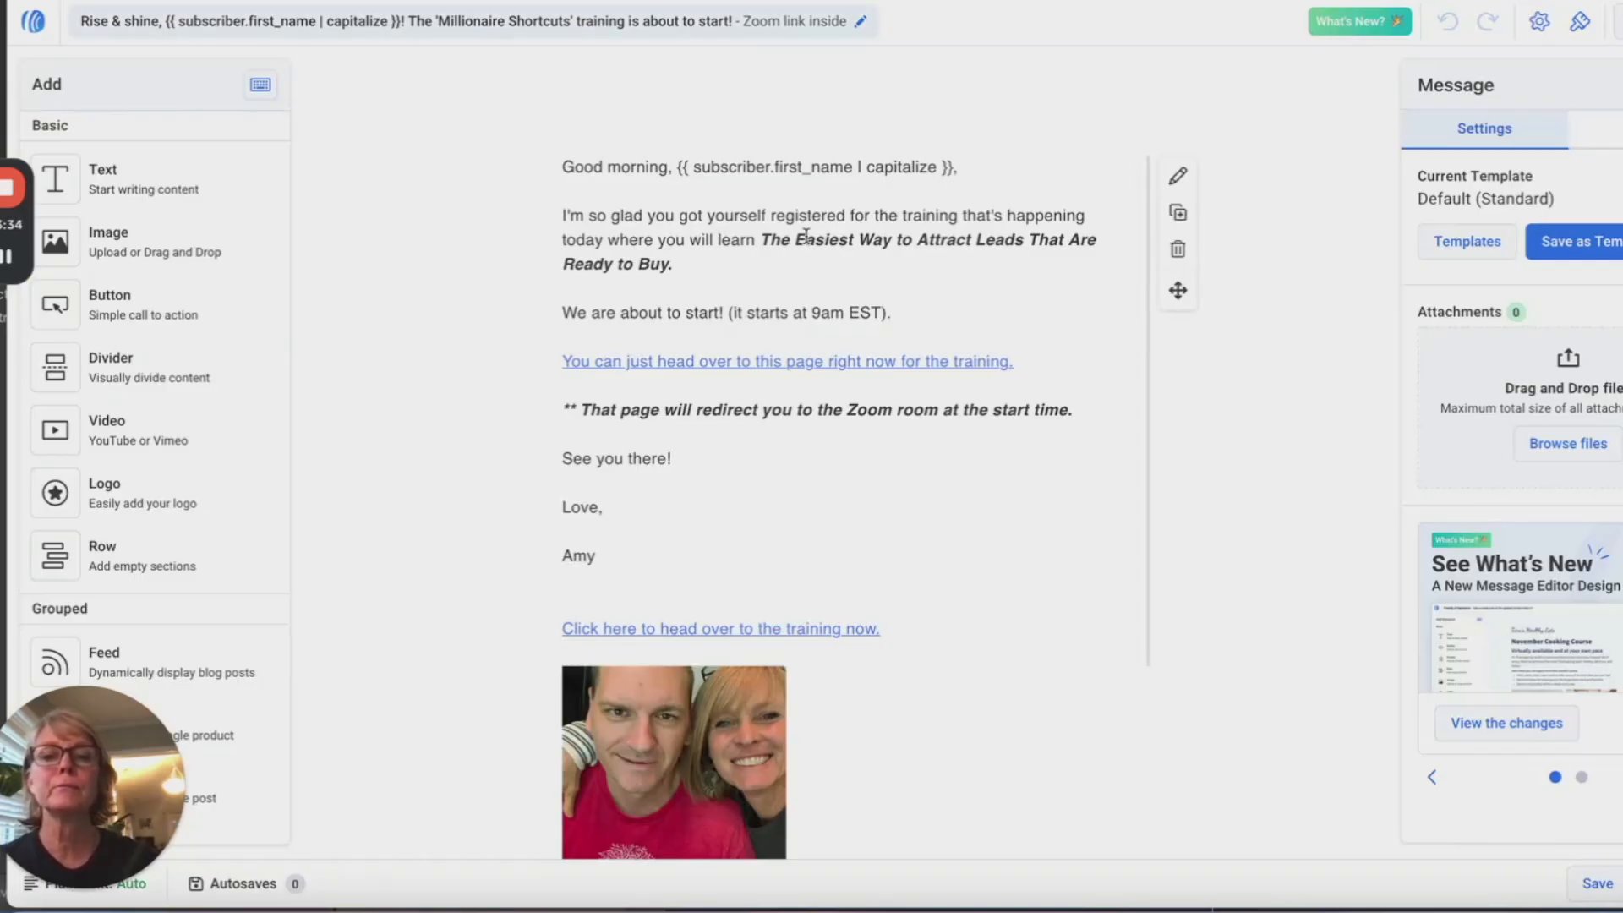
pyautogui.click(769, 245)
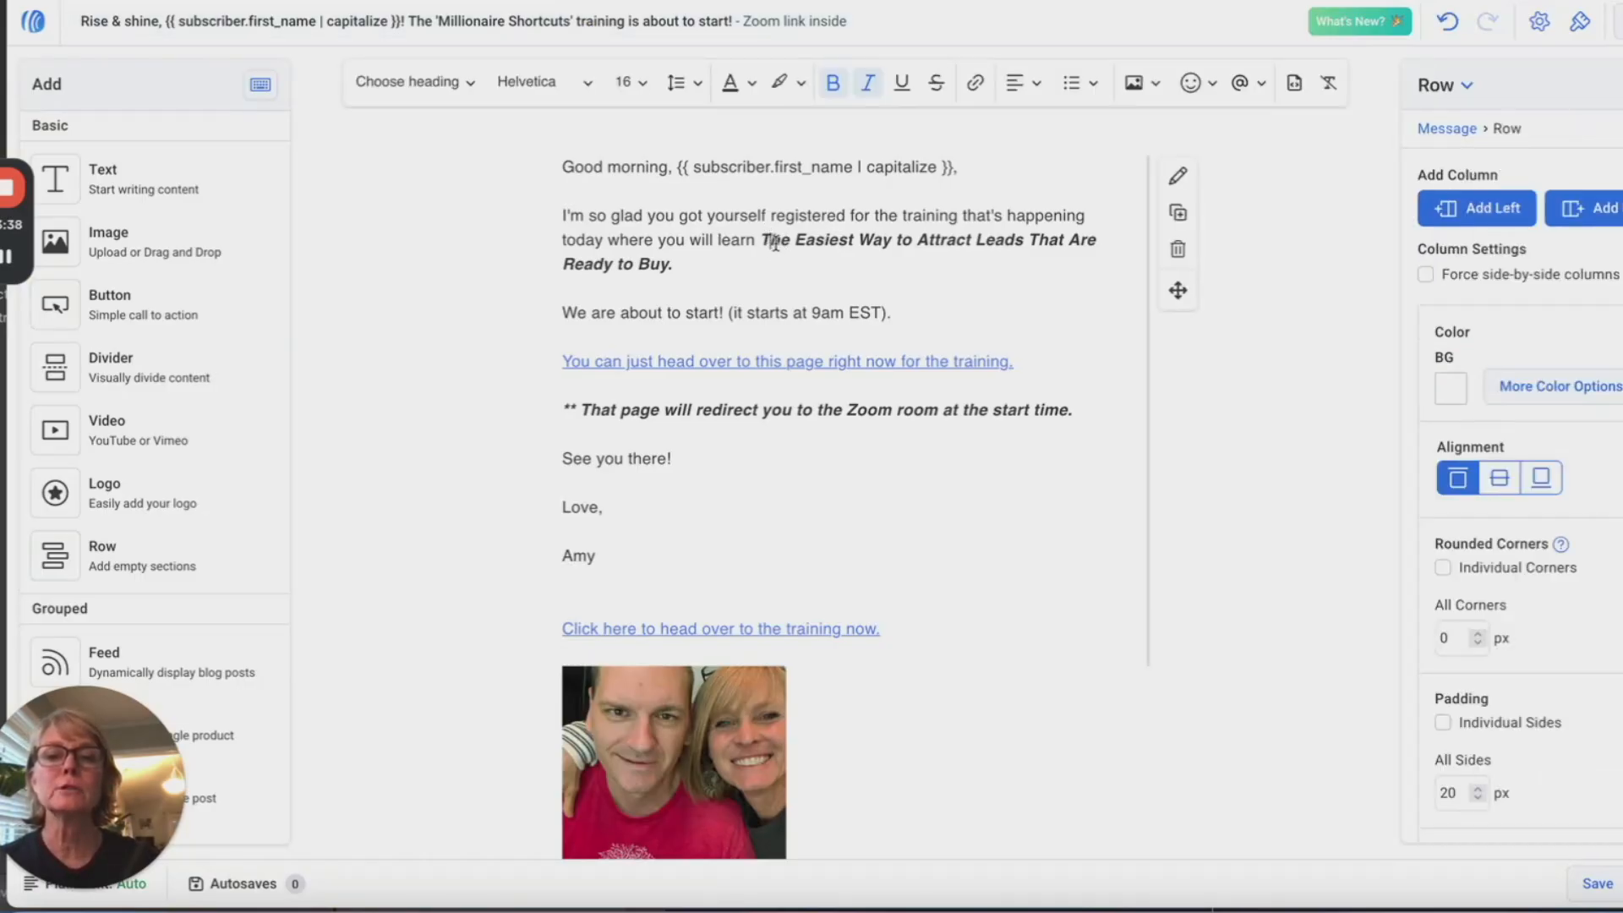
pyautogui.moveTo(767, 237); pyautogui.dragTo(784, 255)
pyautogui.write('11 Millionaire Shortcuts That Can Fast Track Your Home Biz To Freedom!')
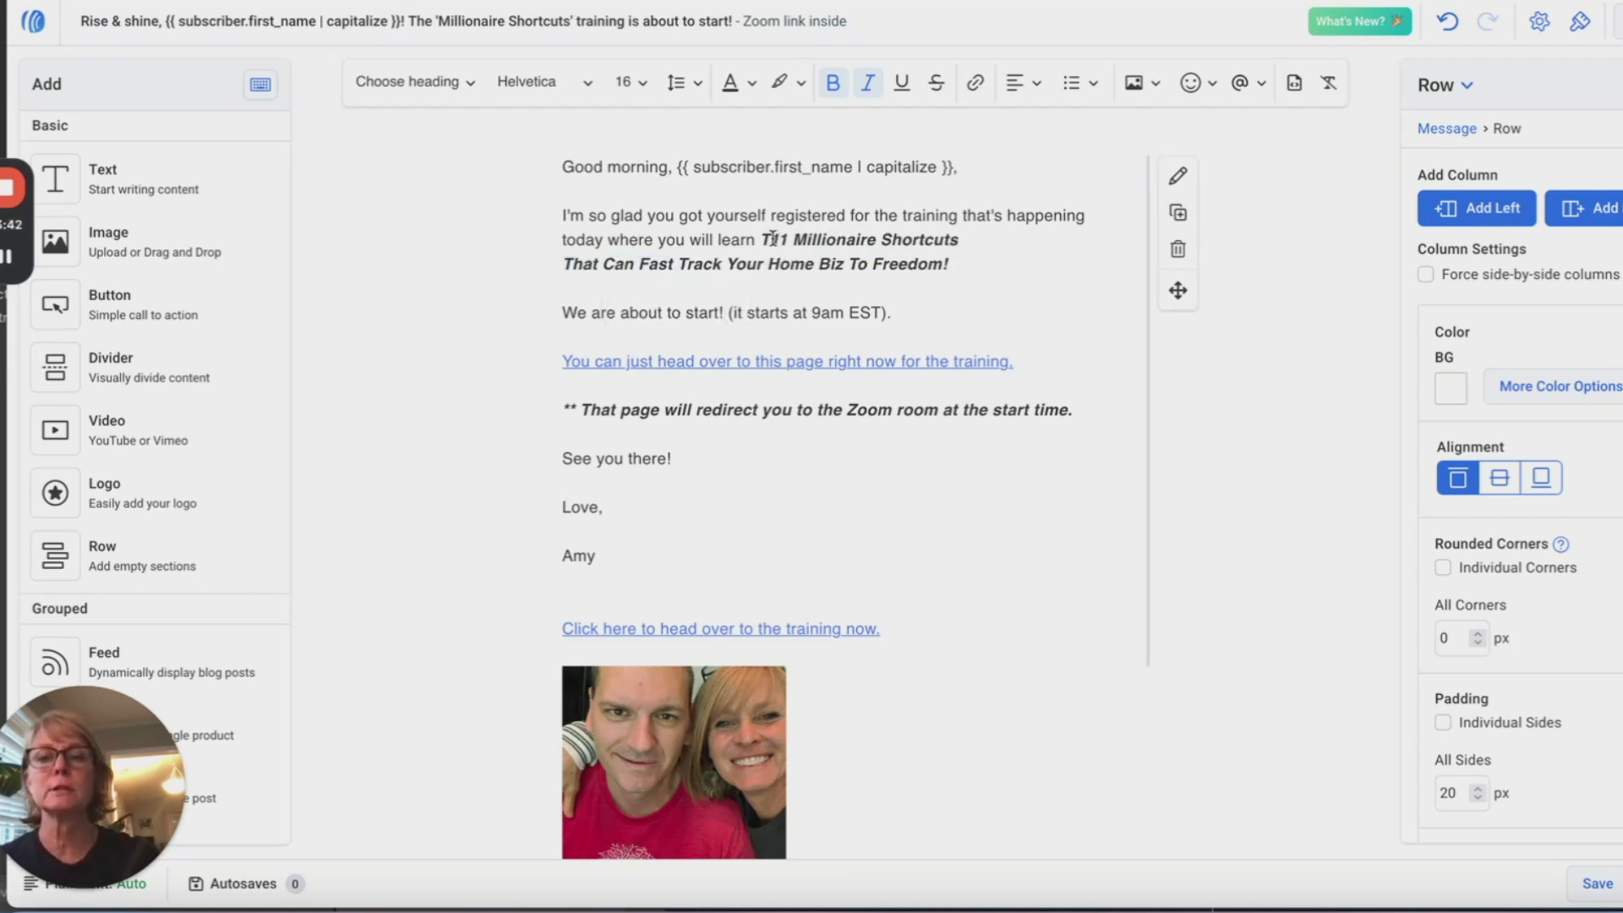
pyautogui.press('BackSpace')
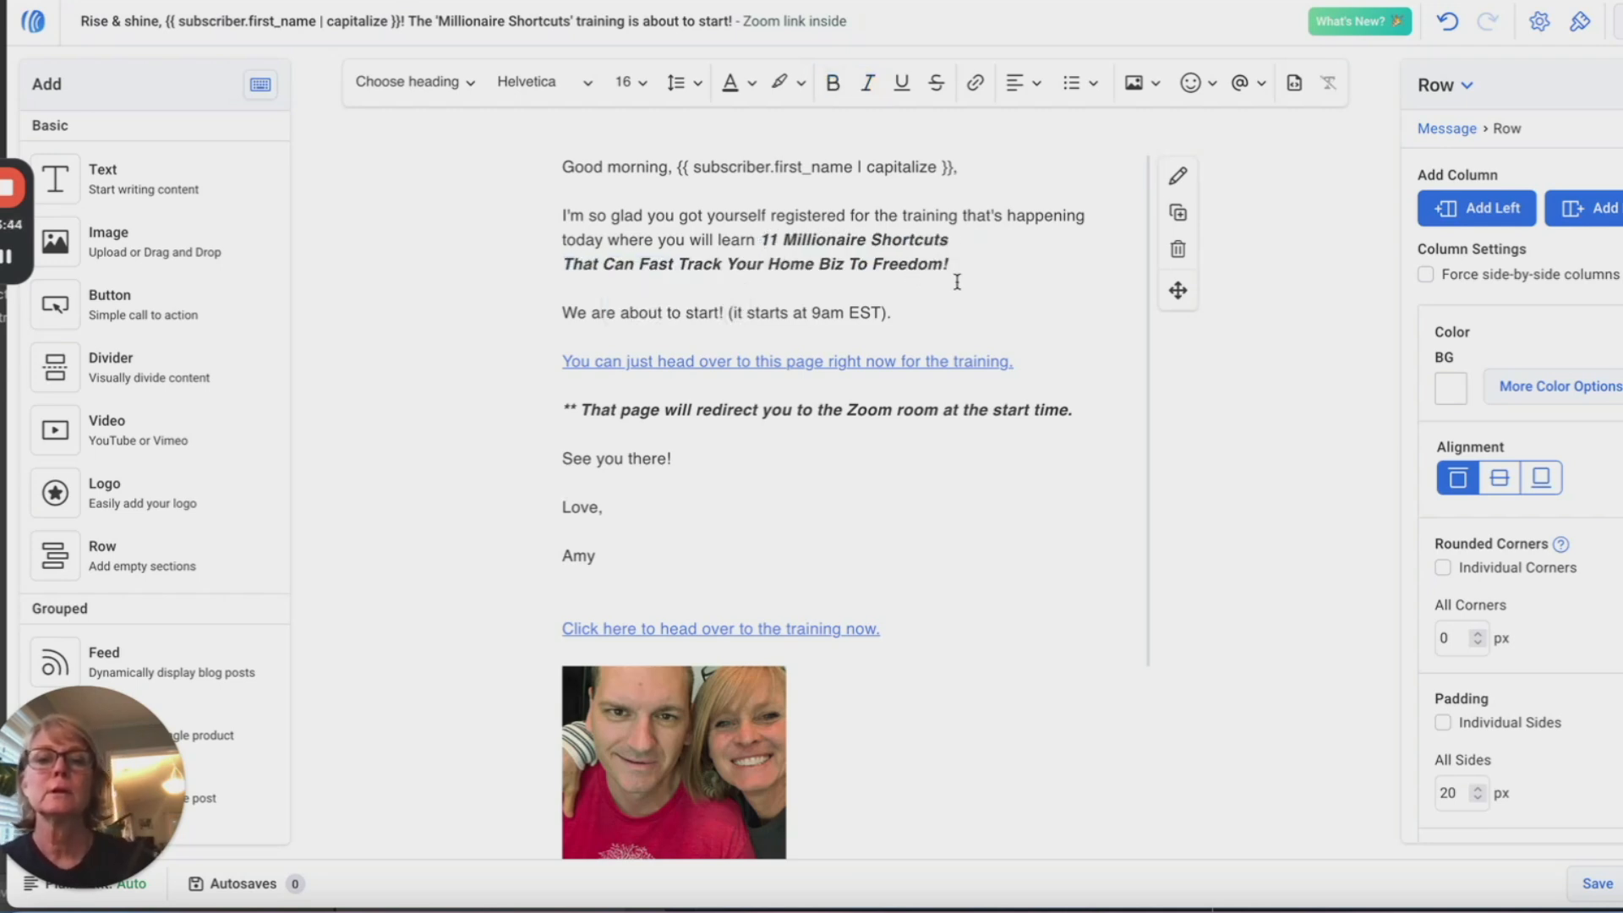
pyautogui.click(968, 246)
pyautogui.press('Delete')
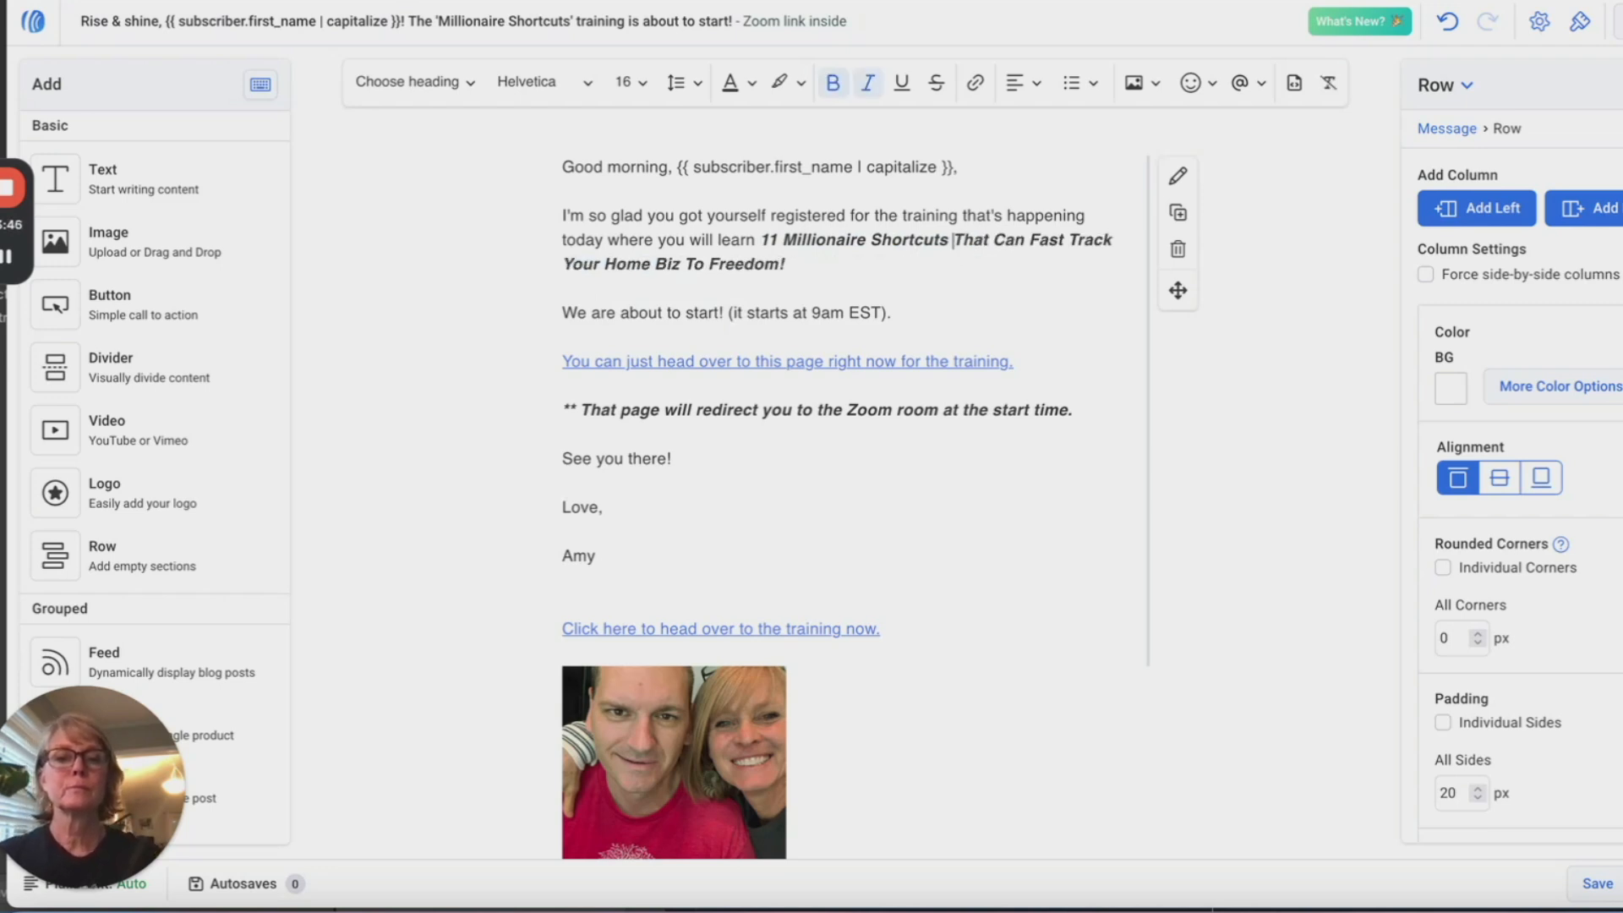
pyautogui.scroll(-3, 782, 360)
pyautogui.scroll(2, 811, 380)
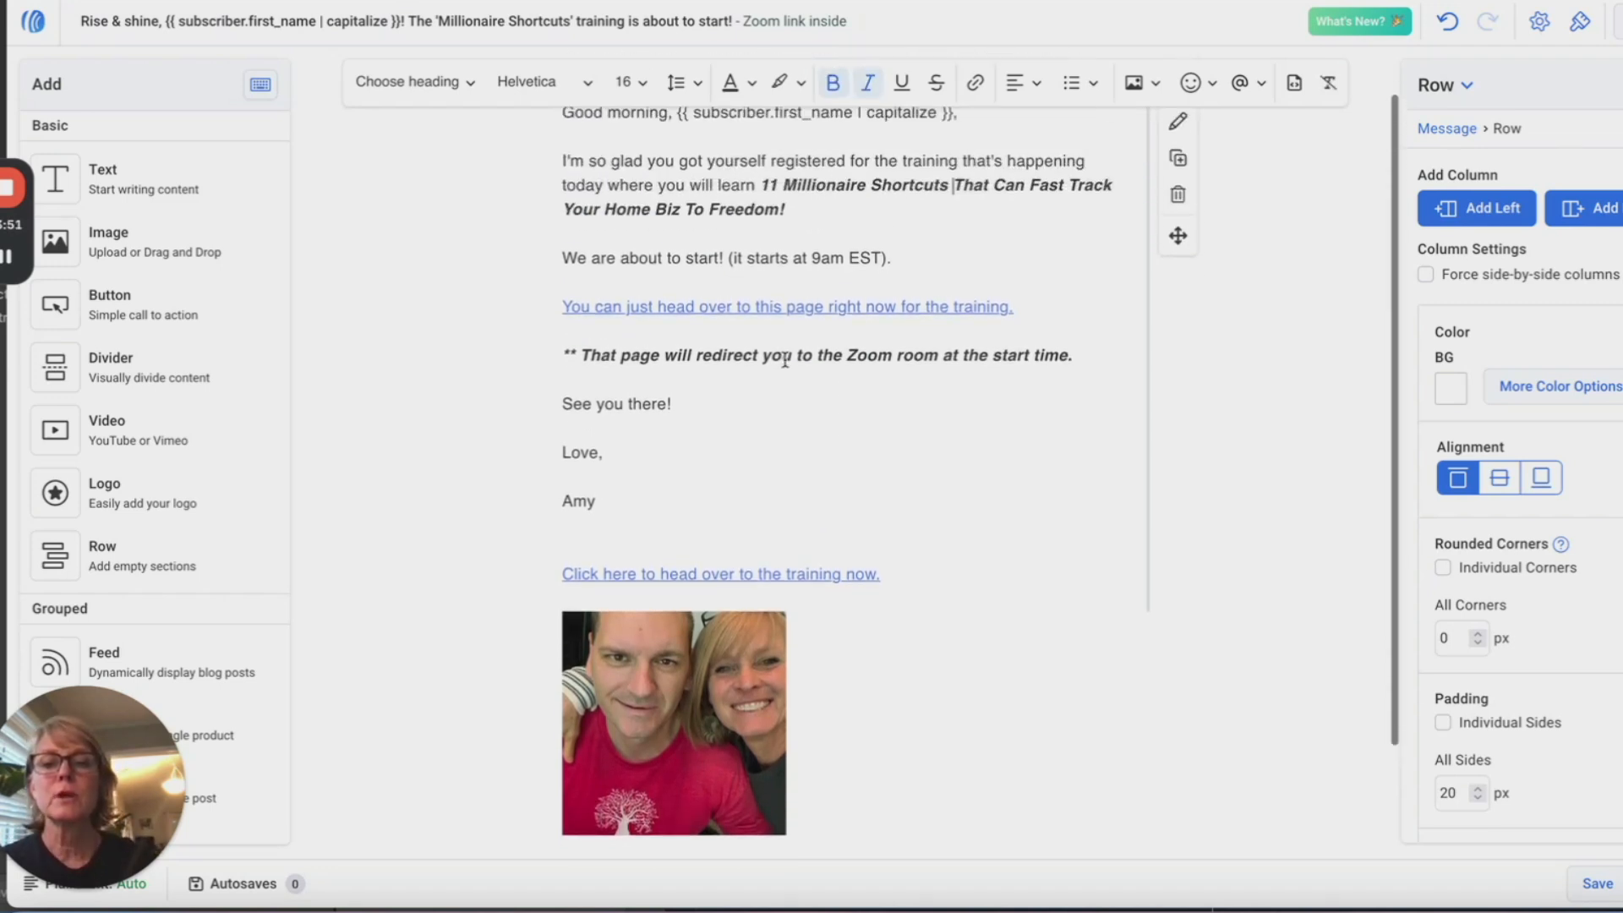
pyautogui.scroll(1, 920, 470)
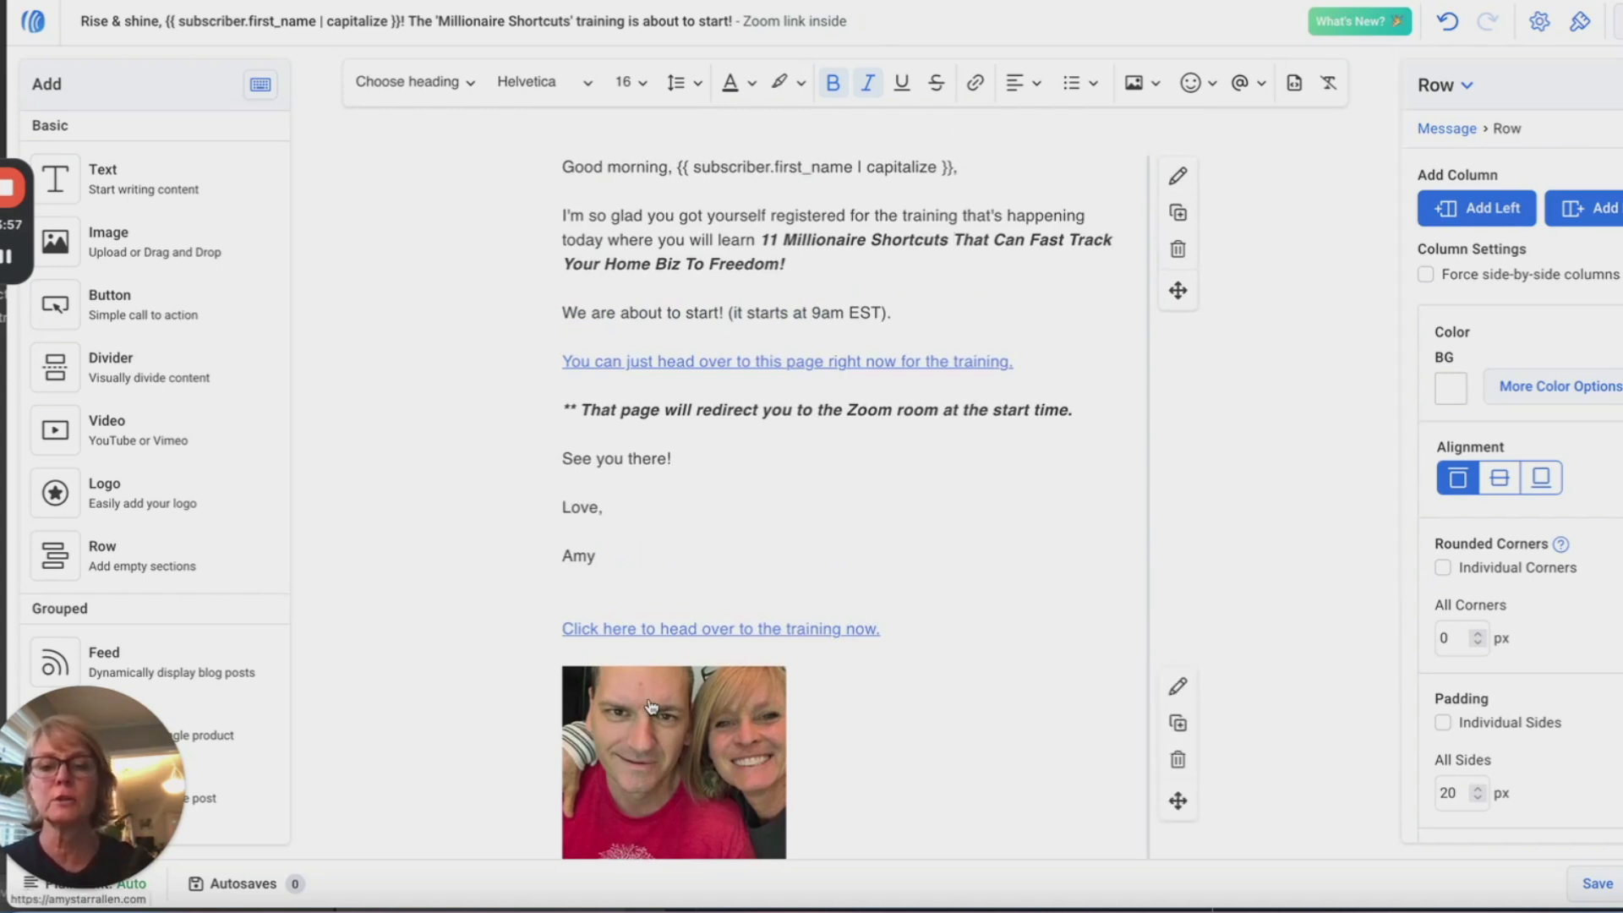
# Step: Remove the bottom photo and insert the couple's selfie from My Images
pyautogui.click(761, 740)
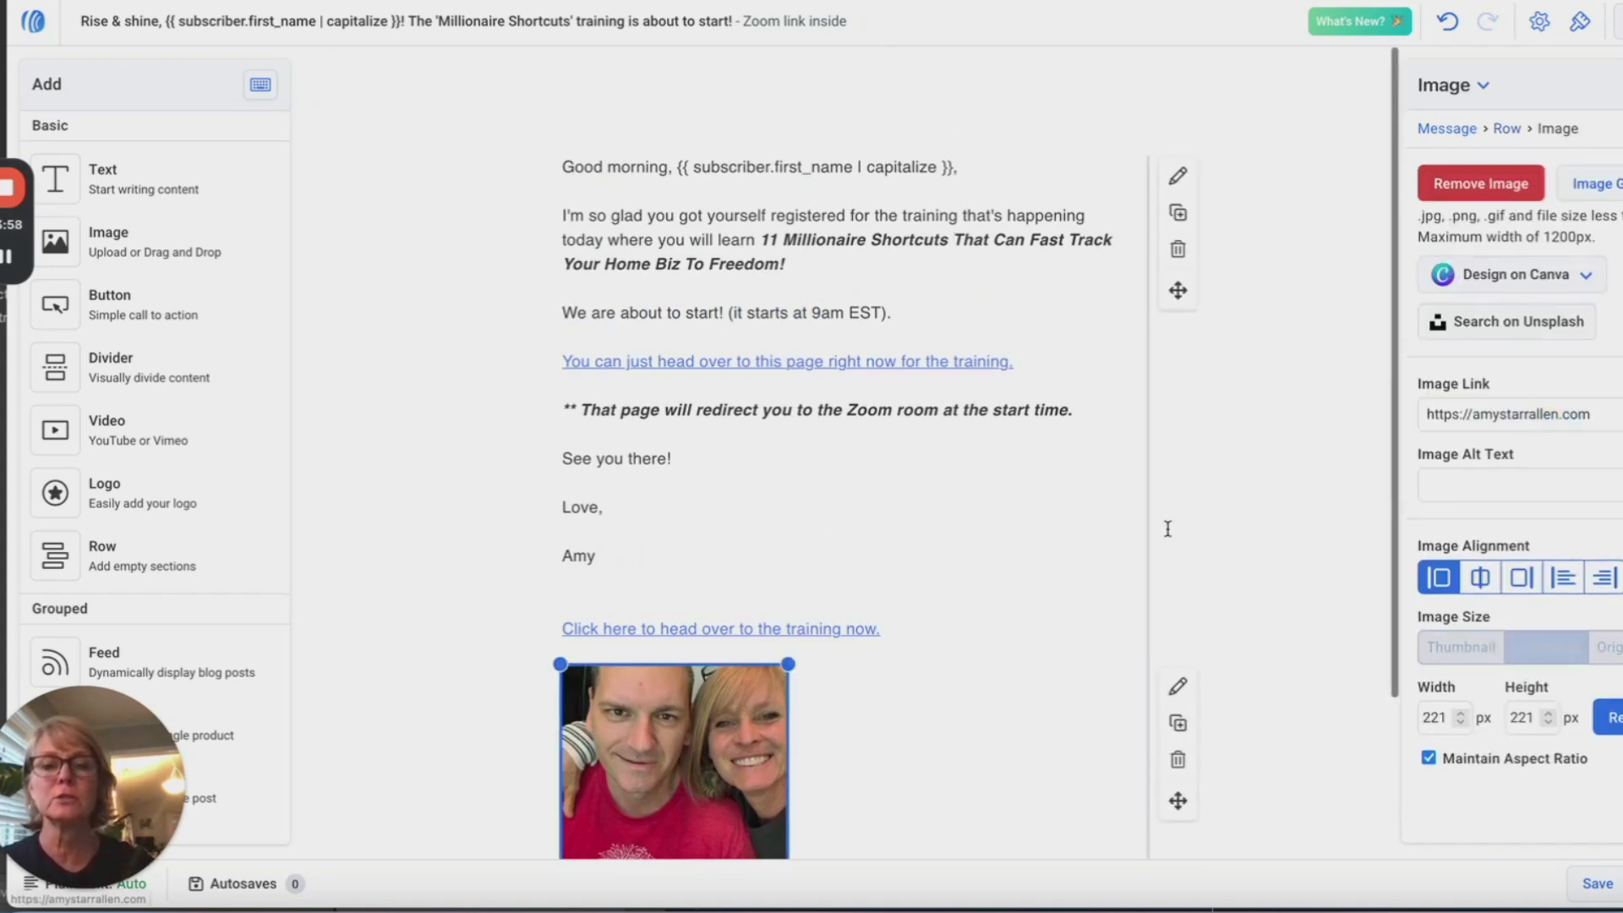
pyautogui.click(1473, 183)
pyautogui.click(1595, 196)
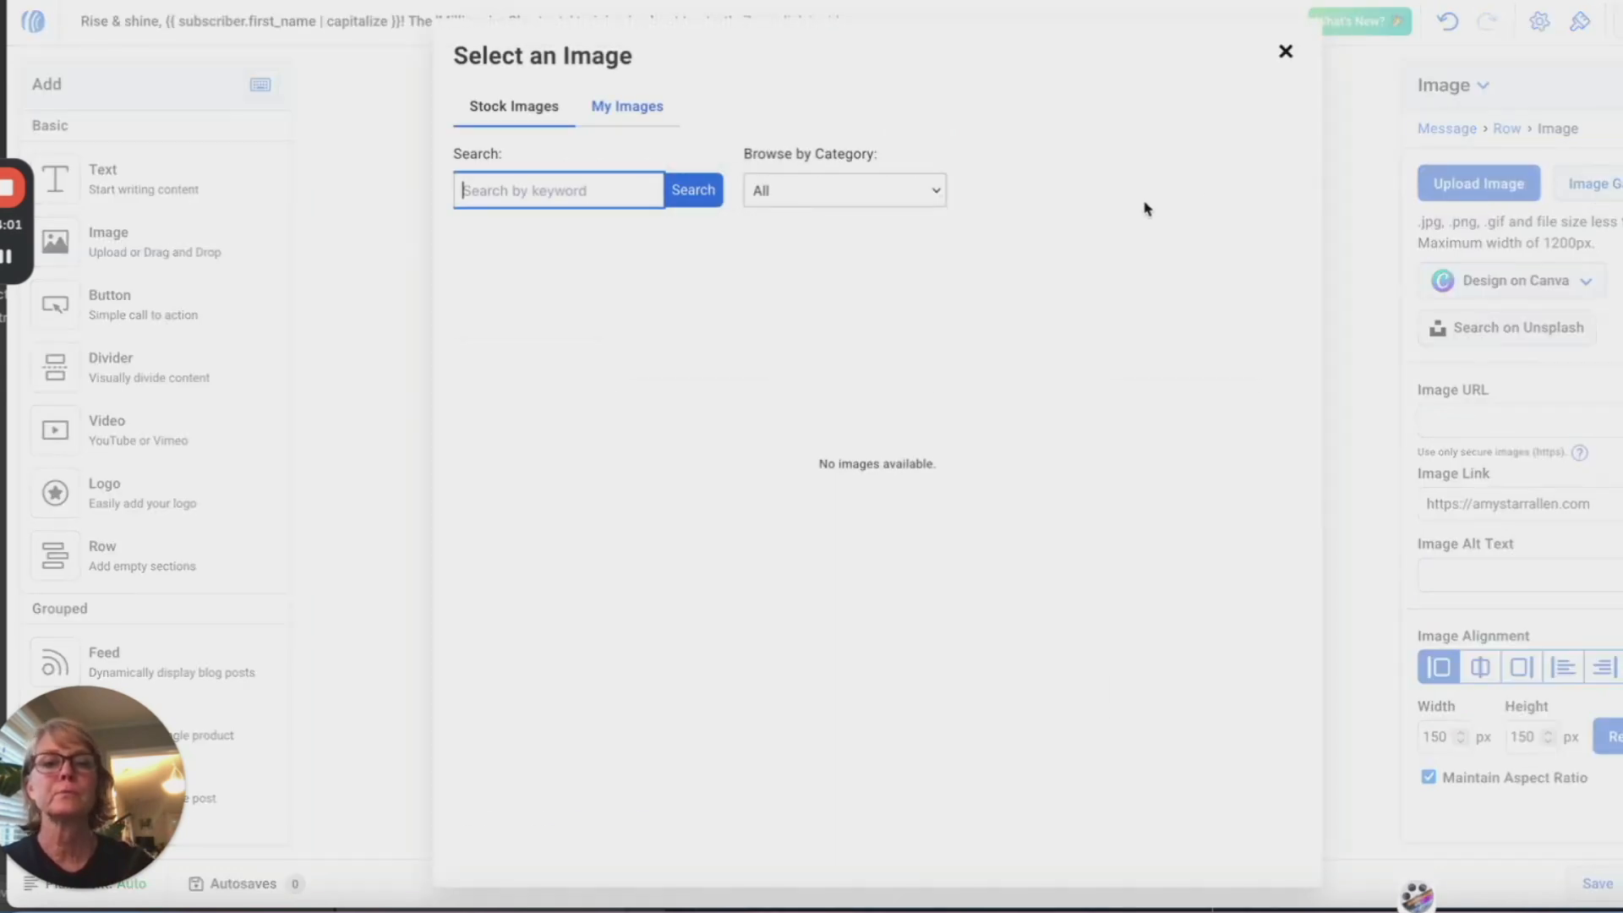
pyautogui.click(621, 123)
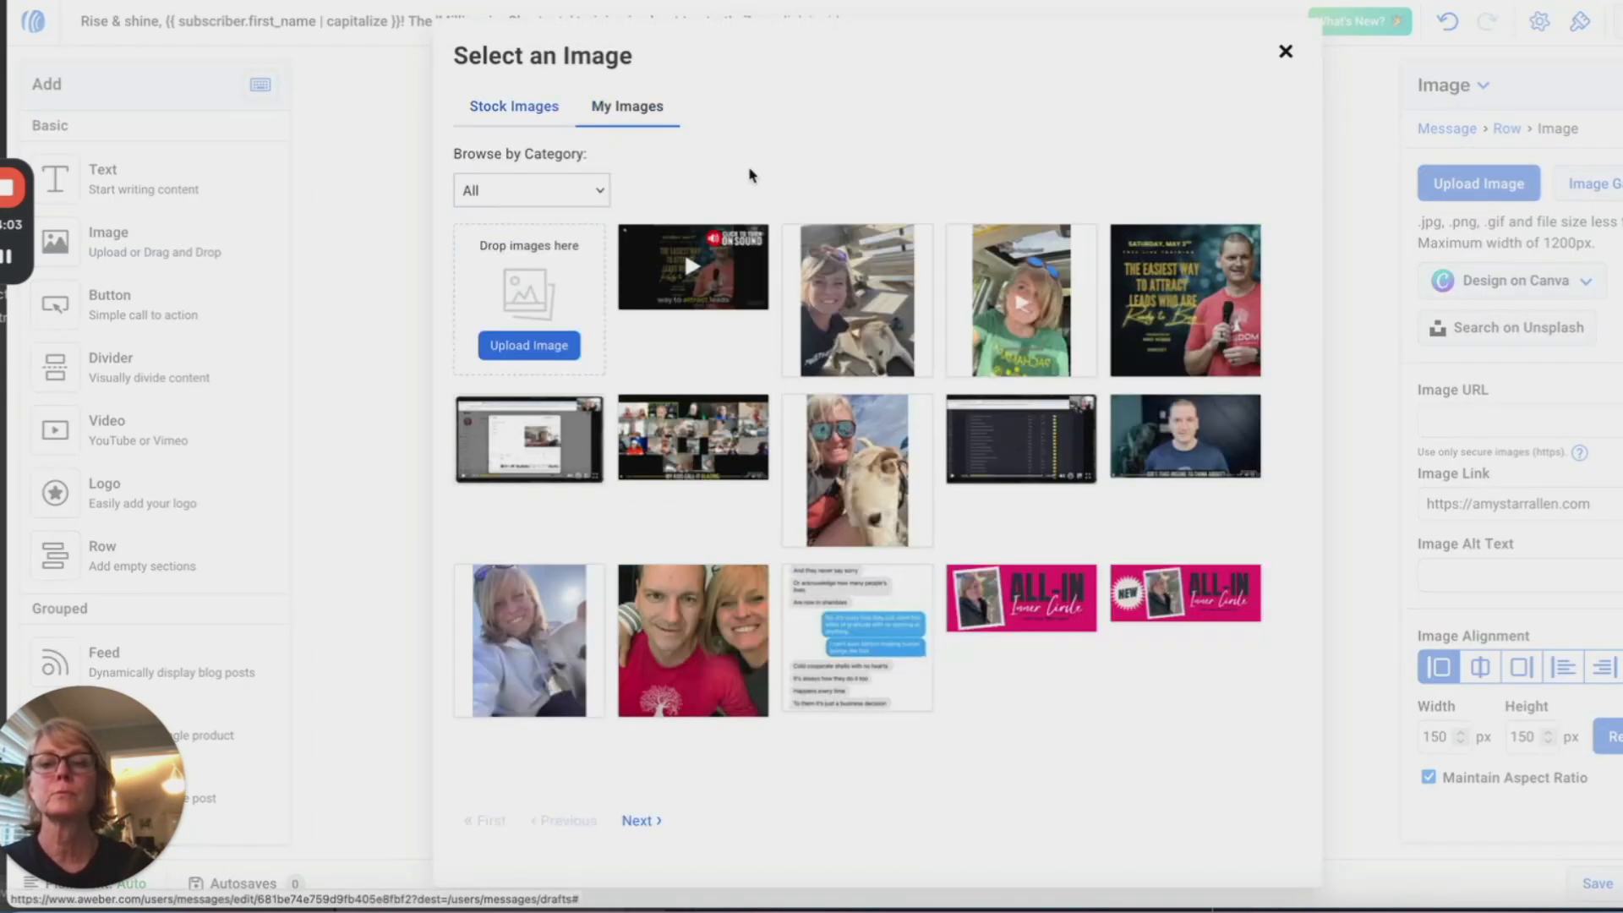
pyautogui.click(643, 821)
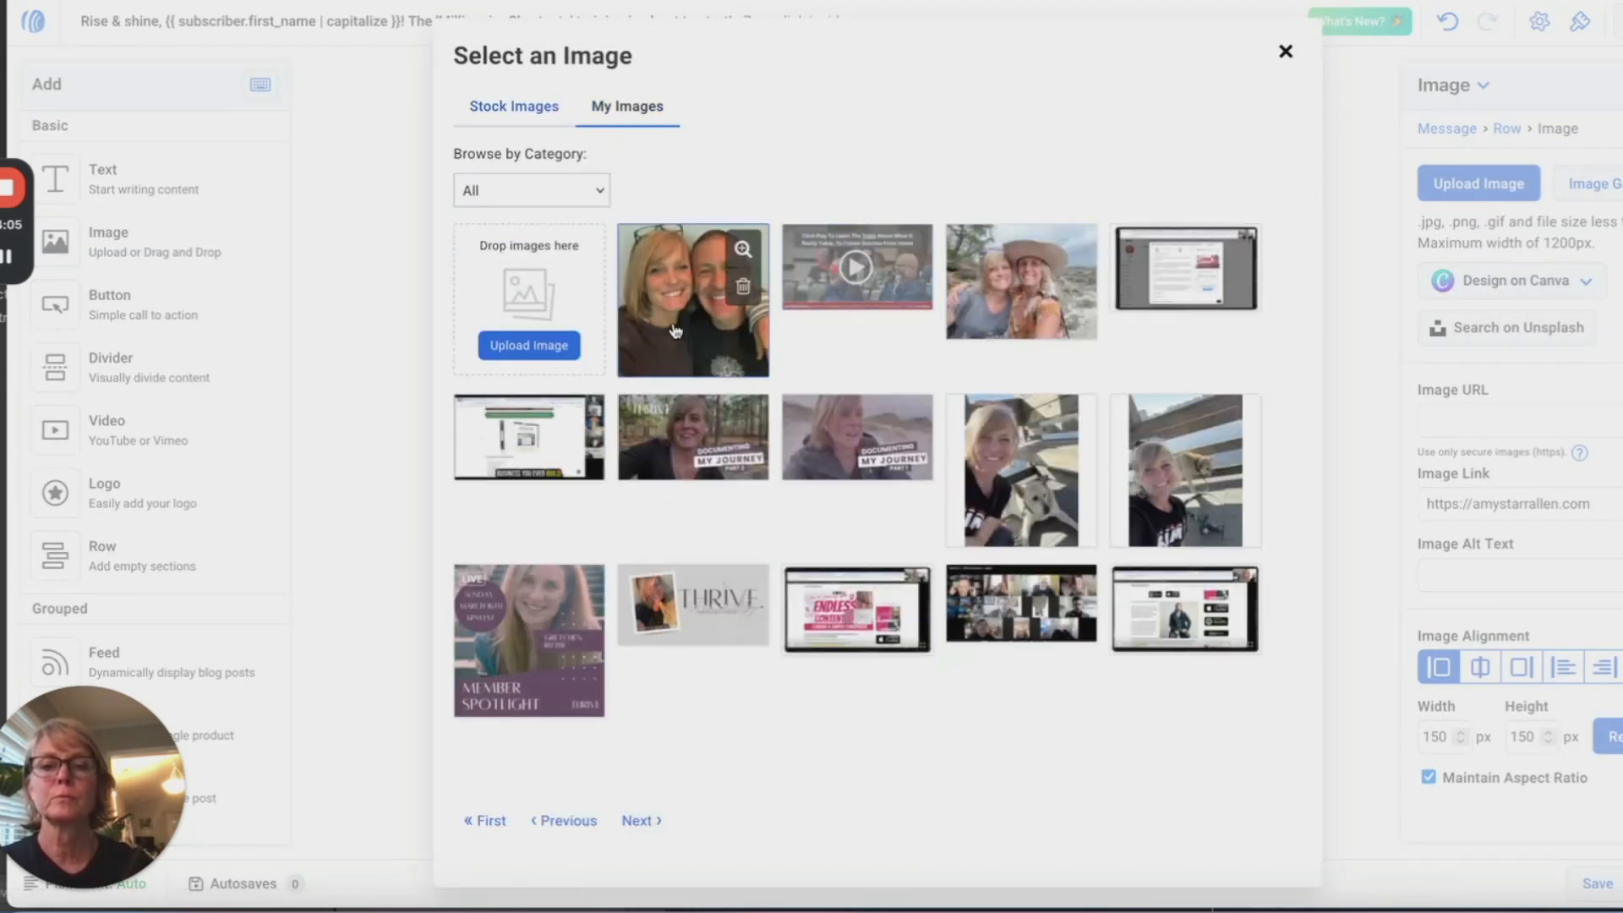
pyautogui.click(649, 305)
# Step: Shrink the couple selfie to about 197 px and save the message
pyautogui.scroll(-5, 1135, 644)
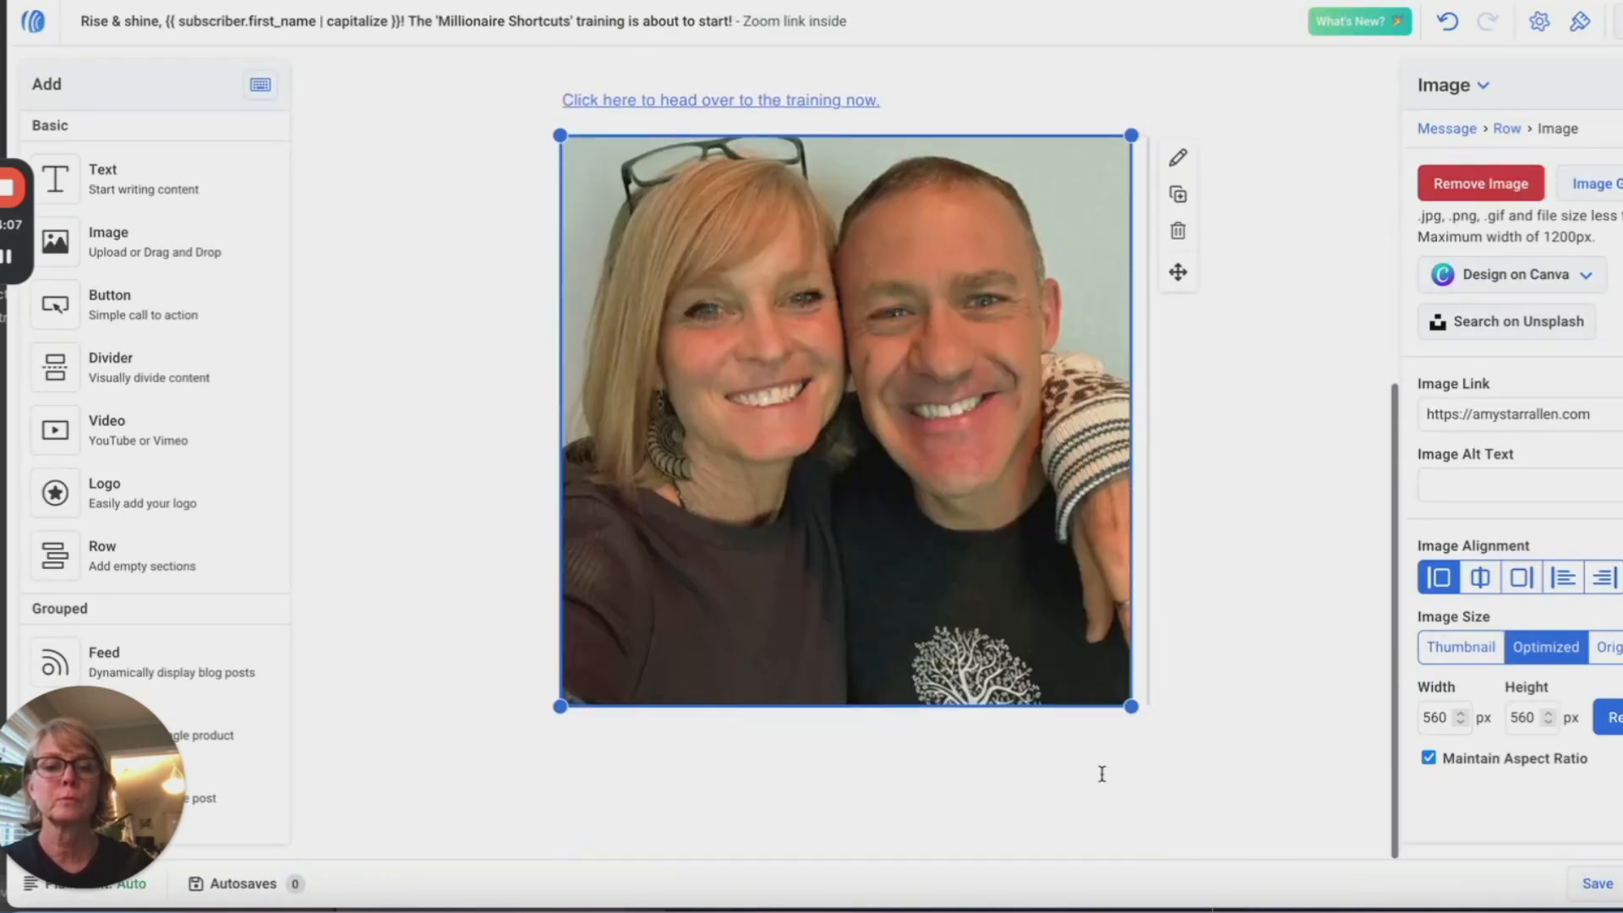
pyautogui.moveTo(1134, 702); pyautogui.dragTo(762, 537)
pyautogui.click(968, 412)
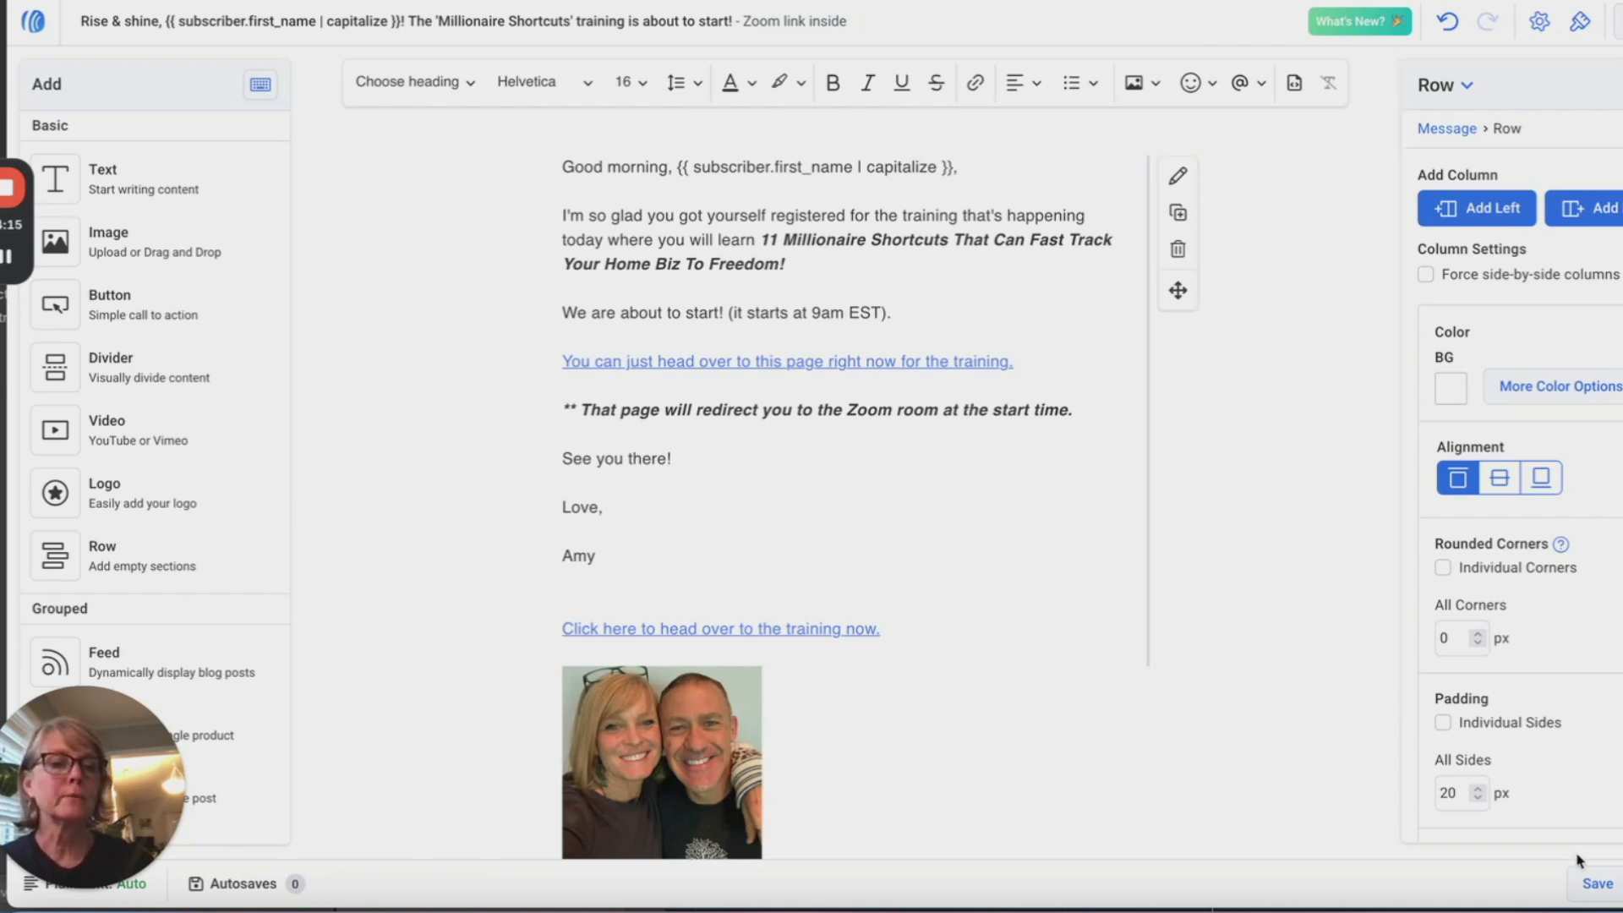
pyautogui.click(1597, 883)
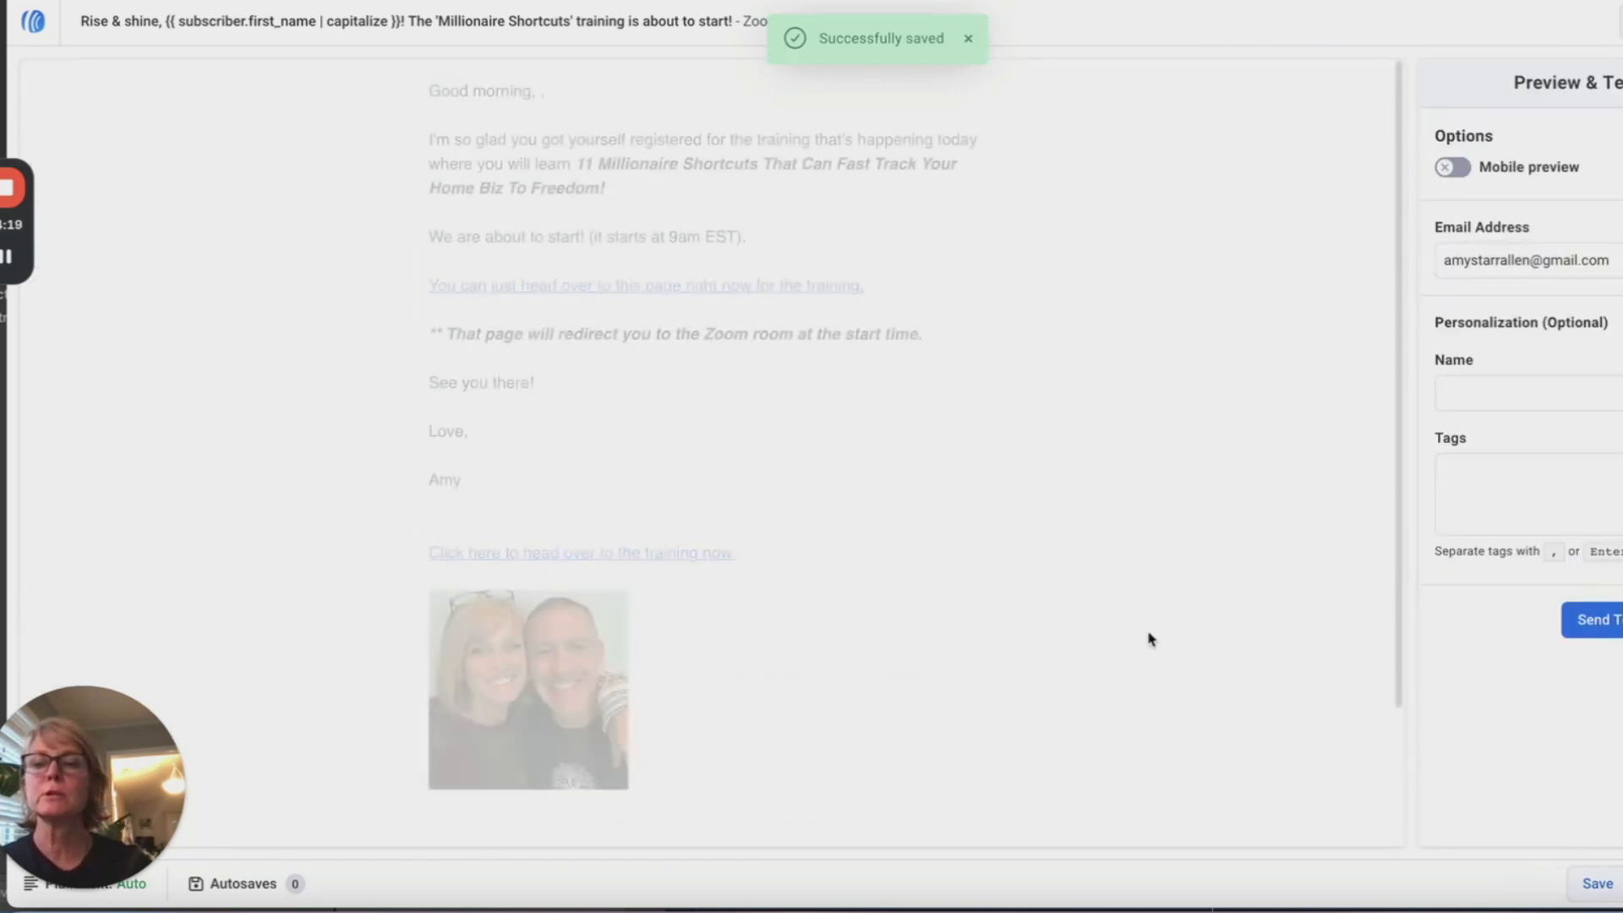
# Step: Follow the email's training link to the Millionaire Shortcuts countdown page, then return to the preview
pyautogui.click(719, 293)
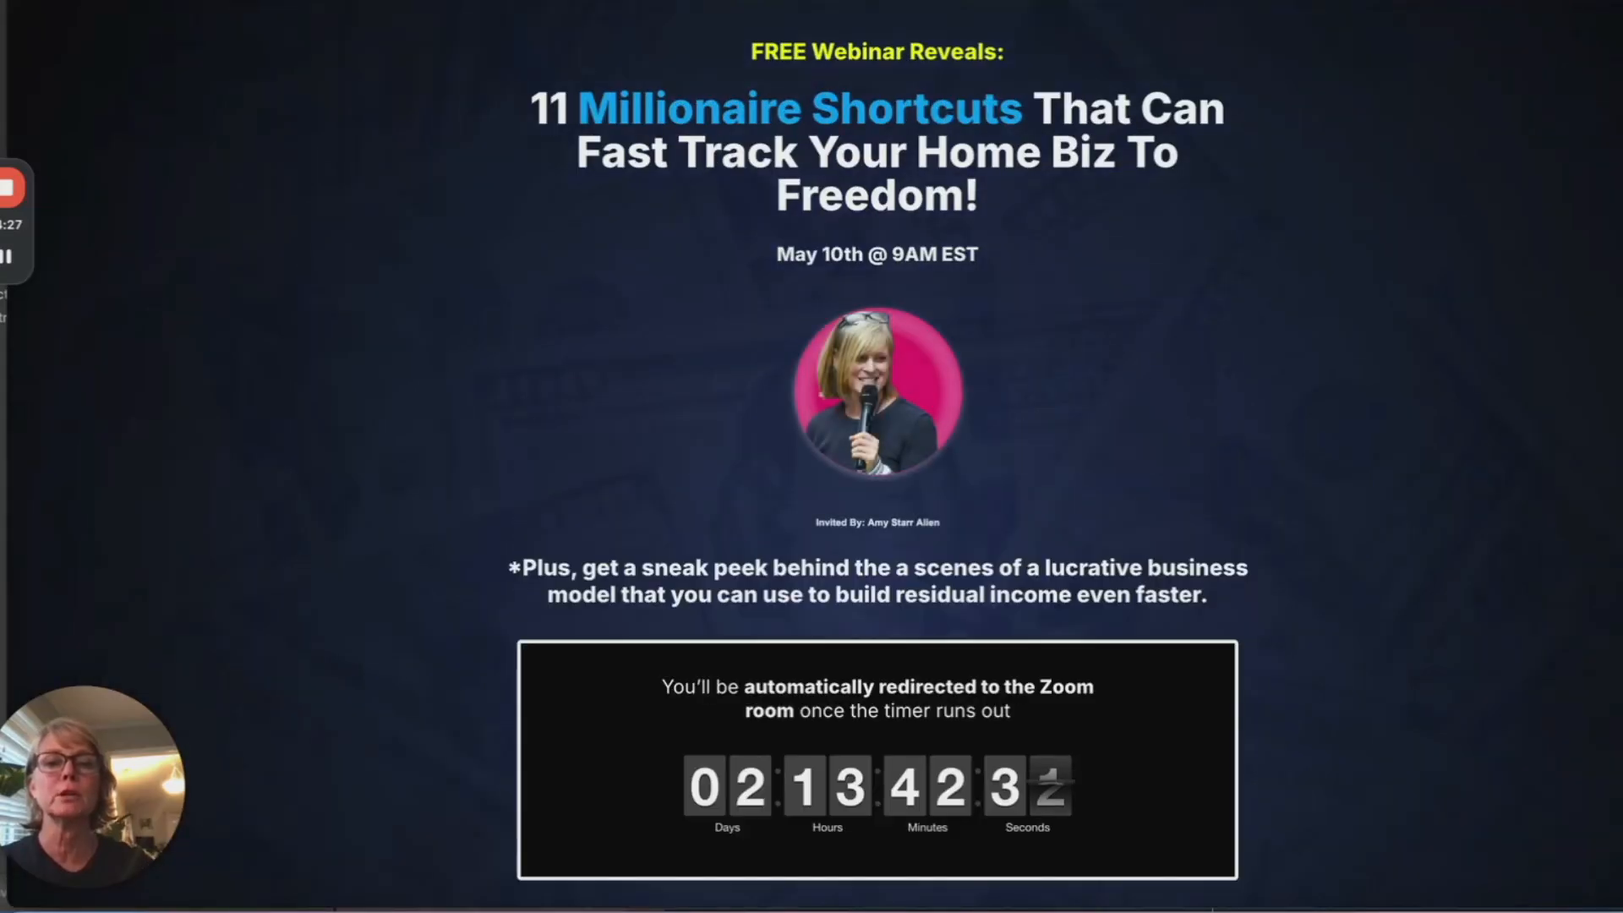
pyautogui.click(1064, 1)
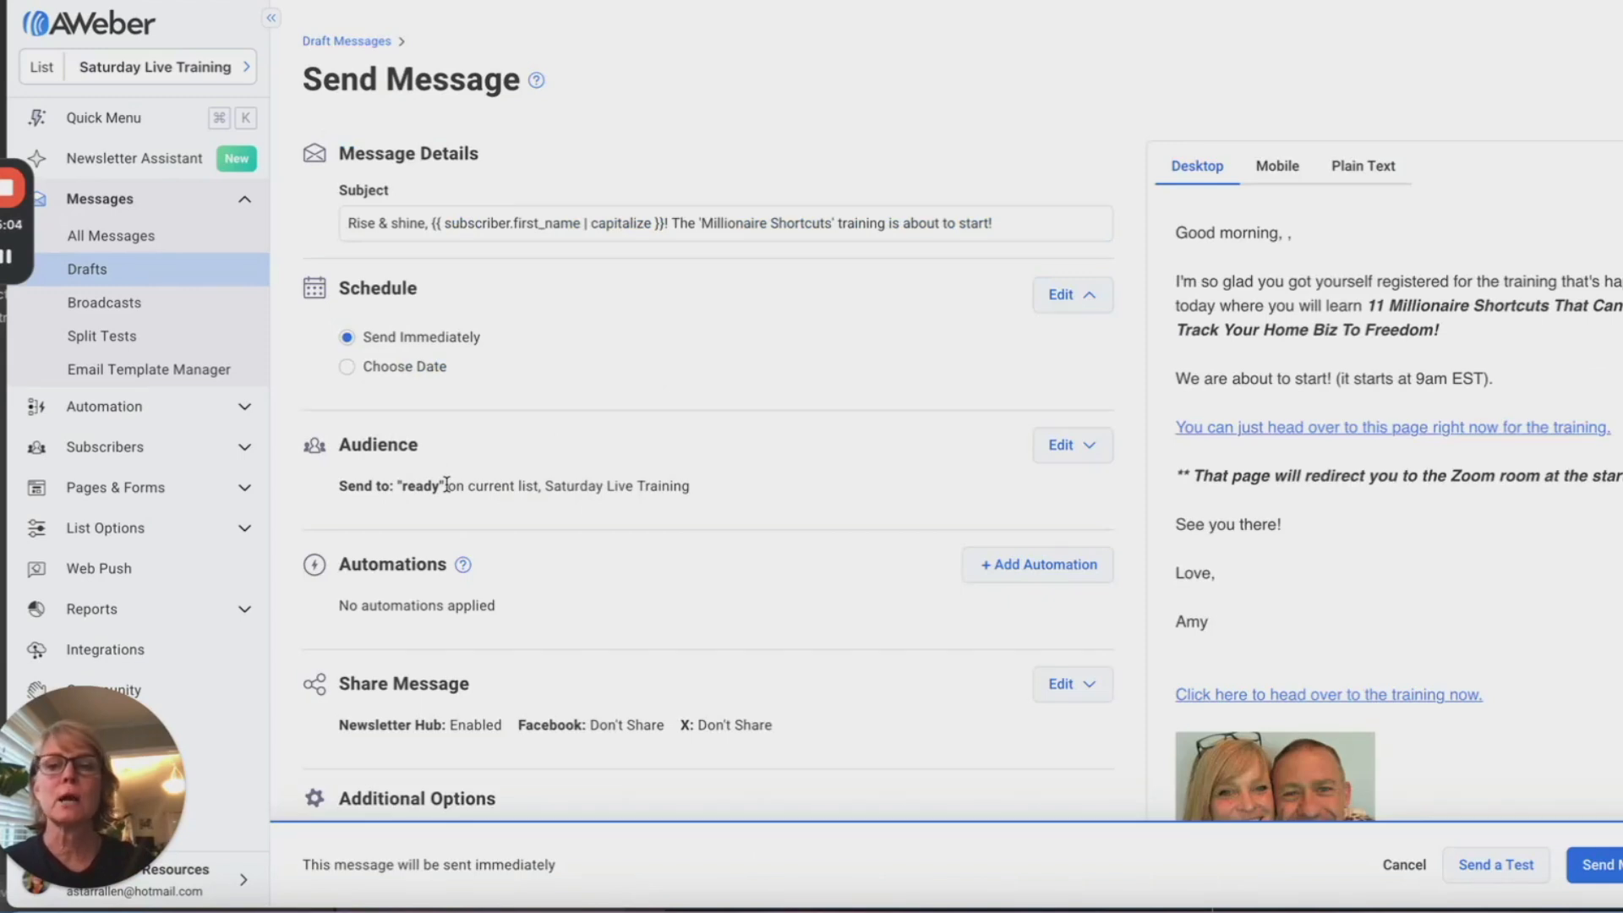
# Step: Check the draft's Audience segment dropdown, still set to 'ready'
pyautogui.click(1072, 446)
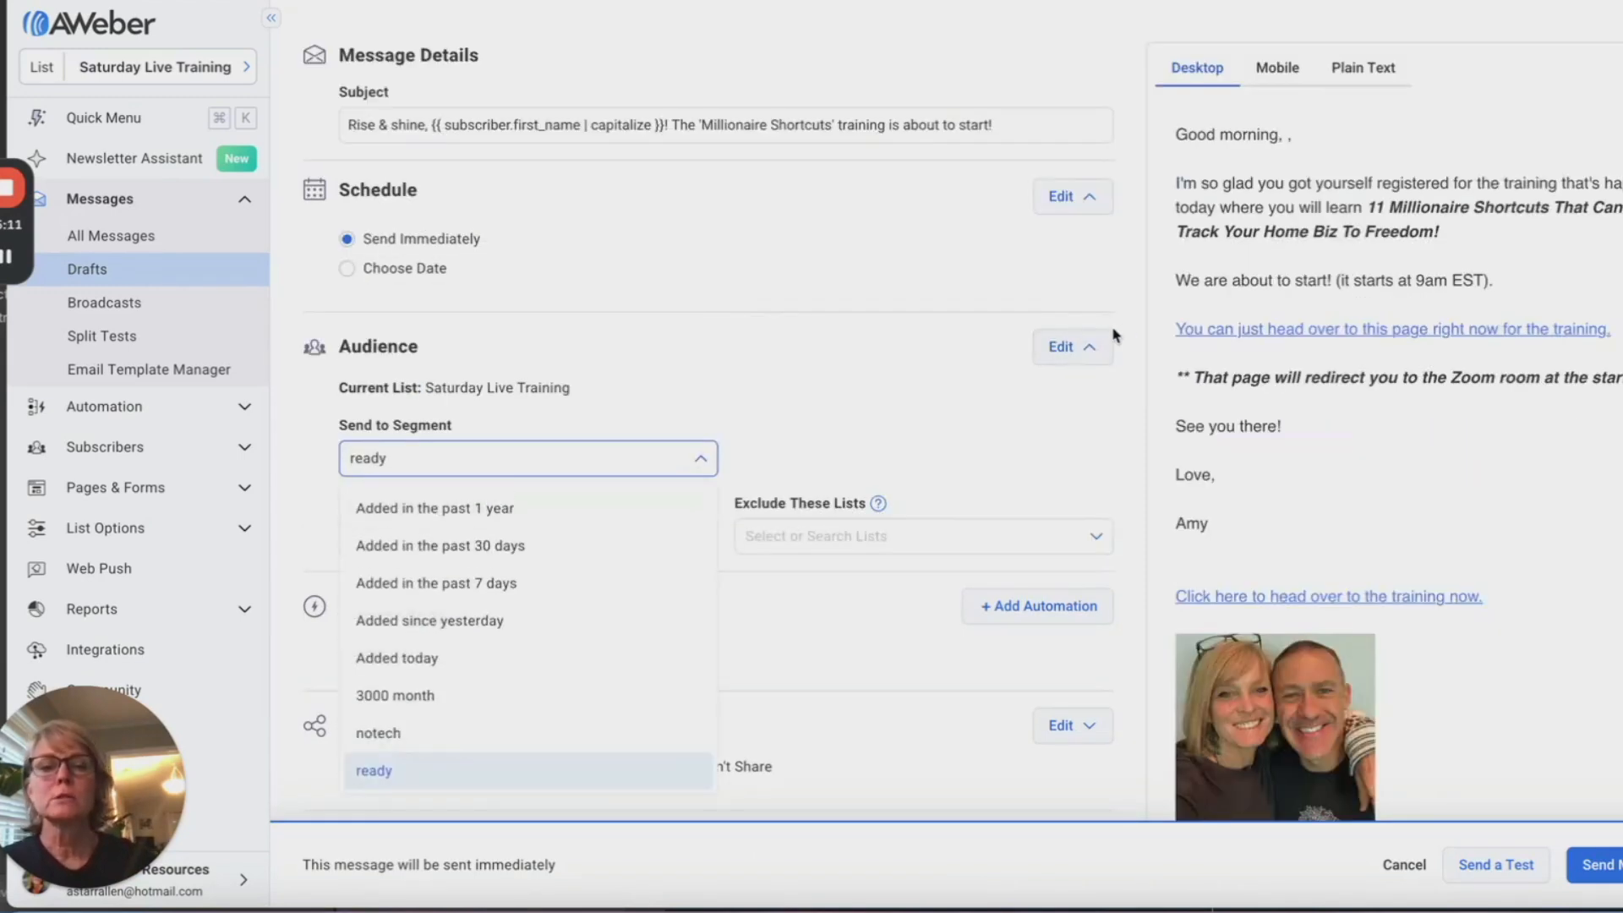
pyautogui.scroll(-2, 786, 440)
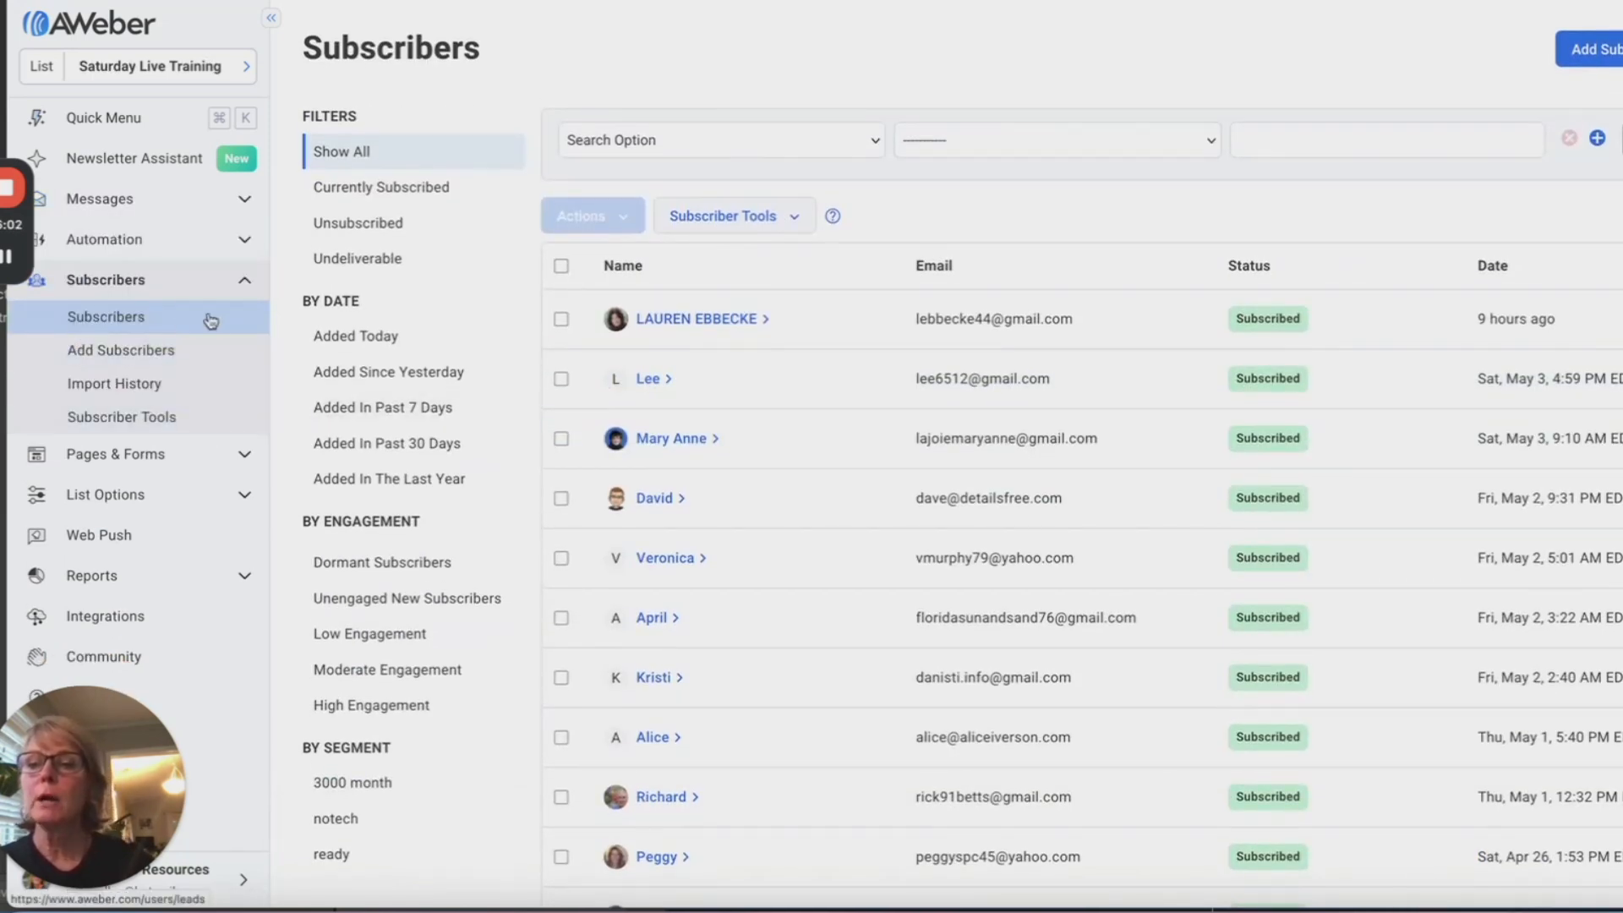
# Step: Filter subscribers by Tag 'is' shortcuts
pyautogui.click(610, 140)
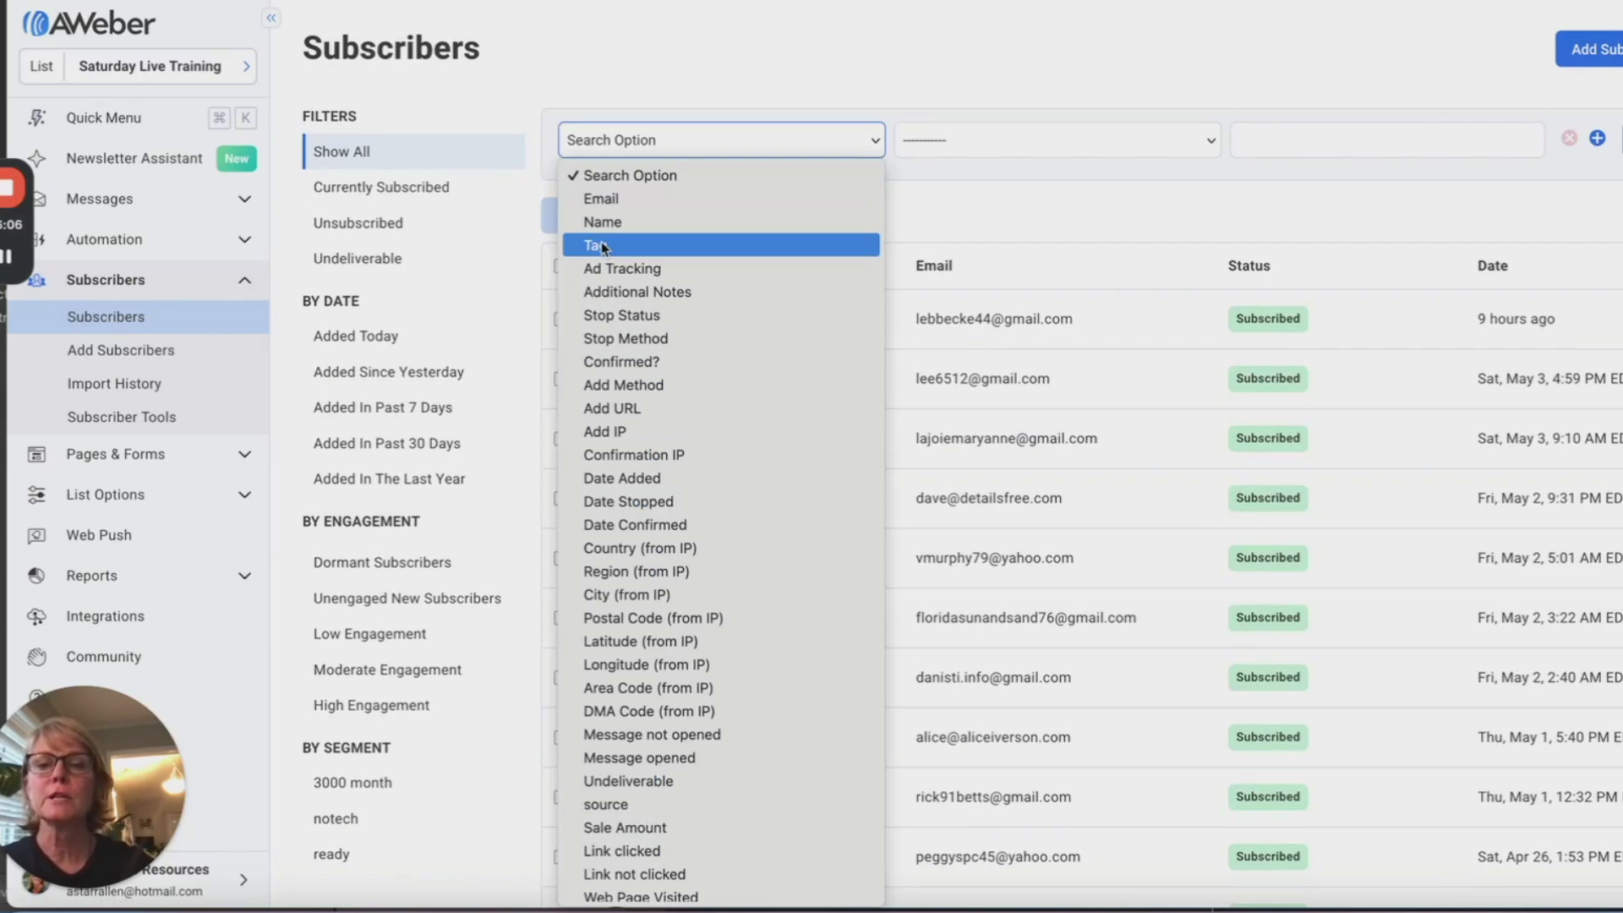
pyautogui.click(603, 246)
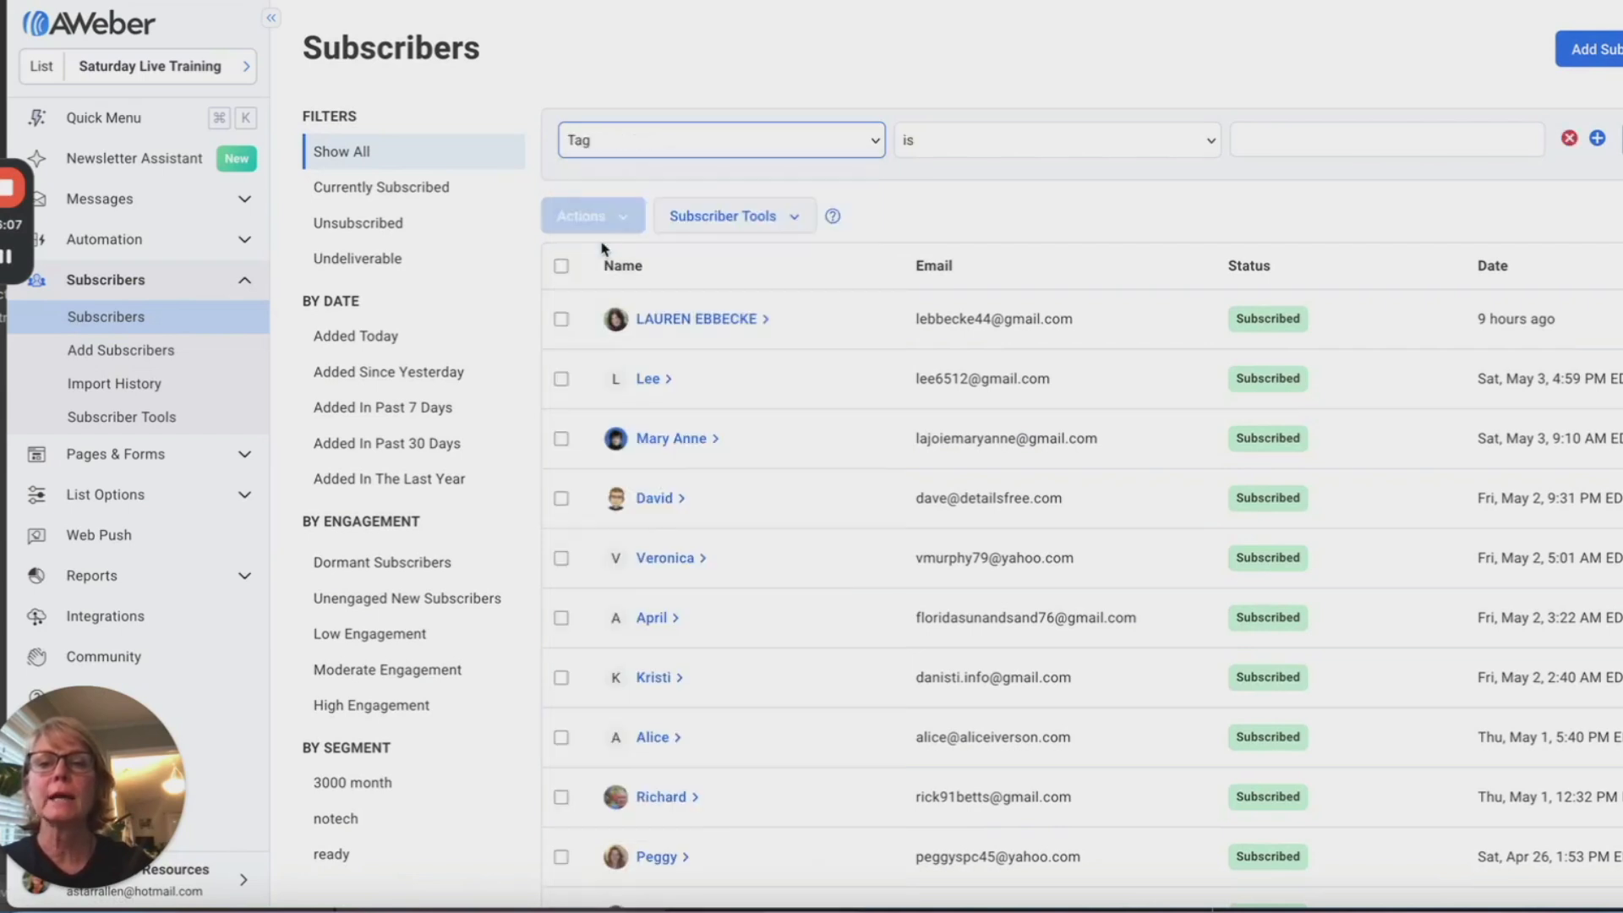
pyautogui.click(1302, 147)
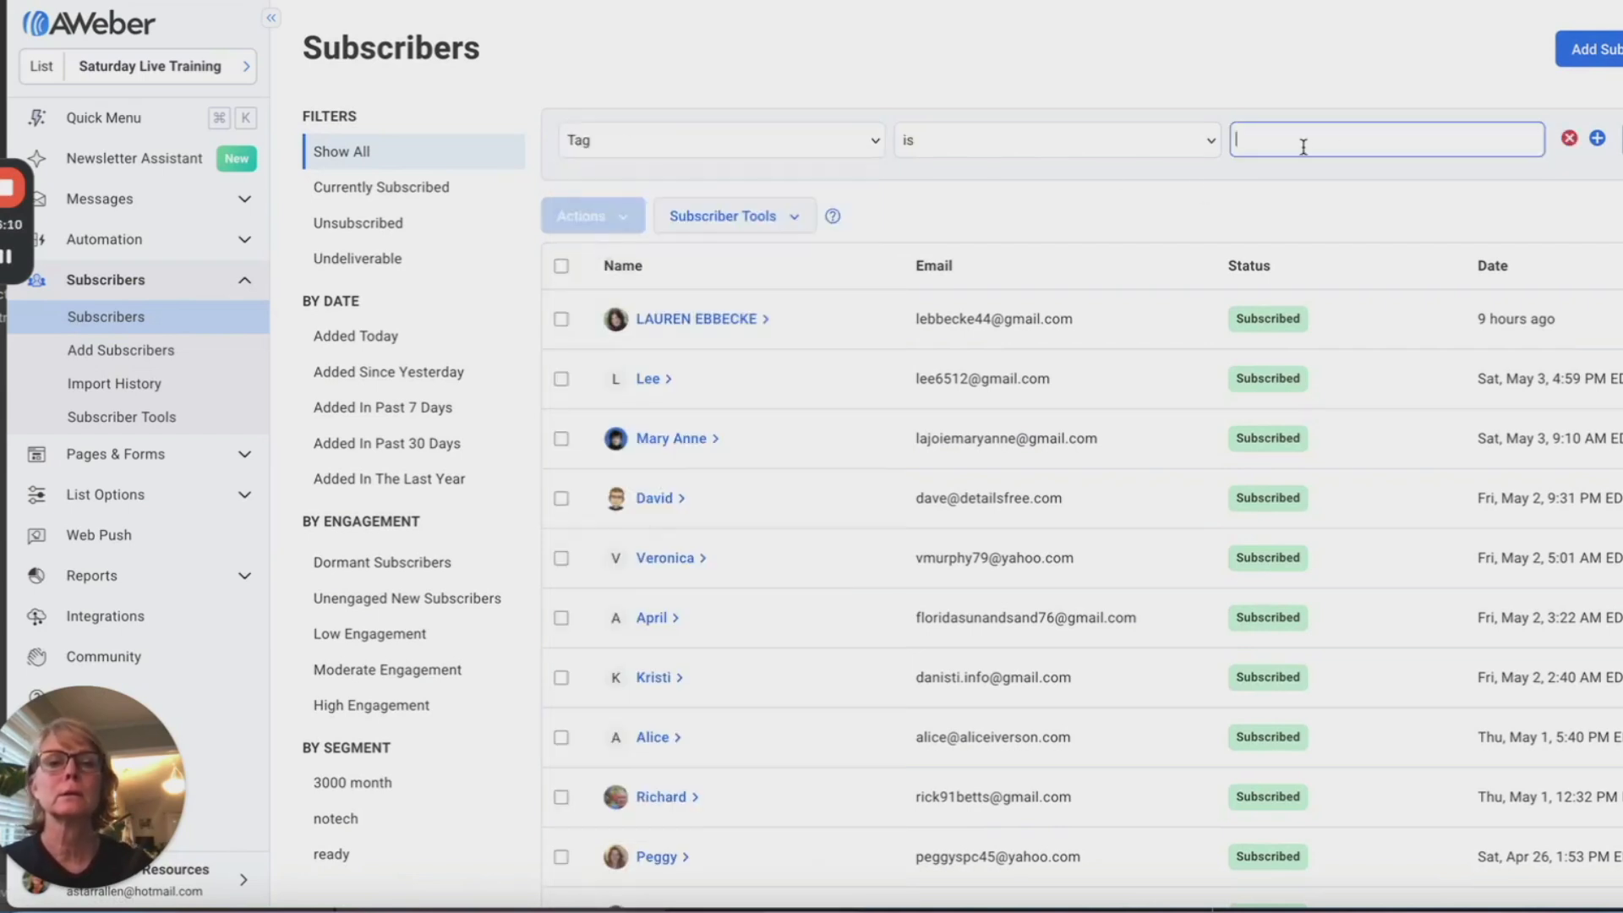
pyautogui.write('shotcuts')
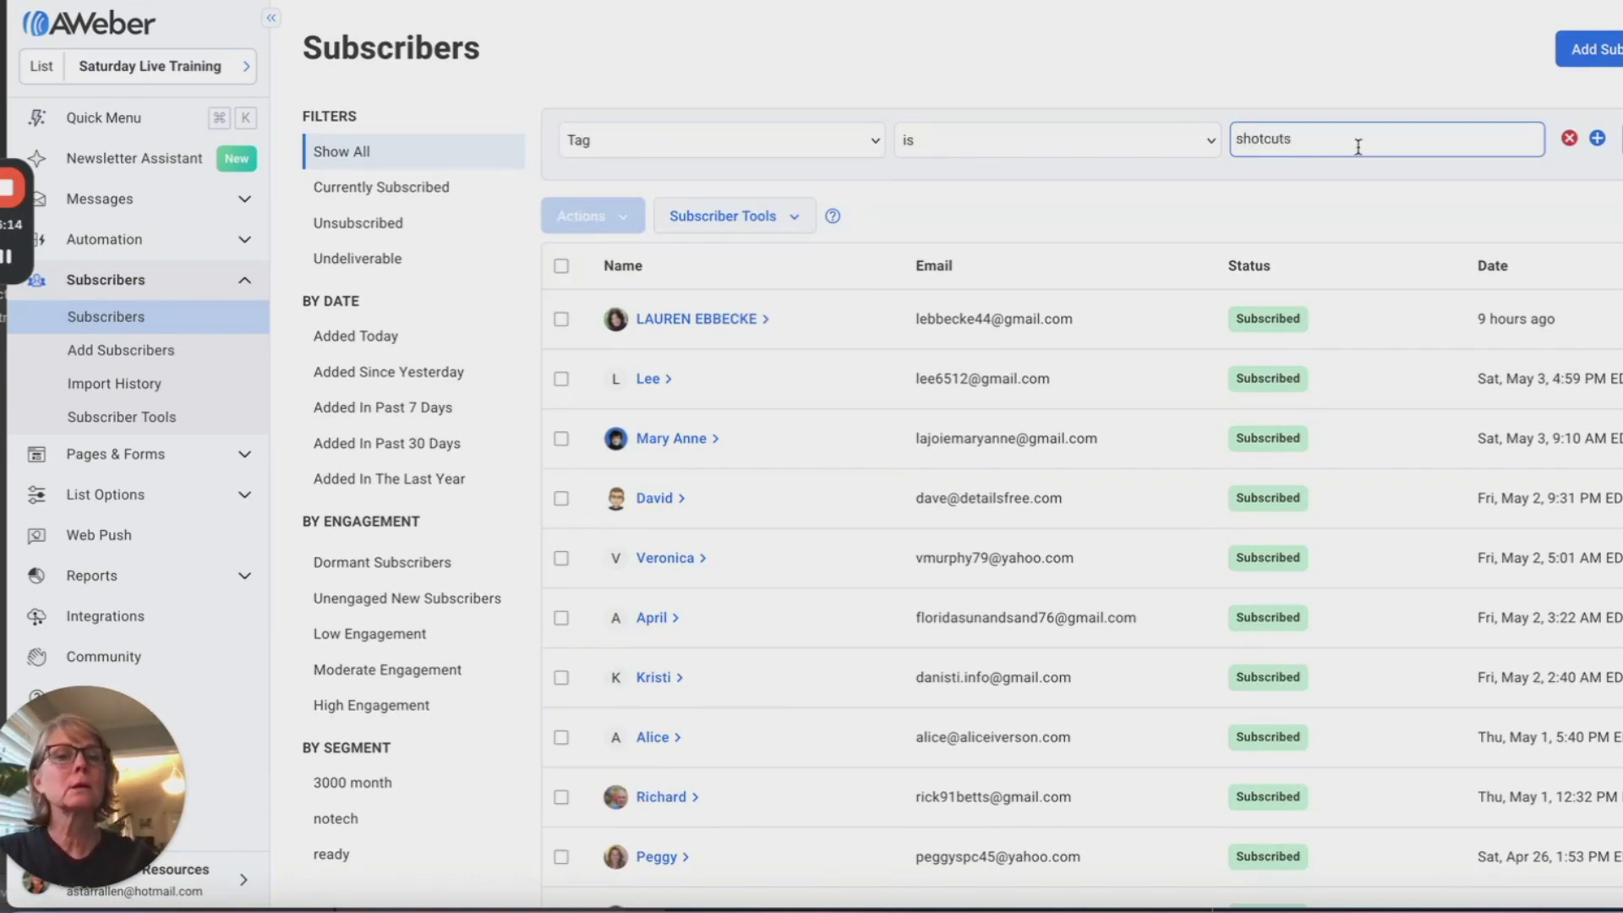
pyautogui.click(1259, 139)
pyautogui.write('r')
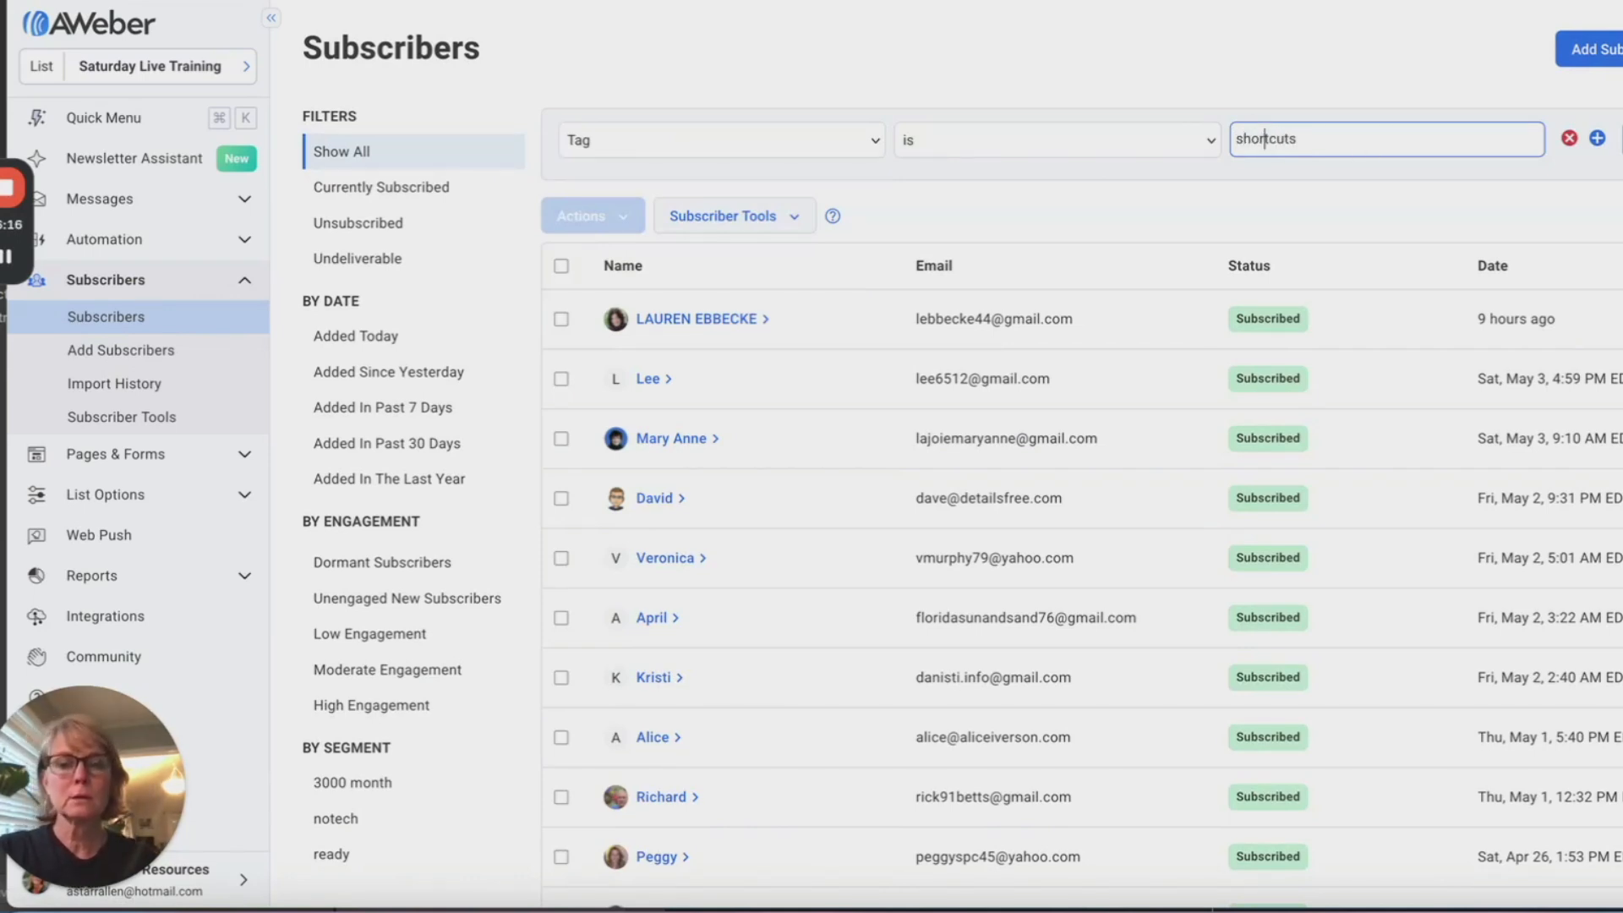
pyautogui.press('Return')
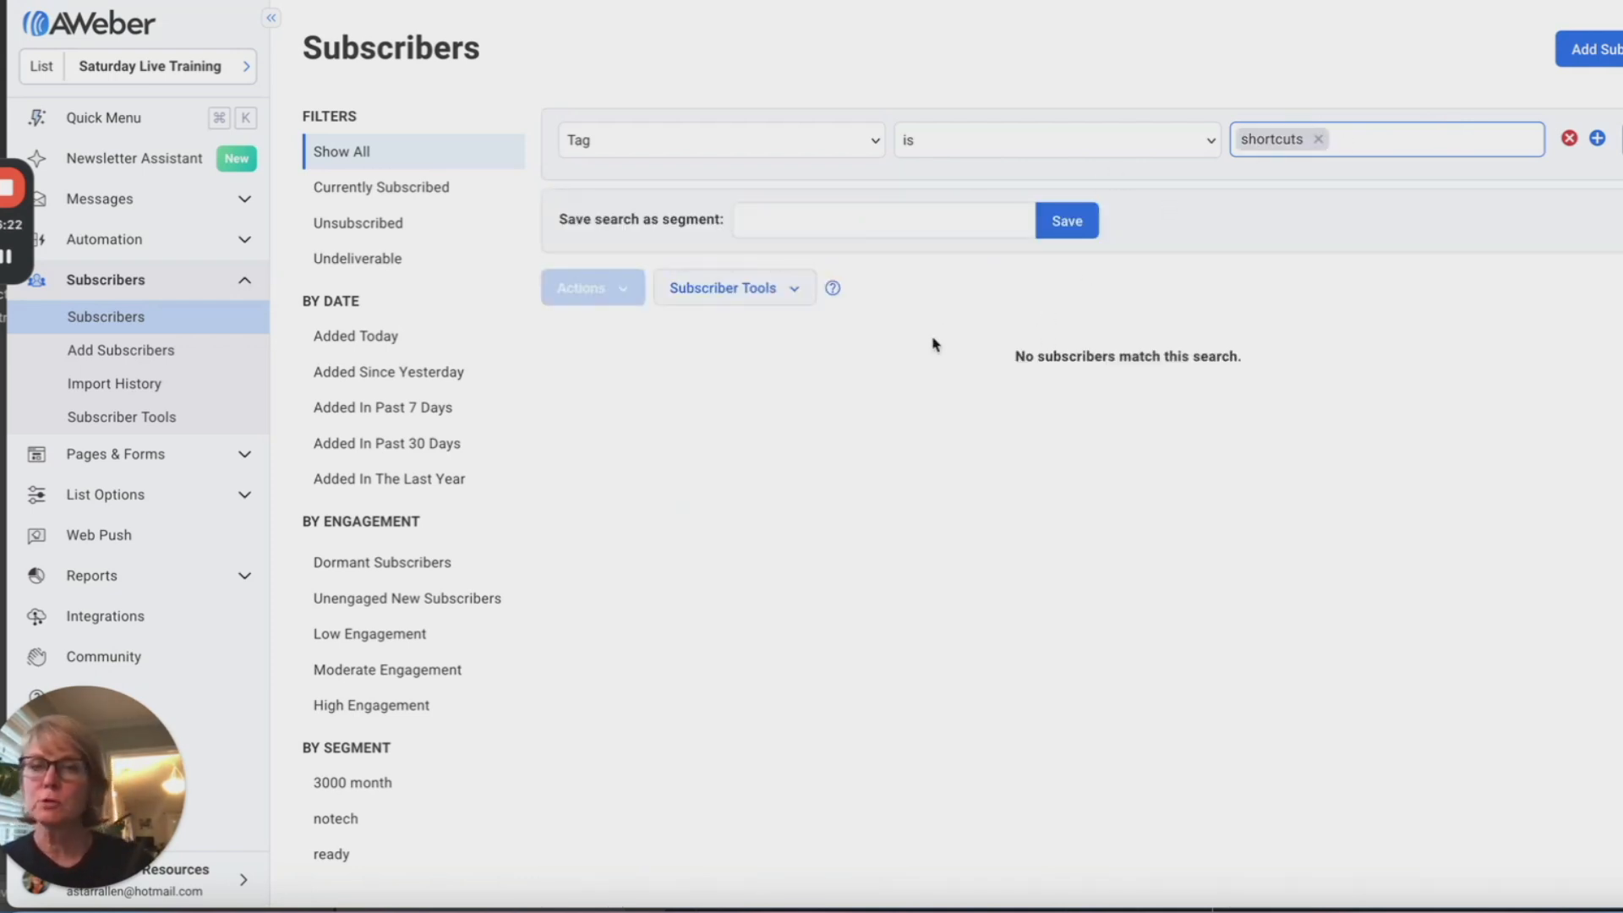
# Step: Save the tag search as a segment named 'shortcuts'
pyautogui.click(775, 220)
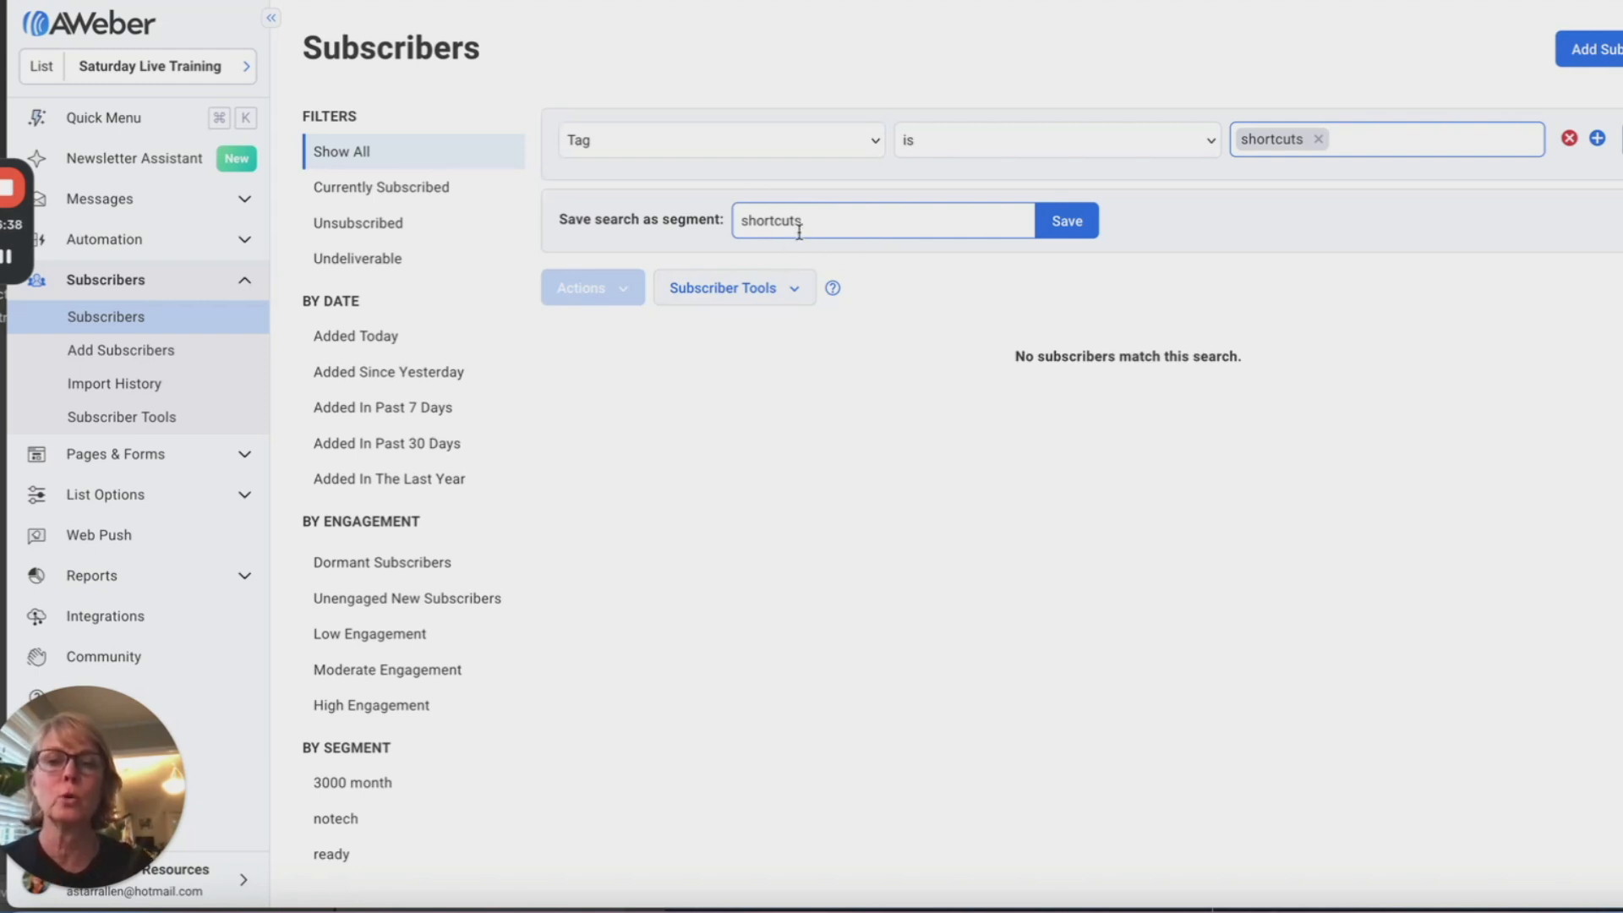
pyautogui.click(1069, 244)
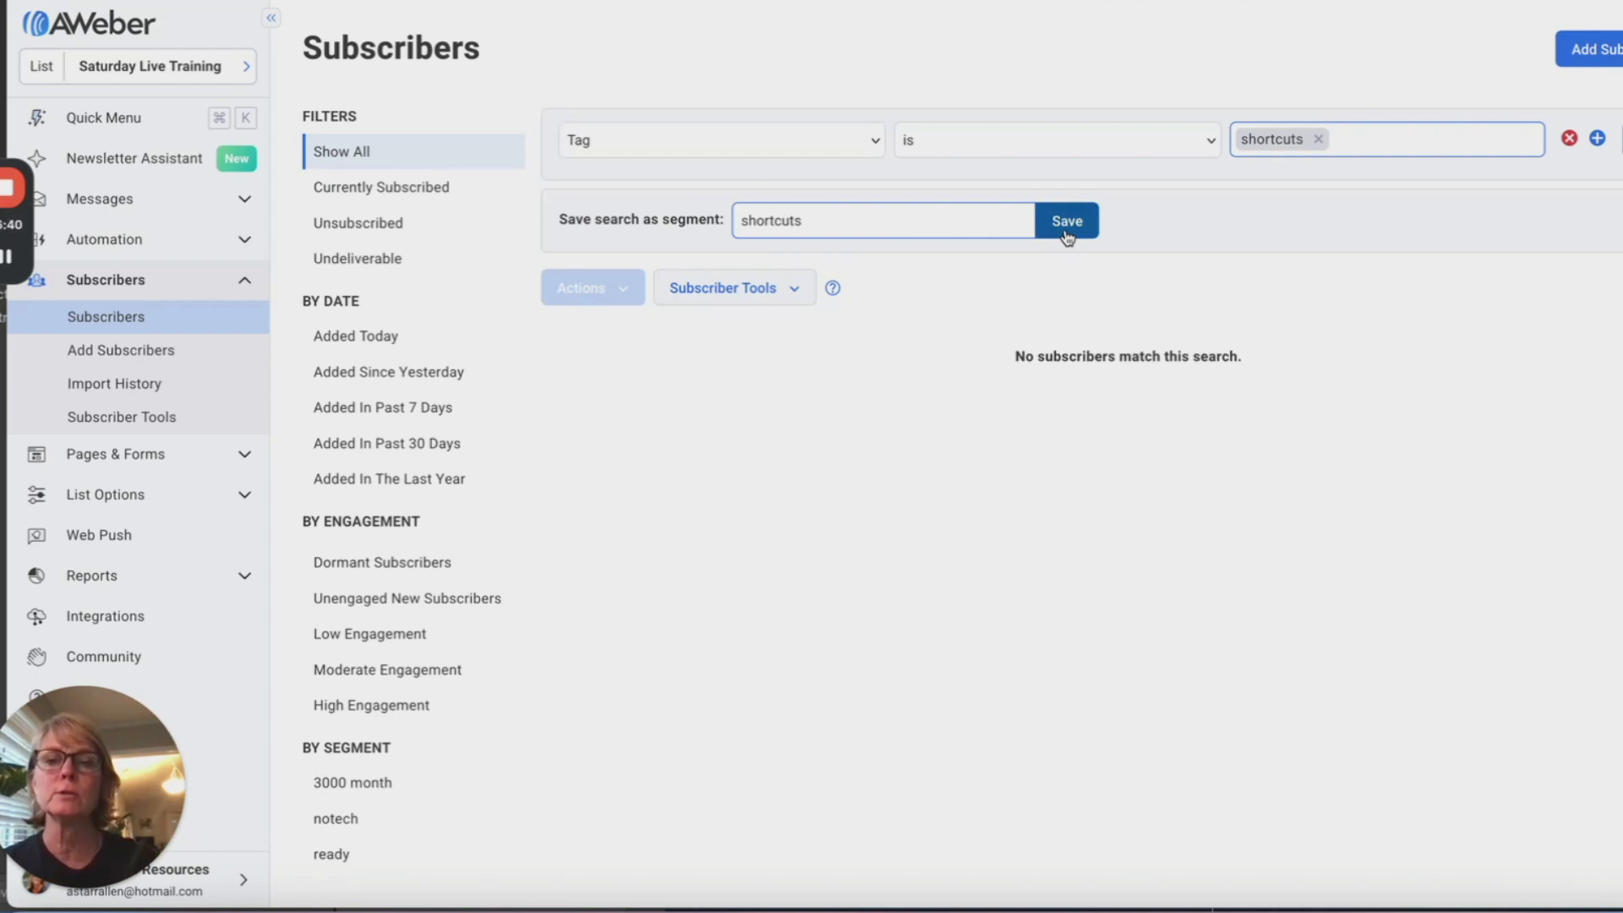
pyautogui.click(1067, 236)
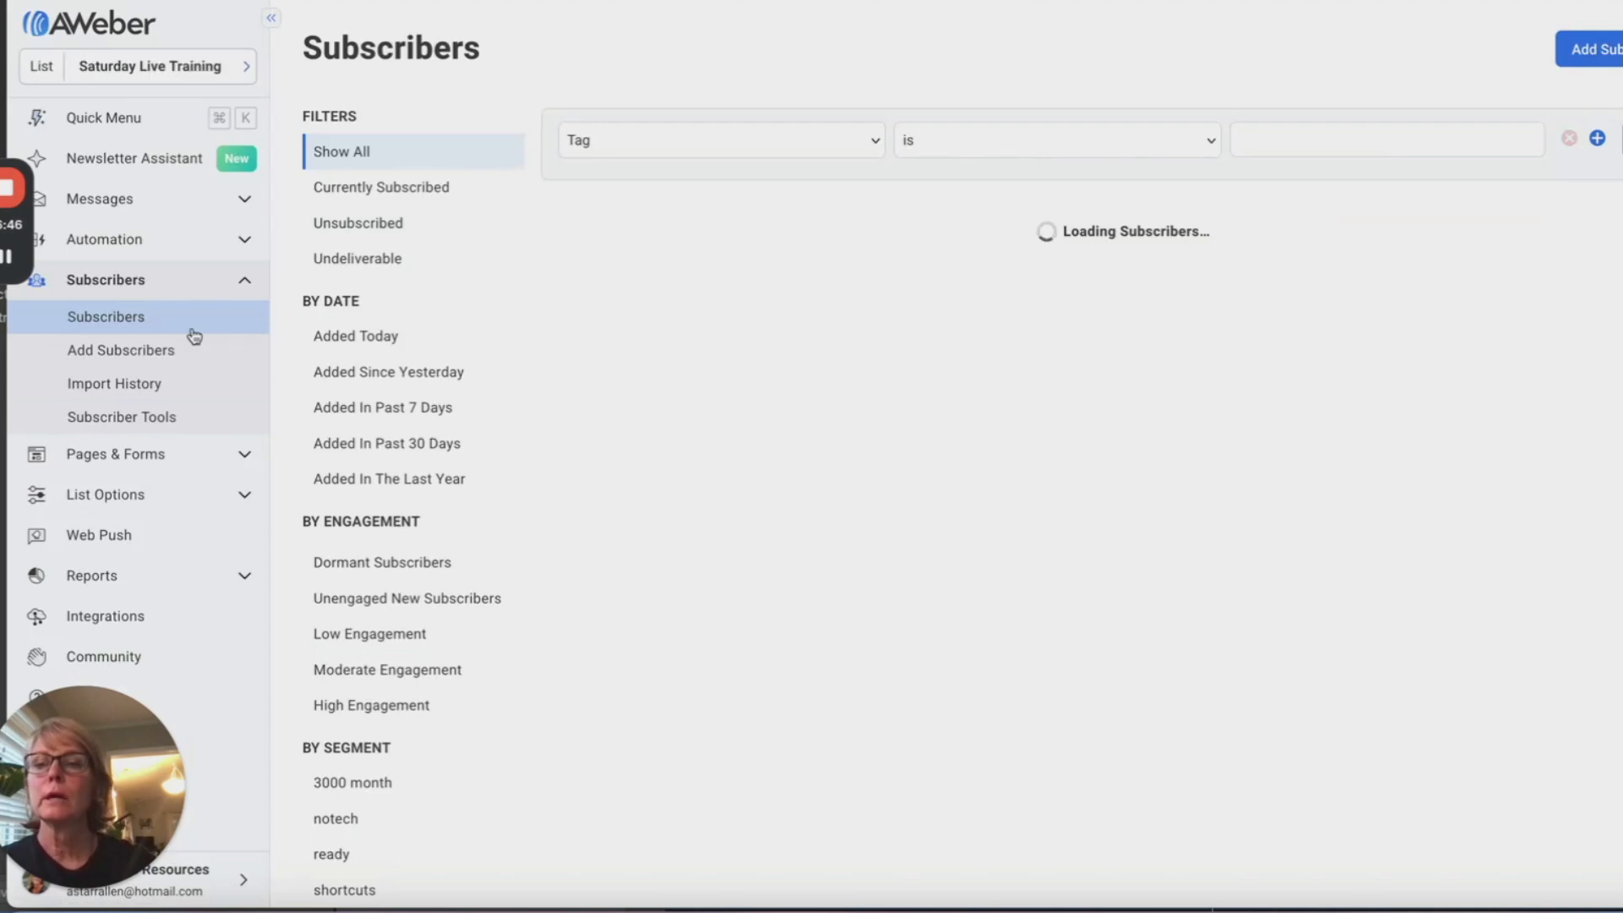
# Step: Open Schedule for the Millionaire Shortcuts draft from Messages > Drafts
pyautogui.click(109, 203)
pyautogui.click(93, 269)
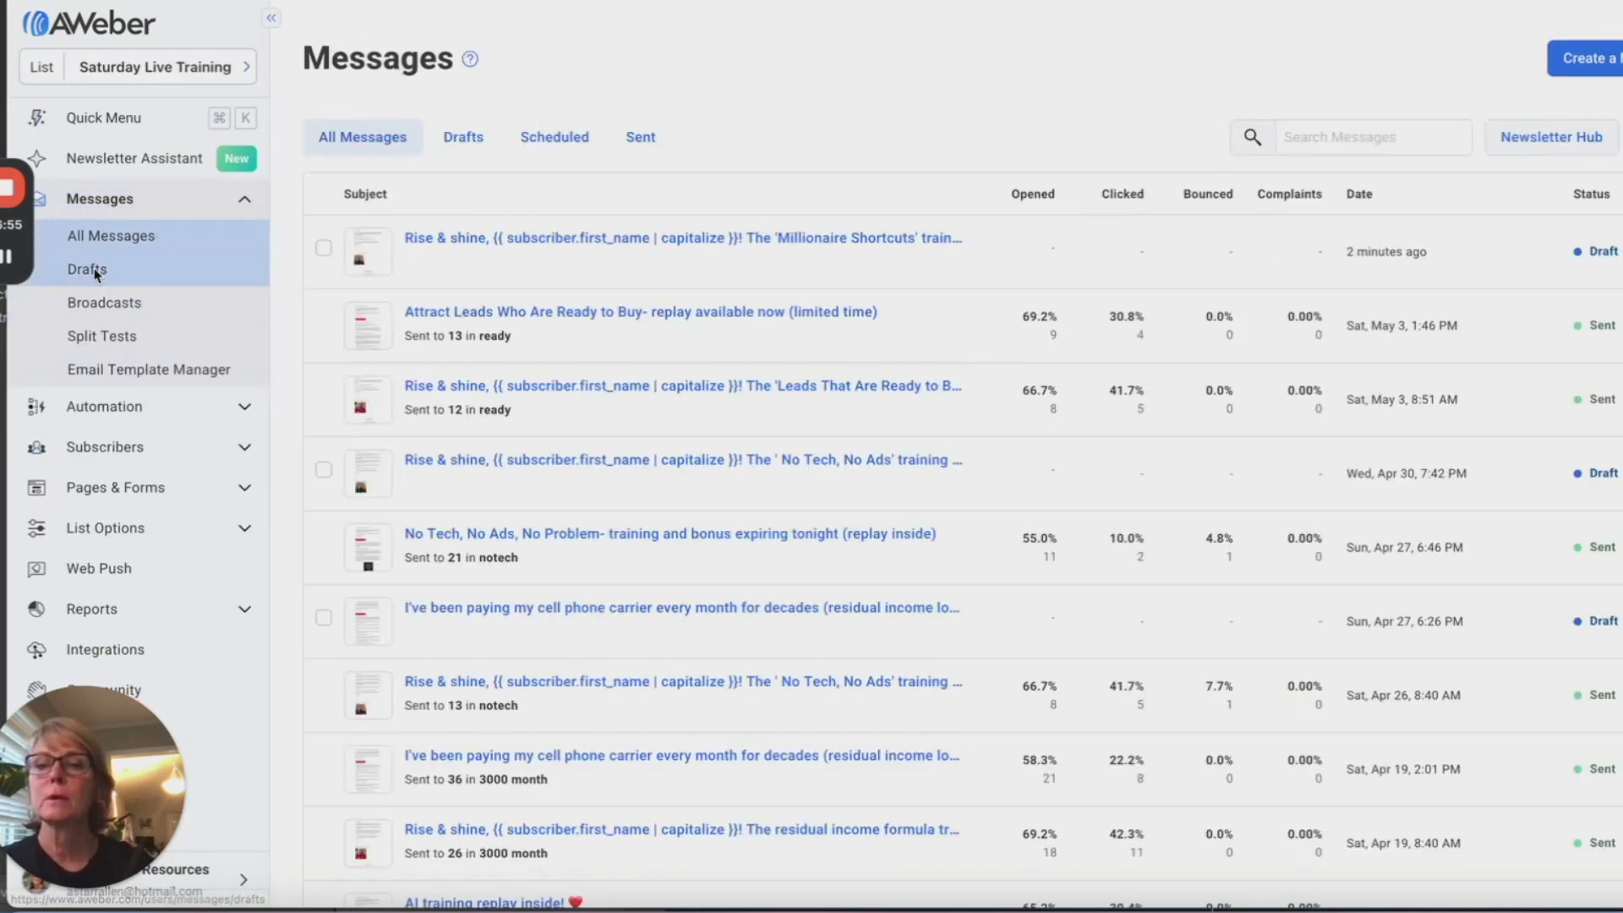
pyautogui.moveTo(1600, 235)
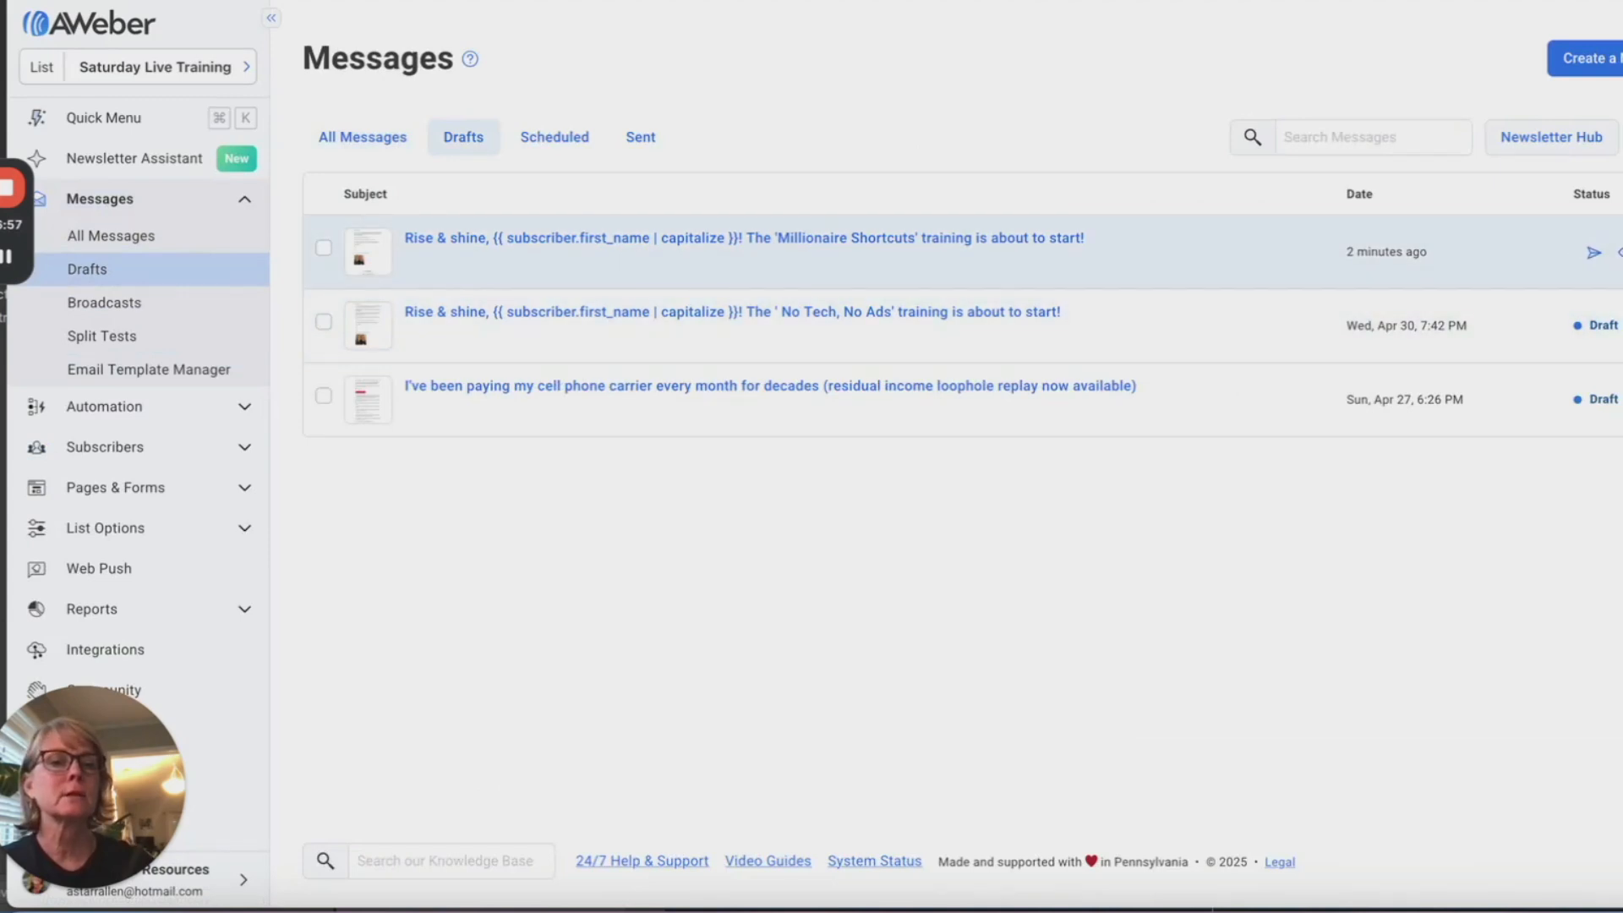
pyautogui.click(1617, 252)
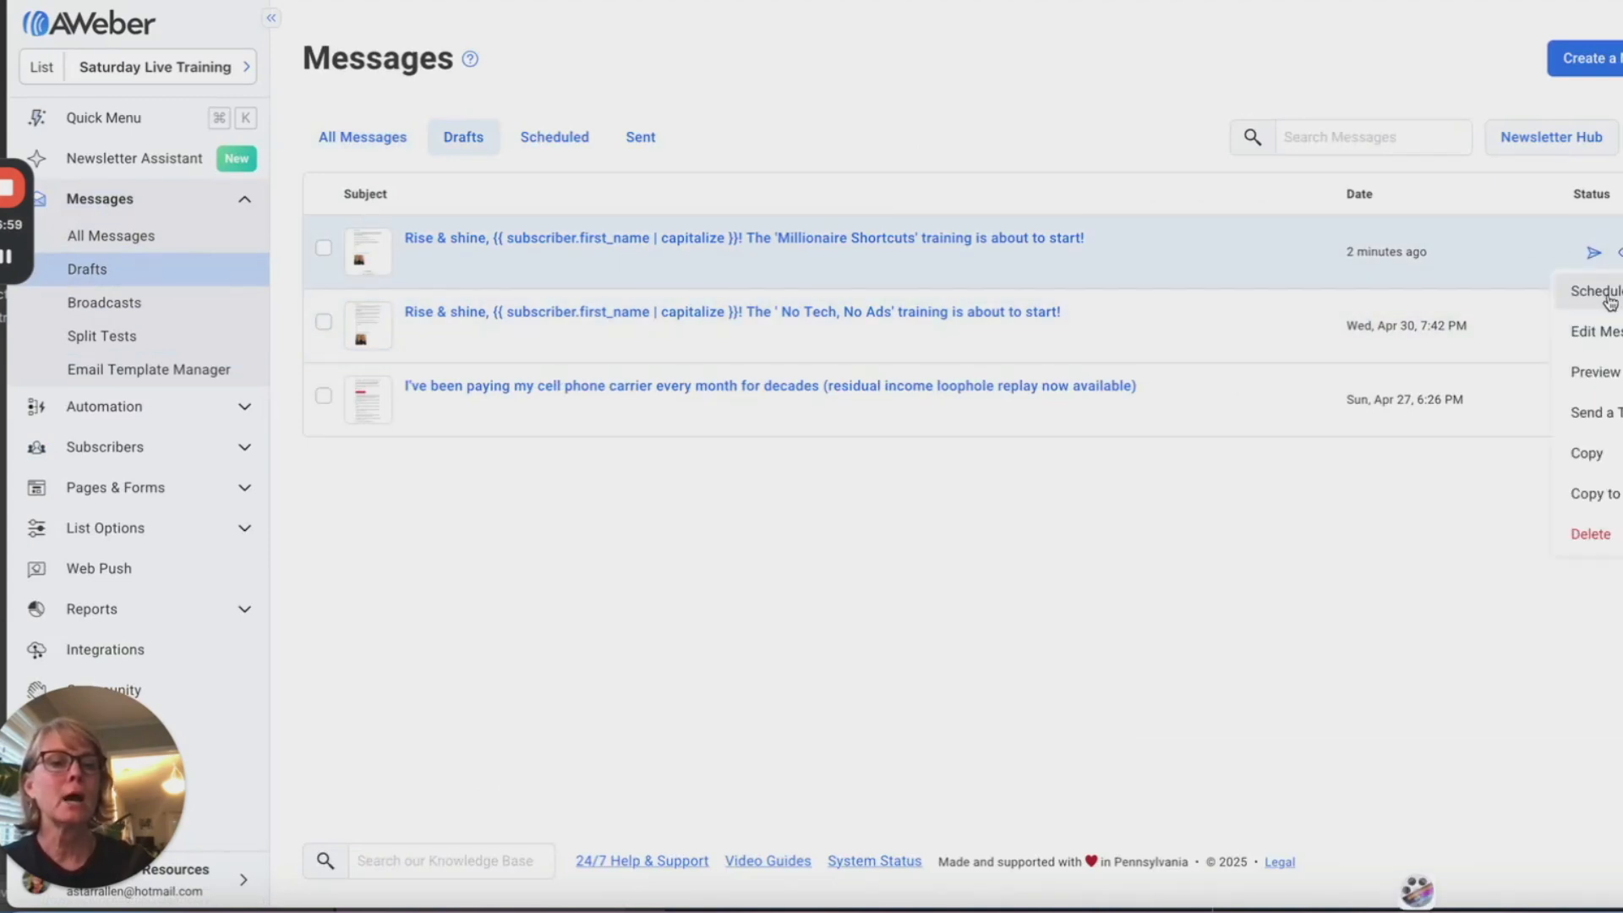
pyautogui.click(1602, 295)
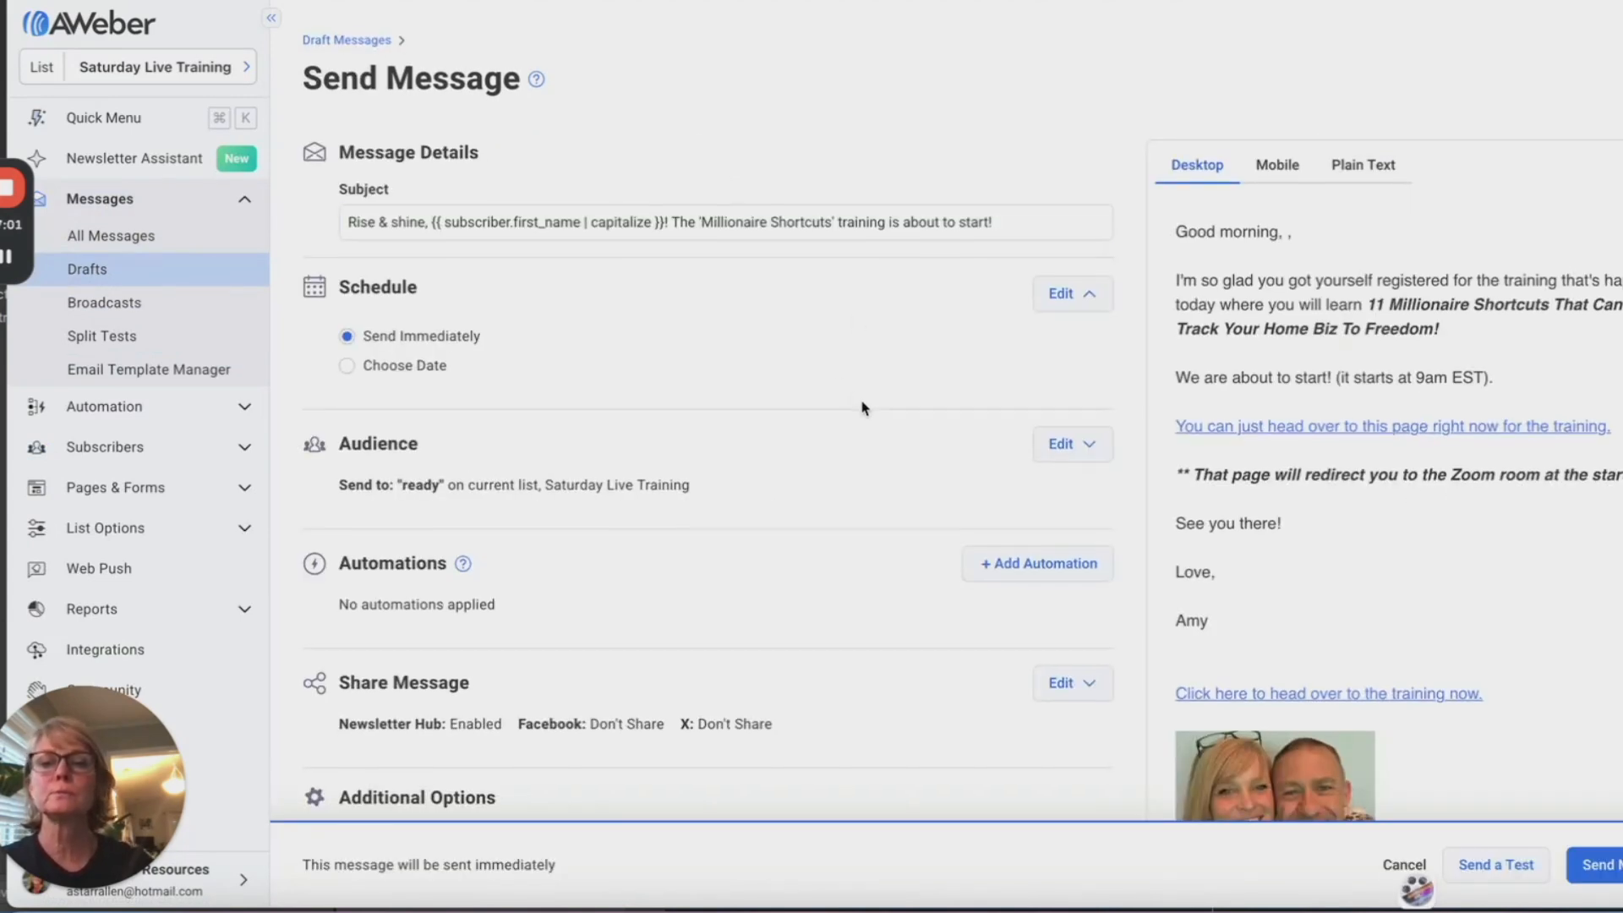
pyautogui.scroll(-1, 862, 405)
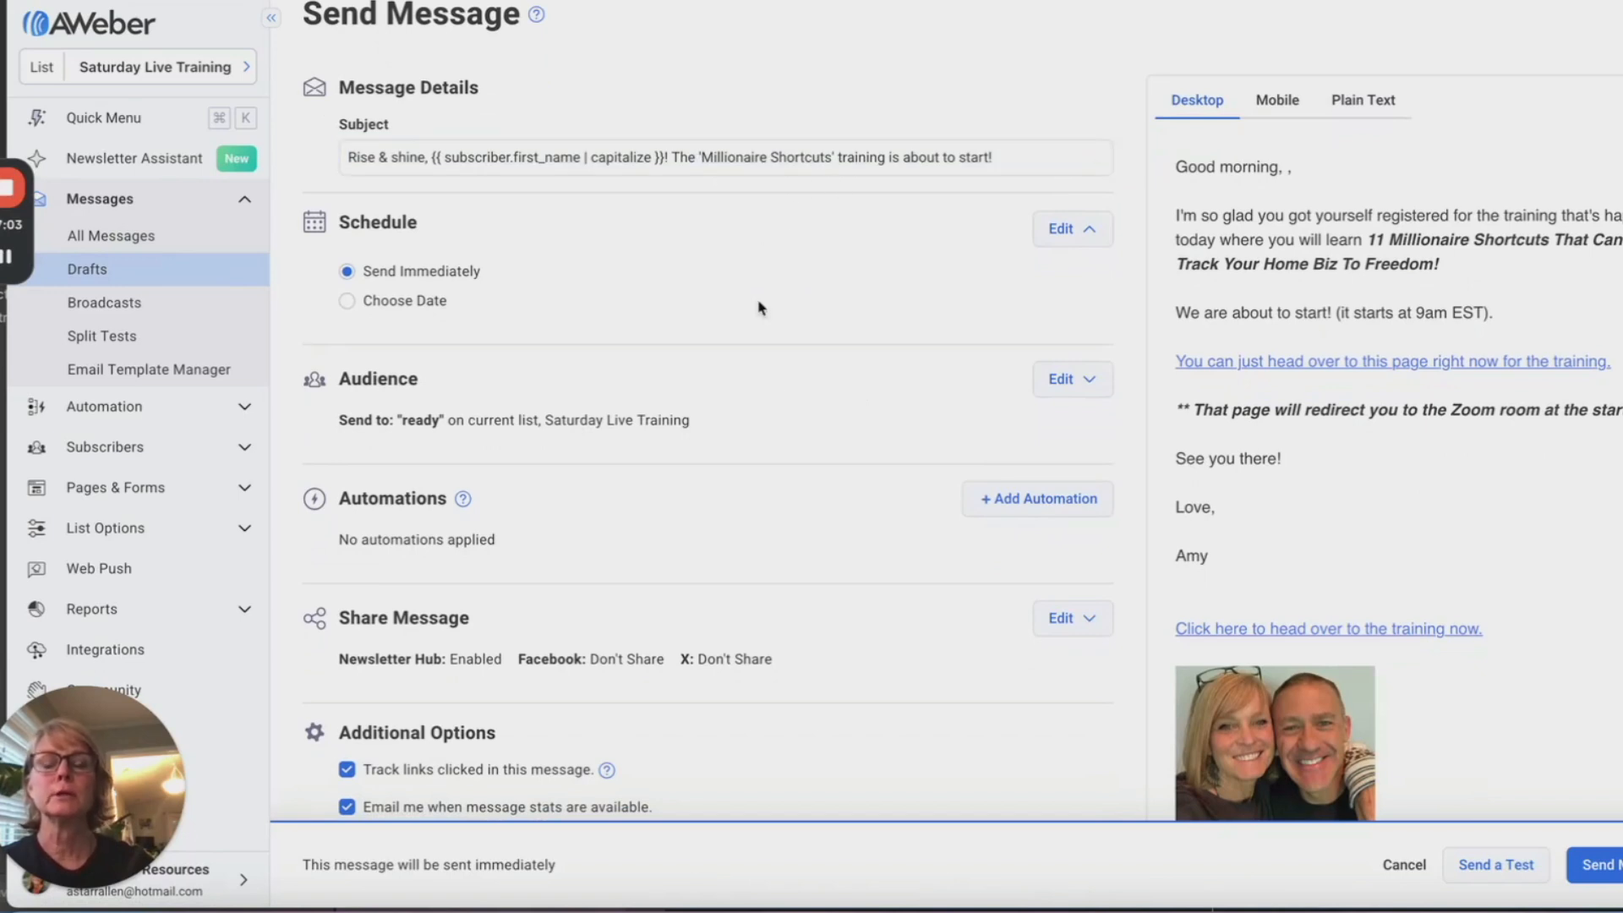
pyautogui.scroll(-1, 769, 346)
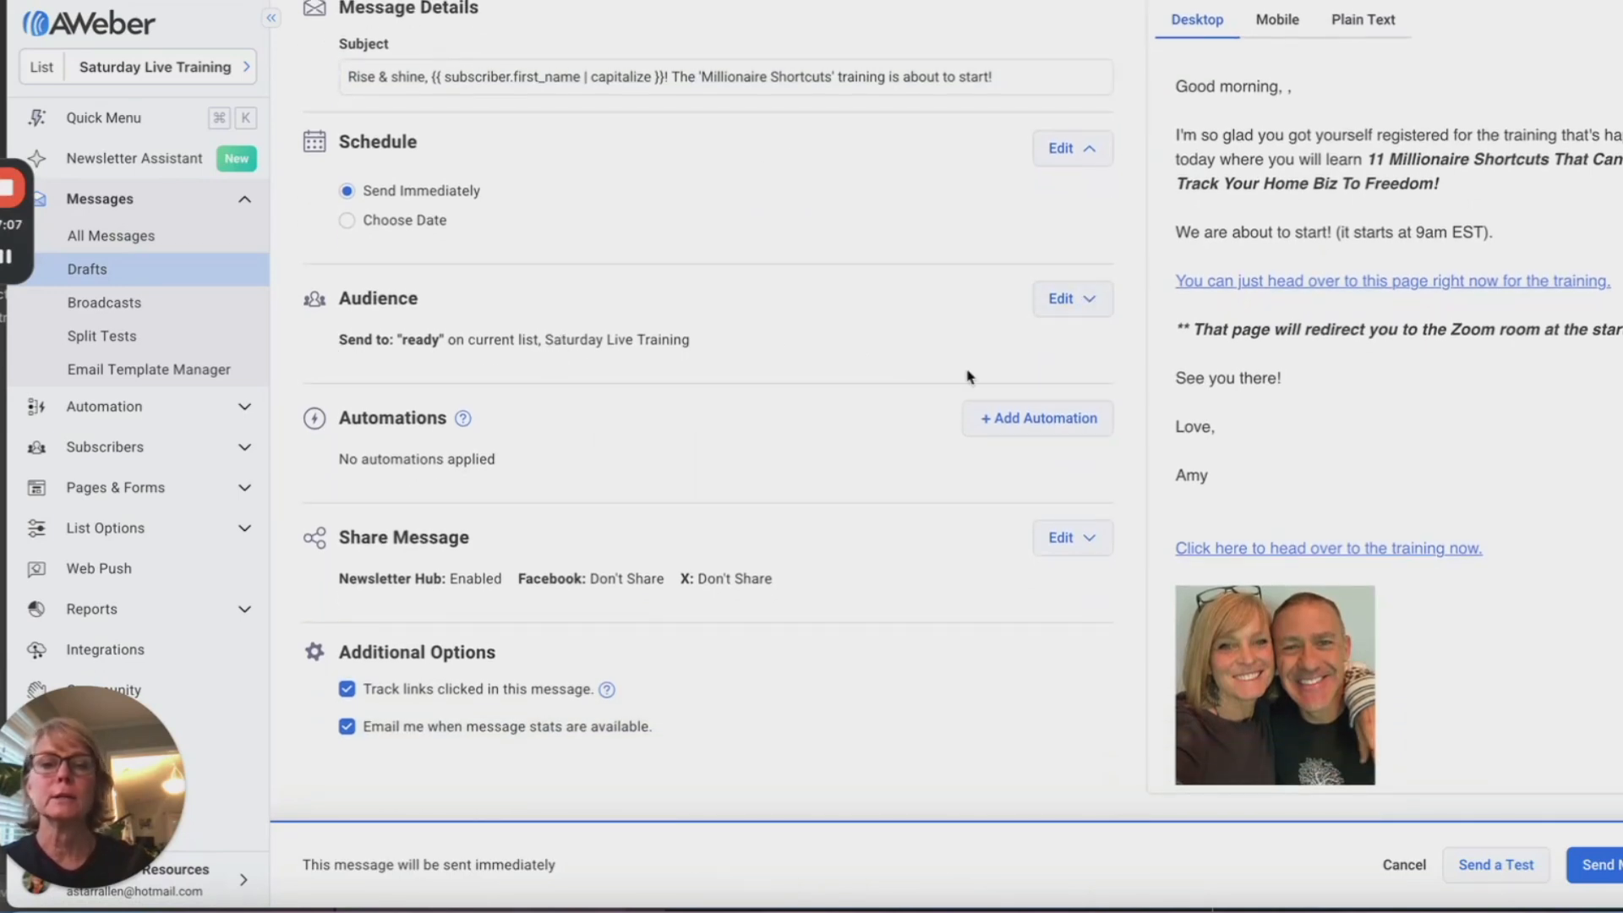
# Step: Change the draft's audience segment from 'ready' to 'shortcuts'
pyautogui.click(1090, 300)
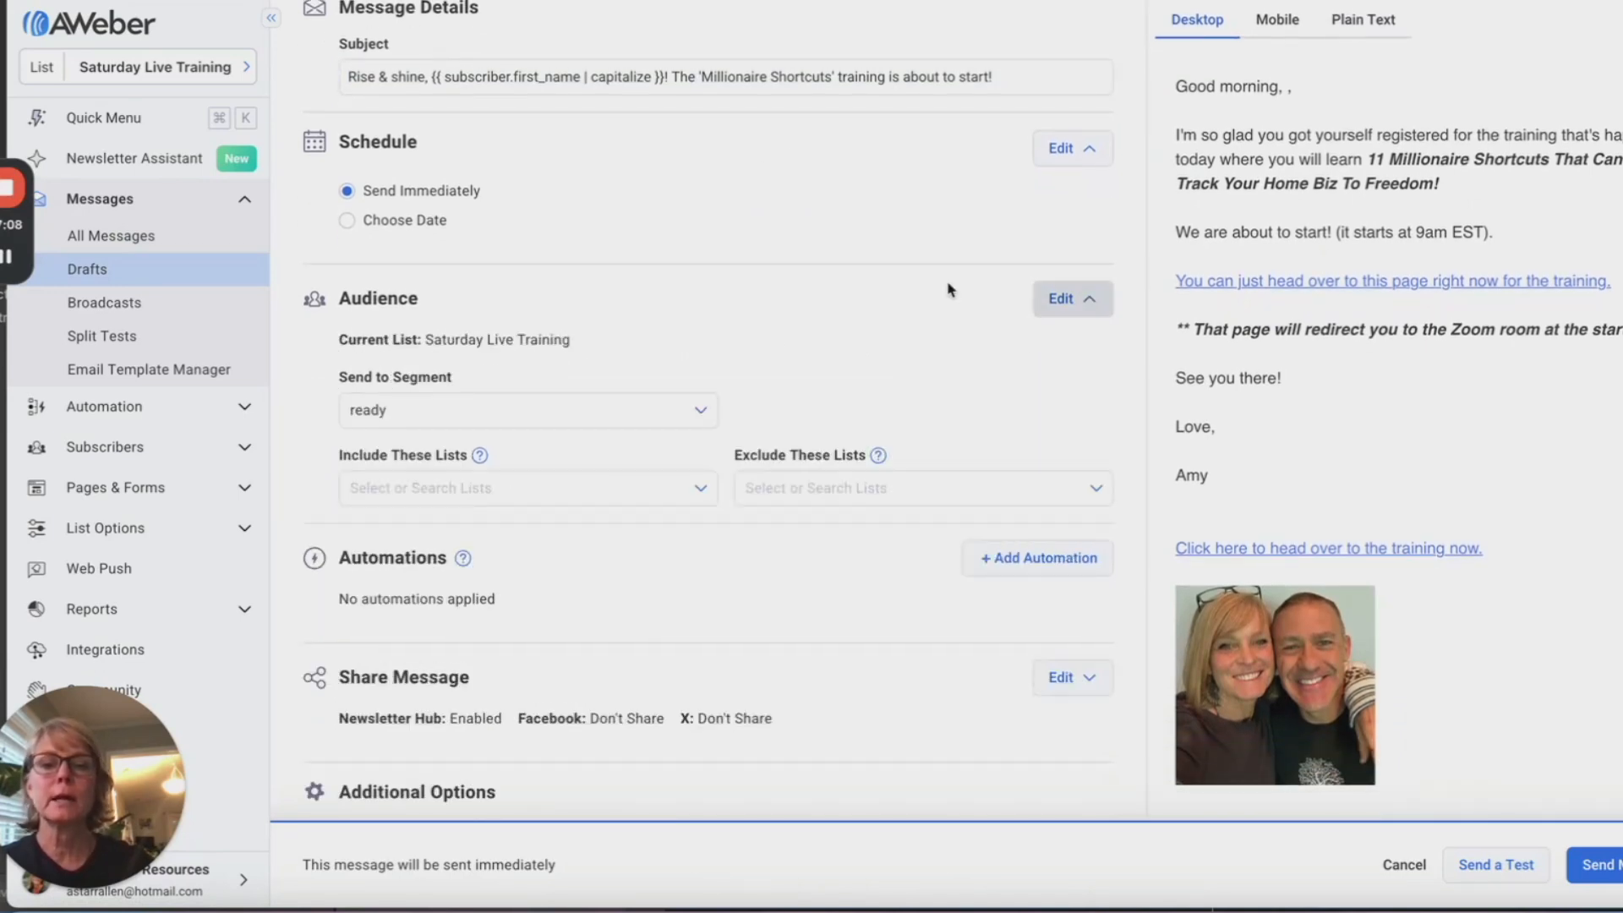
pyautogui.click(681, 410)
pyautogui.scroll(-1, 681, 413)
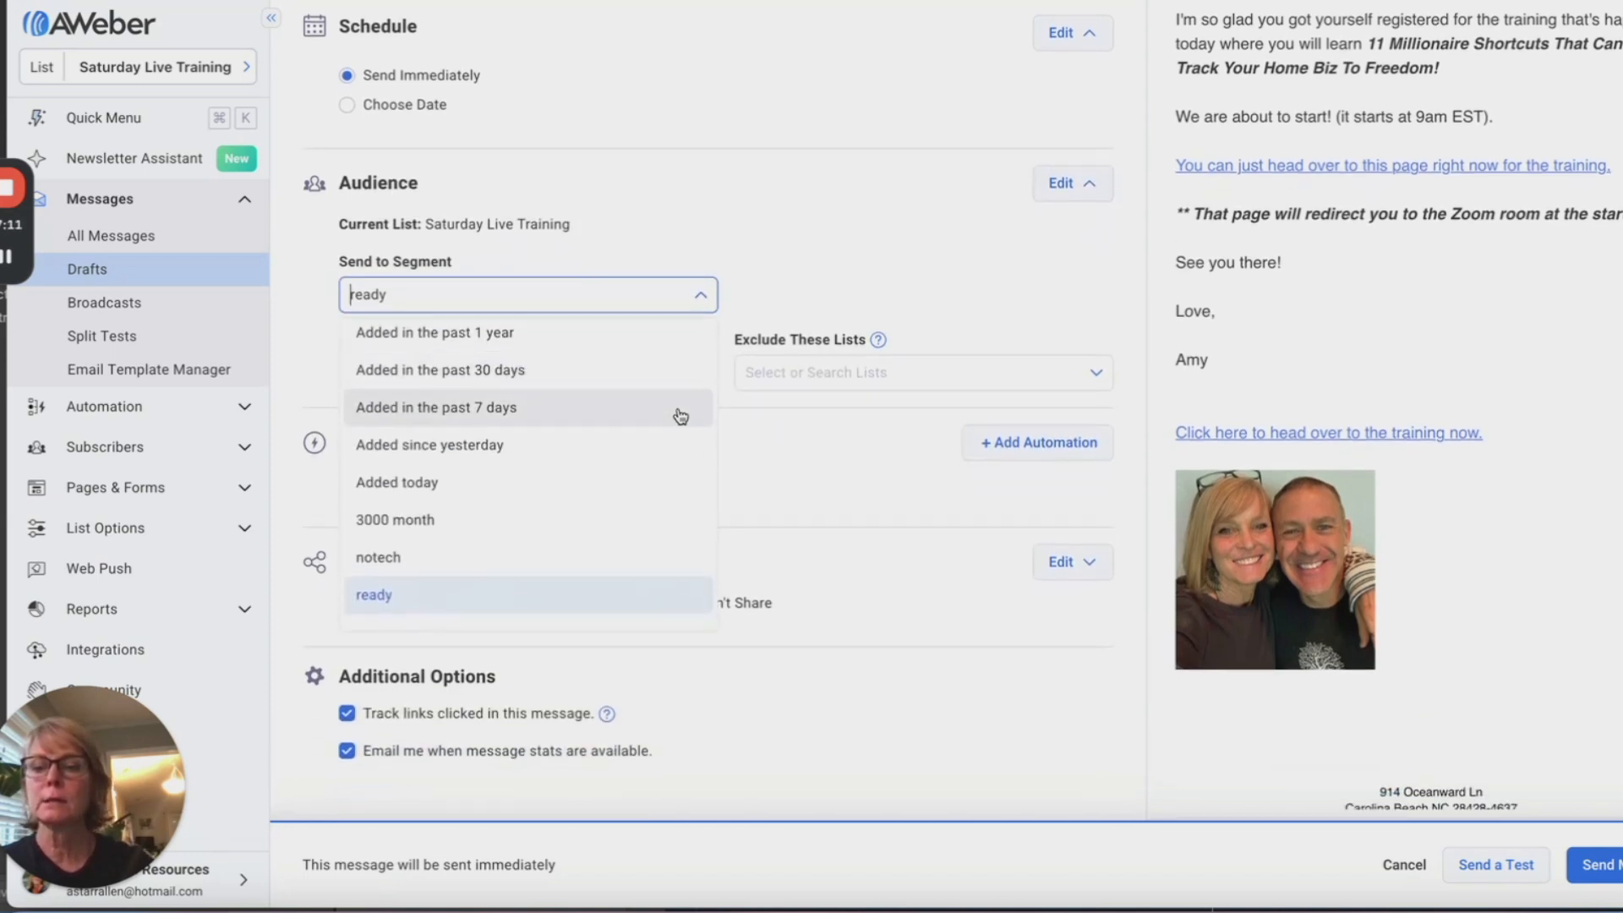
pyautogui.scroll(-1, 558, 553)
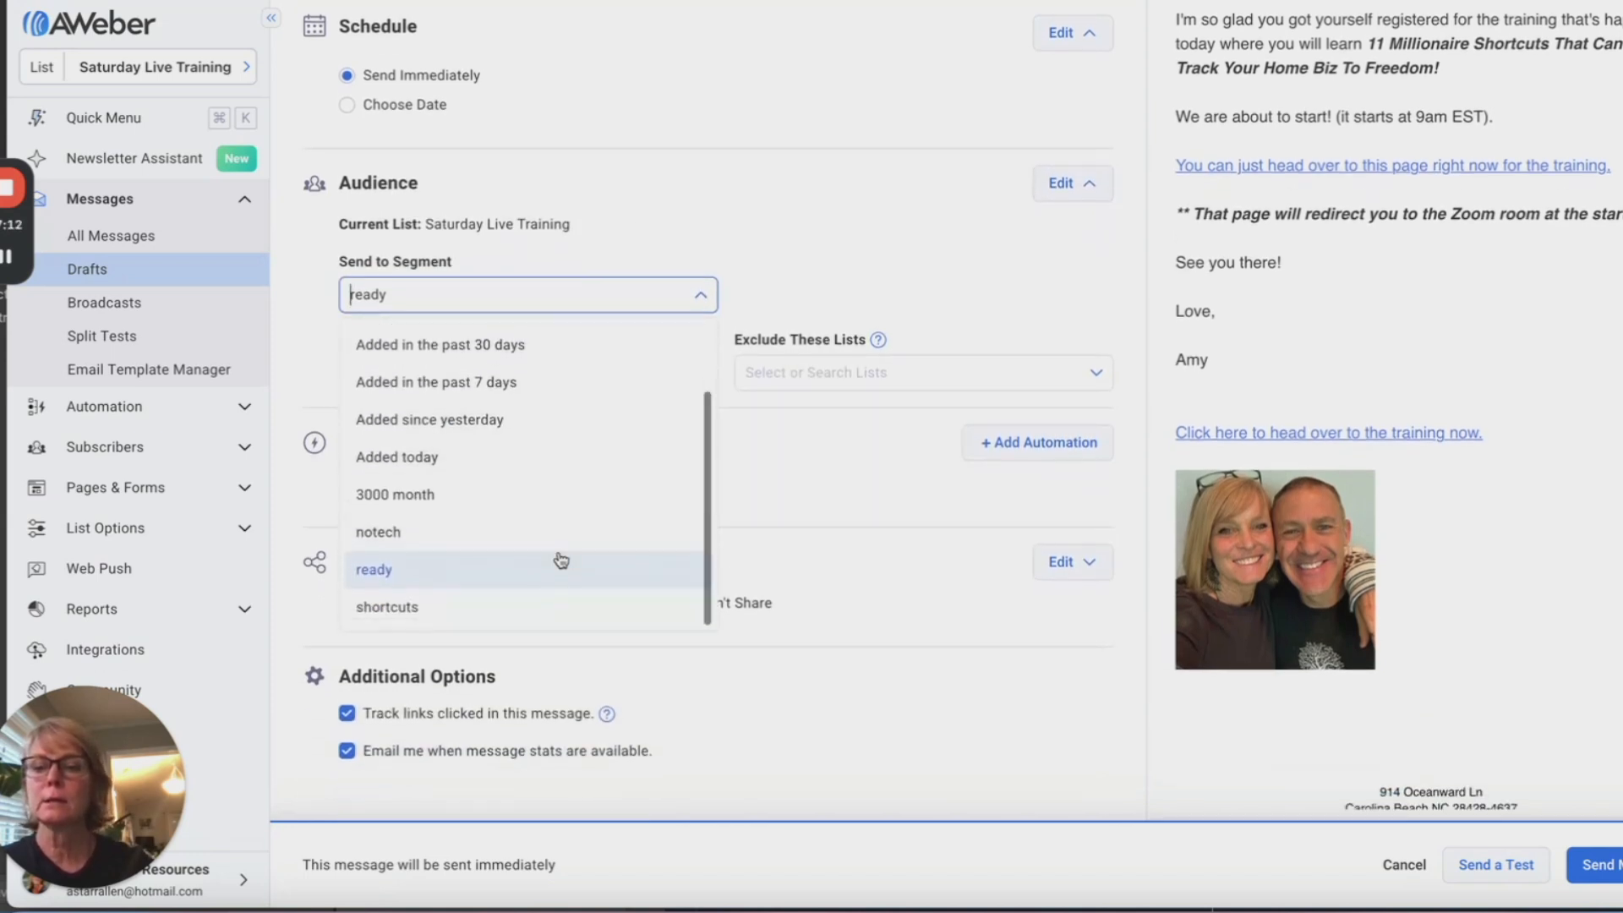
pyautogui.click(389, 608)
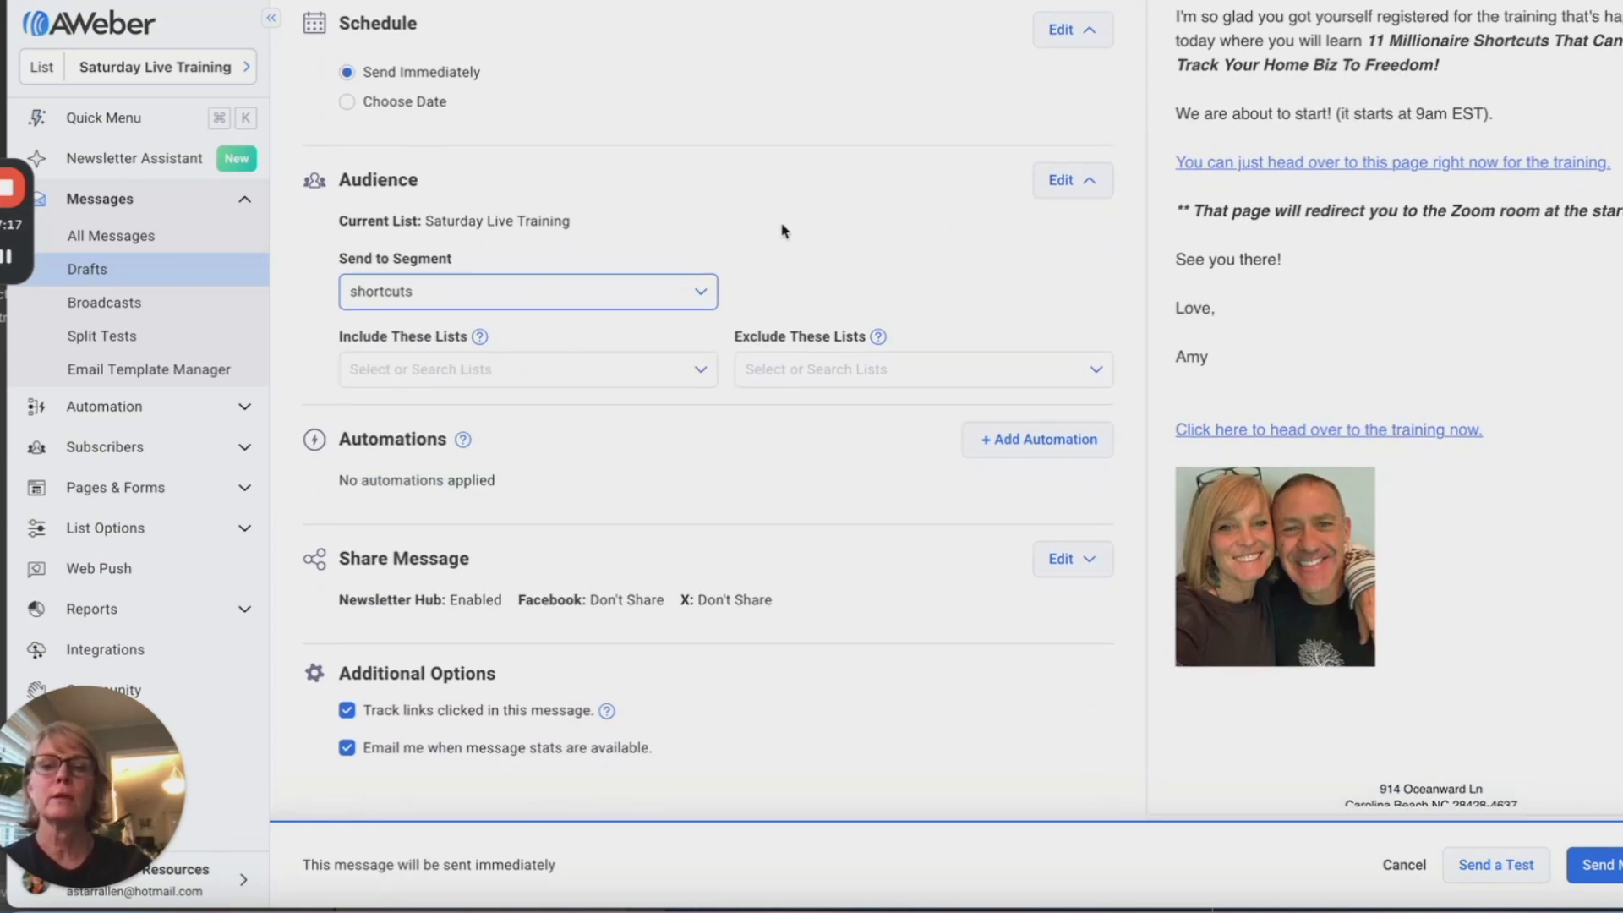
pyautogui.scroll(-1, 888, 381)
pyautogui.scroll(1, 972, 473)
pyautogui.scroll(3, 1020, 519)
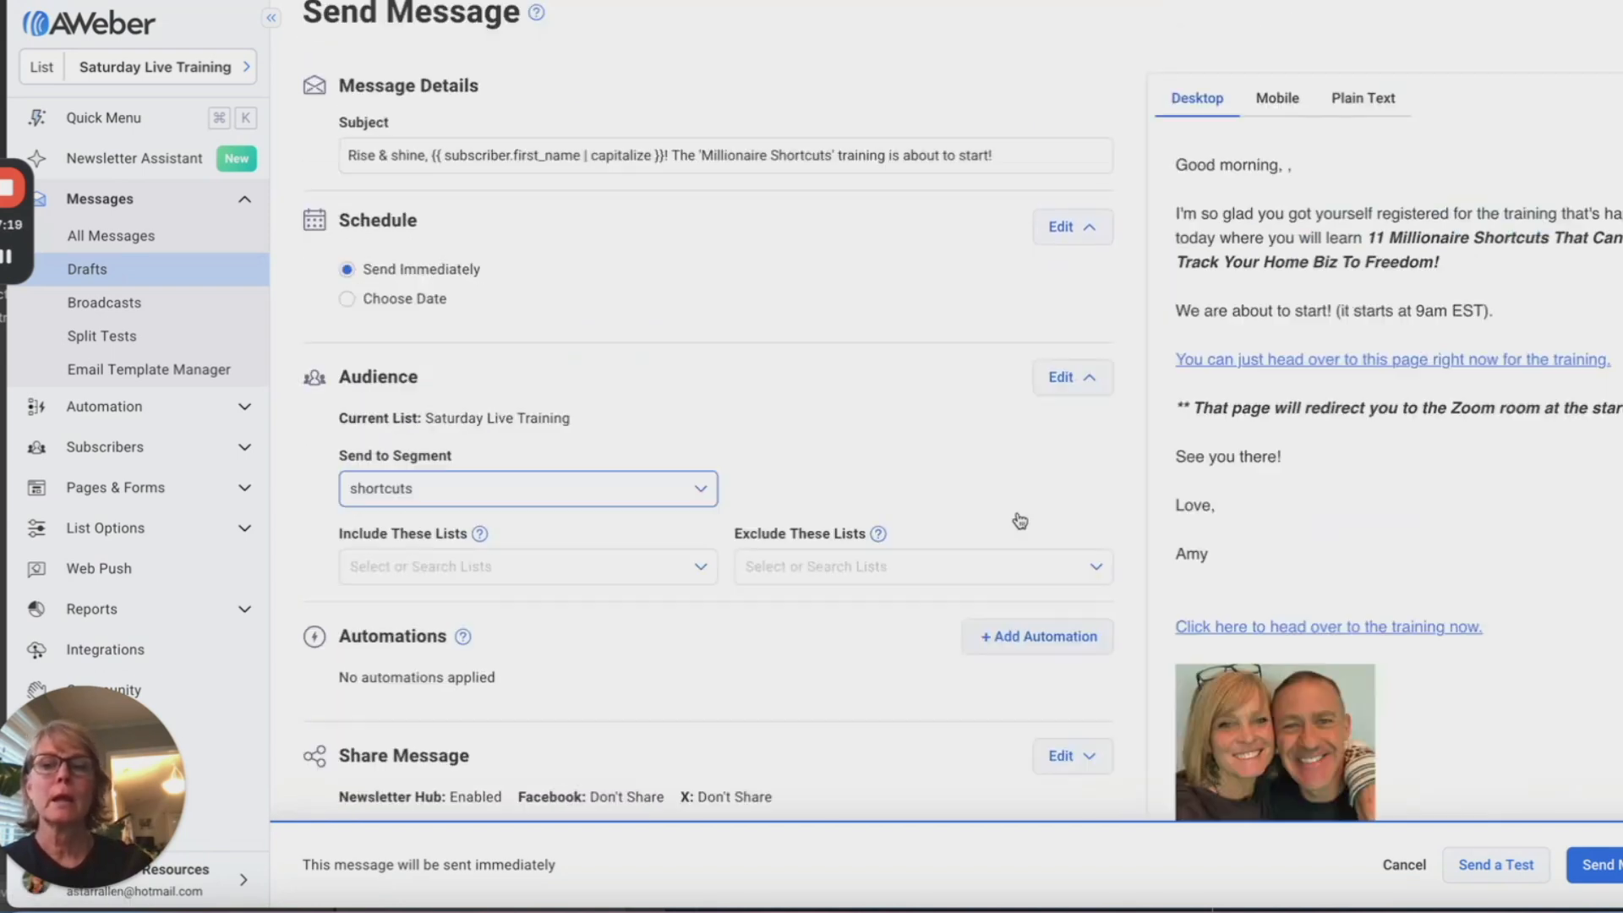
pyautogui.scroll(-1, 1249, 550)
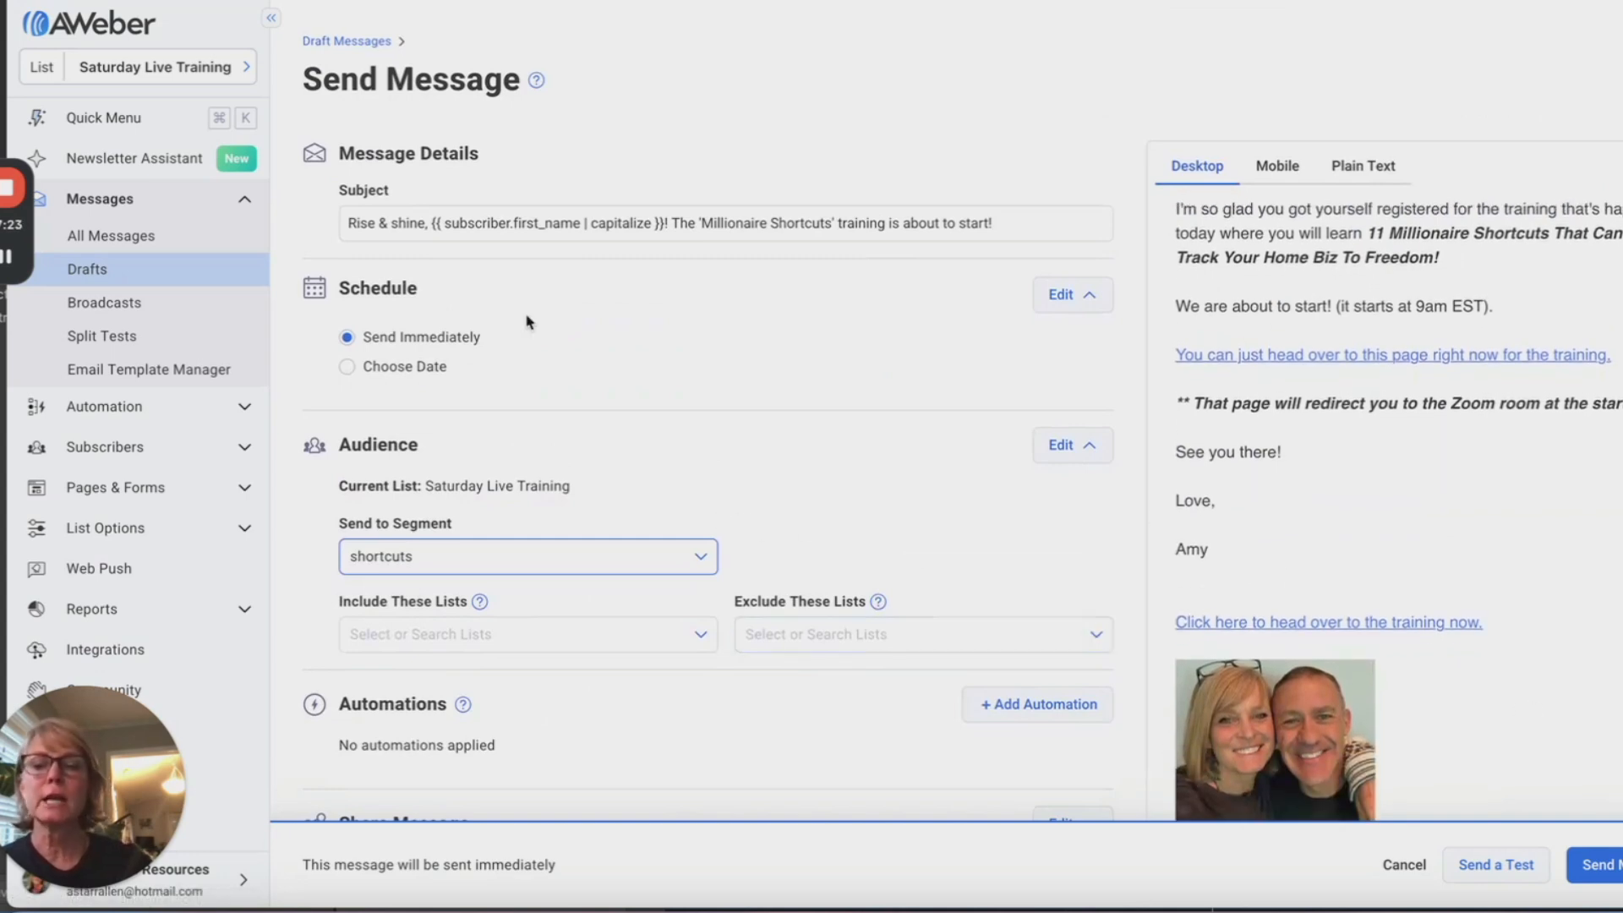
# Step: Set the send date to May 10 and time to 8:40 AM, then confirm Schedule
pyautogui.click(346, 365)
pyautogui.scroll(-3, 687, 534)
pyautogui.scroll(-1, 686, 534)
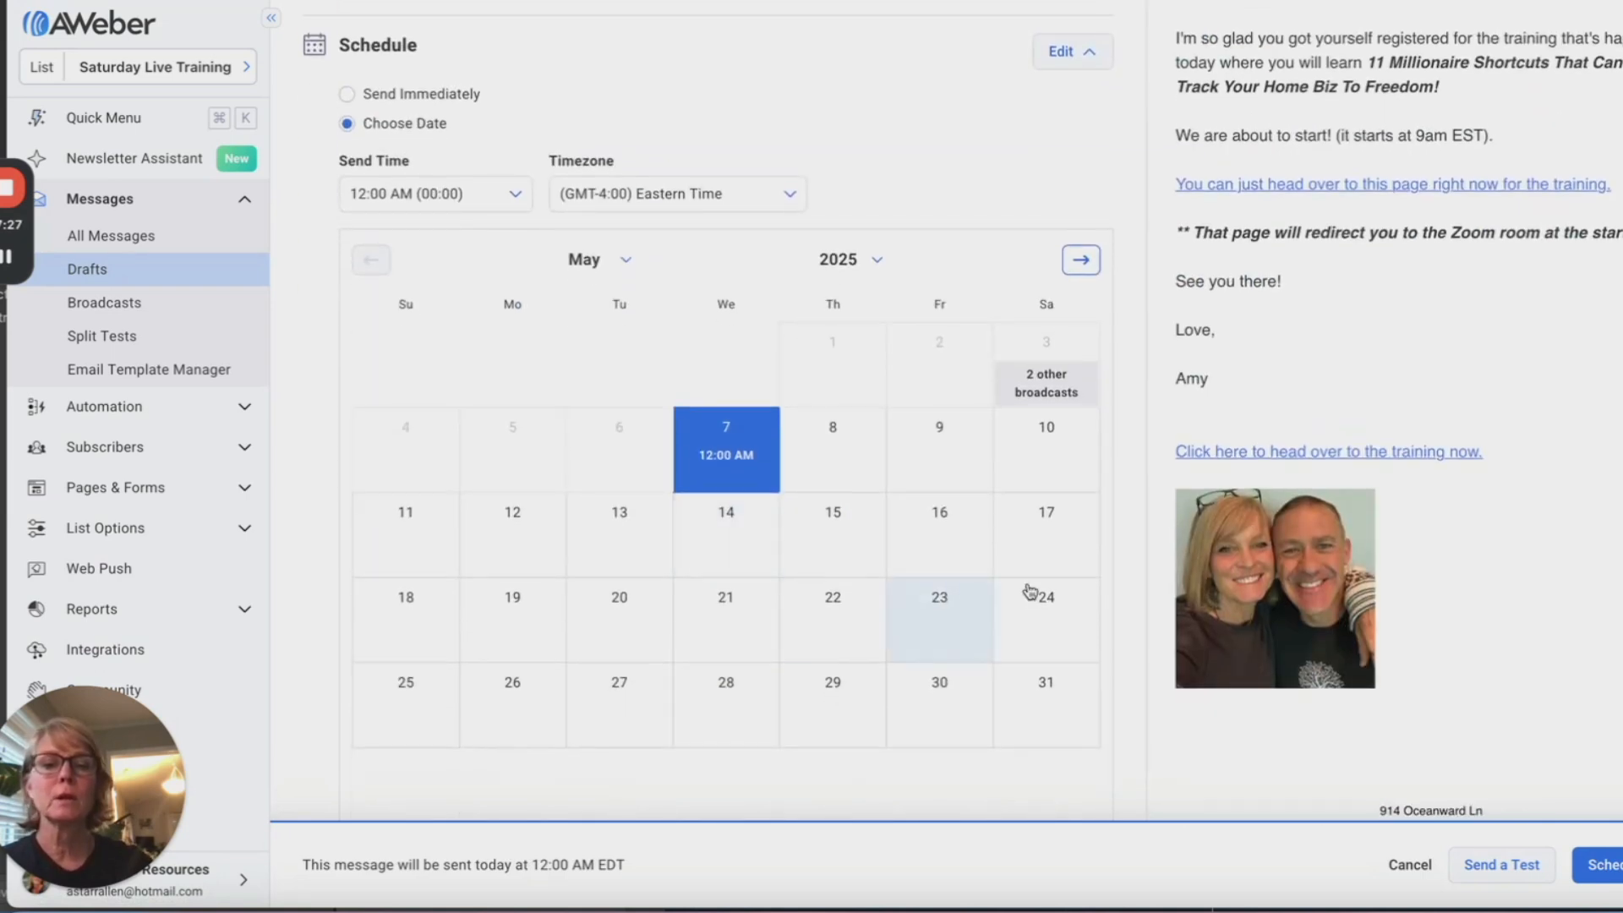
pyautogui.click(1045, 441)
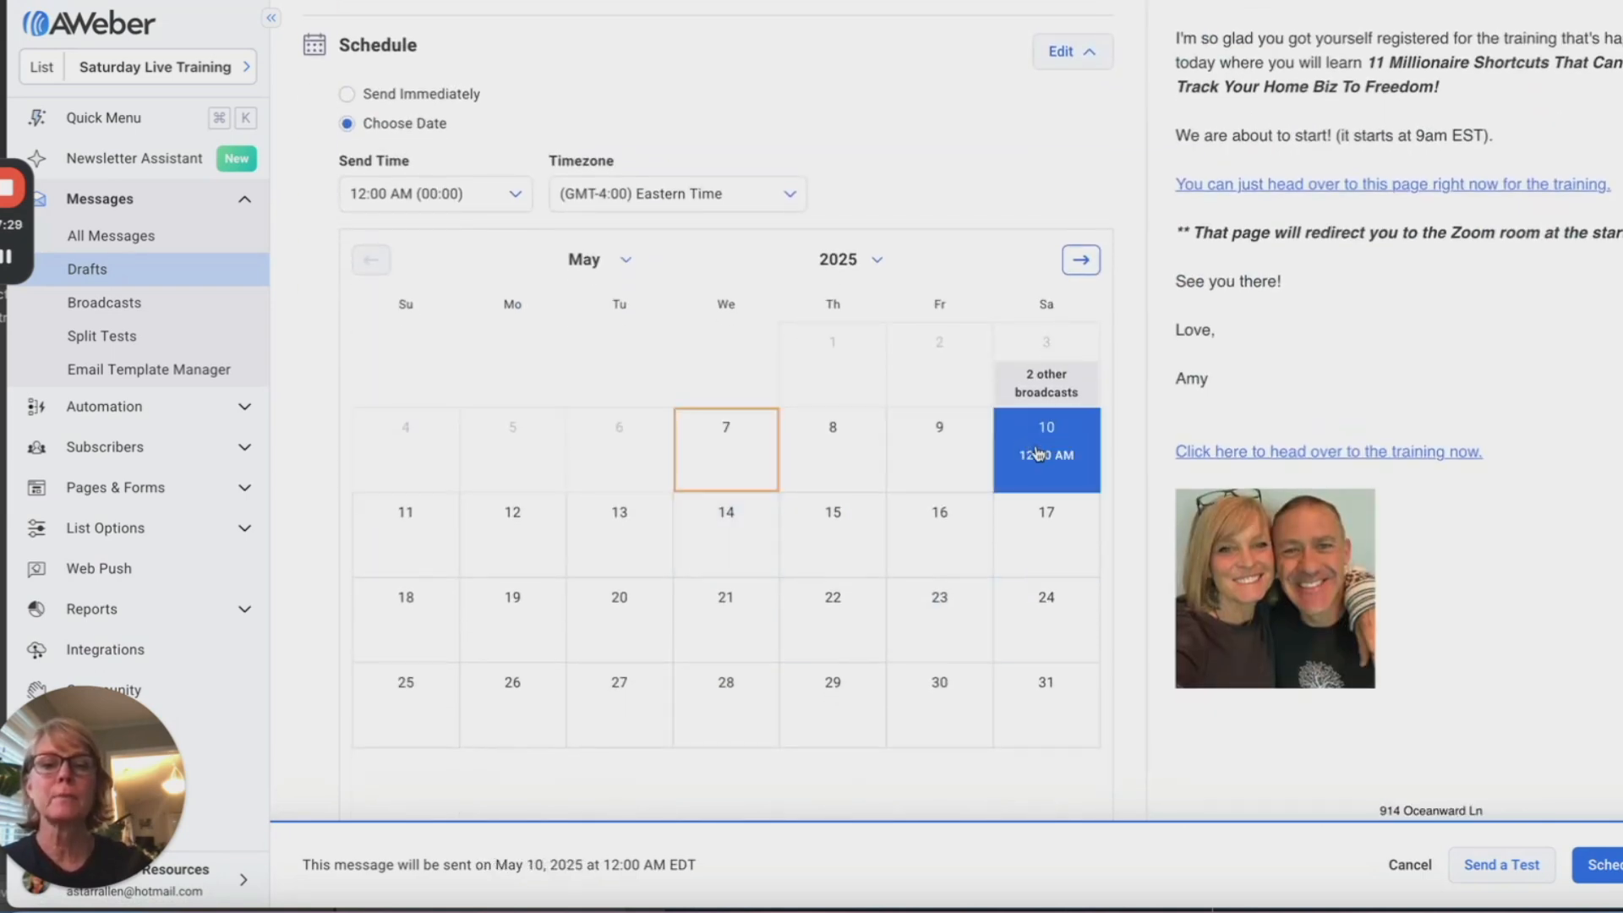
pyautogui.click(400, 199)
pyautogui.scroll(-3, 419, 400)
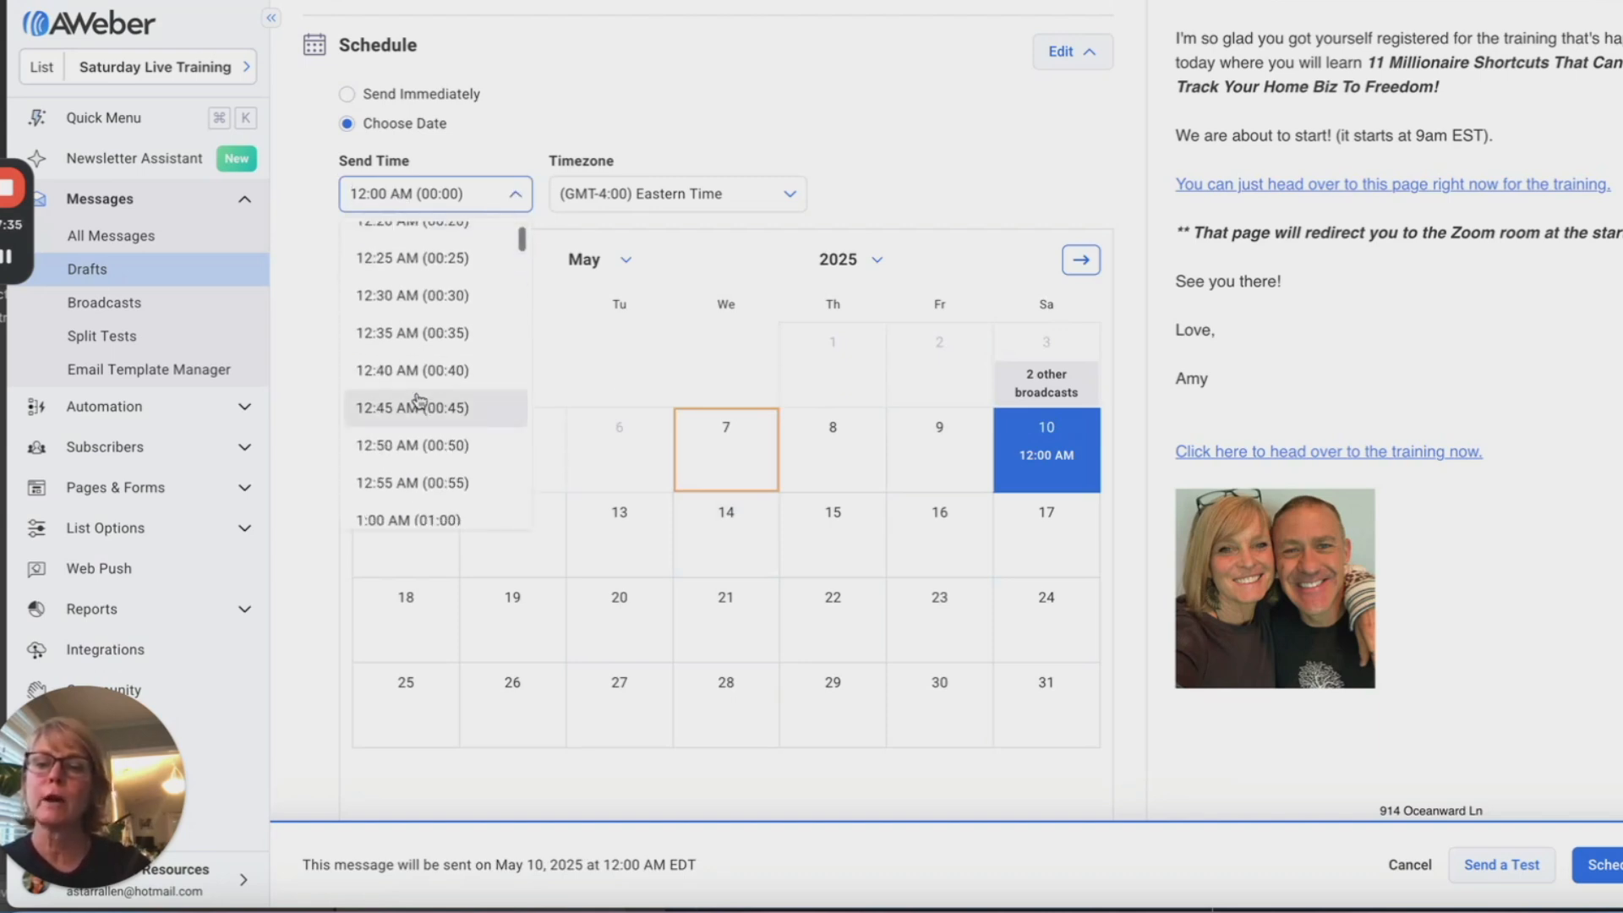
pyautogui.scroll(-4, 419, 401)
pyautogui.scroll(-2, 419, 400)
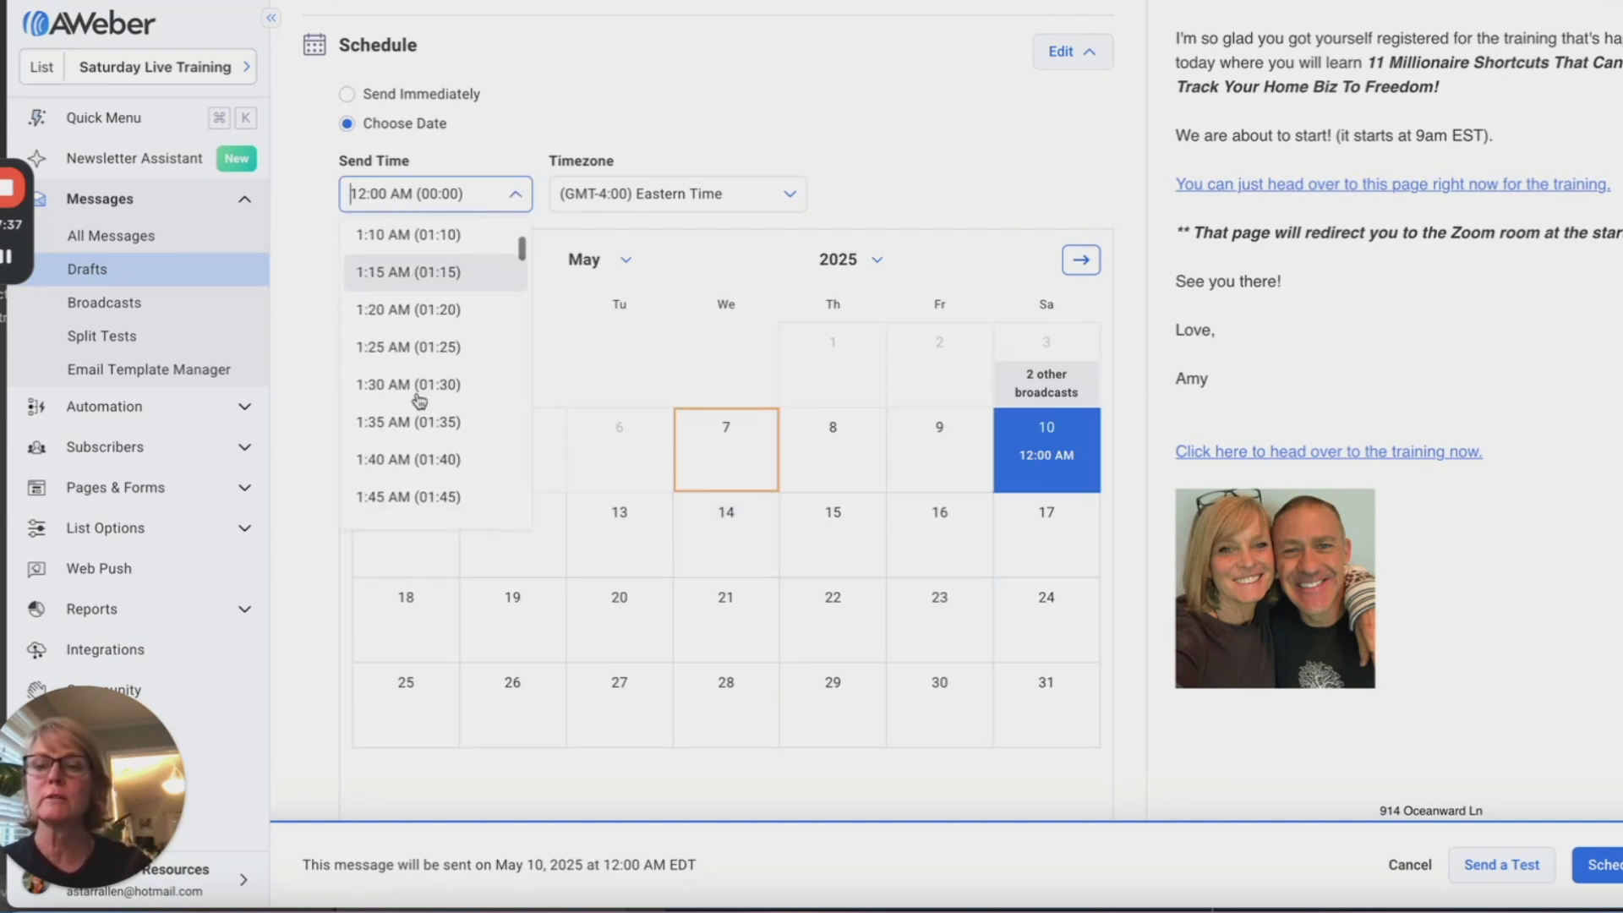
pyautogui.scroll(-9, 419, 401)
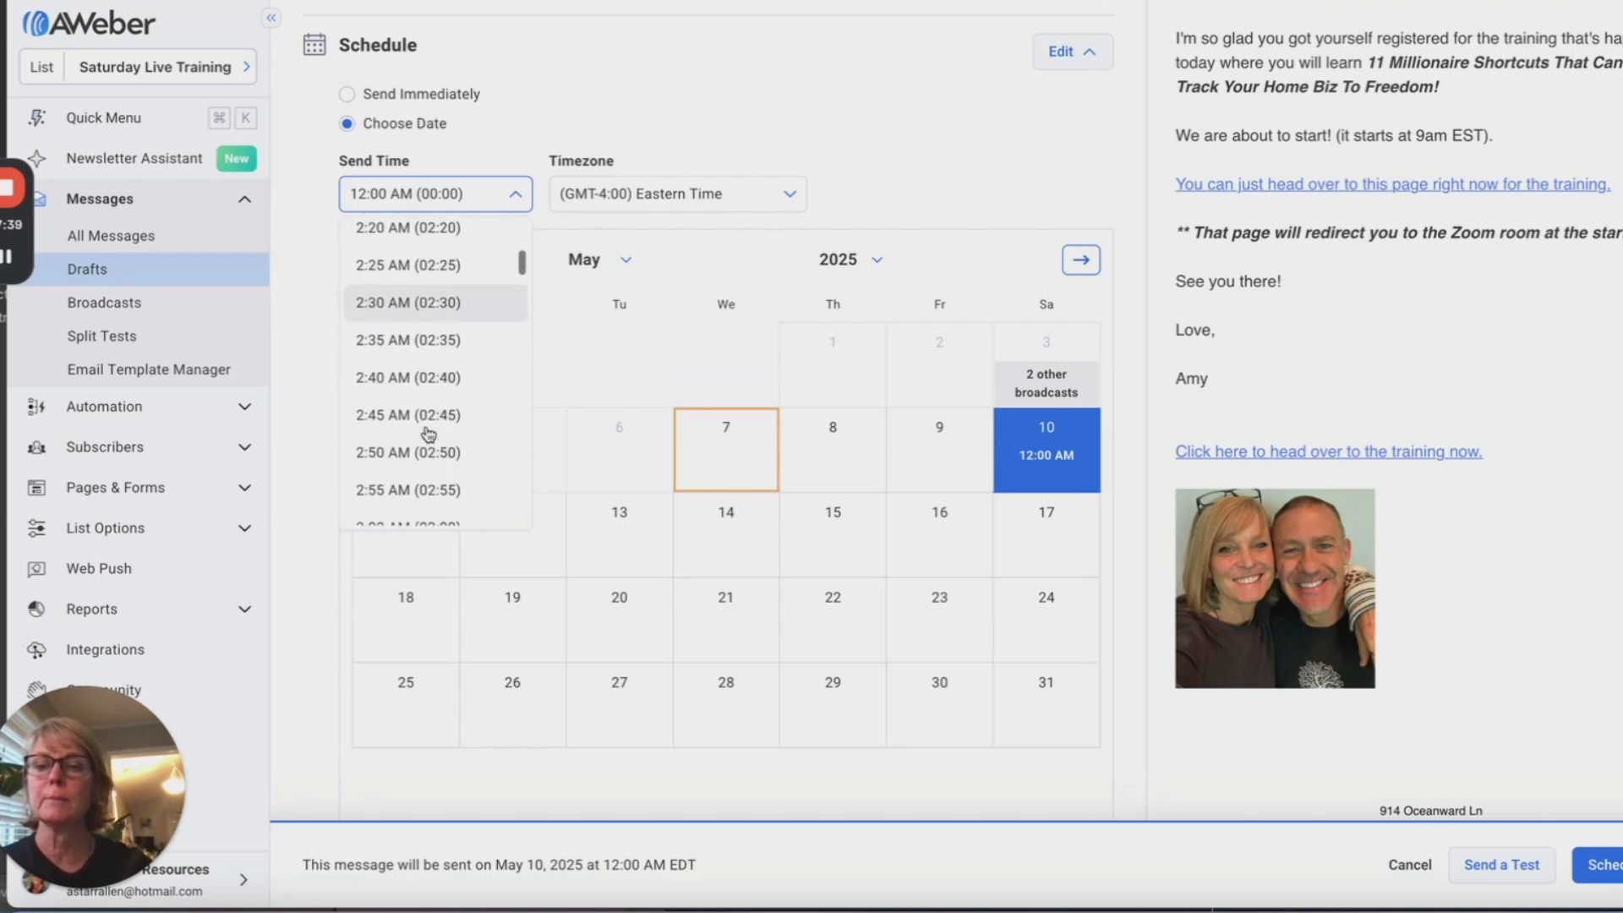
pyautogui.scroll(-15, 429, 435)
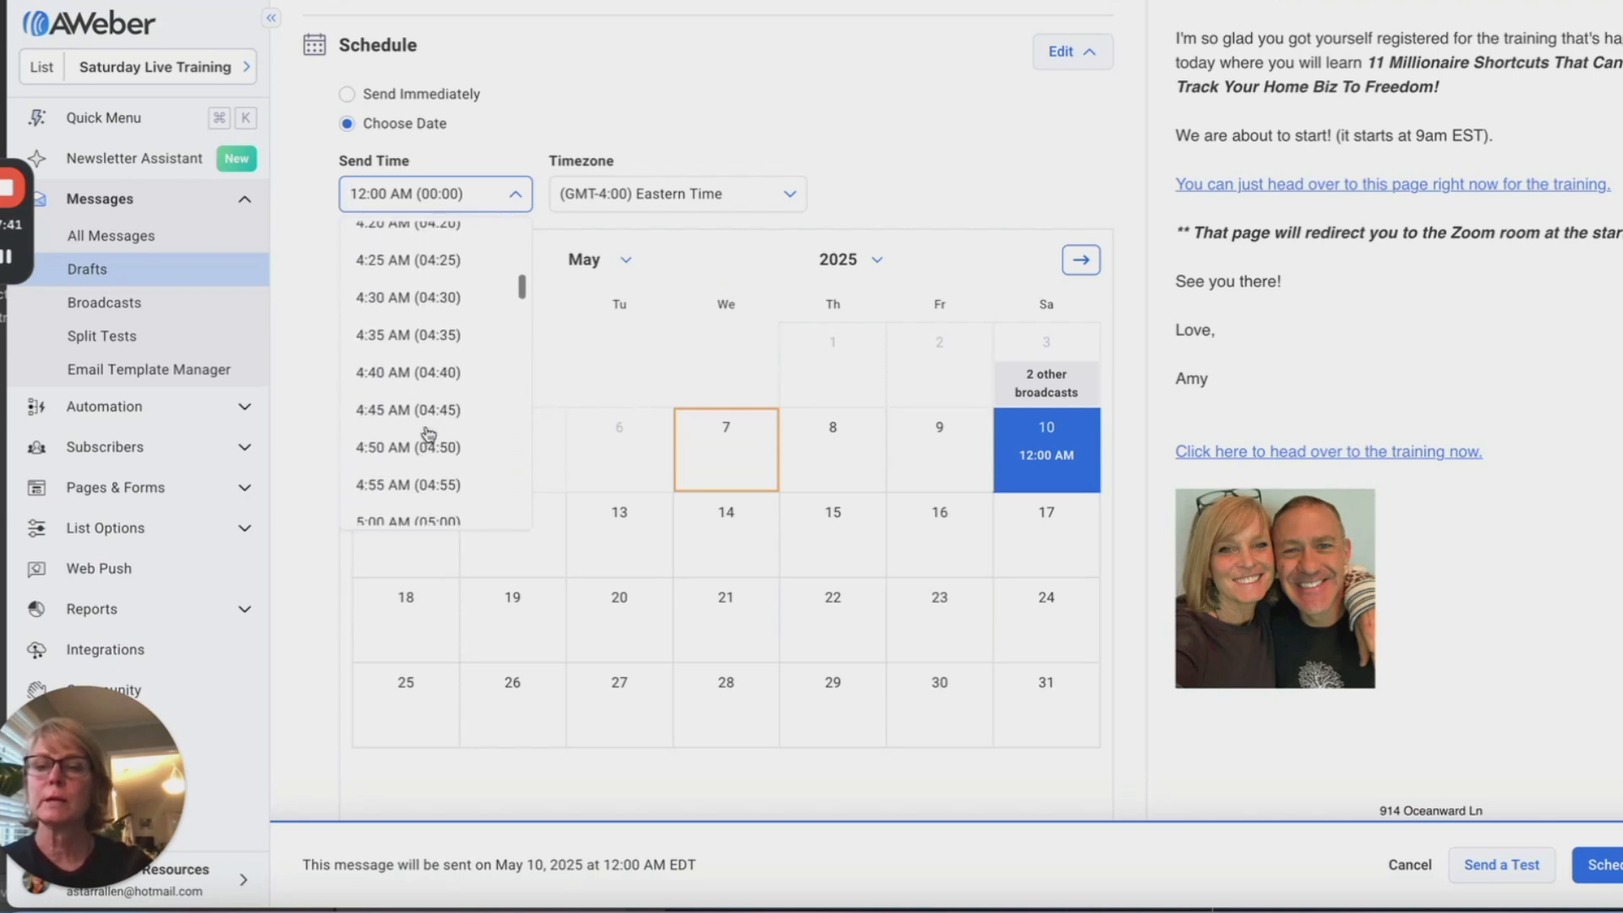
pyautogui.scroll(-16, 429, 434)
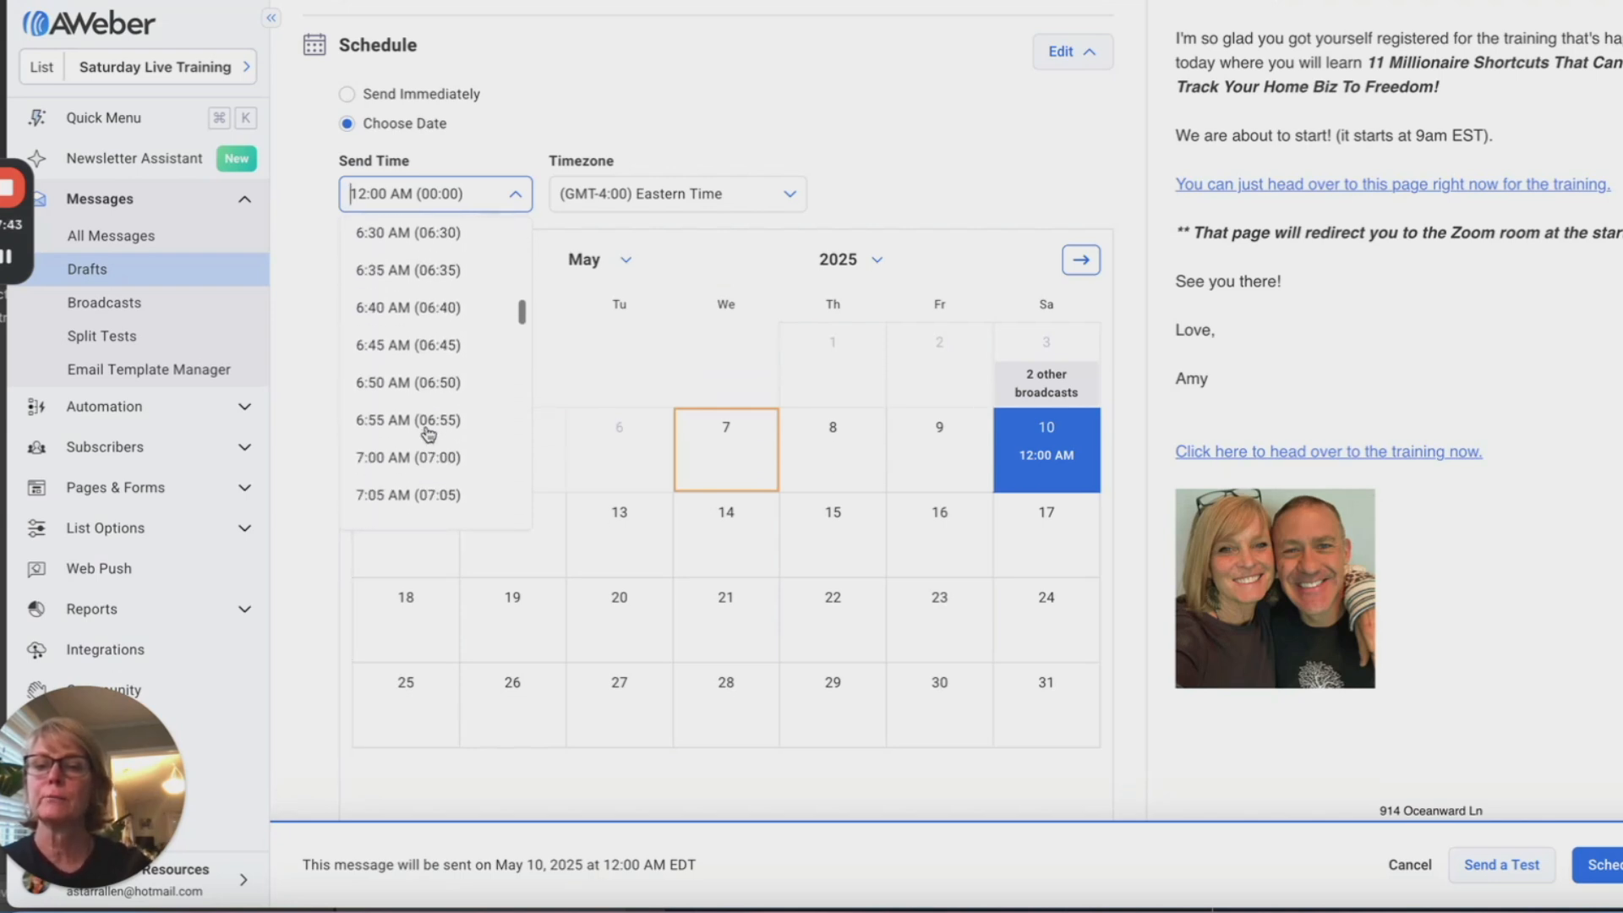
pyautogui.scroll(-14, 429, 434)
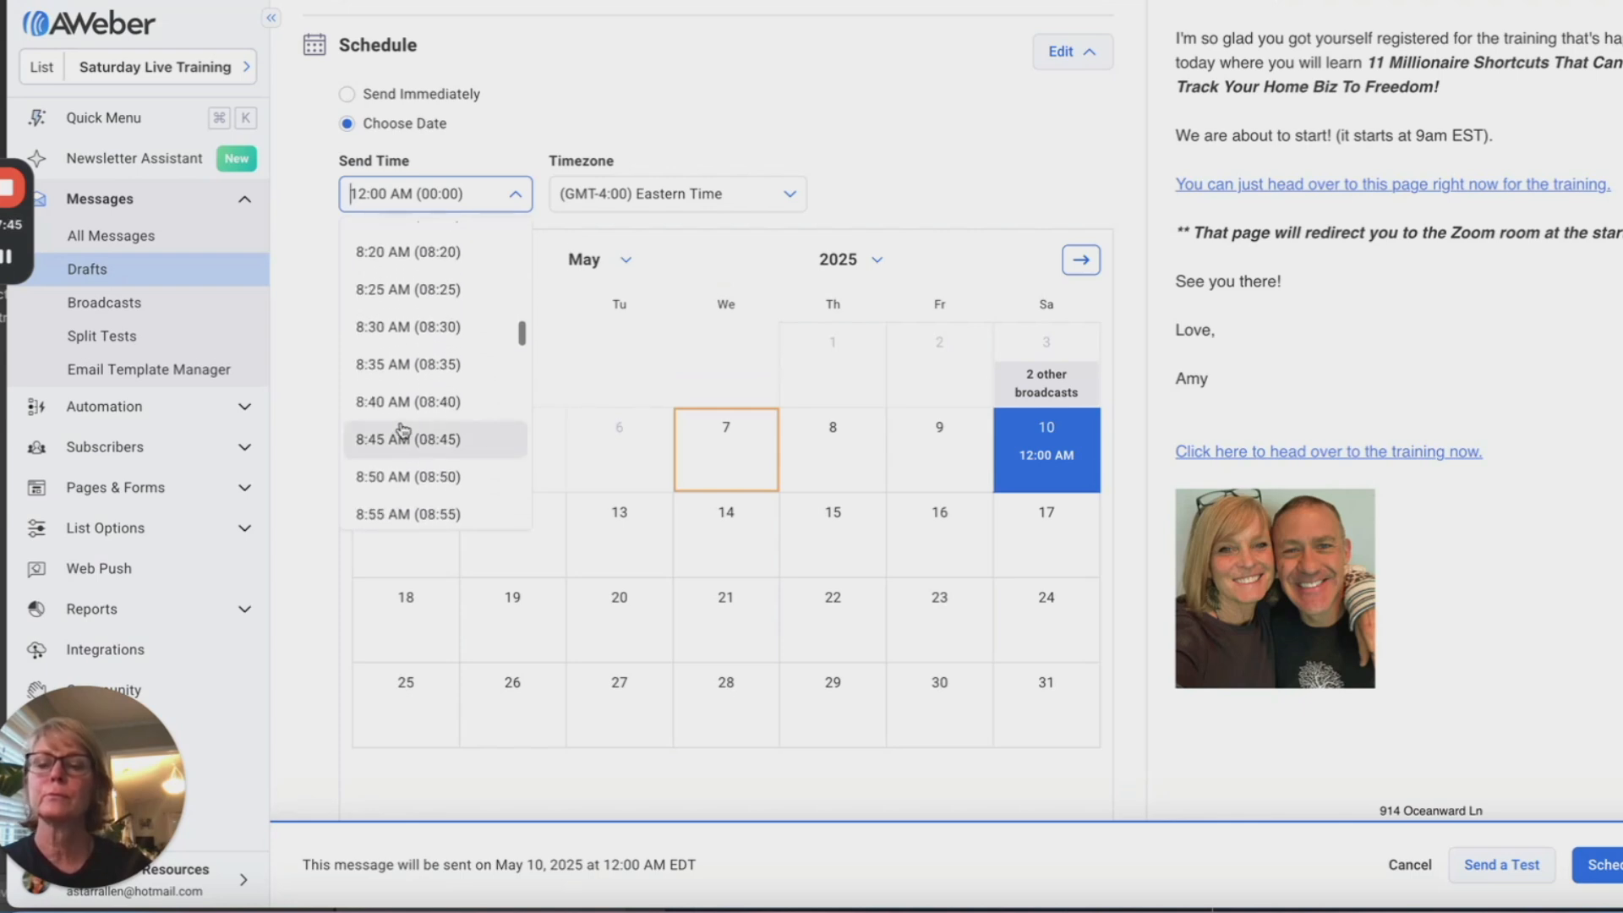
pyautogui.click(377, 403)
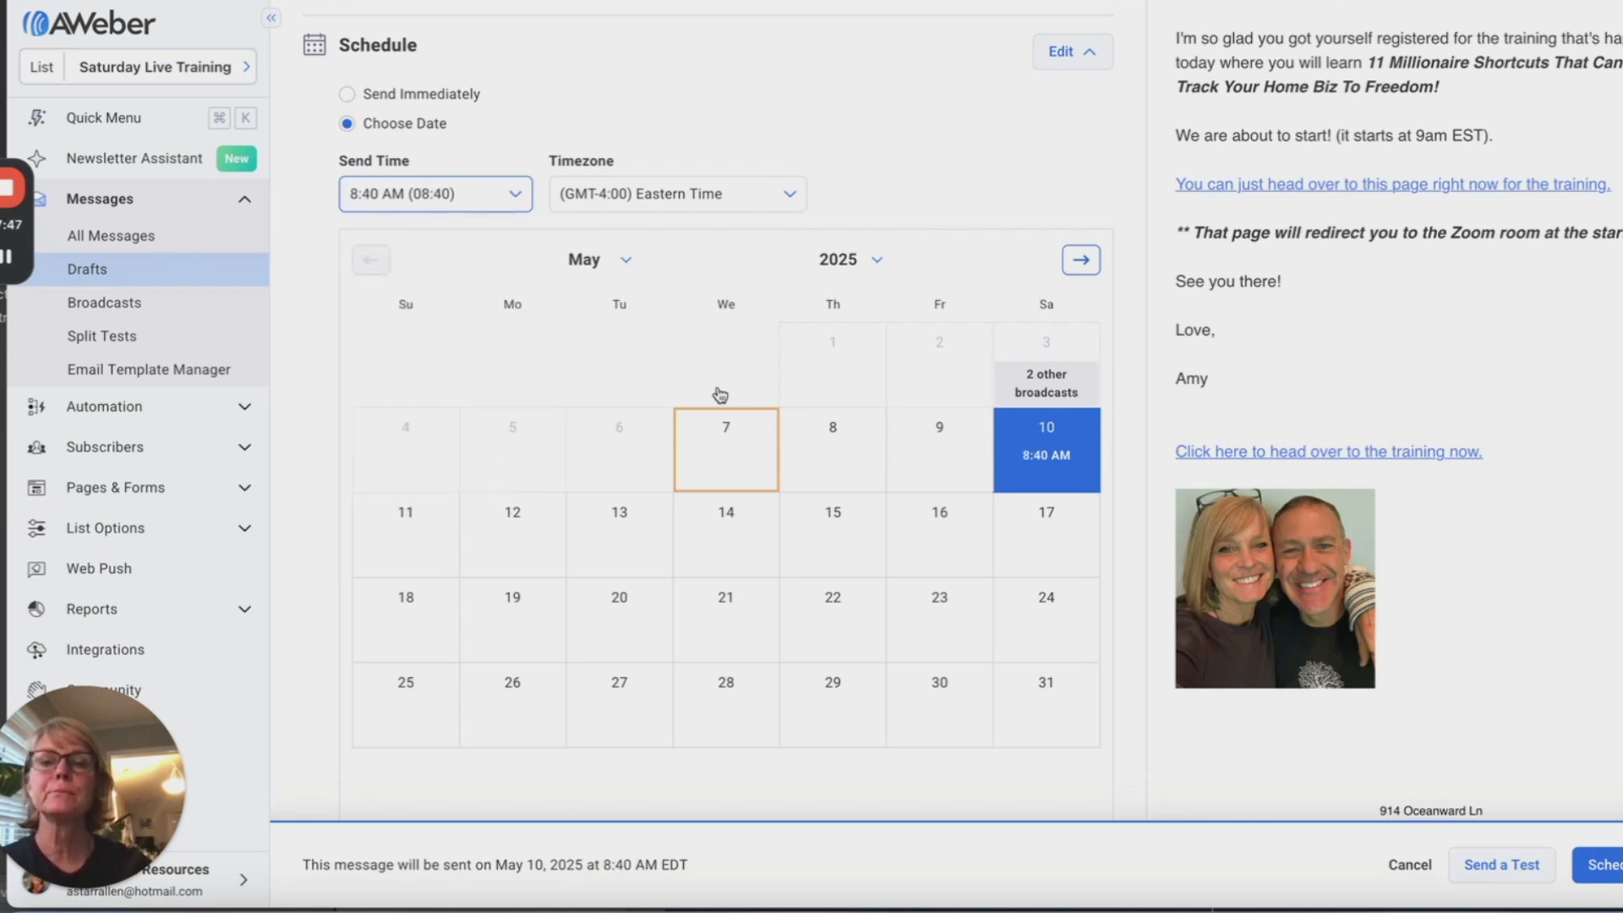
pyautogui.click(1597, 864)
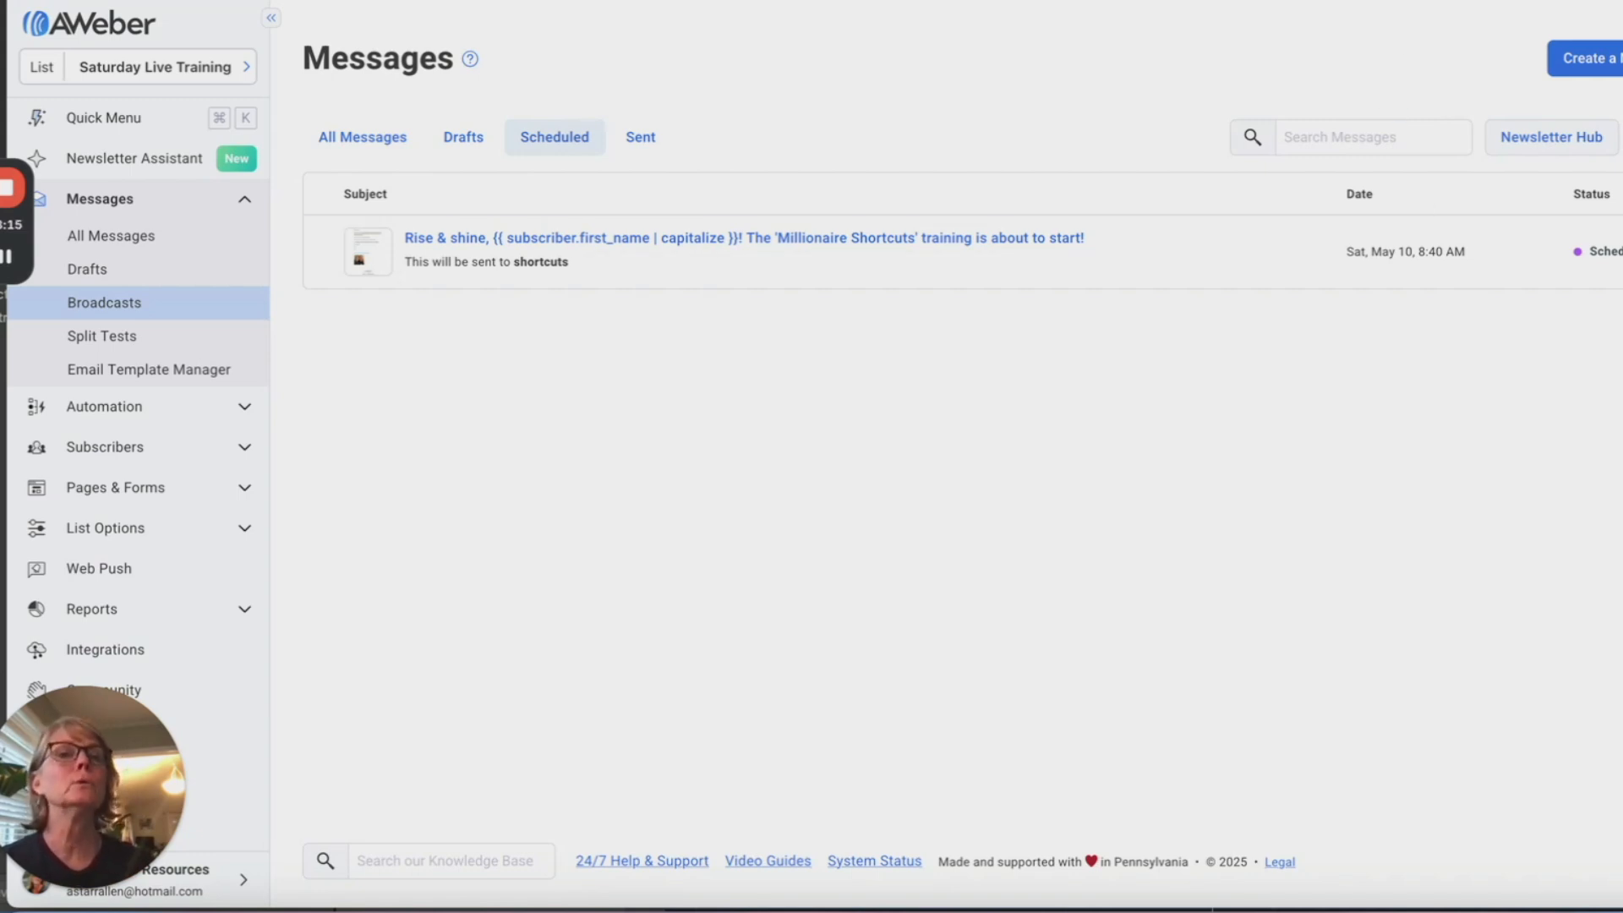
pyautogui.click(1352, 2)
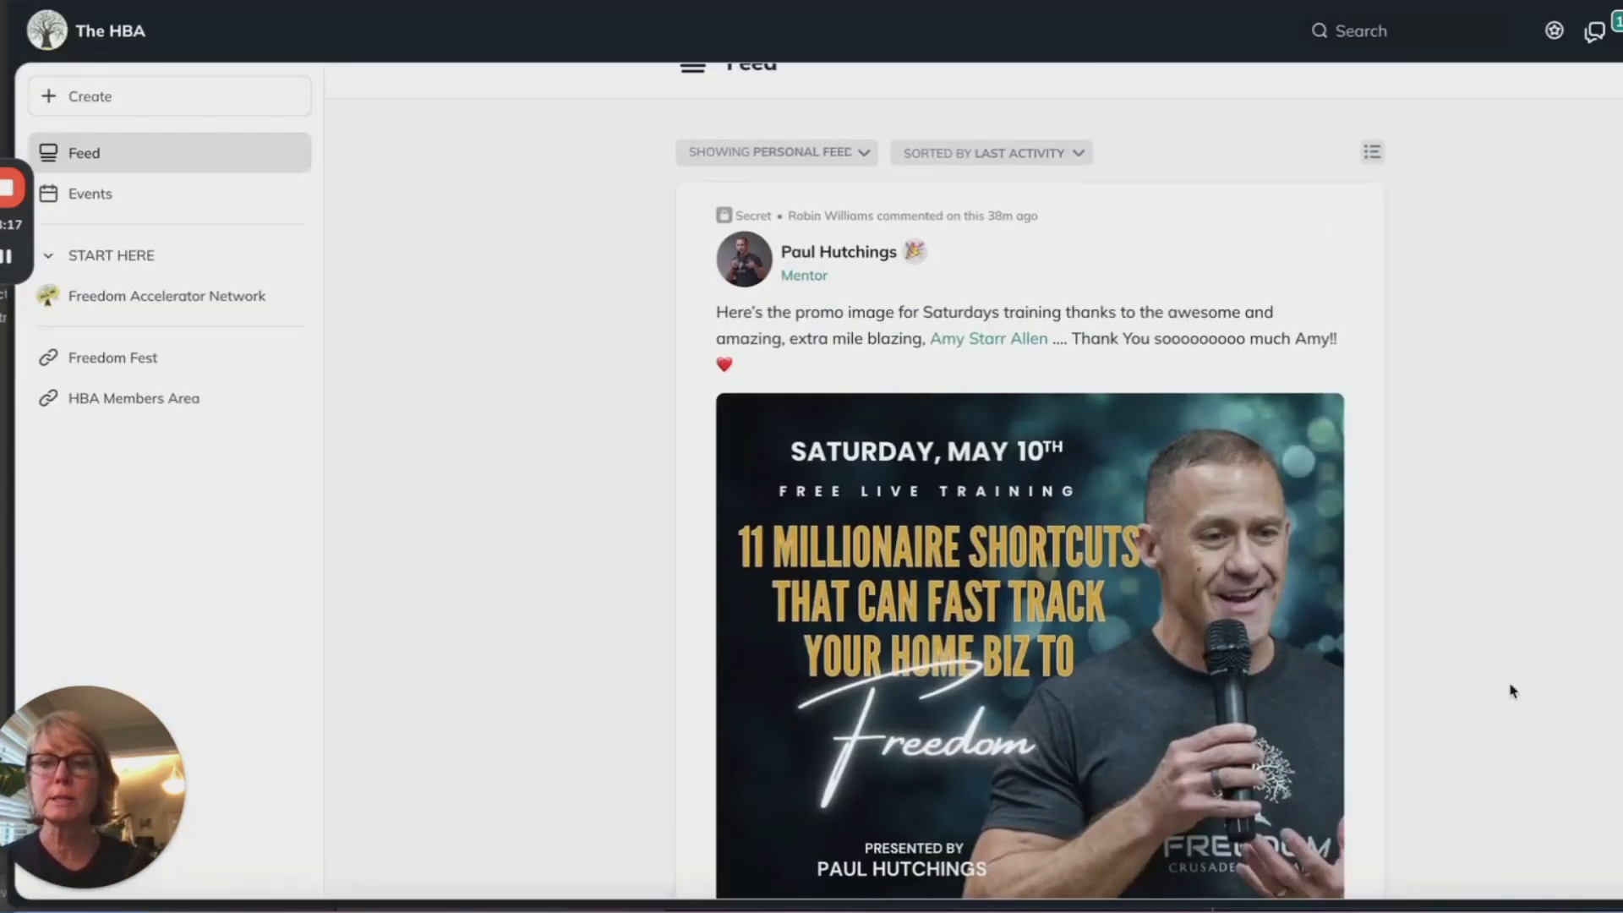
# Step: Scroll to the May 10th promo post and copy its image
pyautogui.scroll(-1, 1512, 690)
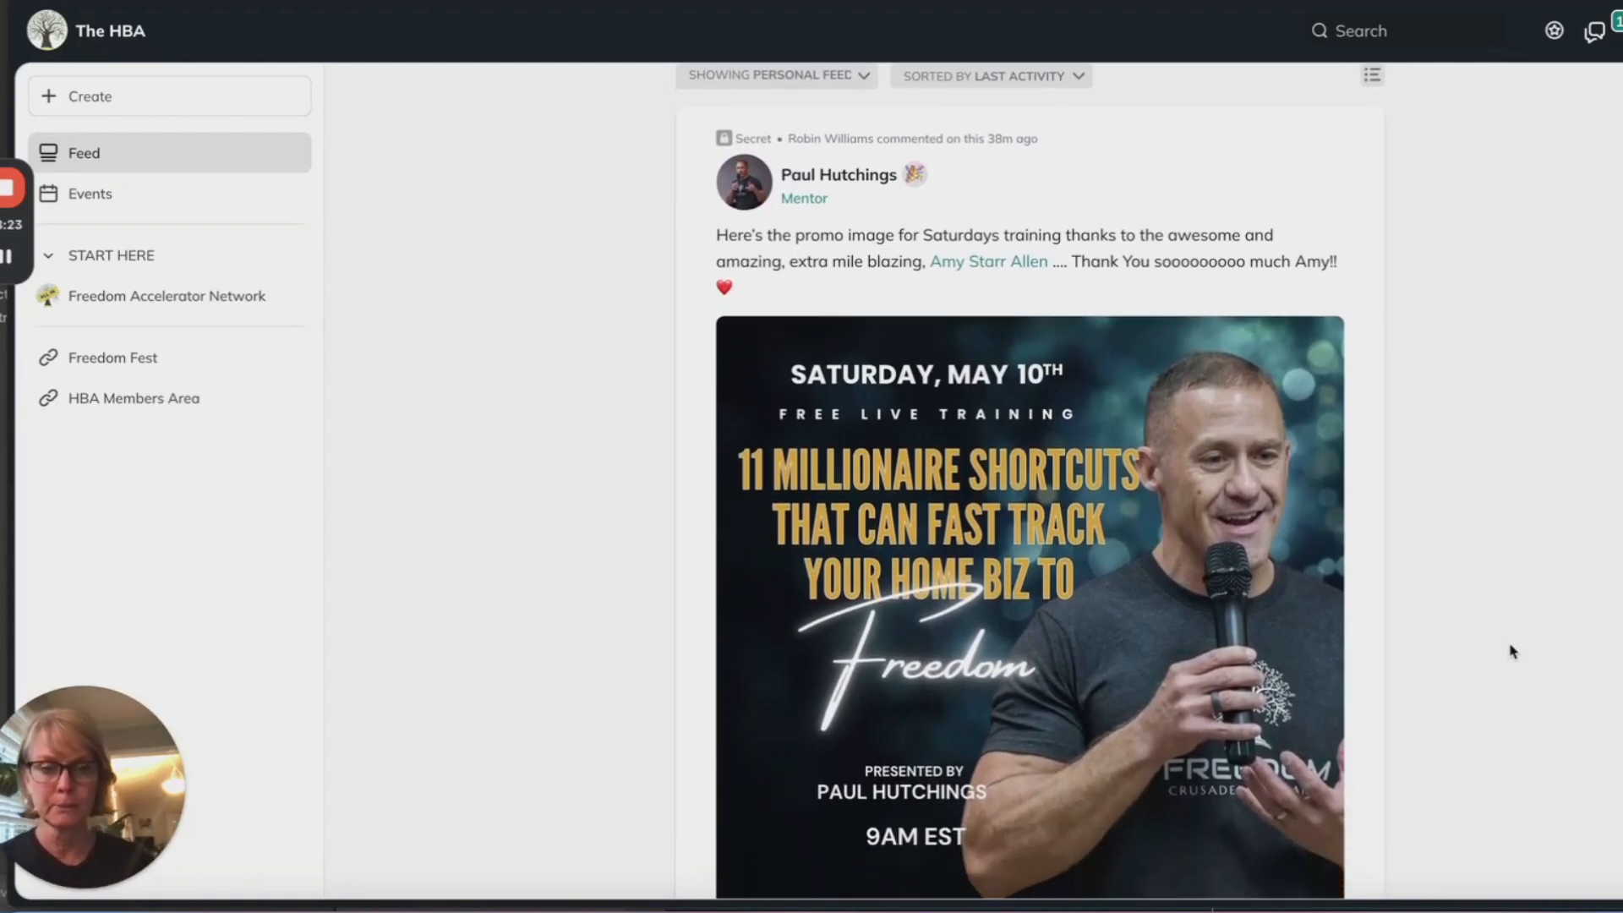
pyautogui.scroll(-2, 1512, 651)
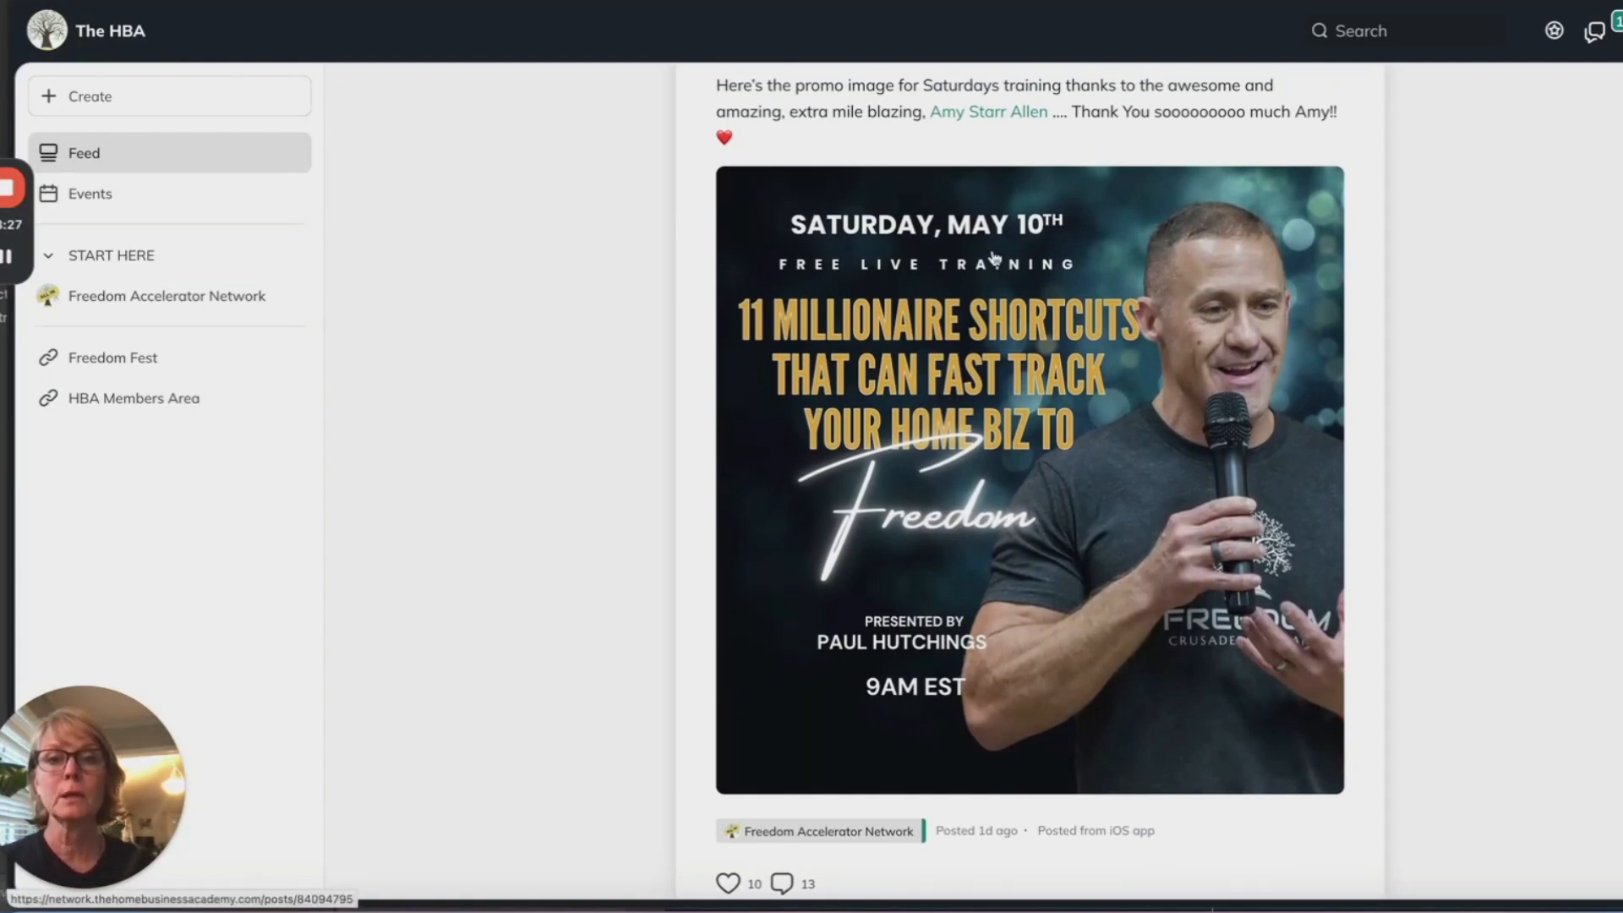
pyautogui.scroll(1, 1105, 384)
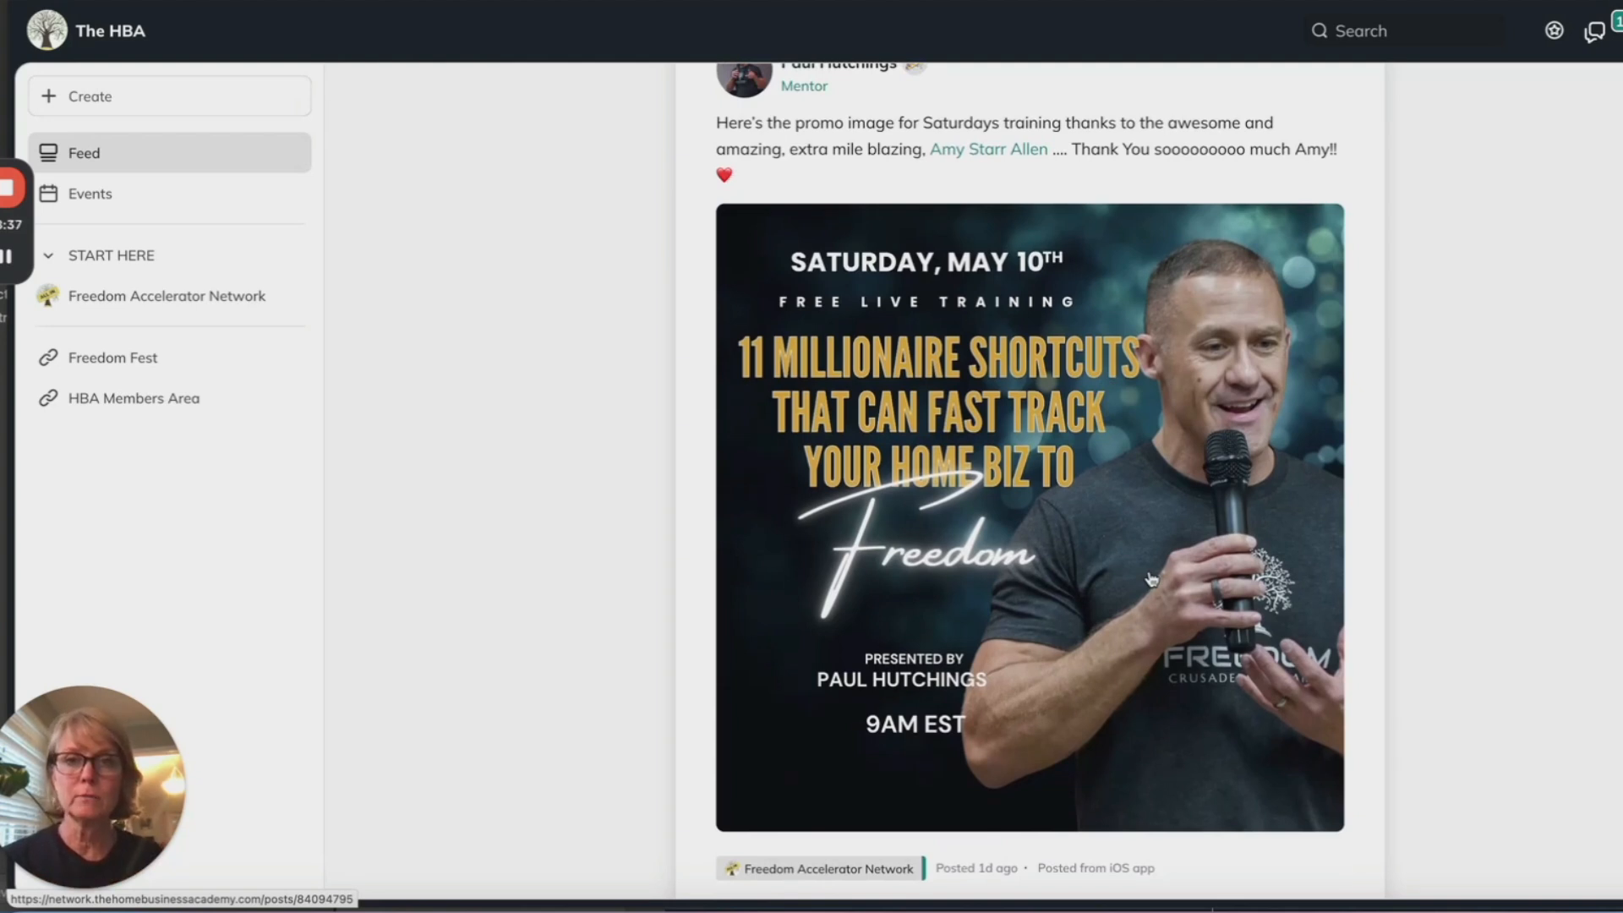
pyautogui.rightClick(1141, 456)
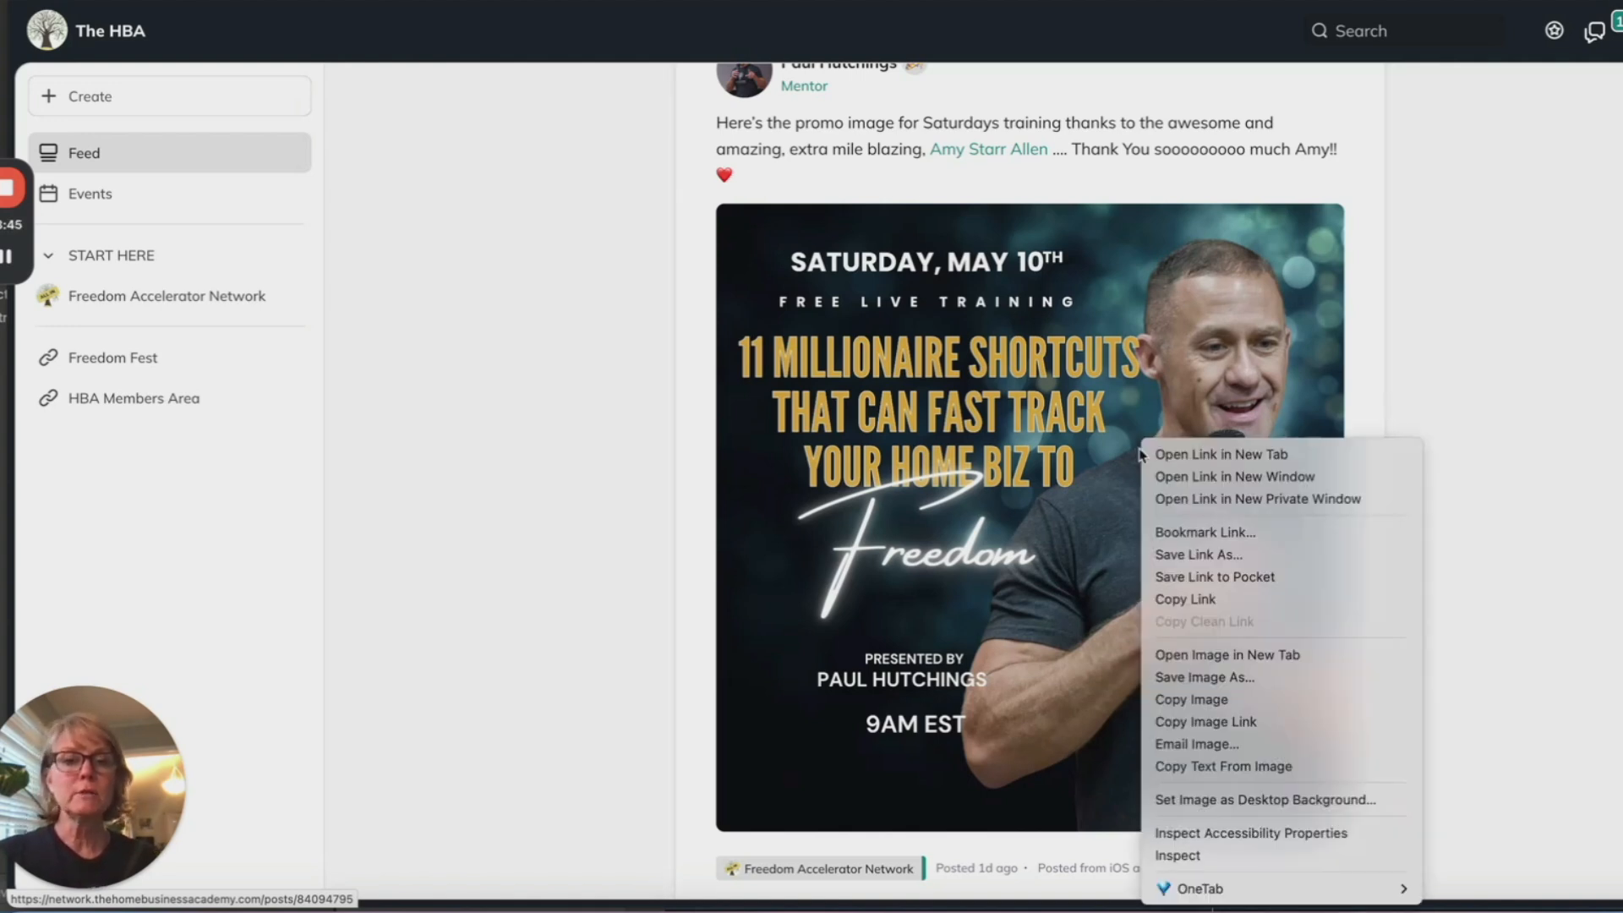
pyautogui.click(1207, 701)
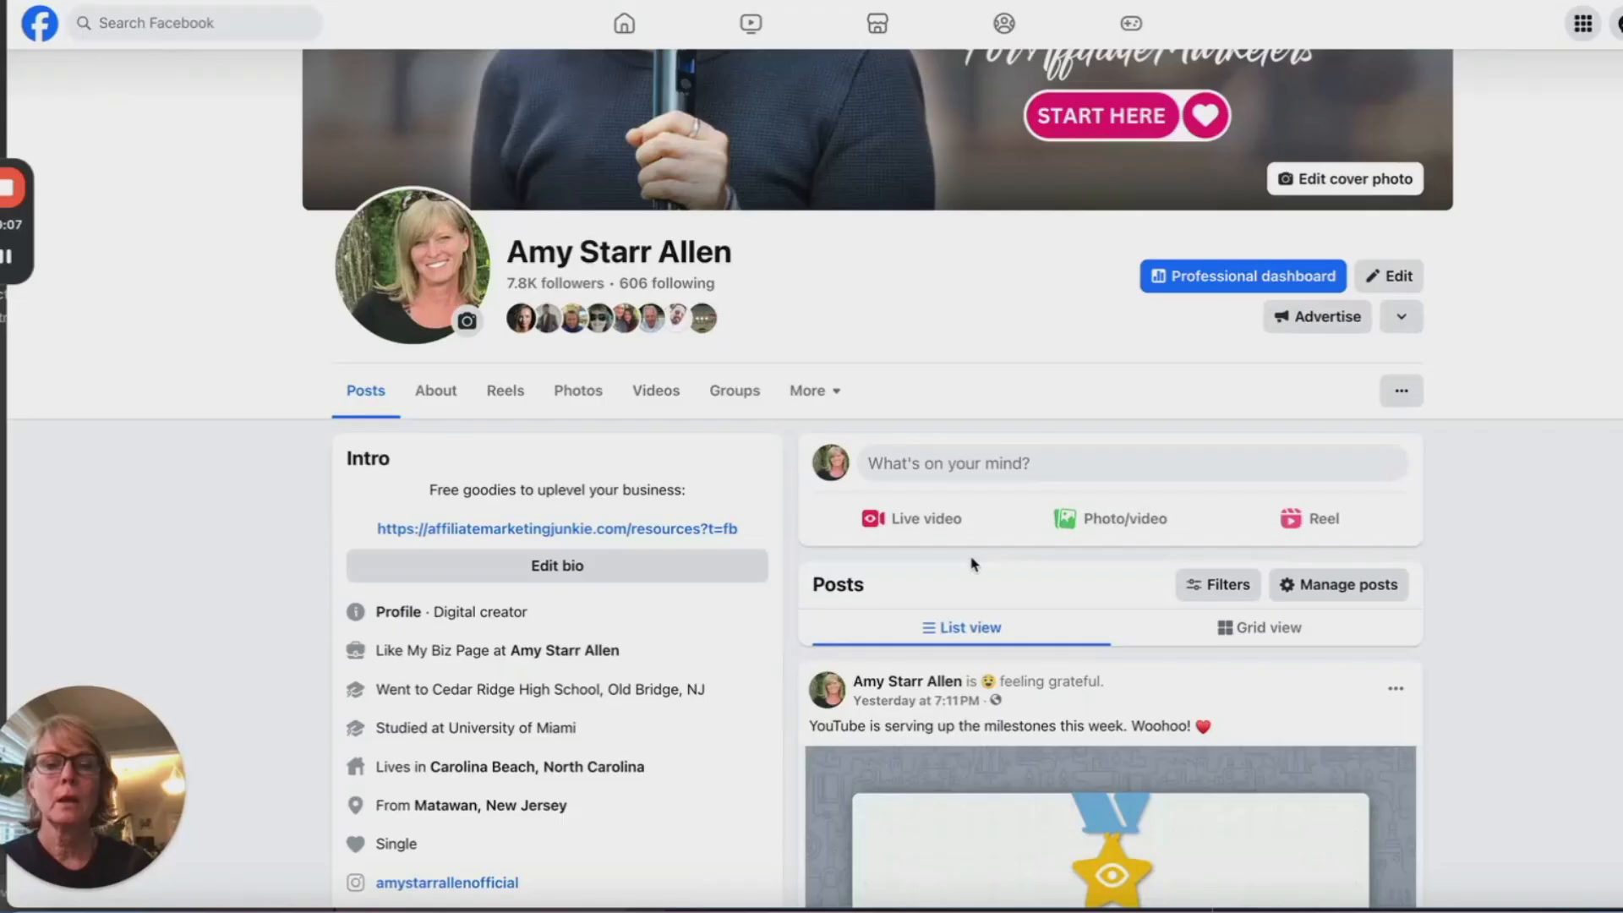
pyautogui.scroll(3, 972, 564)
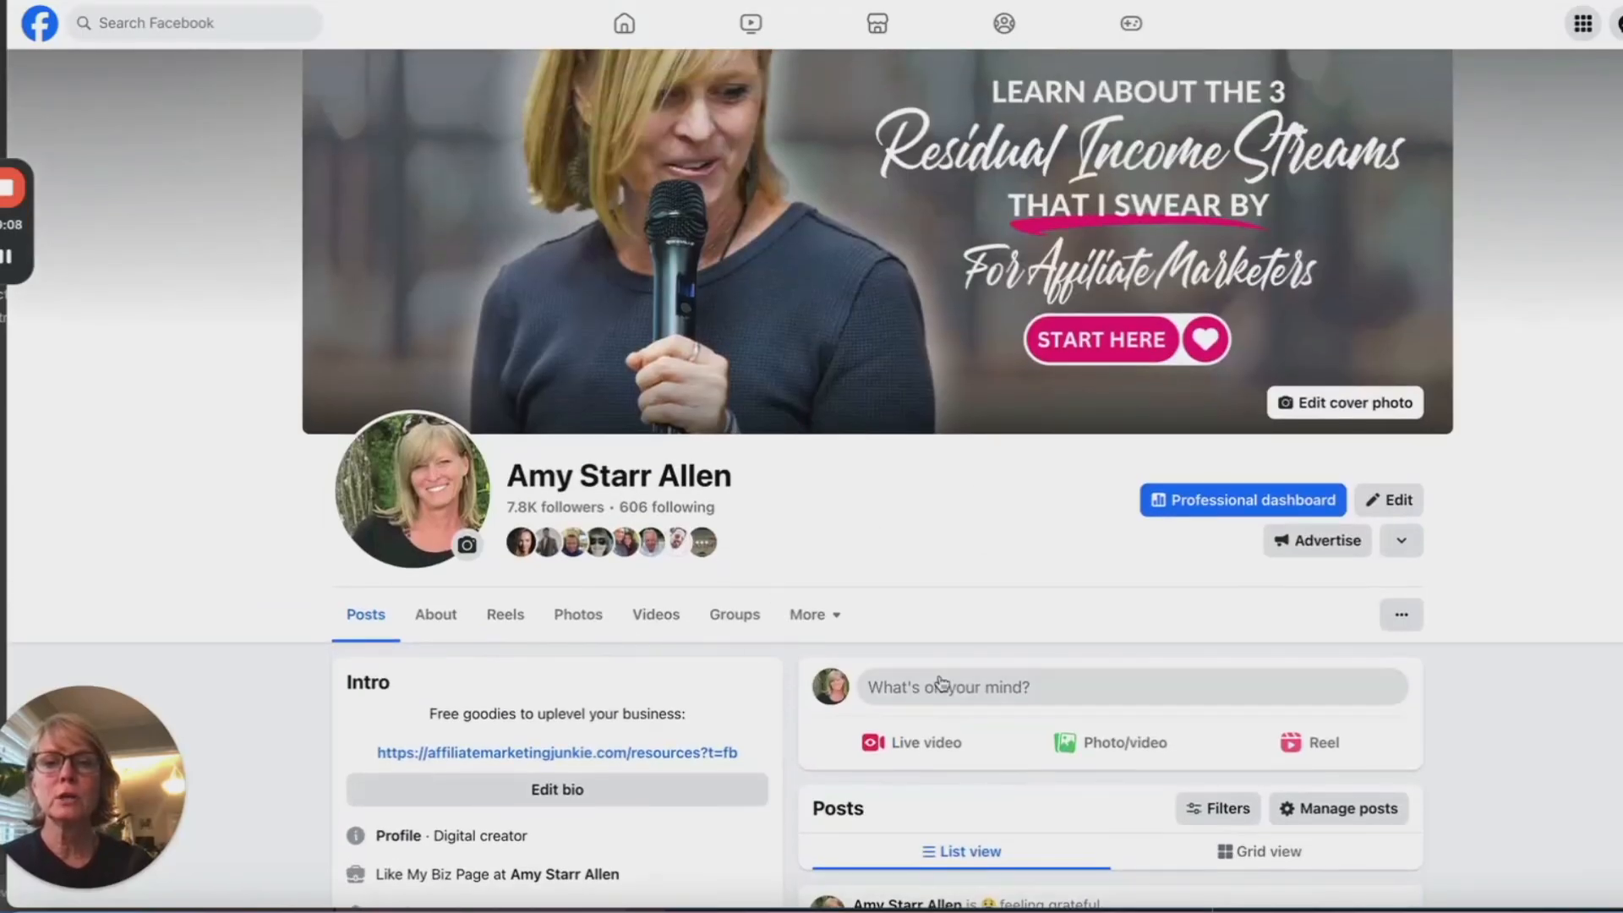
# Step: Paste the copied May 10th promo image into a new 'What's on your mind?' post
pyautogui.click(948, 683)
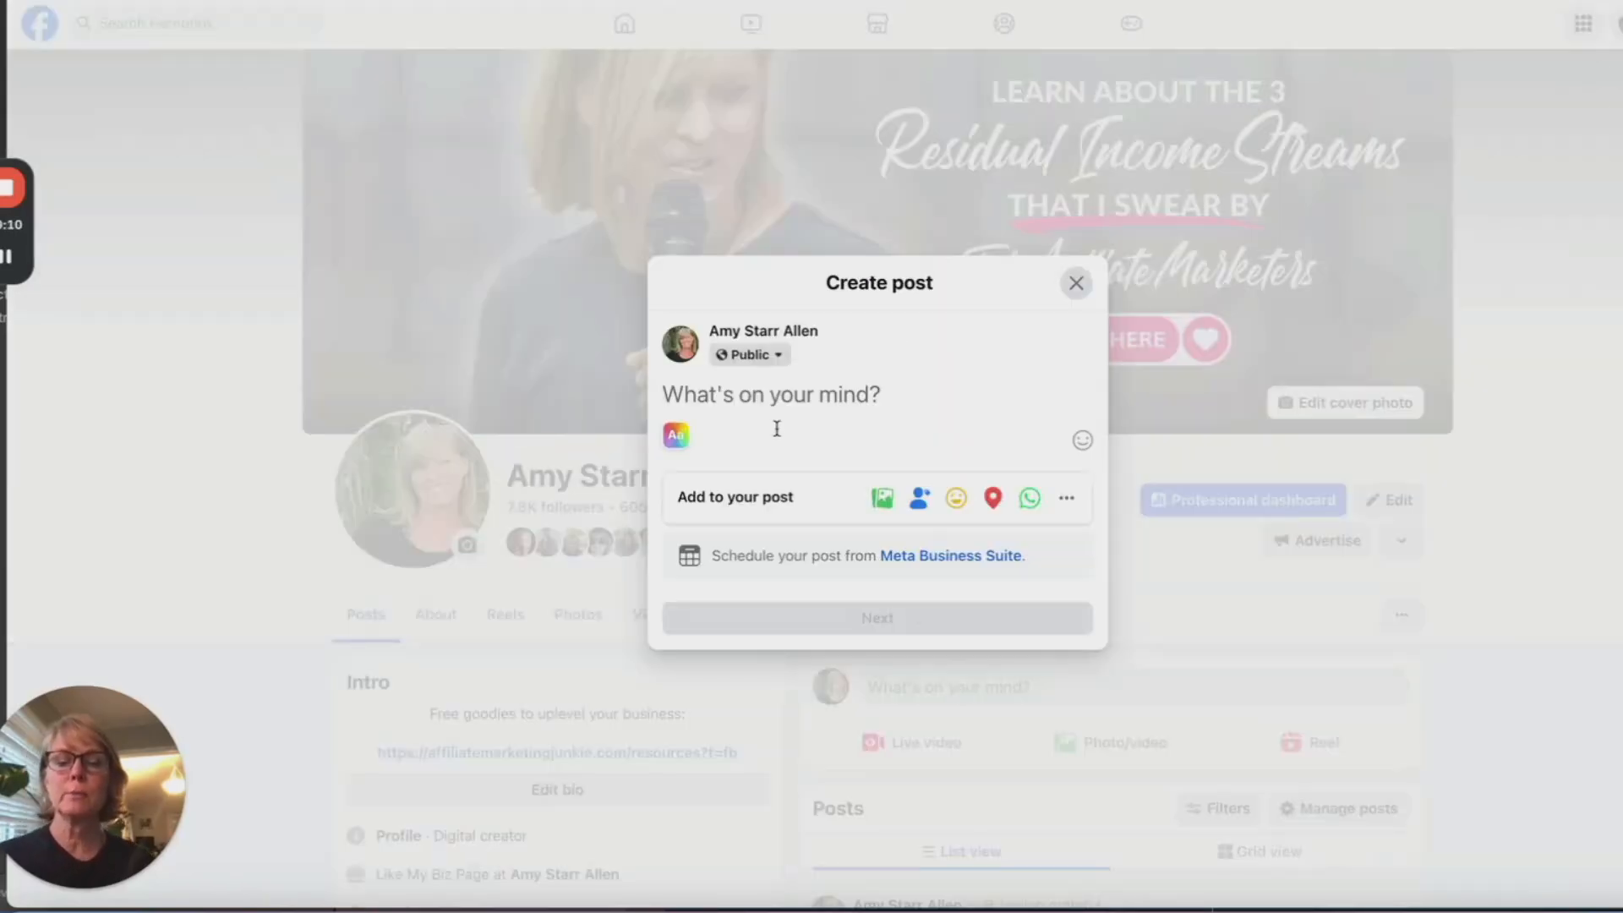
pyautogui.hotkey('ctrl', 'v')
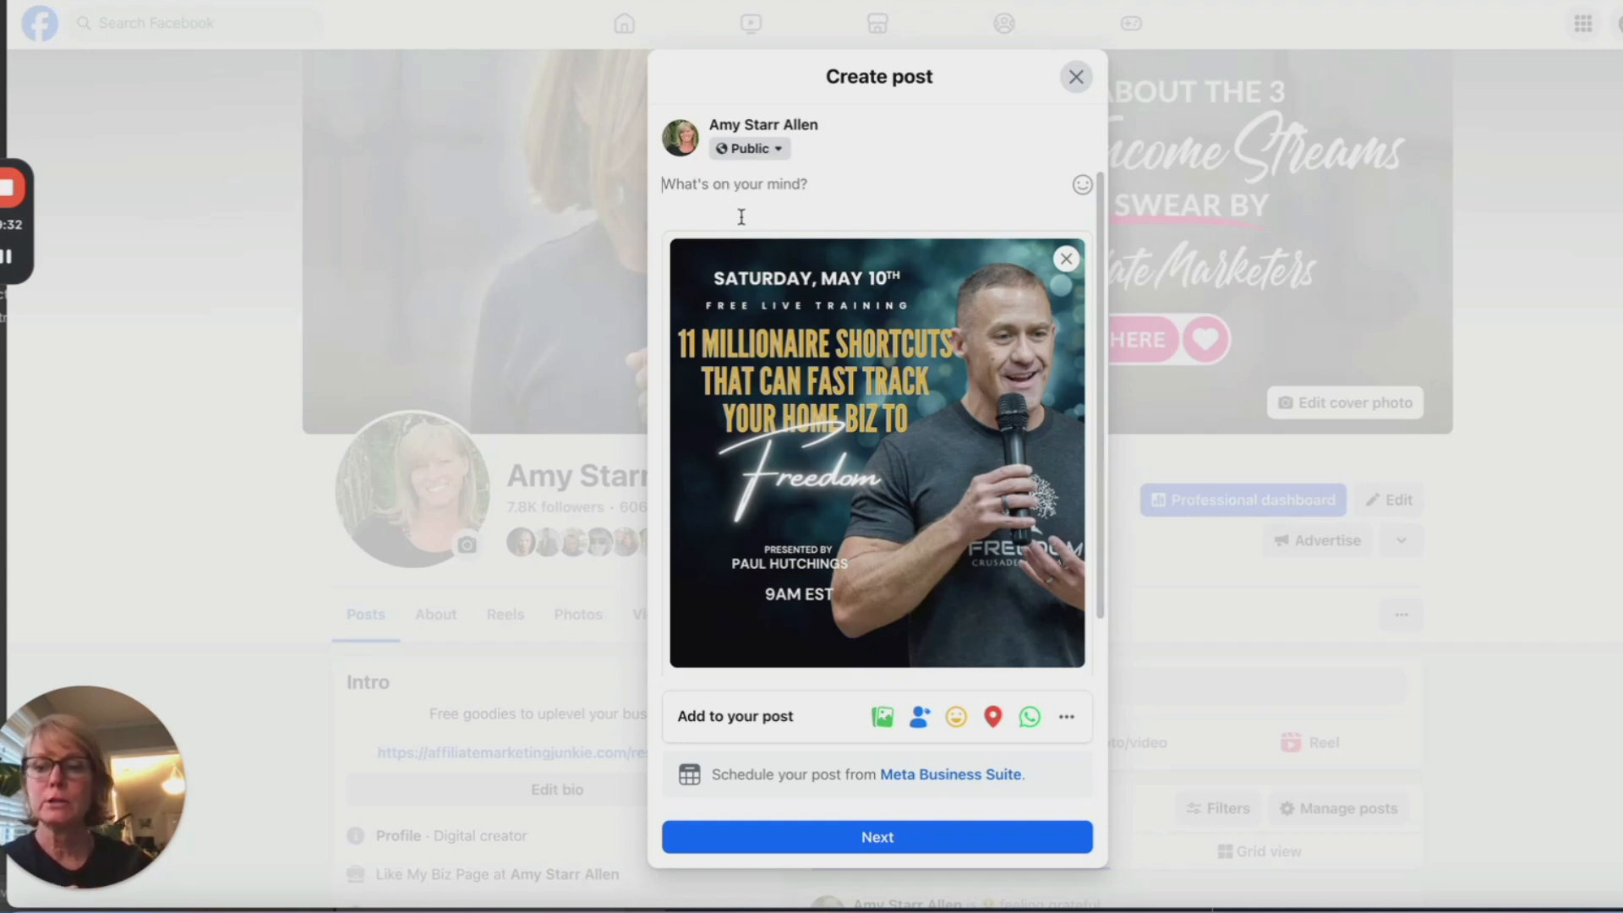
pyautogui.moveTo(934, 251)
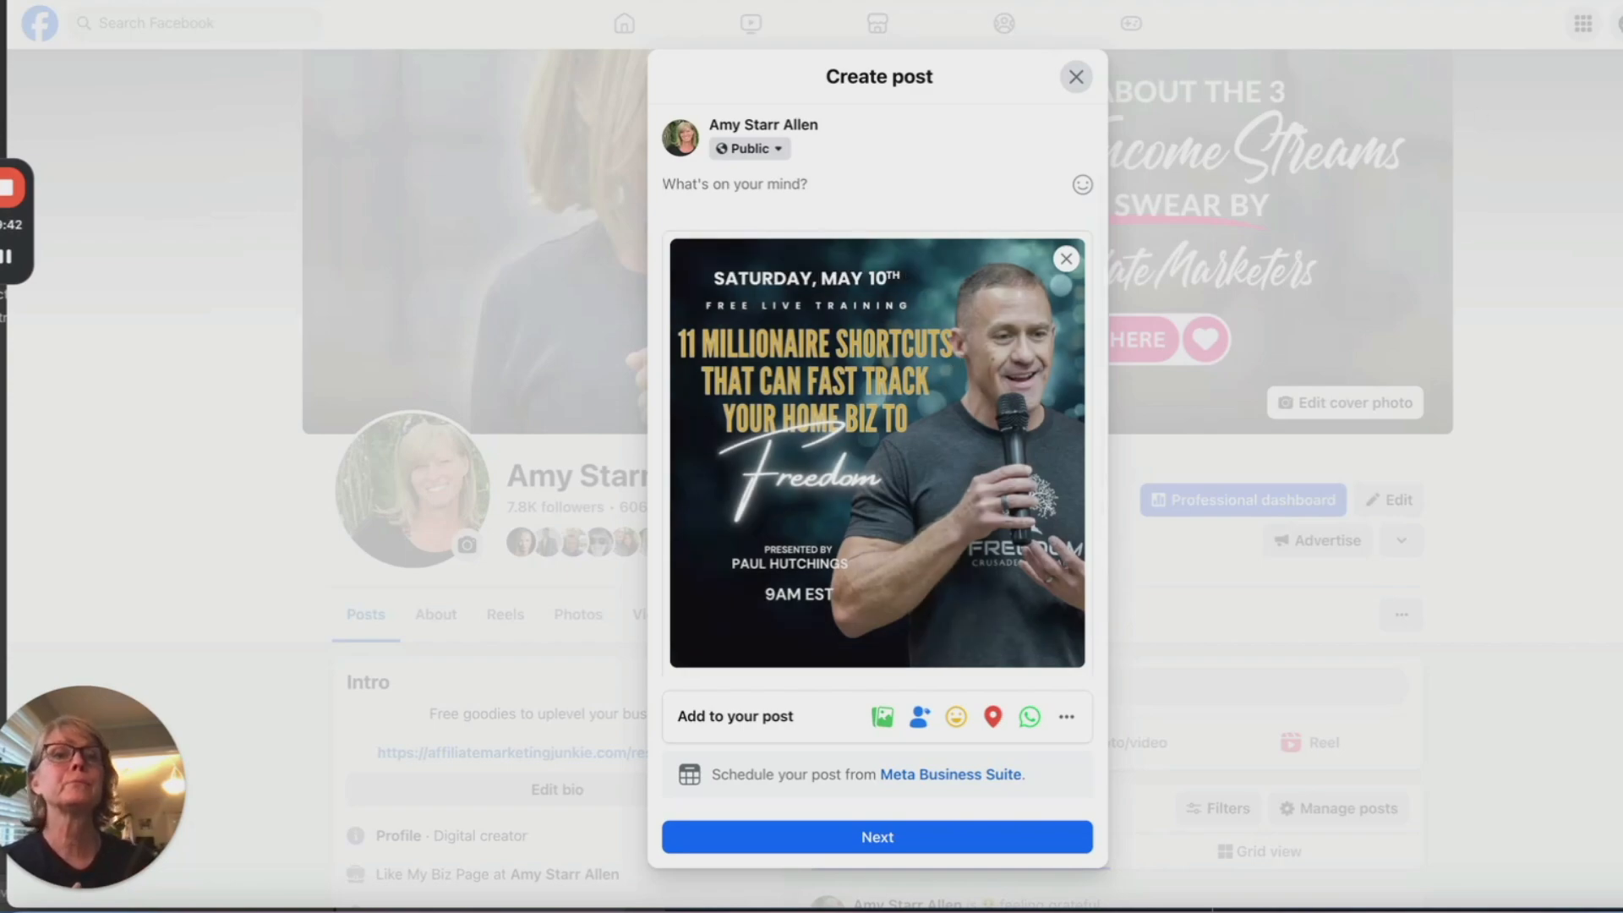
pyautogui.hotkey('ctrl', 'Tab')
# Step: Look over the Saturday May 10th registration page, then go back to the Facebook post draft
pyautogui.click(1392, 363)
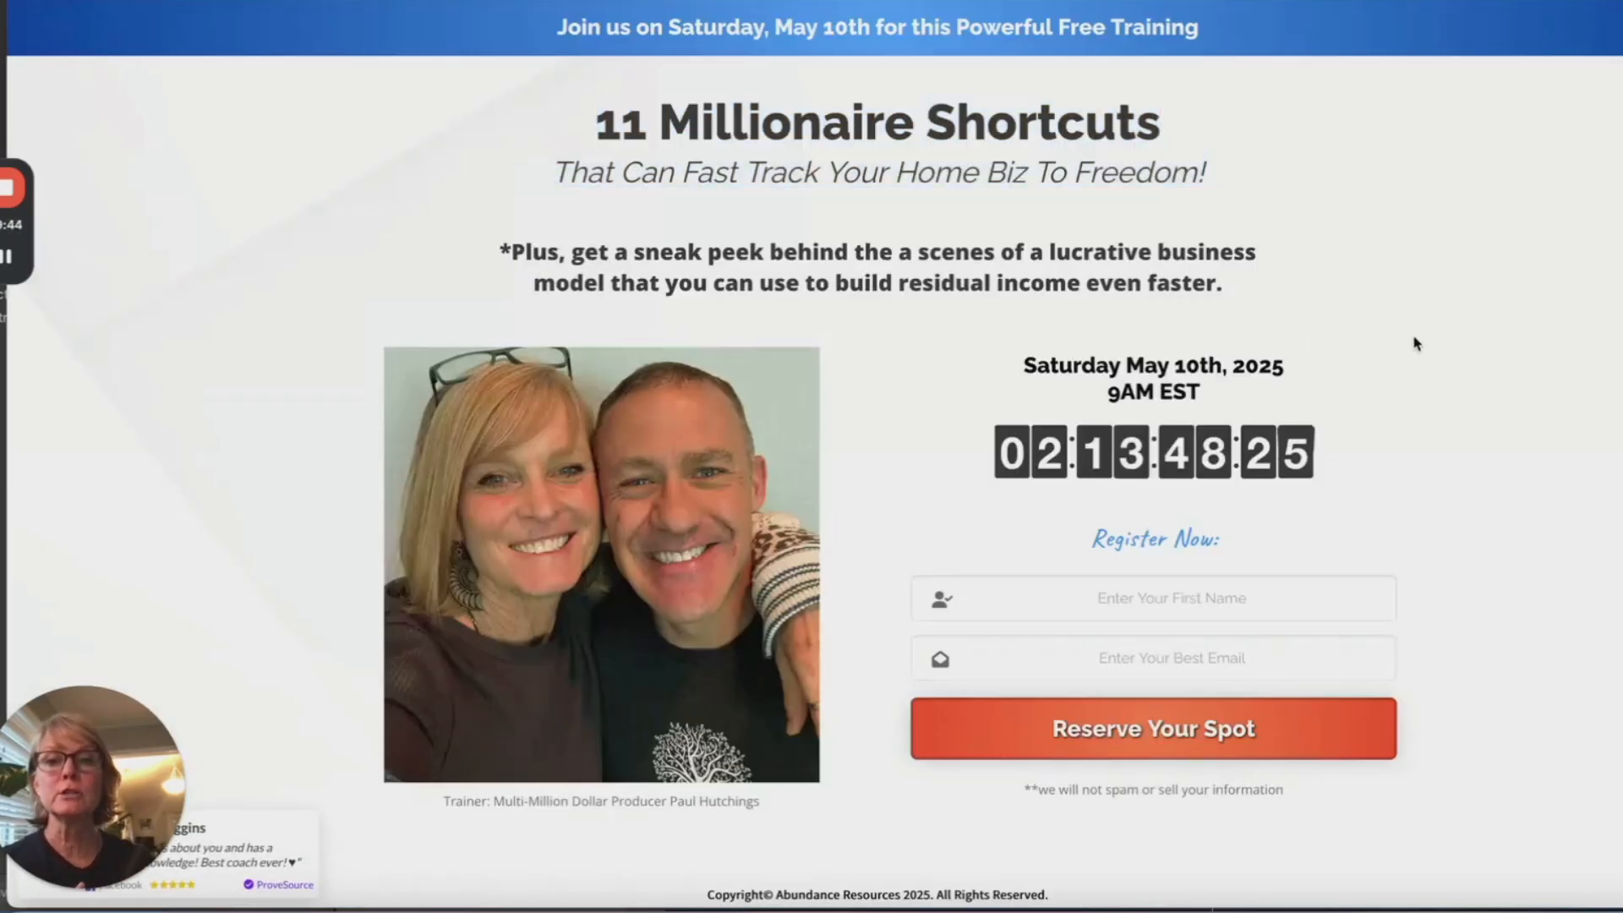
pyautogui.scroll(-1, 1386, 519)
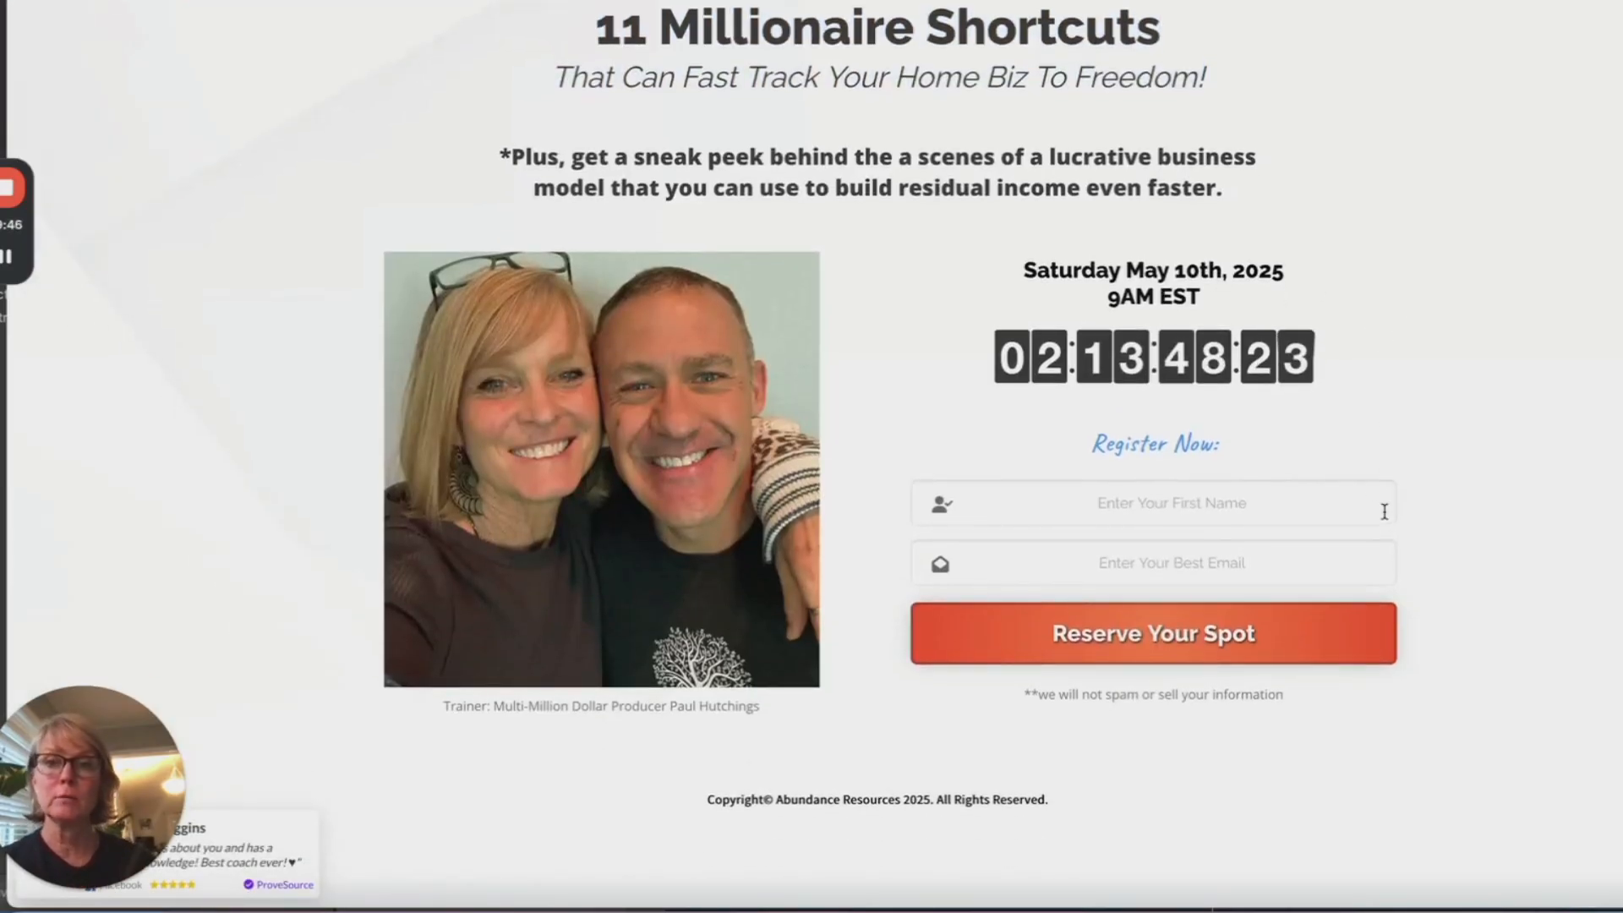
pyautogui.scroll(1, 1386, 515)
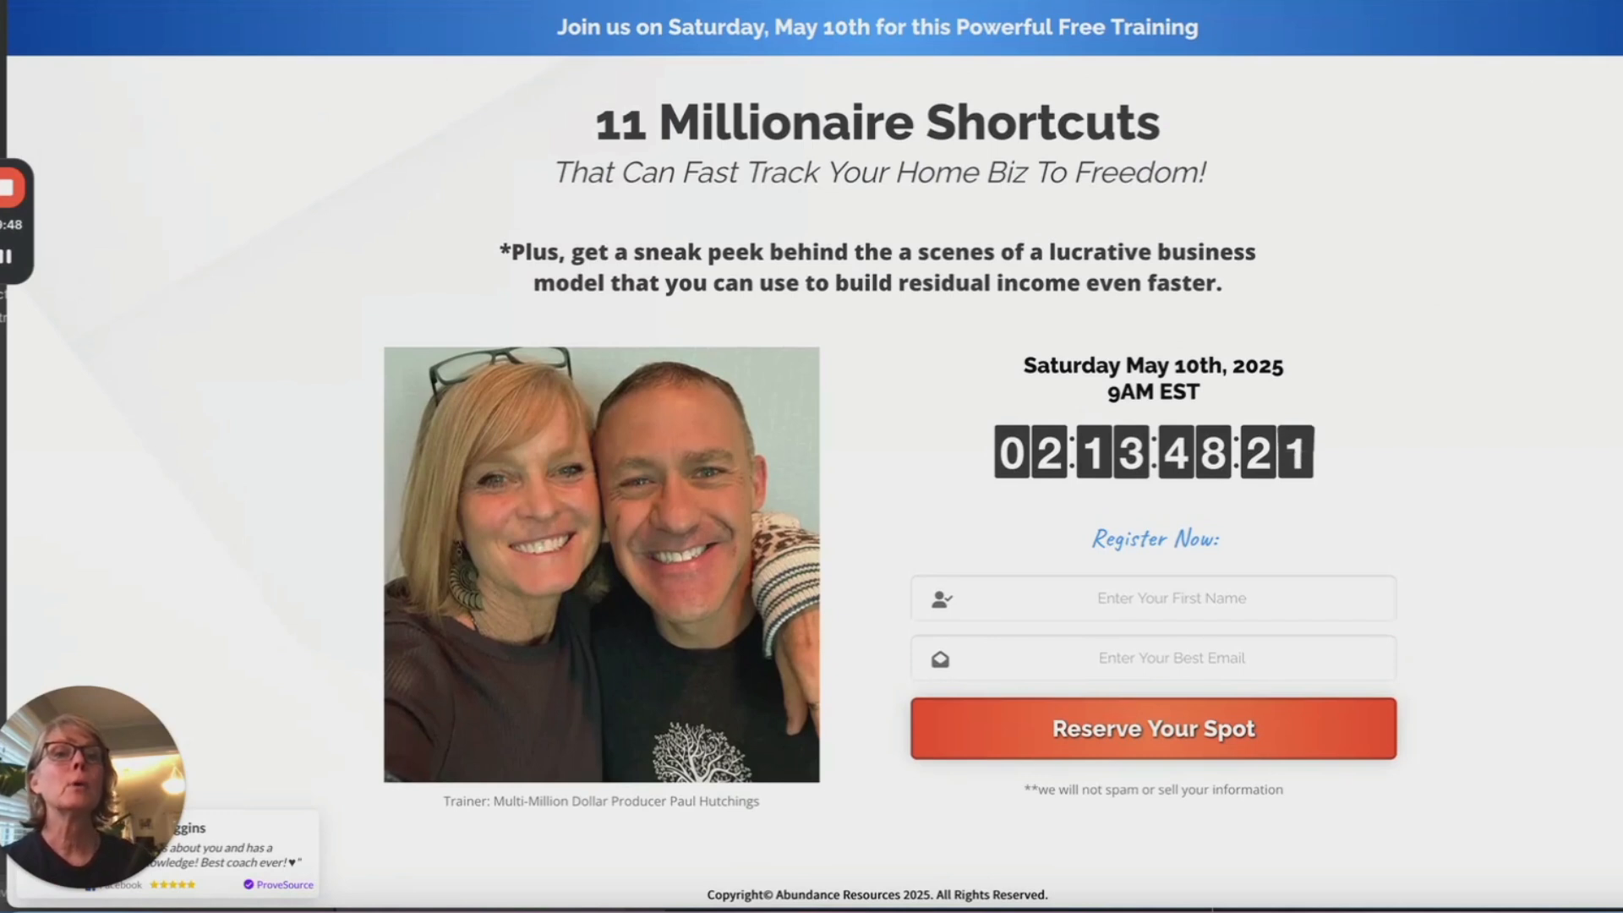
pyautogui.hotkey('ctrl', 'Tab')
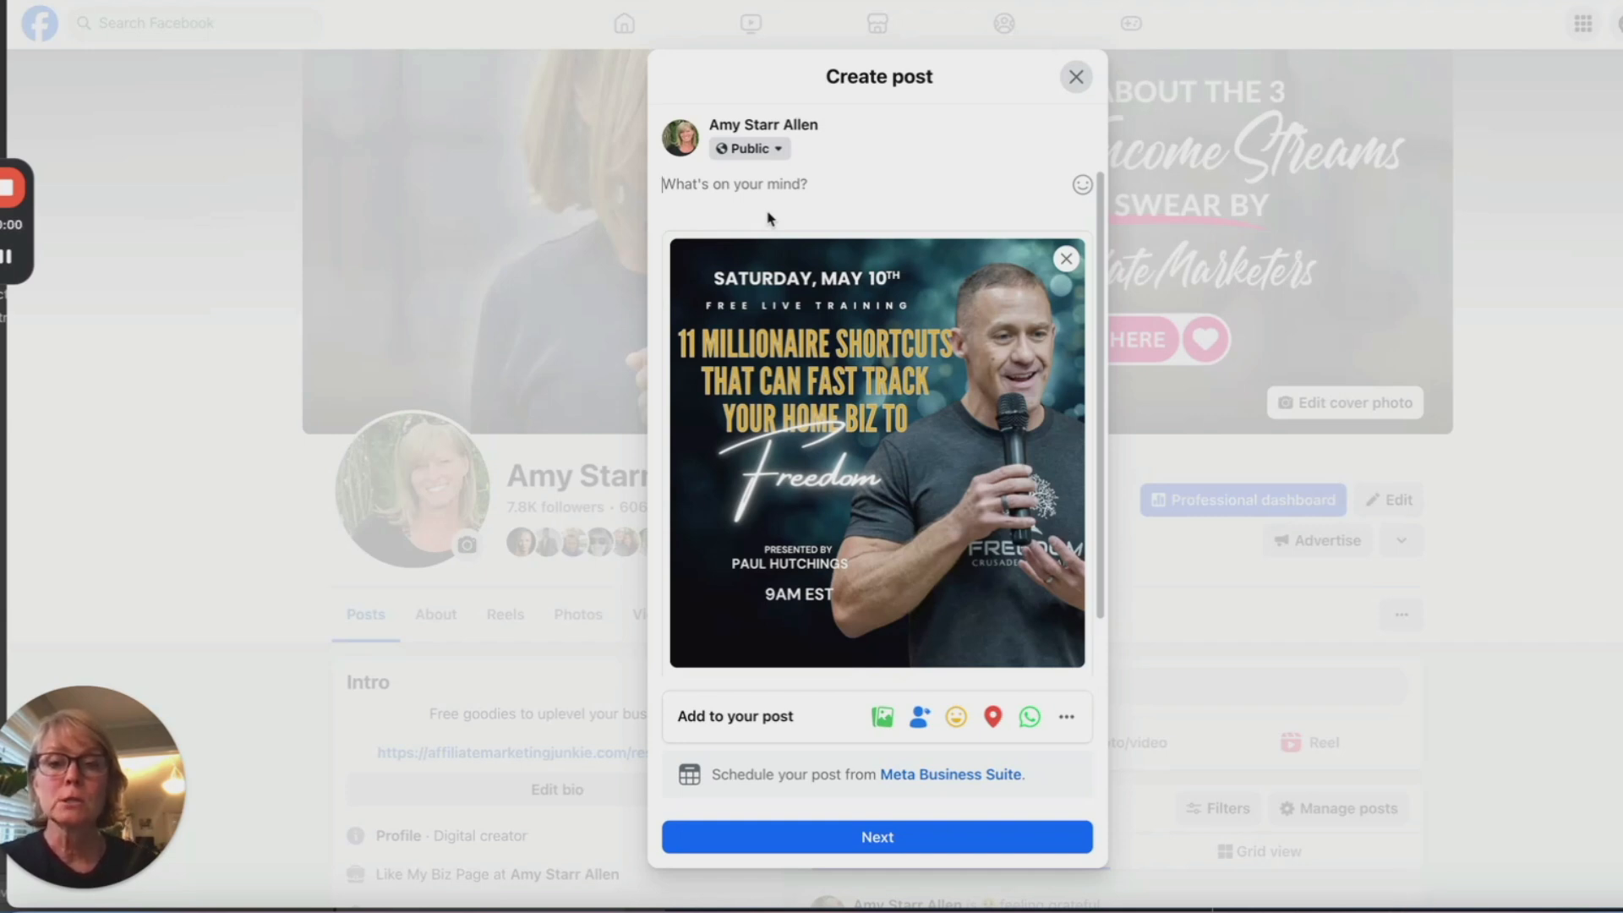
# Step: Place the cursor in the Create post text box holding the May 10th promo image
pyautogui.click(719, 180)
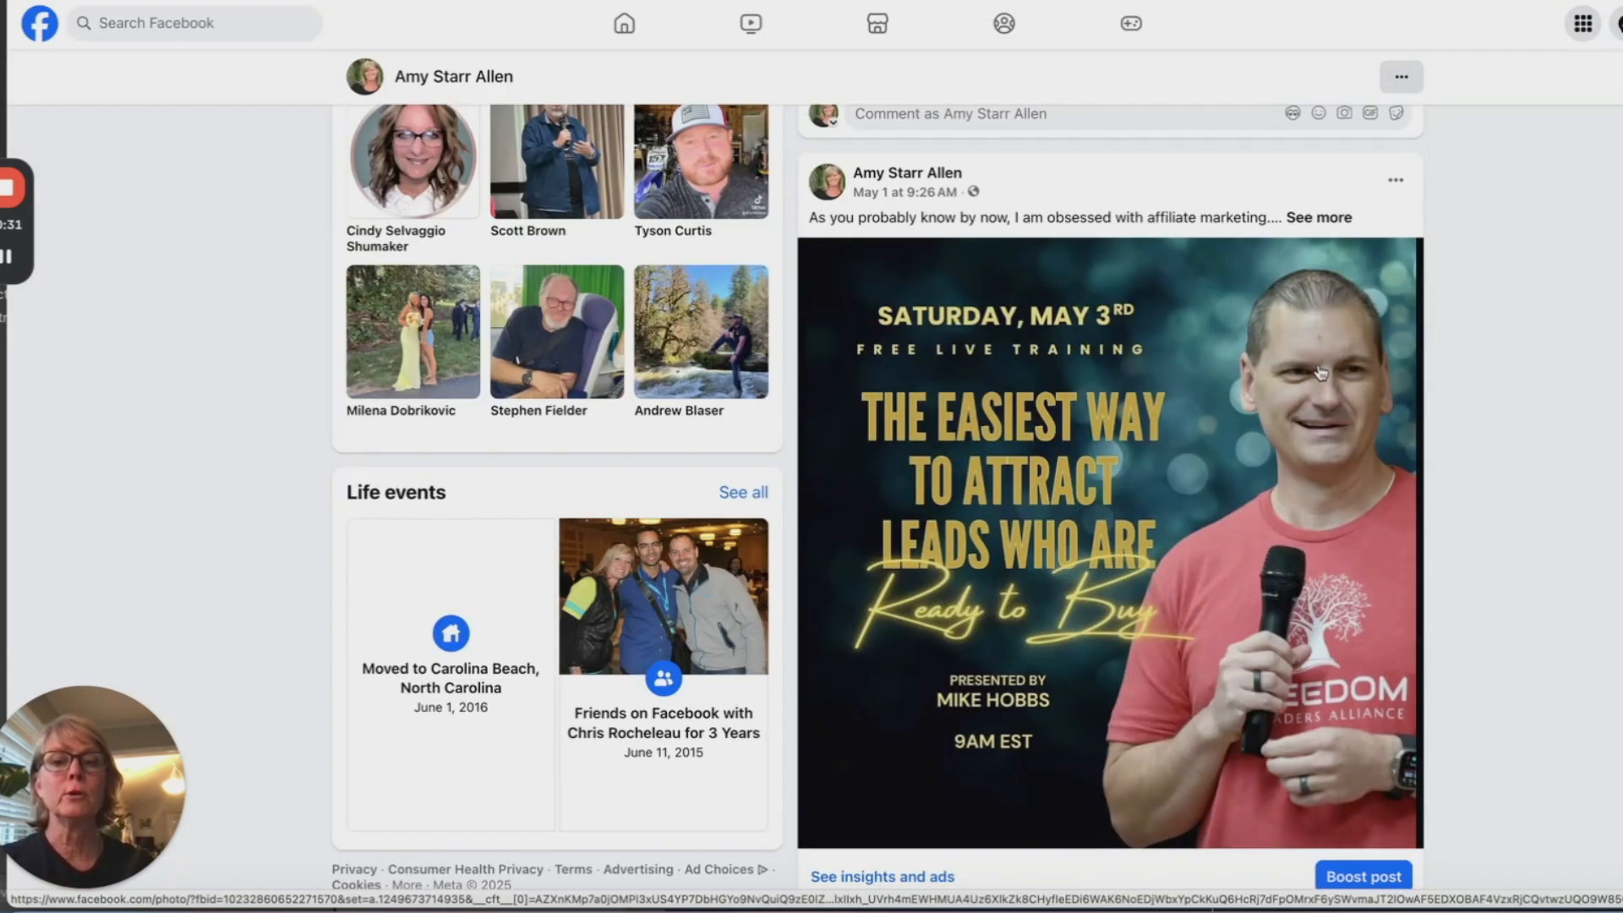
# Step: Read through the full text of the earlier May 3rd training post
pyautogui.scroll(-4, 1303, 460)
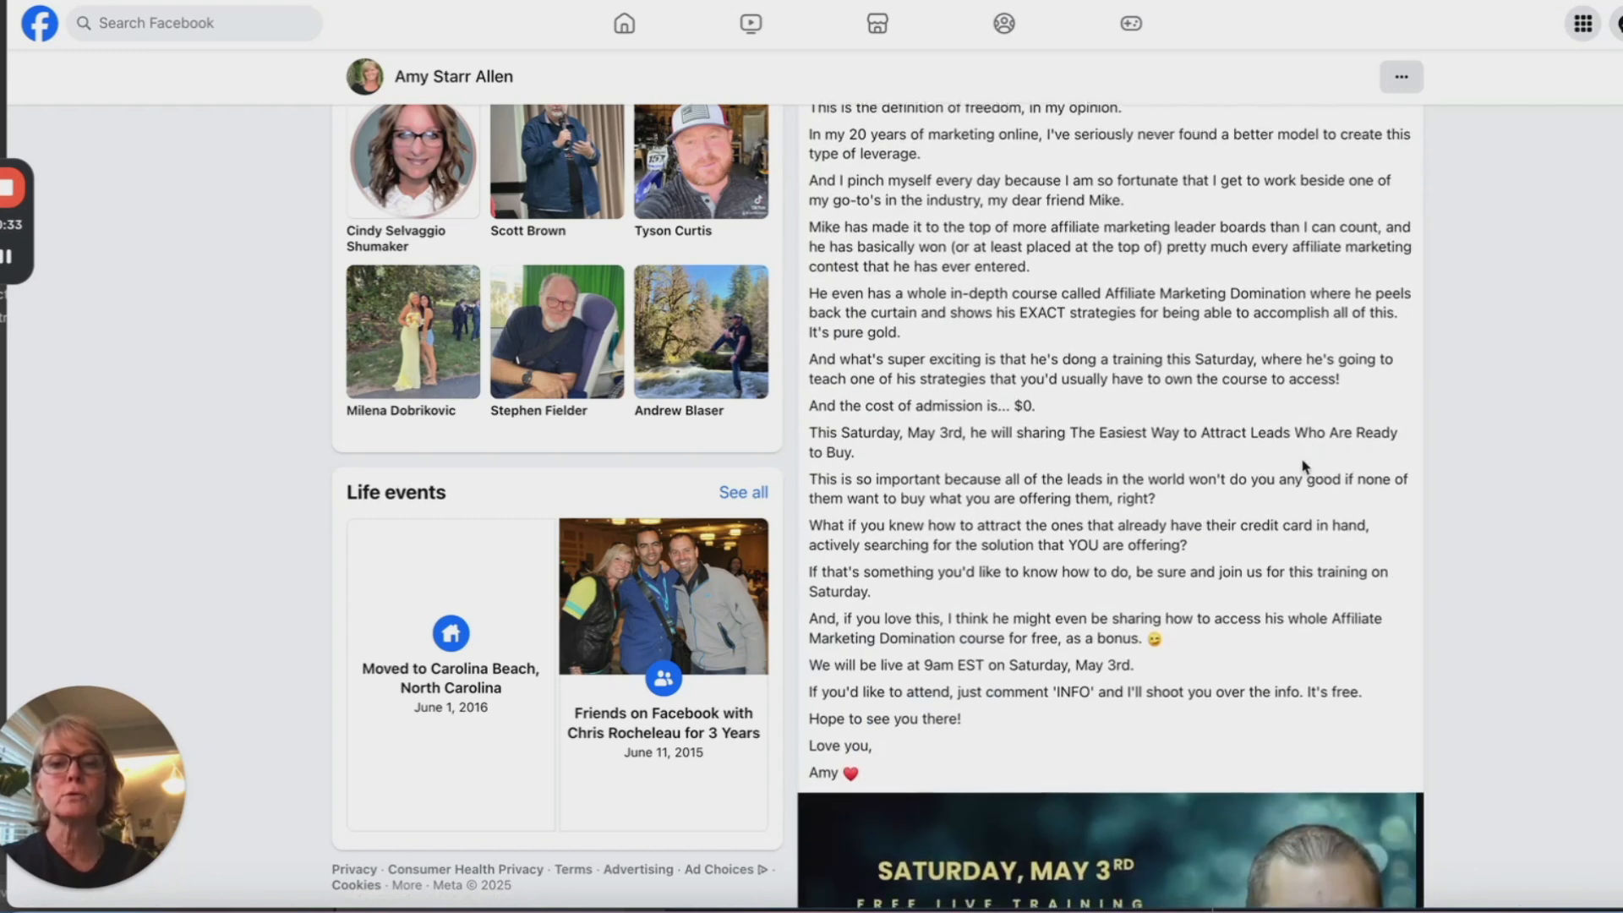
pyautogui.scroll(3, 930, 338)
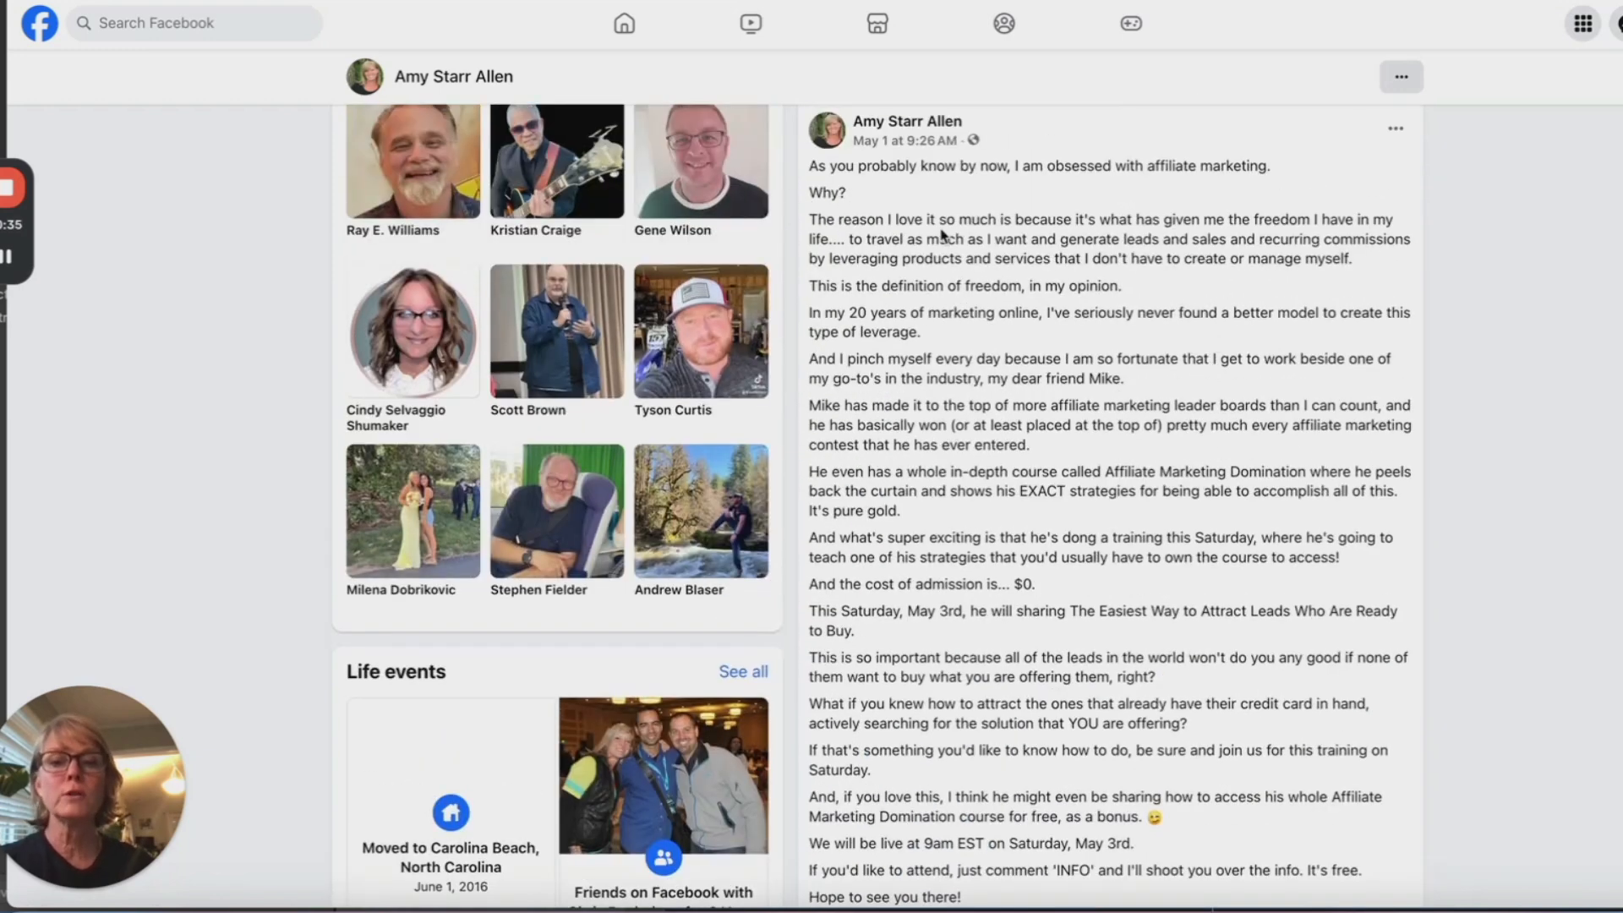
pyautogui.scroll(-3, 1196, 589)
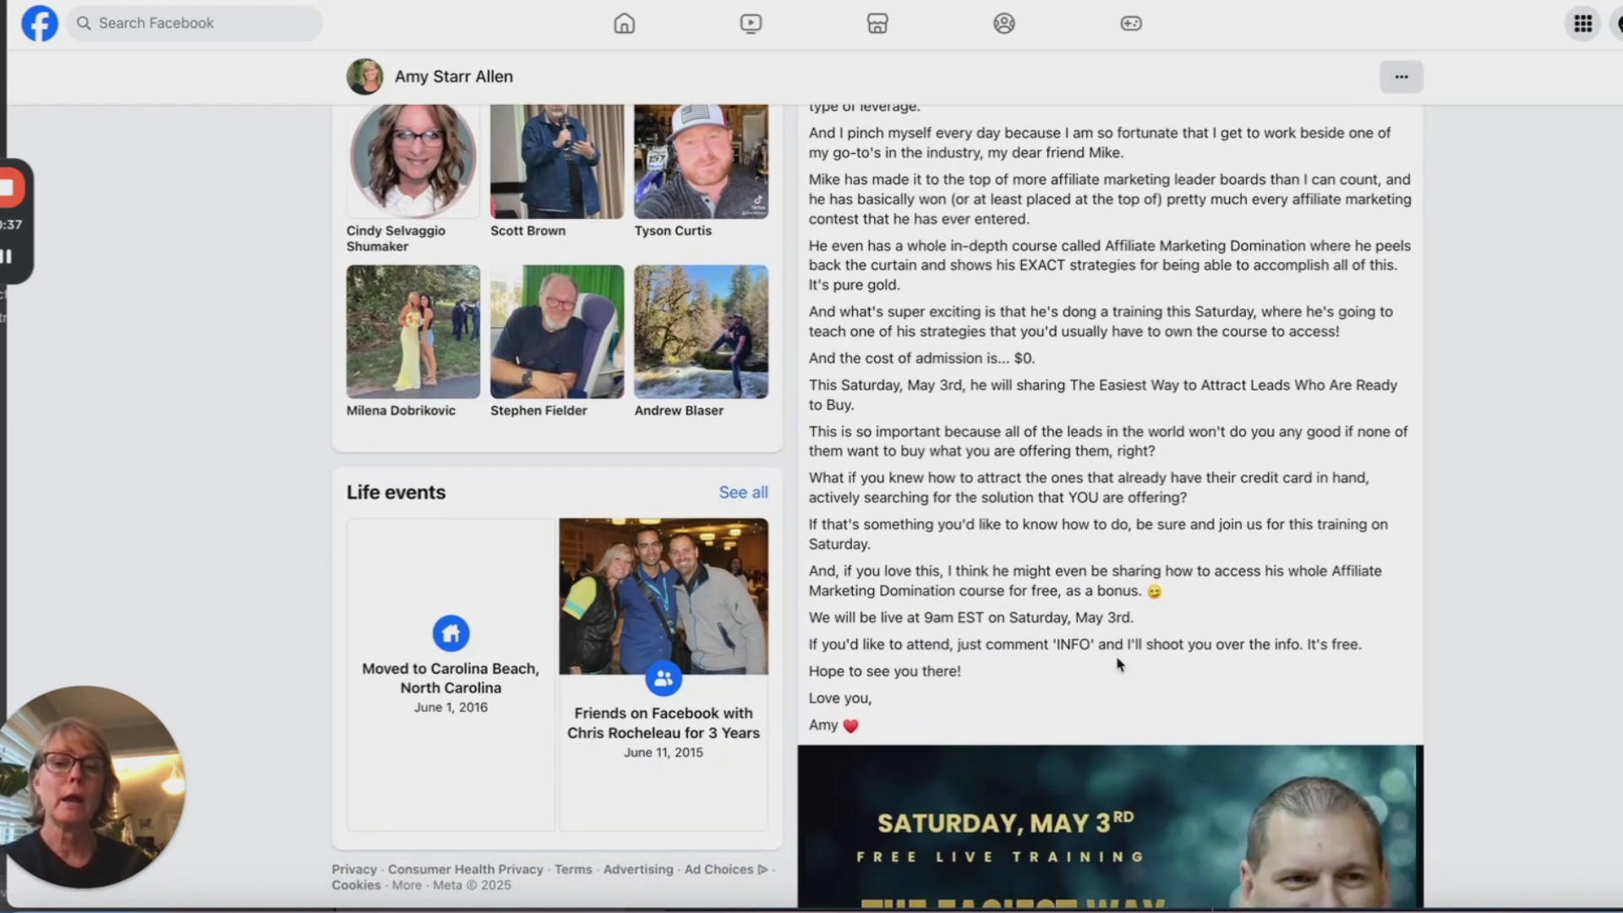
pyautogui.scroll(-1, 1153, 892)
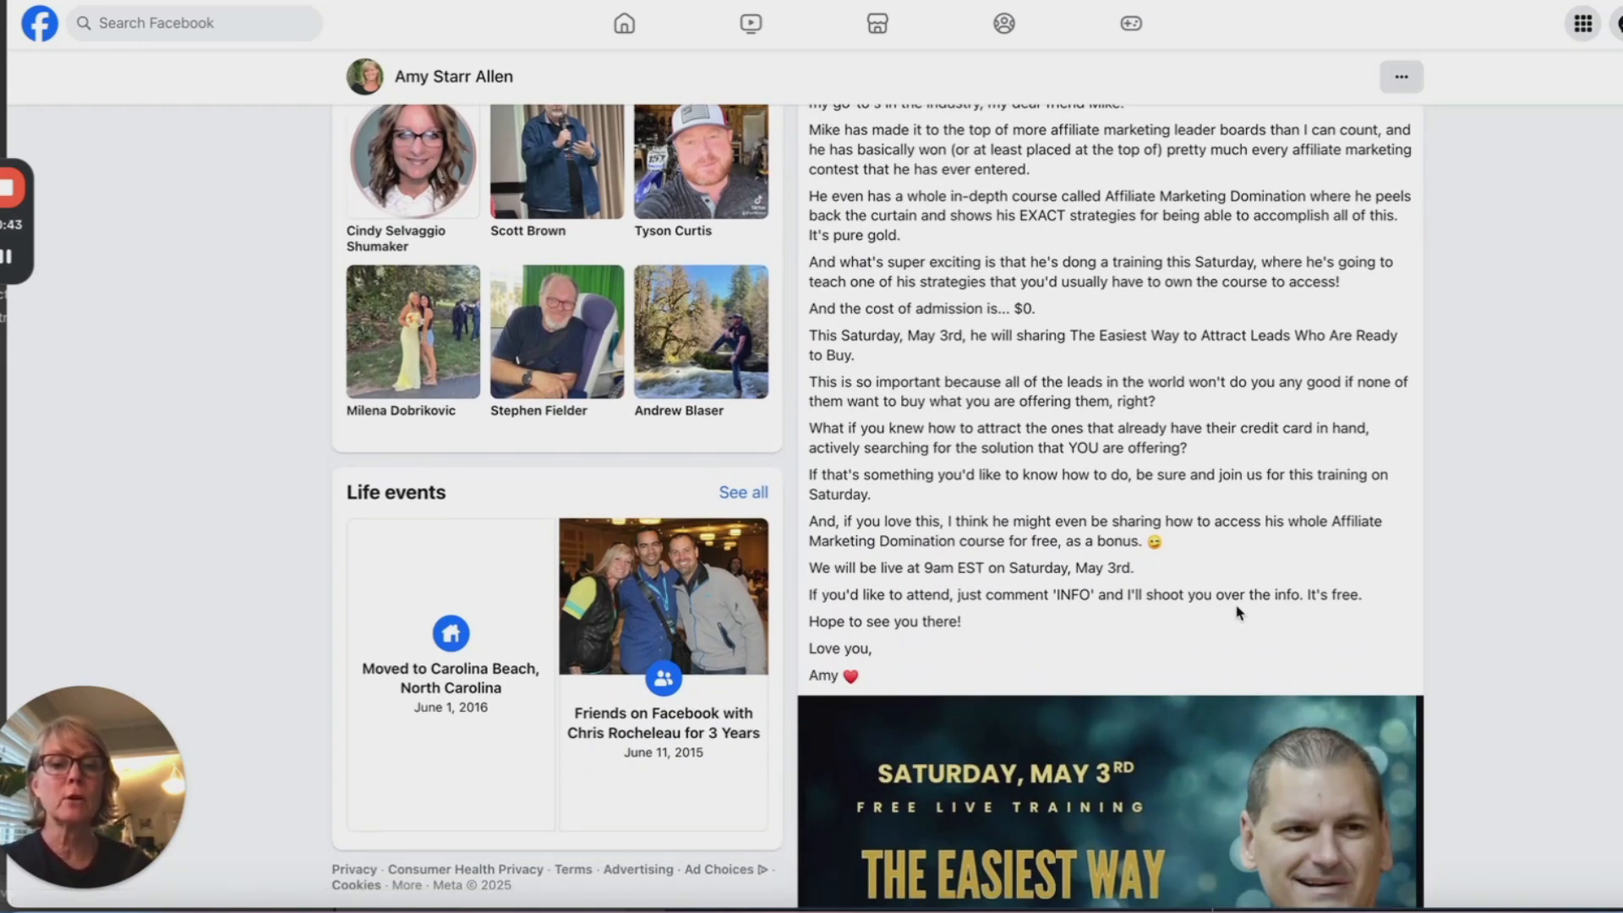
pyautogui.scroll(-6, 1263, 614)
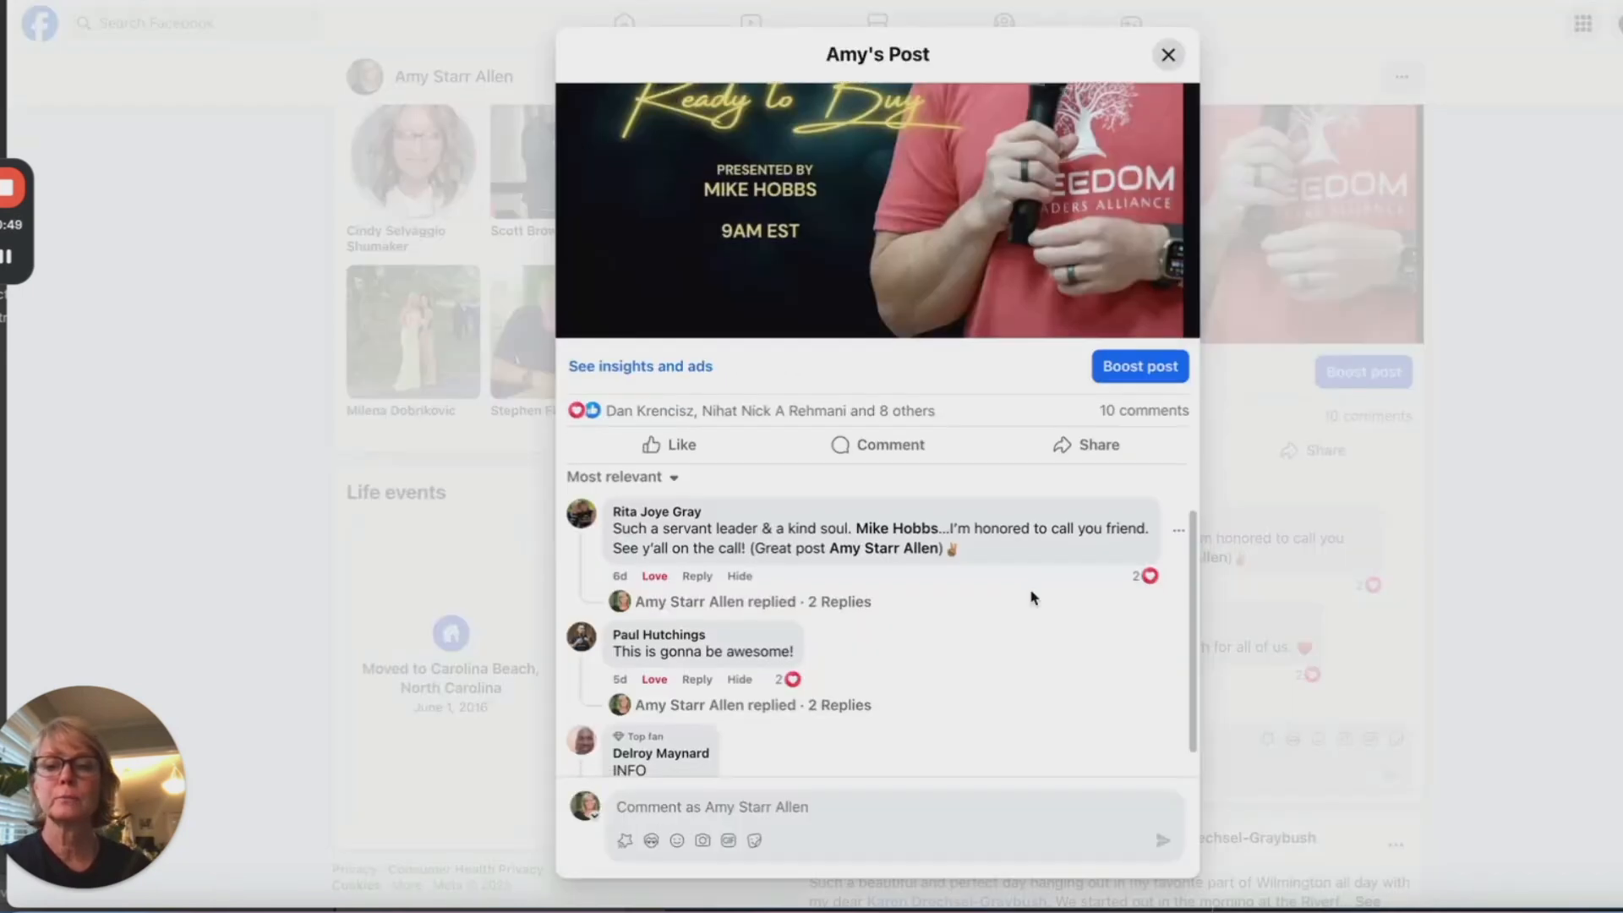
pyautogui.scroll(-1, 1033, 598)
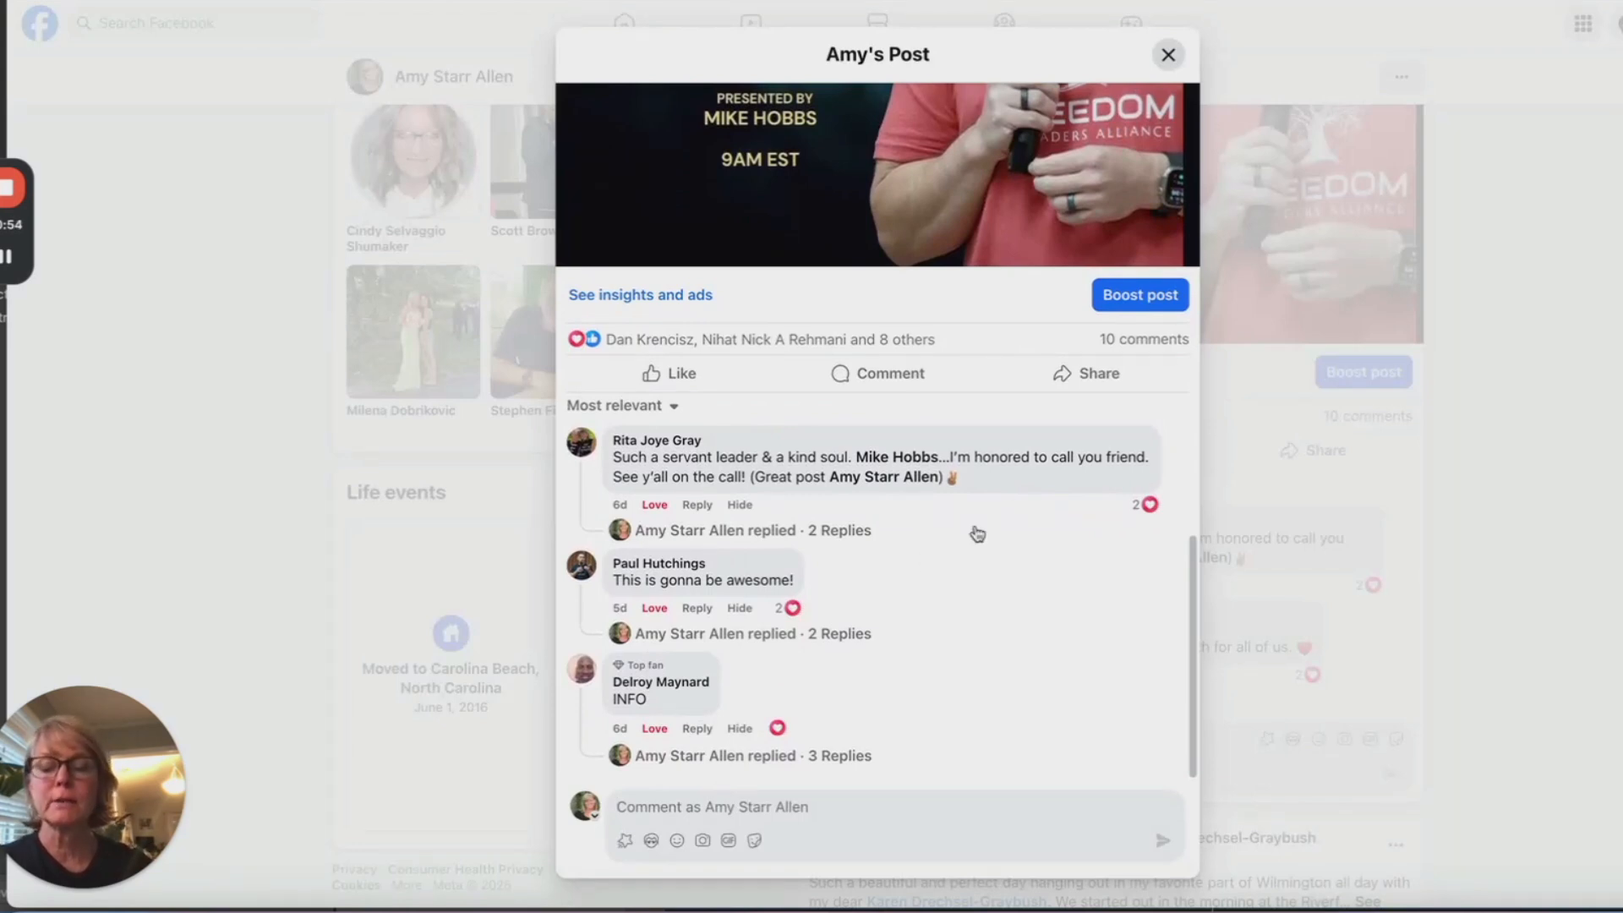
pyautogui.scroll(1, 1004, 564)
pyautogui.scroll(-1, 1004, 565)
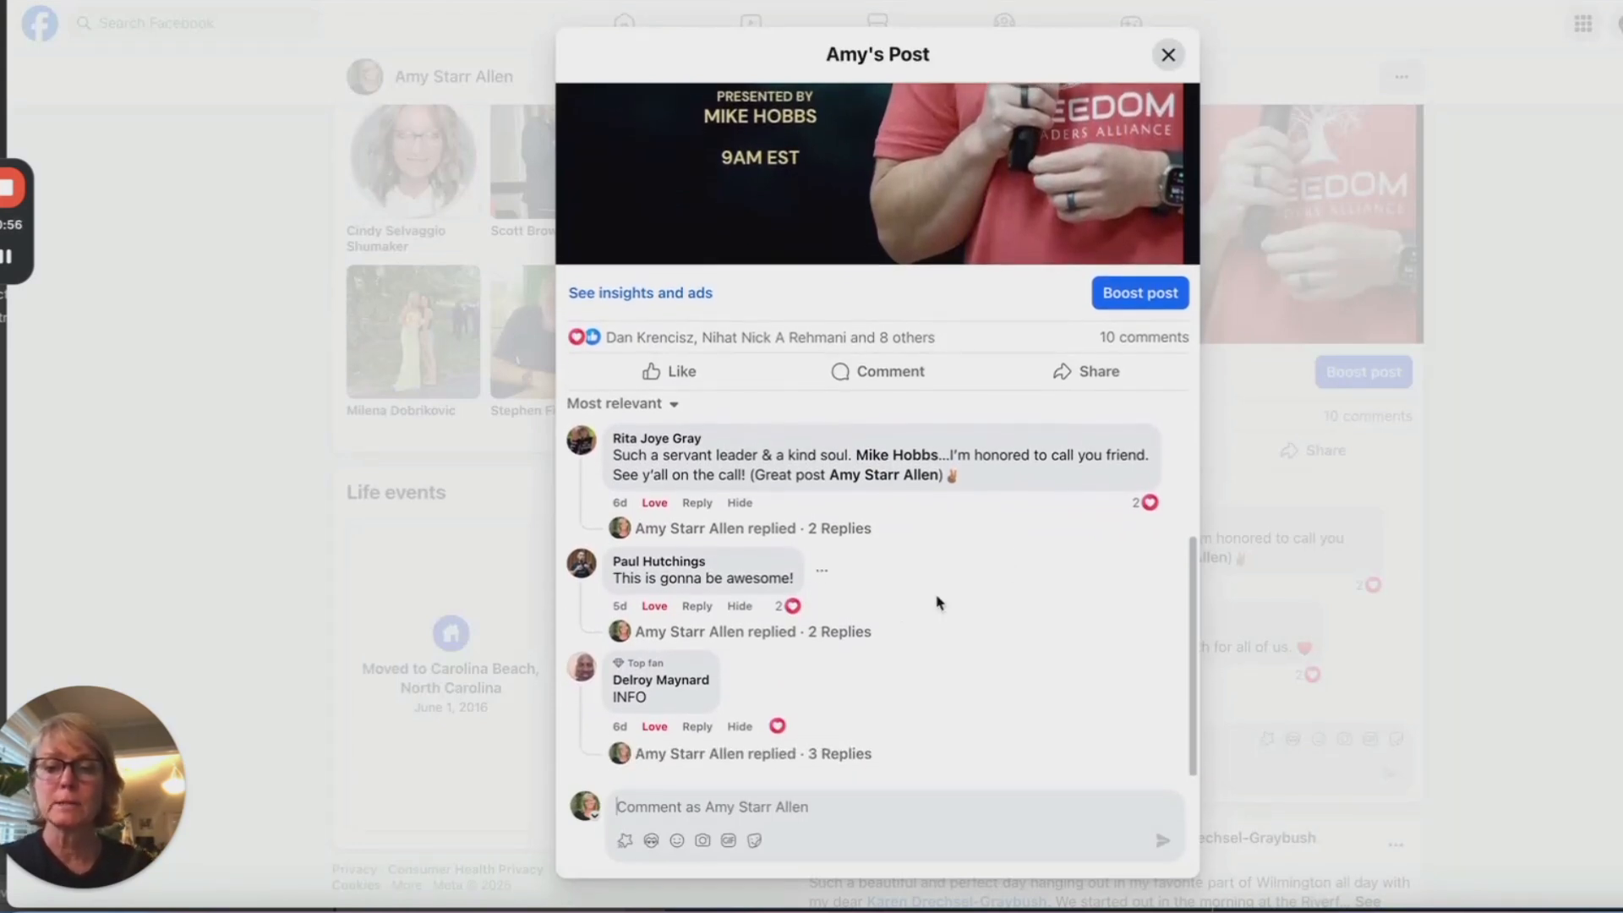
pyautogui.scroll(-2, 887, 724)
pyautogui.scroll(-1, 885, 725)
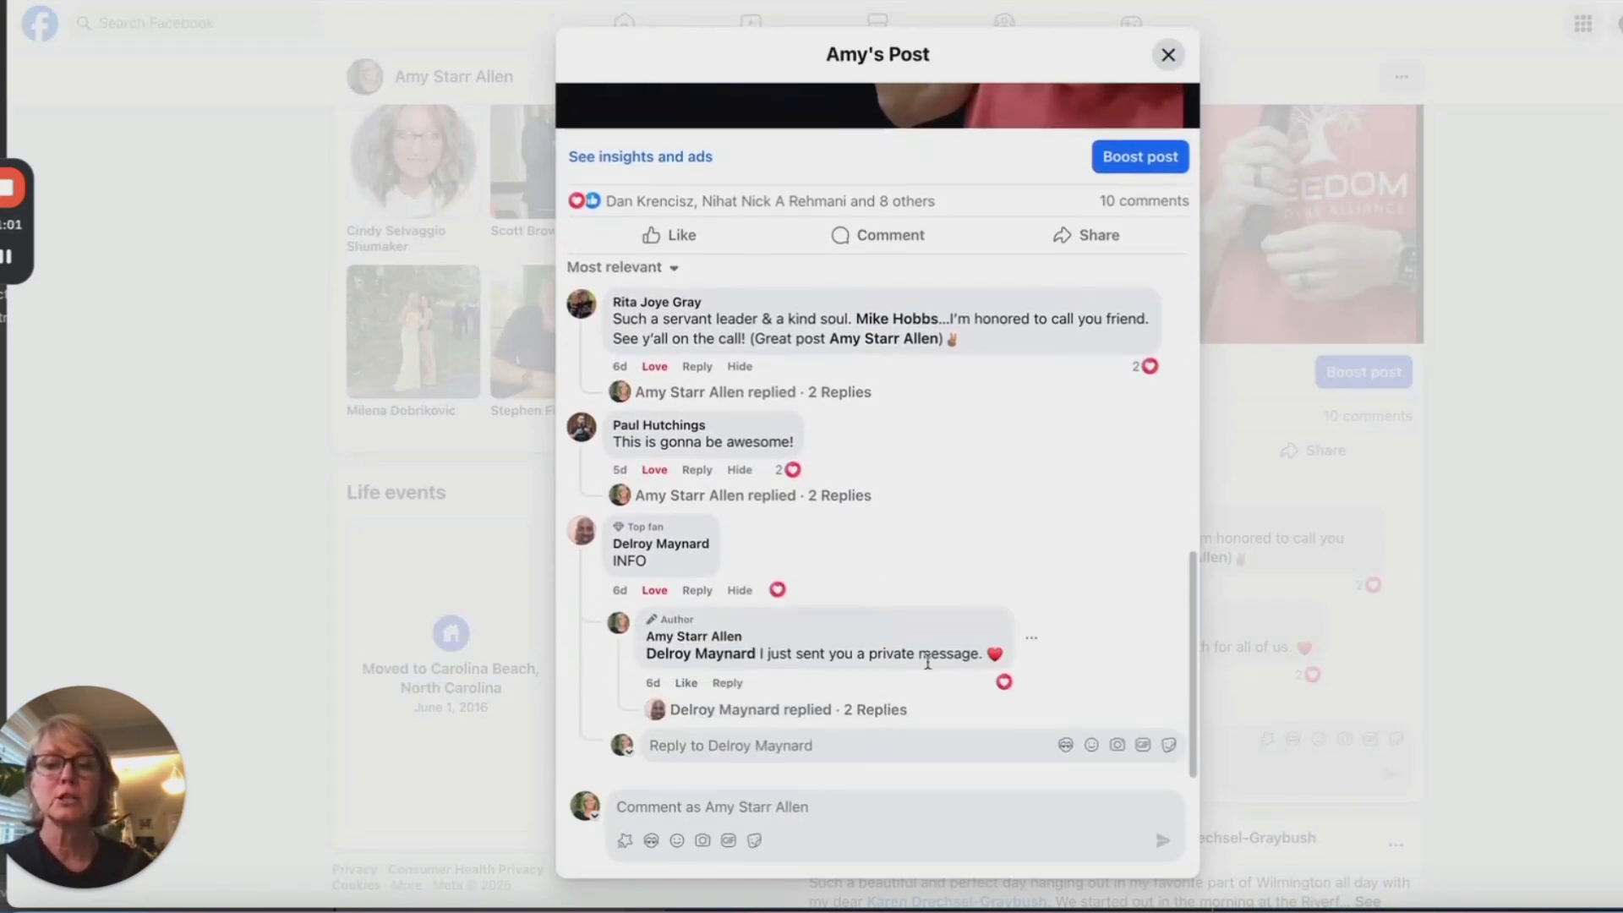
pyautogui.scroll(1, 940, 666)
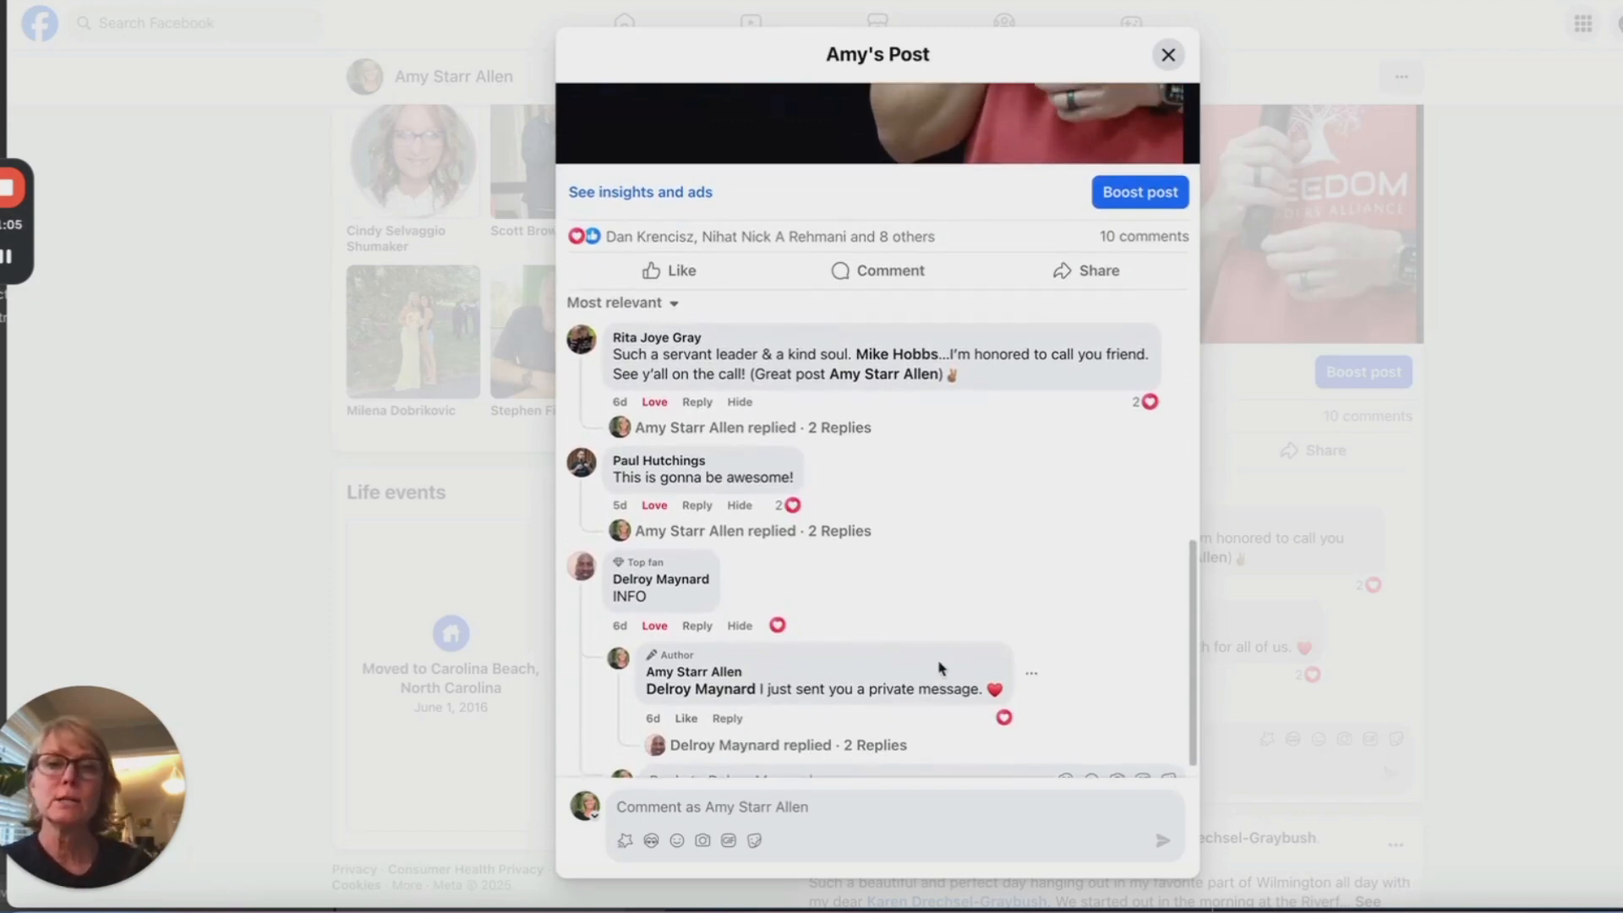
pyautogui.scroll(10, 952, 581)
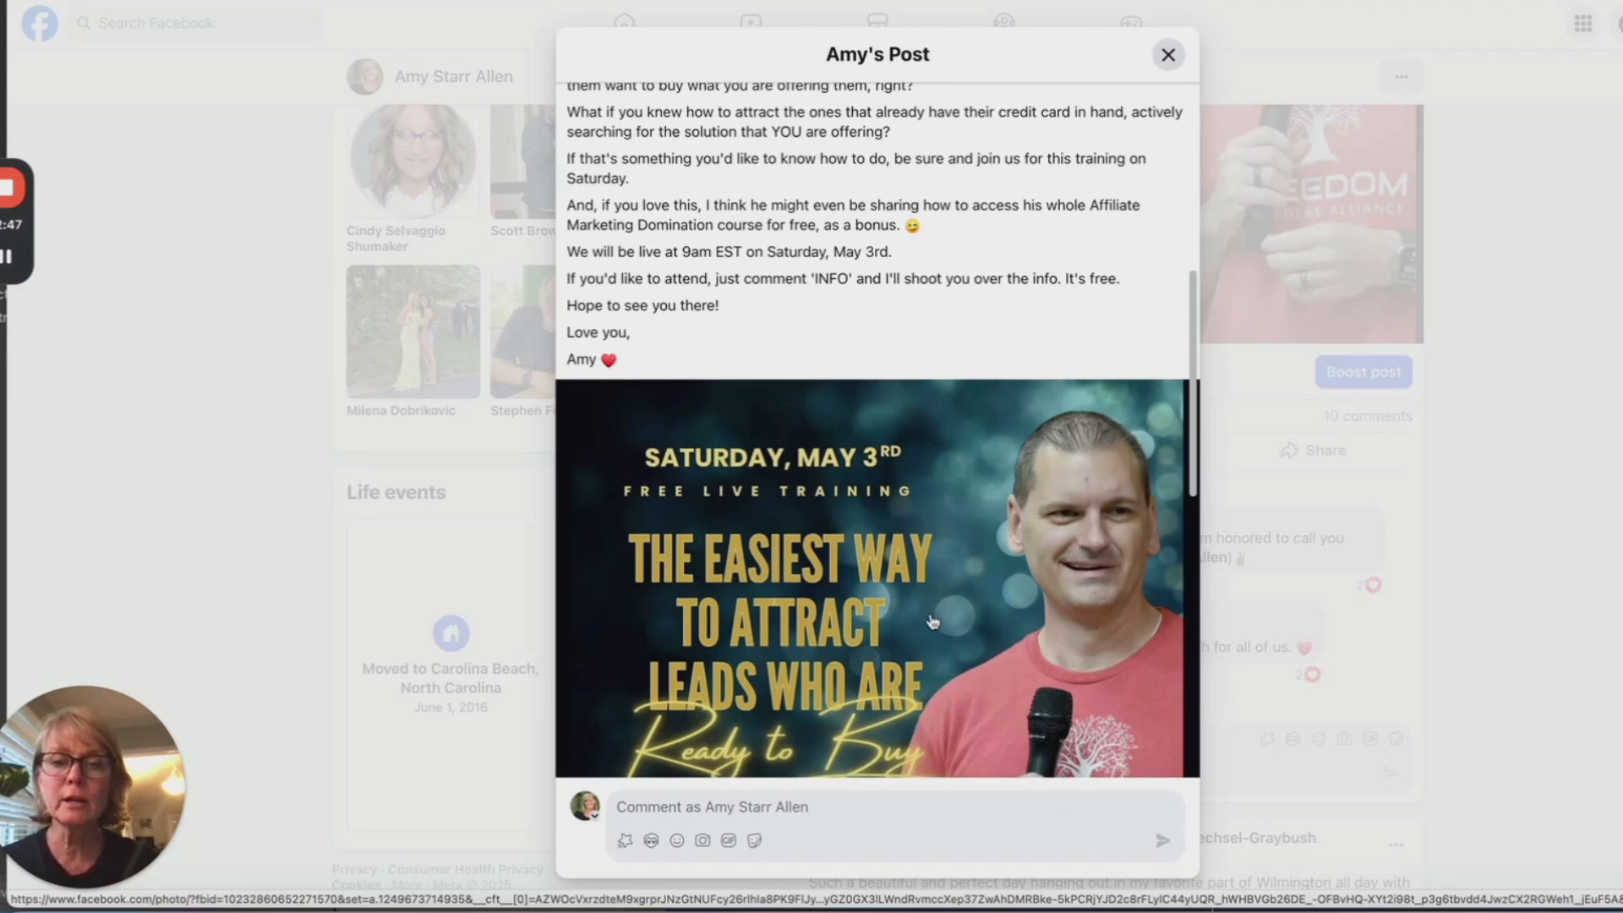
pyautogui.scroll(-3, 938, 608)
pyautogui.scroll(2, 933, 623)
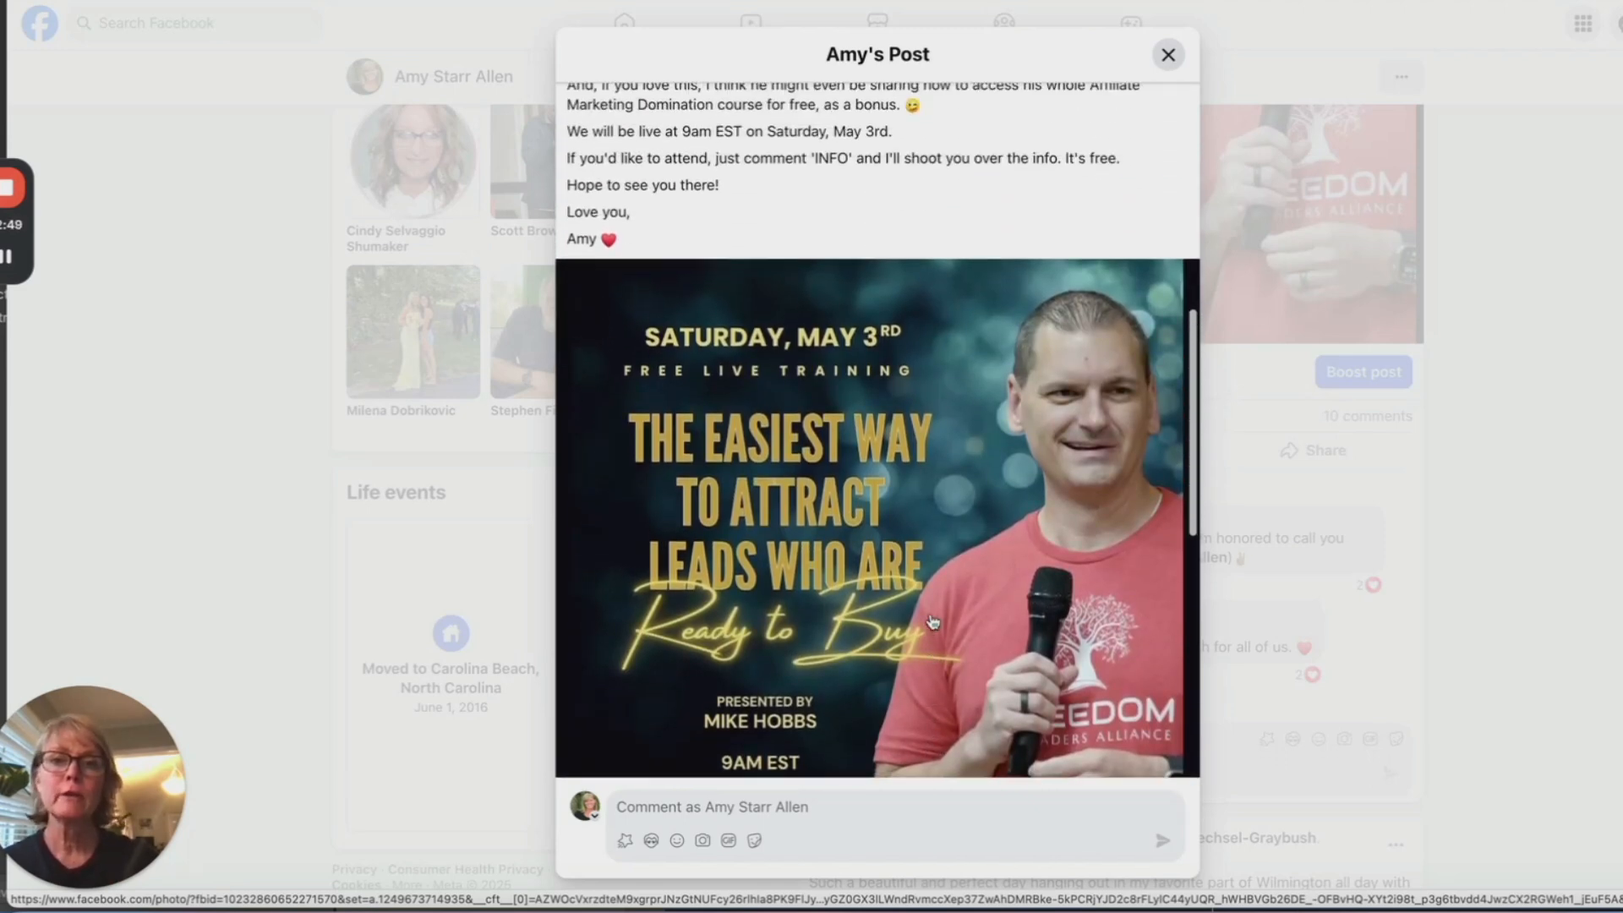